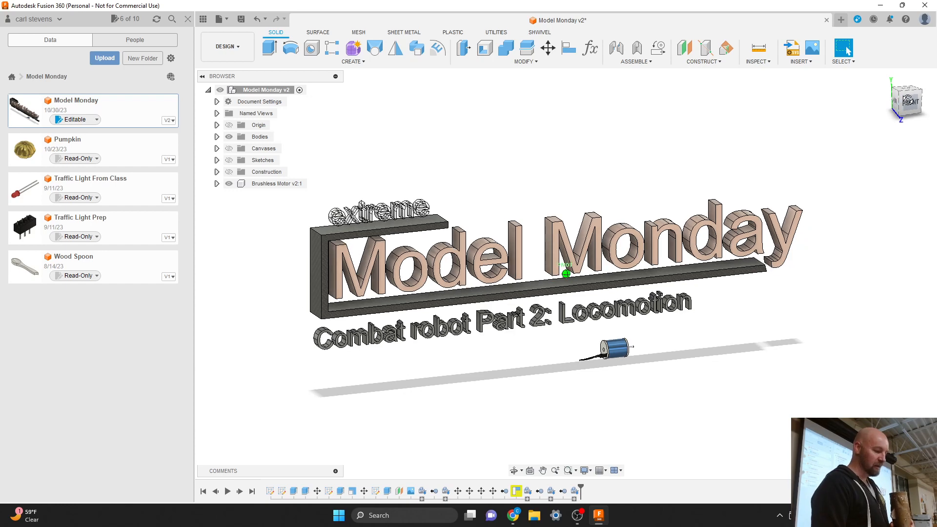
Switch to Chrome and examine the shuffler article's mechanism images and its dual cam shuffler section
{"action": "left_click_drag", "start_coordinate": [901, 99], "coordinate": [903, 101]}
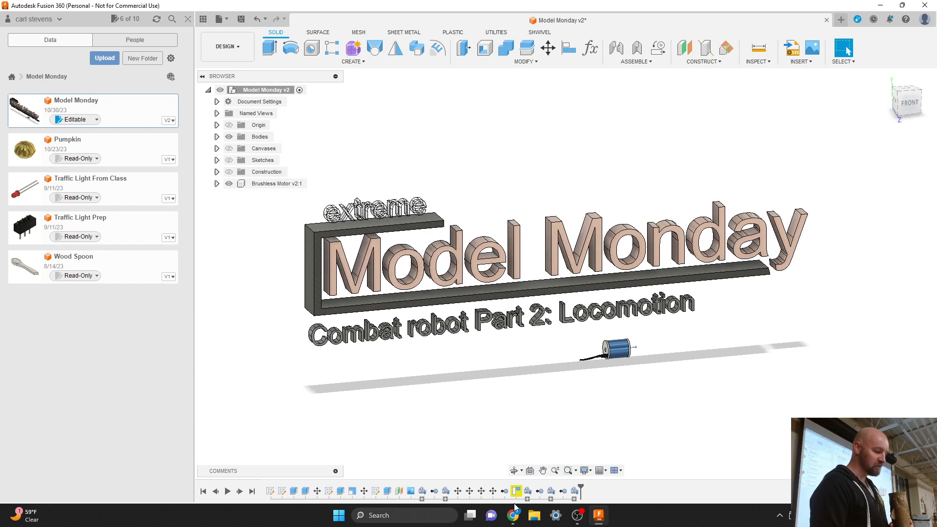
{"action": "left_click", "coordinate": [515, 521]}
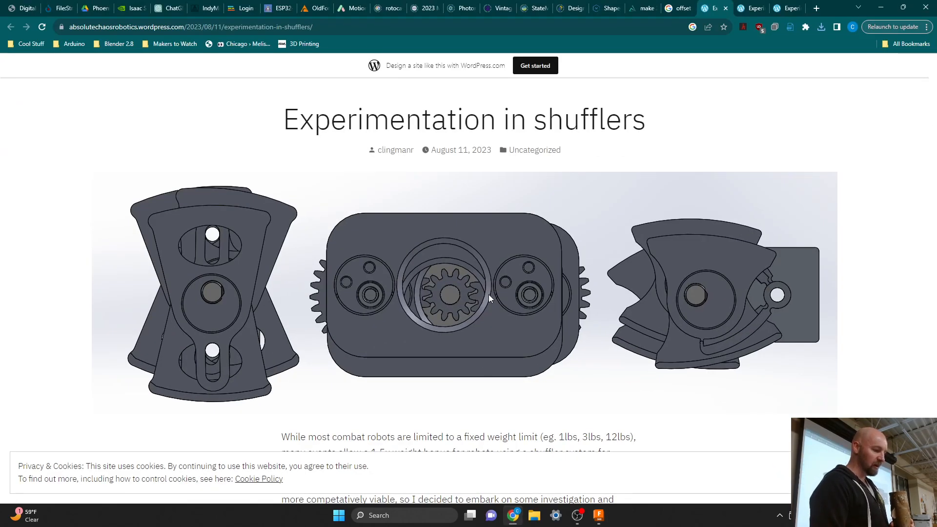
{"action": "scroll", "coordinate": [489, 294], "scroll_direction": "down", "scroll_amount": 1}
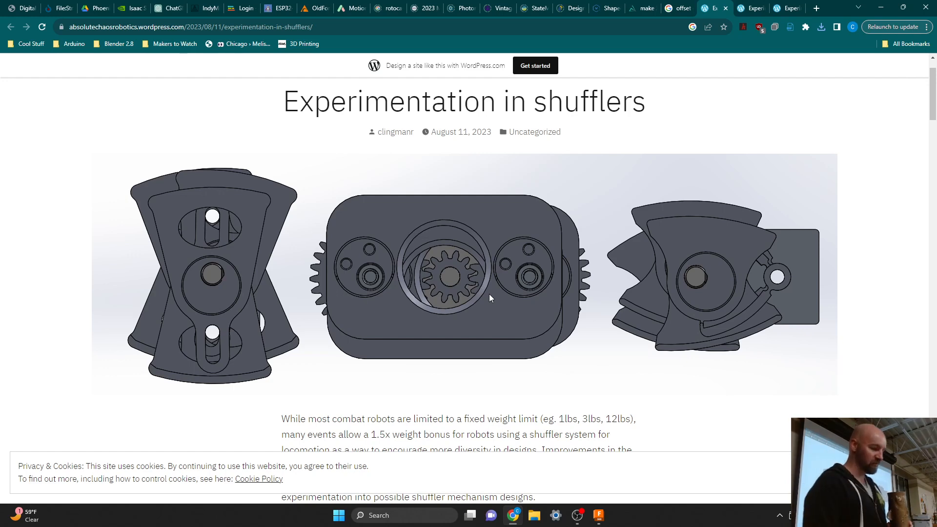
{"action": "scroll", "coordinate": [472, 277], "scroll_direction": "up", "scroll_amount": 1}
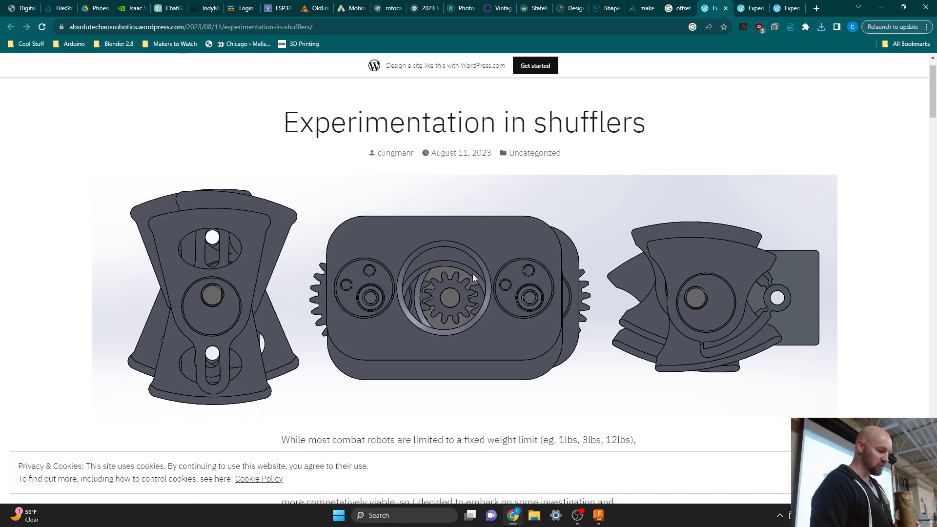
{"action": "scroll", "coordinate": [472, 277], "scroll_direction": "up", "scroll_amount": 2}
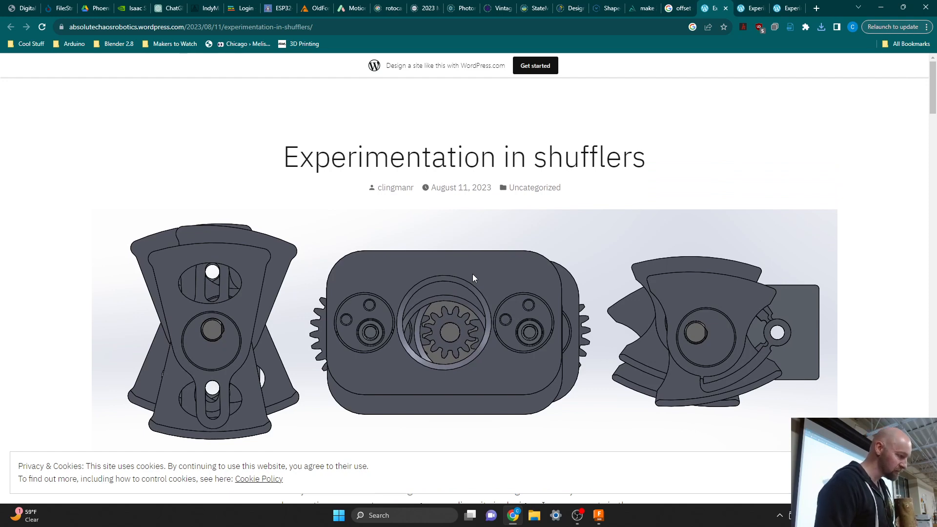
{"action": "scroll", "coordinate": [473, 275], "scroll_direction": "down", "scroll_amount": 4}
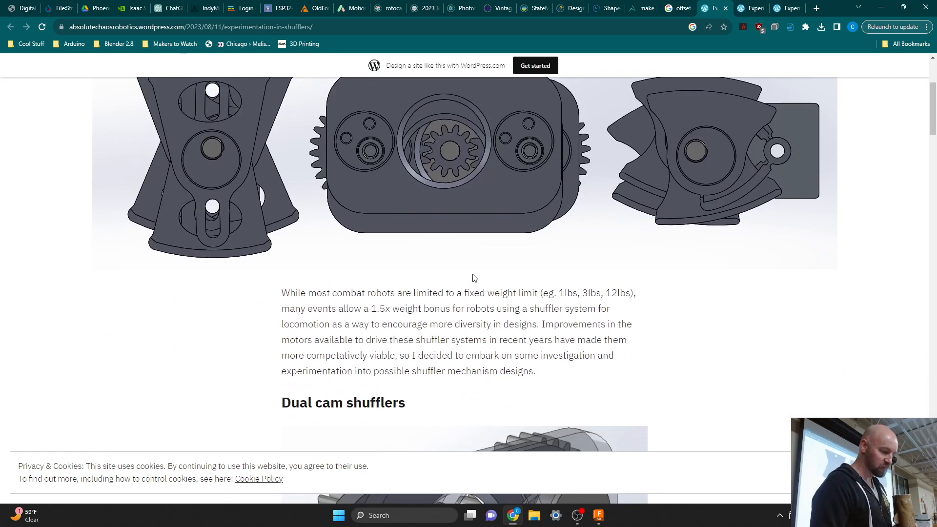
{"action": "scroll", "coordinate": [472, 277], "scroll_direction": "down", "scroll_amount": 7}
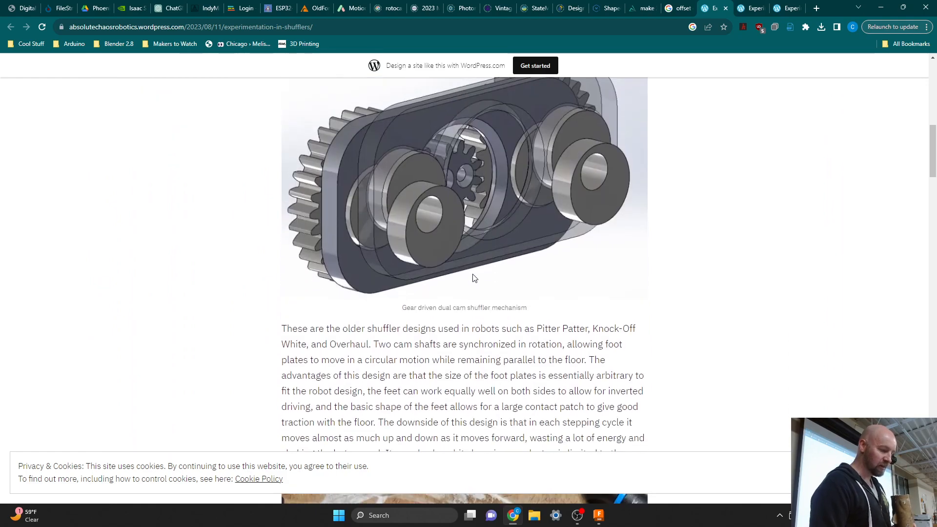
{"action": "scroll", "coordinate": [472, 278], "scroll_direction": "down", "scroll_amount": 8}
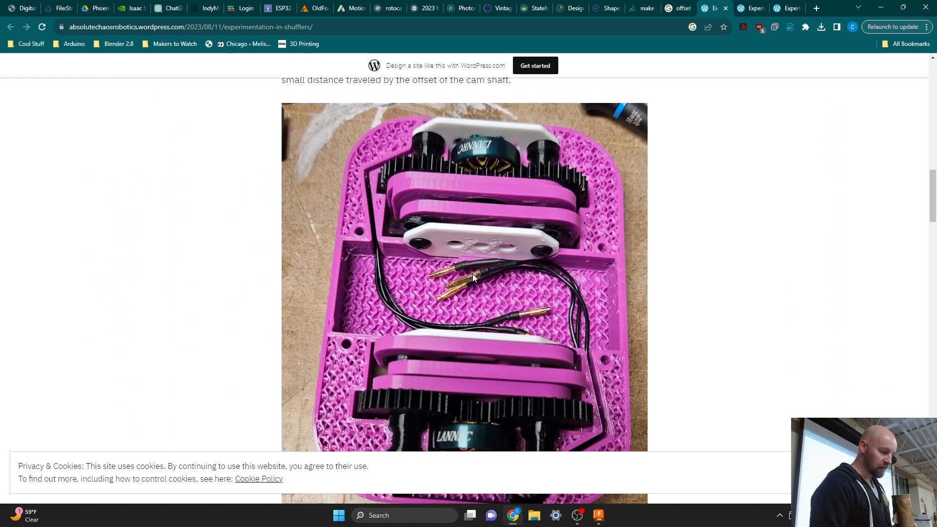
{"action": "scroll", "coordinate": [472, 275], "scroll_direction": "up", "scroll_amount": 1}
{"action": "scroll", "coordinate": [472, 274], "scroll_direction": "down", "scroll_amount": 1}
{"action": "scroll", "coordinate": [472, 275], "scroll_direction": "up", "scroll_amount": 5}
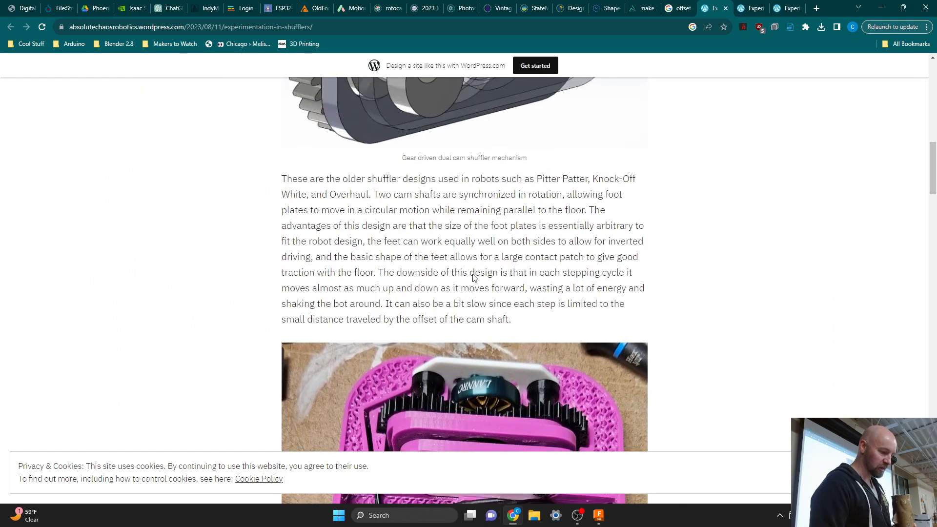
{"action": "scroll", "coordinate": [472, 277], "scroll_direction": "up", "scroll_amount": 12}
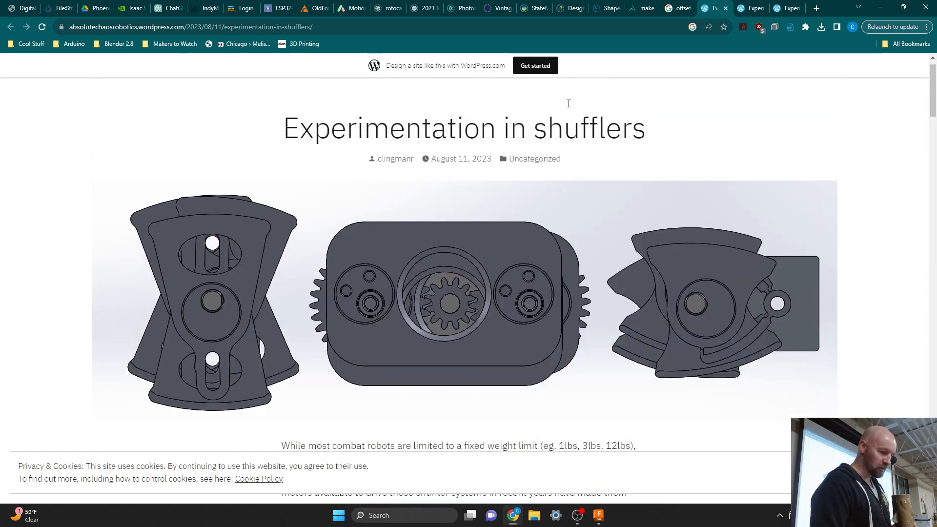
{"action": "left_click", "coordinate": [886, 10]}
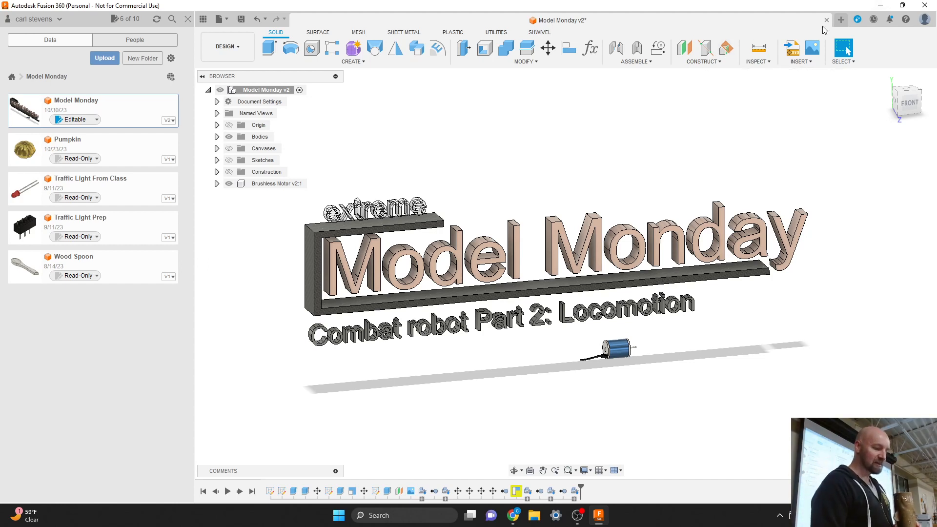
Create a new design and load the shuffler-comparison image from the computer's Desktop folder as a canvas
{"action": "left_click", "coordinate": [841, 20]}
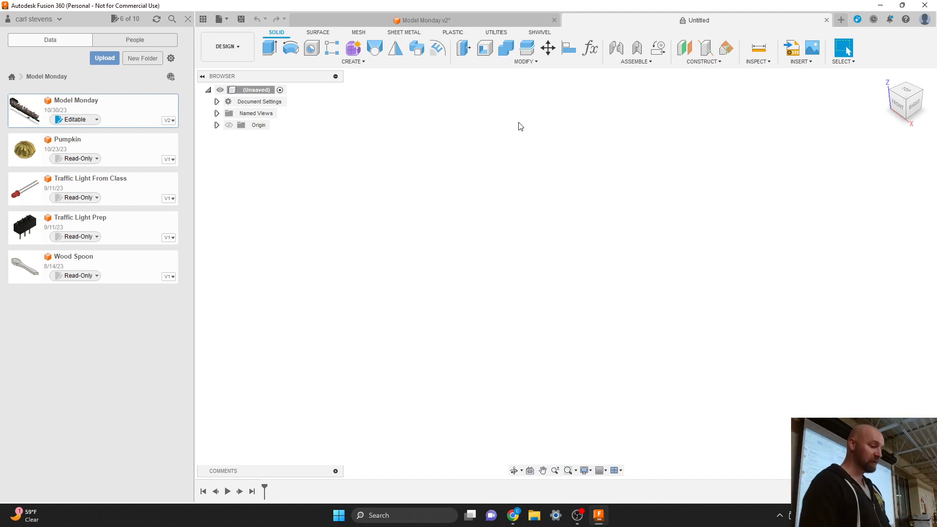
{"action": "left_click", "coordinate": [800, 62]}
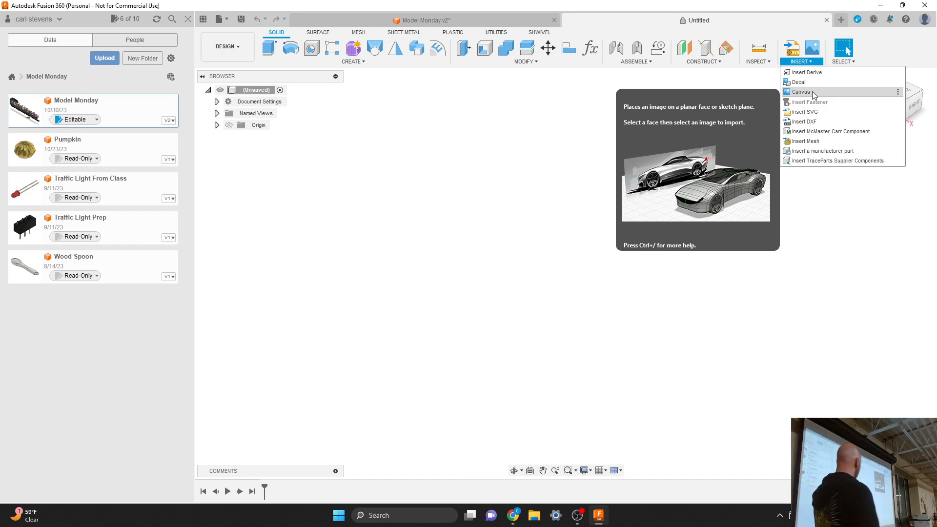
{"action": "left_click", "coordinate": [812, 91]}
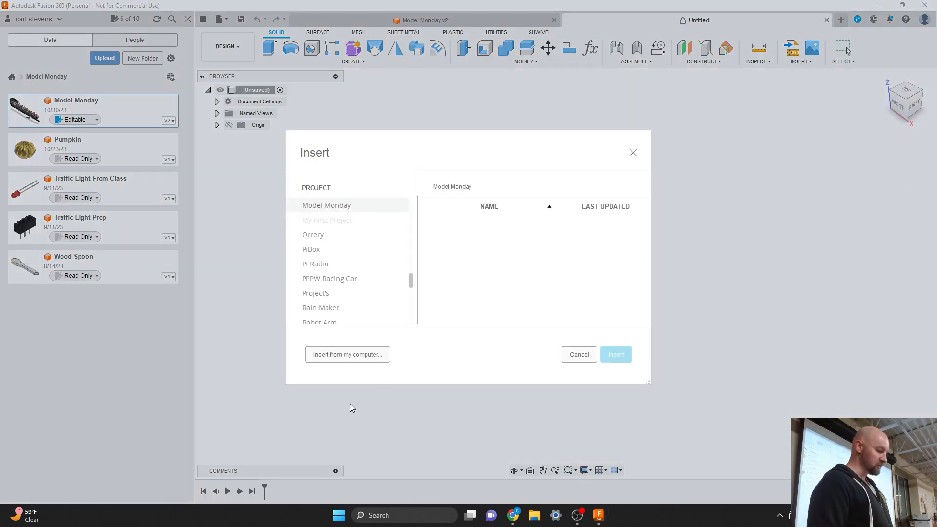
{"action": "left_click", "coordinate": [344, 355]}
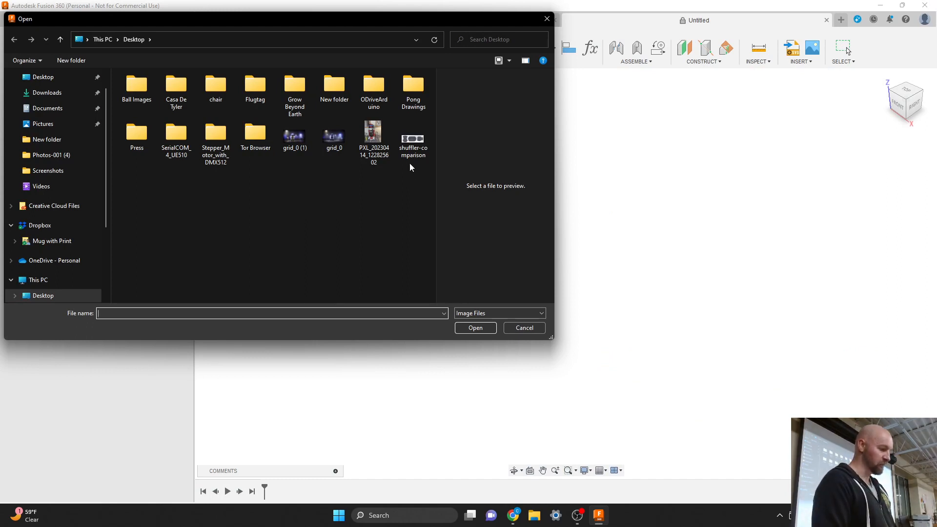
{"action": "left_click", "coordinate": [412, 145]}
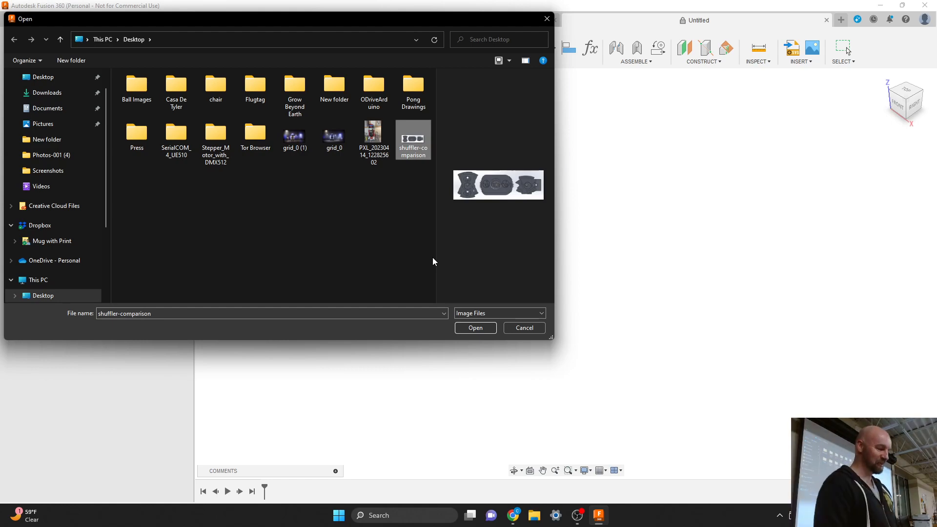
{"action": "left_click", "coordinate": [475, 329]}
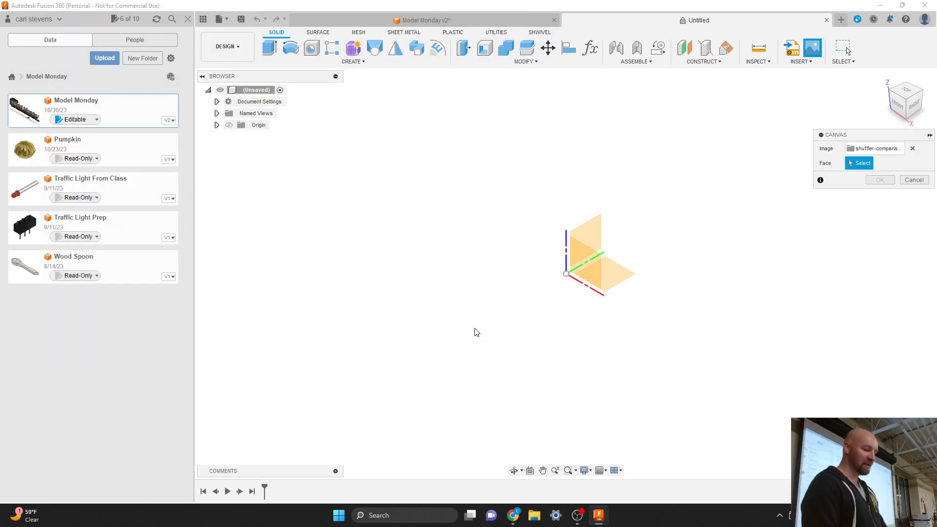
Place the canvas on the vertical origin plane facing the Right view, enlarged to a plane scale of about 12.44
{"action": "left_click_drag", "start_coordinate": [860, 138], "coordinate": [782, 156]}
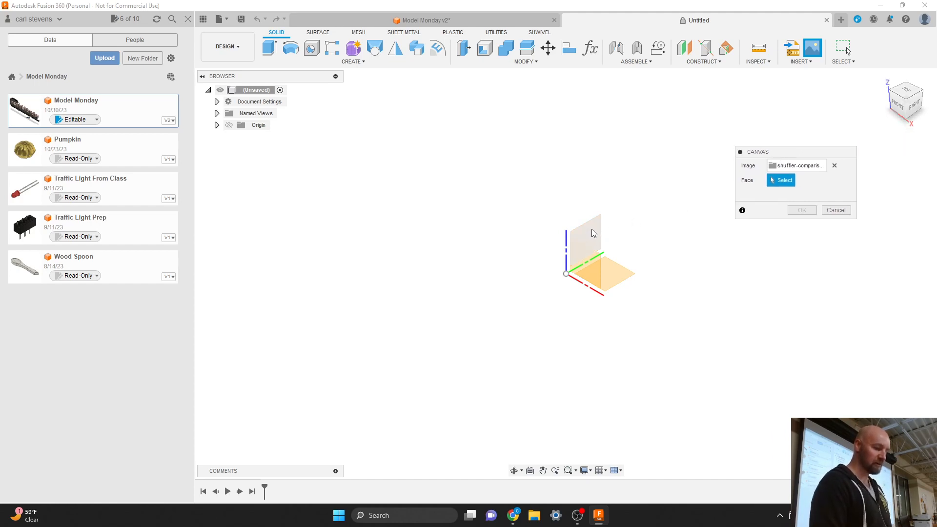
{"action": "left_click", "coordinate": [915, 103]}
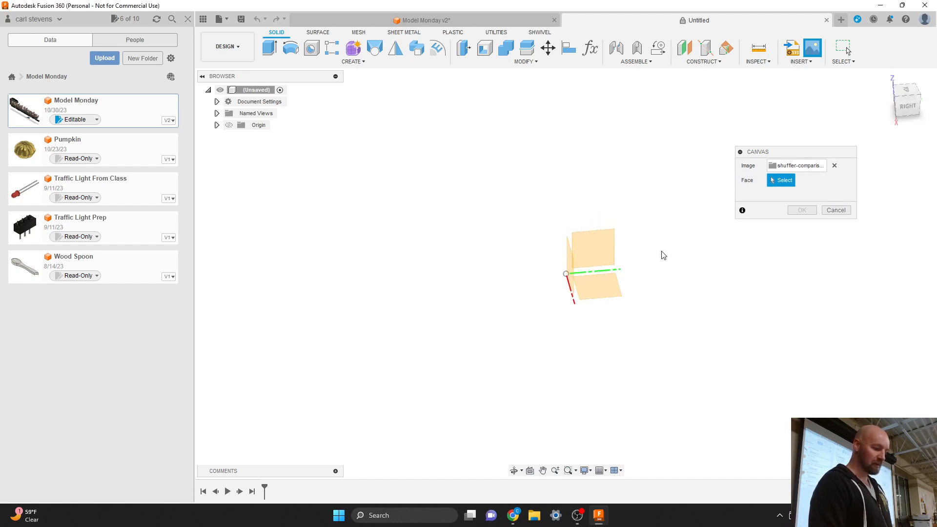
{"action": "left_click", "coordinate": [591, 253]}
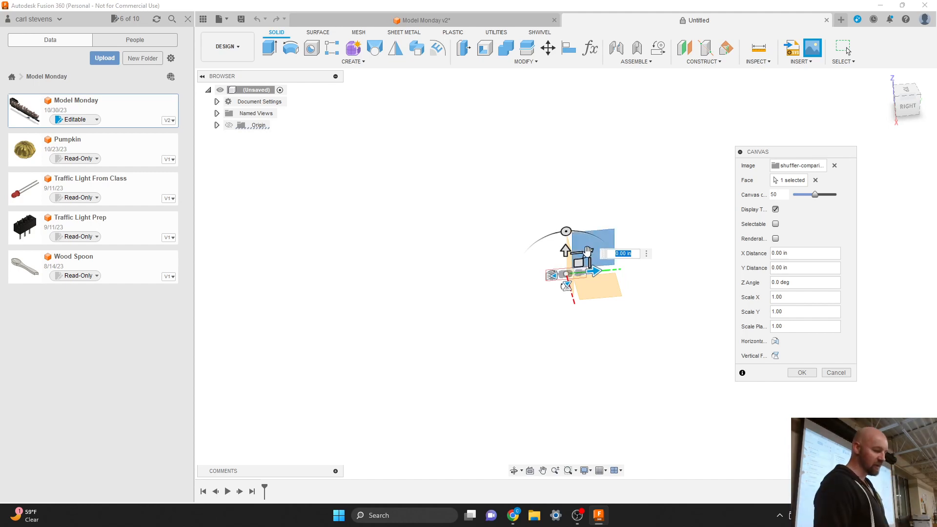
{"action": "left_click_drag", "start_coordinate": [587, 254], "coordinate": [819, 96]}
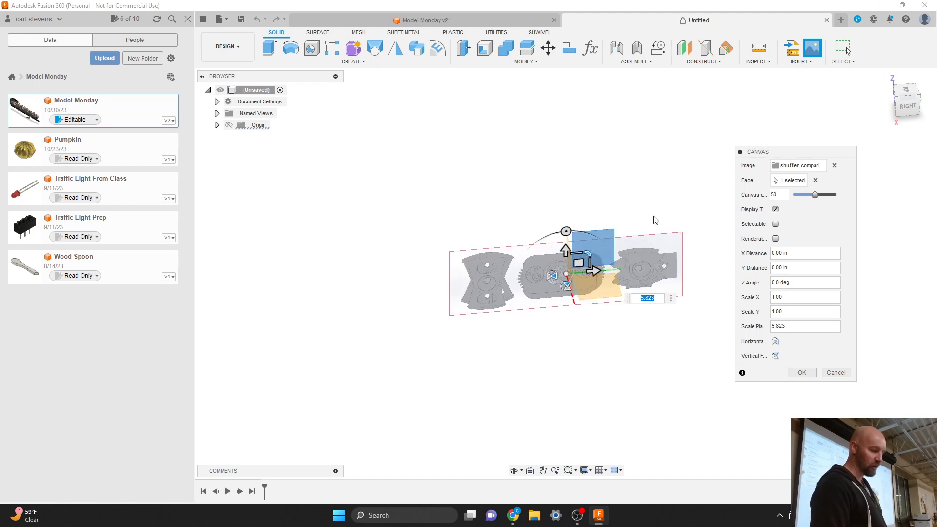
{"action": "left_click_drag", "start_coordinate": [587, 251], "coordinate": [599, 258]}
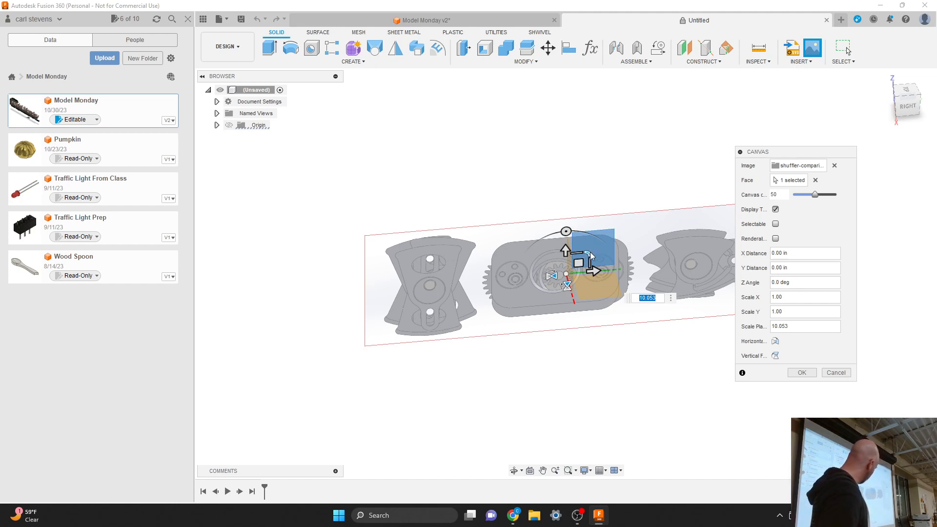
{"action": "mouse_move", "coordinate": [588, 252]}
{"action": "left_mouse_down"}
{"action": "mouse_move", "coordinate": [595, 242]}
{"action": "mouse_move", "coordinate": [590, 247]}
{"action": "left_mouse_up"}
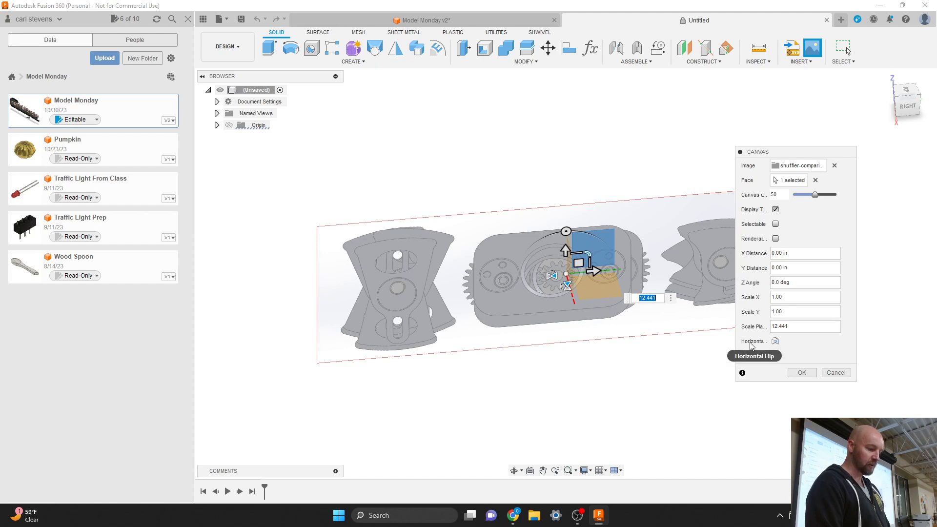
{"action": "left_click", "coordinate": [803, 372]}
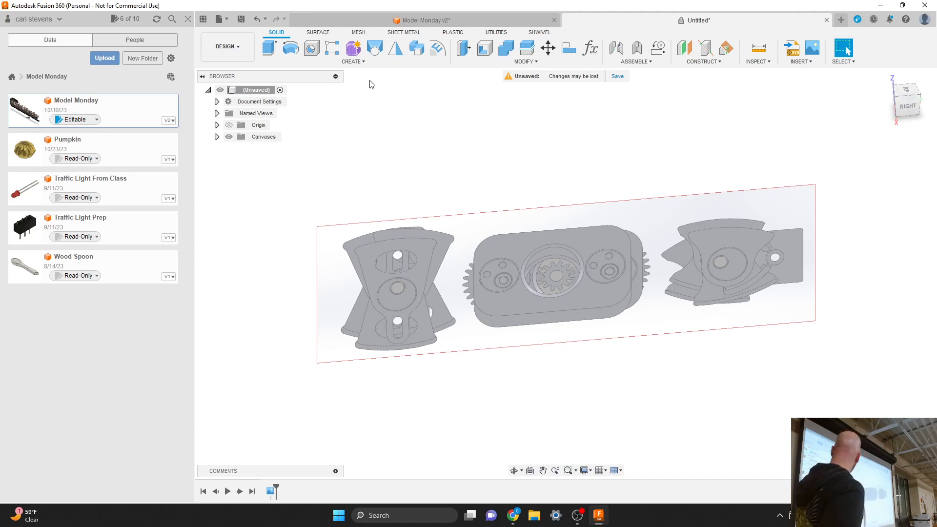
Calibrate the shuffler-comparison canvas to 3 in between the leftmost mechanism's lower slot outline and the front foot's upper edge
{"action": "left_click", "coordinate": [217, 137]}
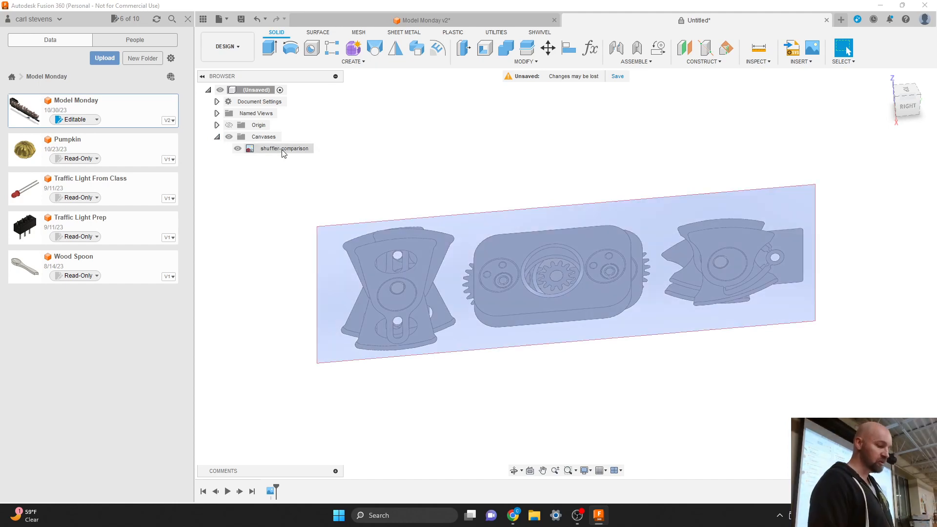
{"action": "left_click", "coordinate": [906, 107]}
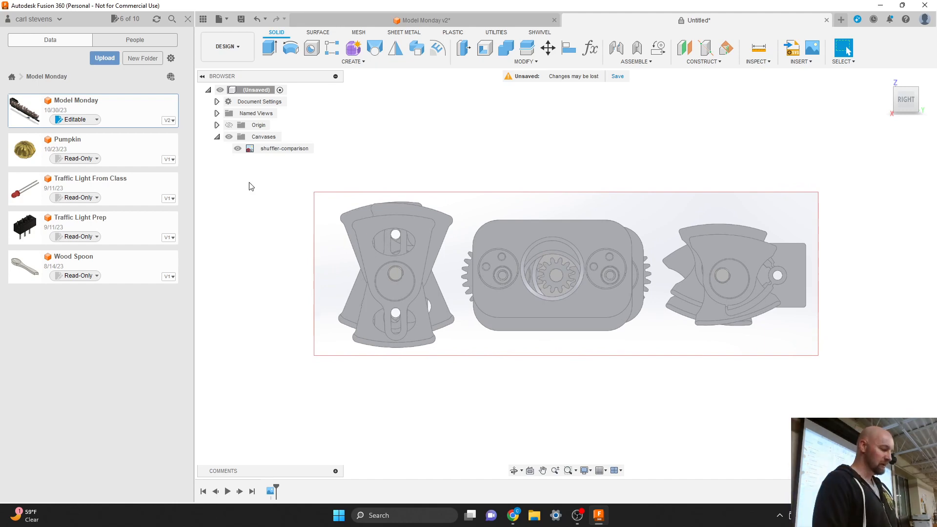
{"action": "left_click", "coordinate": [216, 137]}
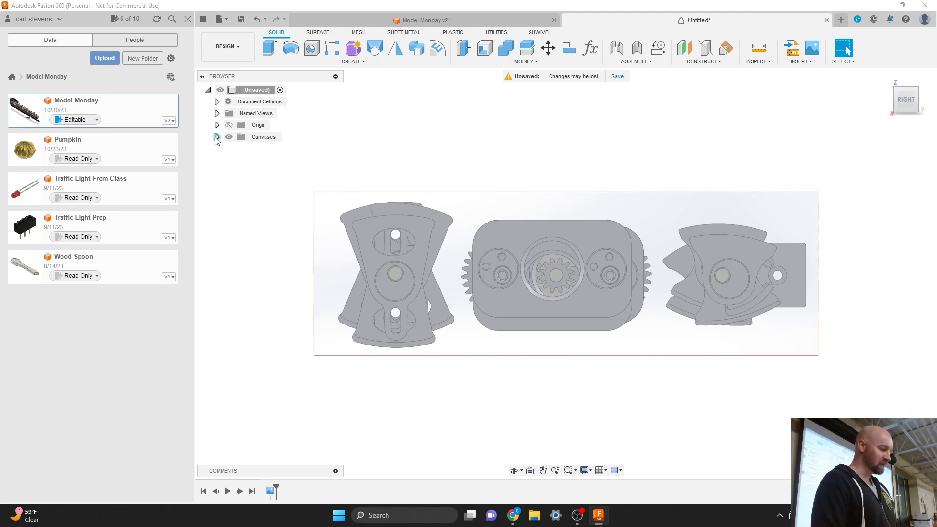
{"action": "left_click", "coordinate": [216, 137]}
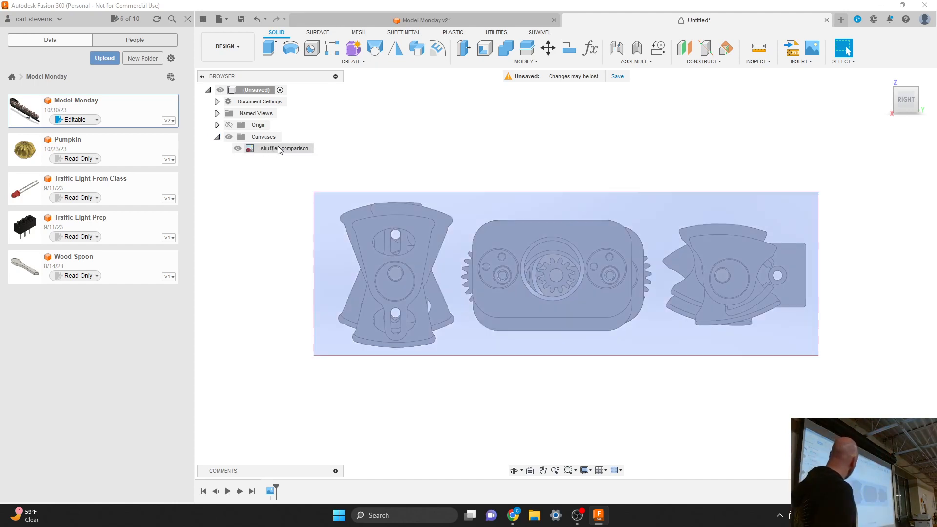
{"action": "right_click", "coordinate": [277, 147]}
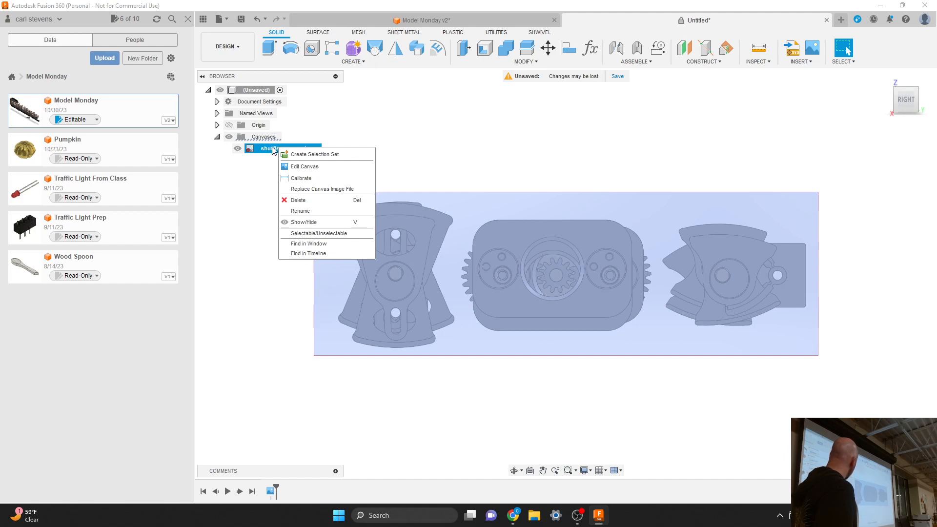
{"action": "left_click", "coordinate": [307, 179]}
{"action": "scroll", "coordinate": [384, 295], "scroll_direction": "up", "scroll_amount": 2}
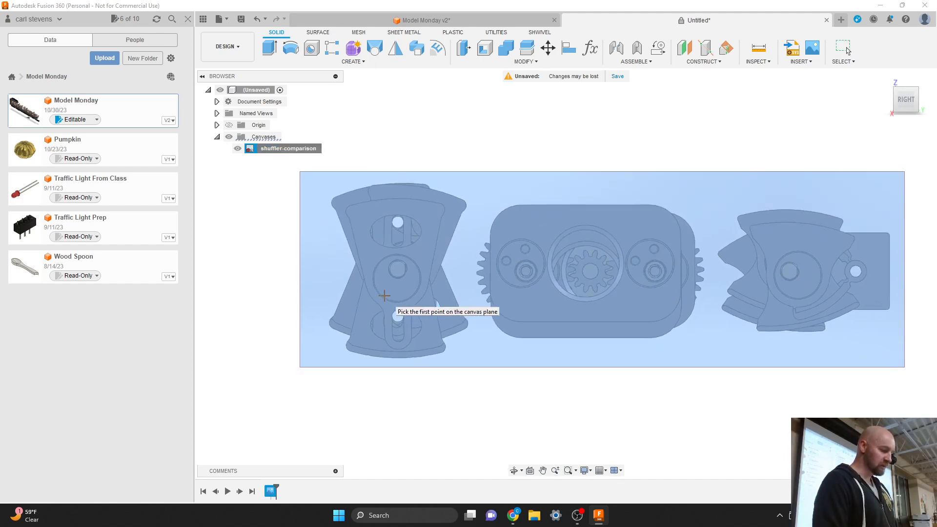
{"action": "scroll", "coordinate": [384, 295], "scroll_direction": "up", "scroll_amount": 2}
{"action": "scroll", "coordinate": [596, 343], "scroll_direction": "down", "scroll_amount": 2}
{"action": "scroll", "coordinate": [454, 283], "scroll_direction": "up", "scroll_amount": 2}
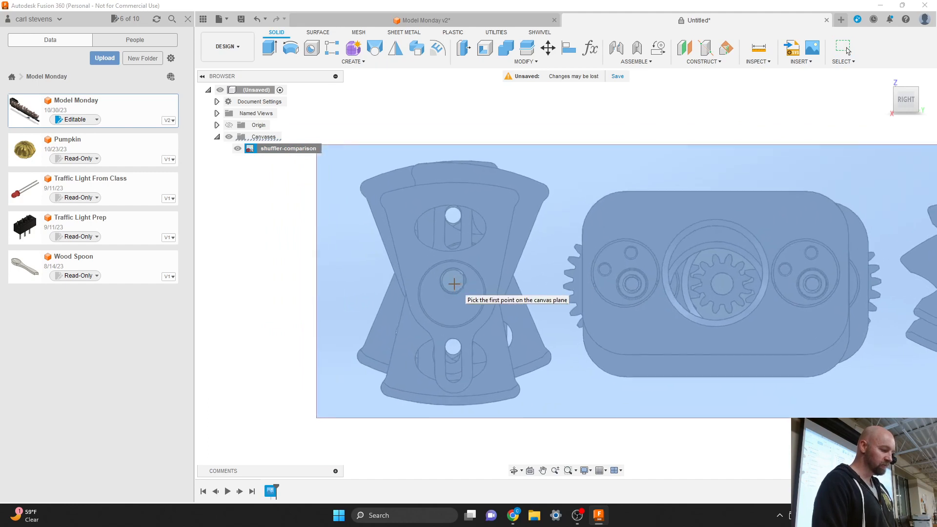
{"action": "scroll", "coordinate": [454, 284], "scroll_direction": "up", "scroll_amount": 1}
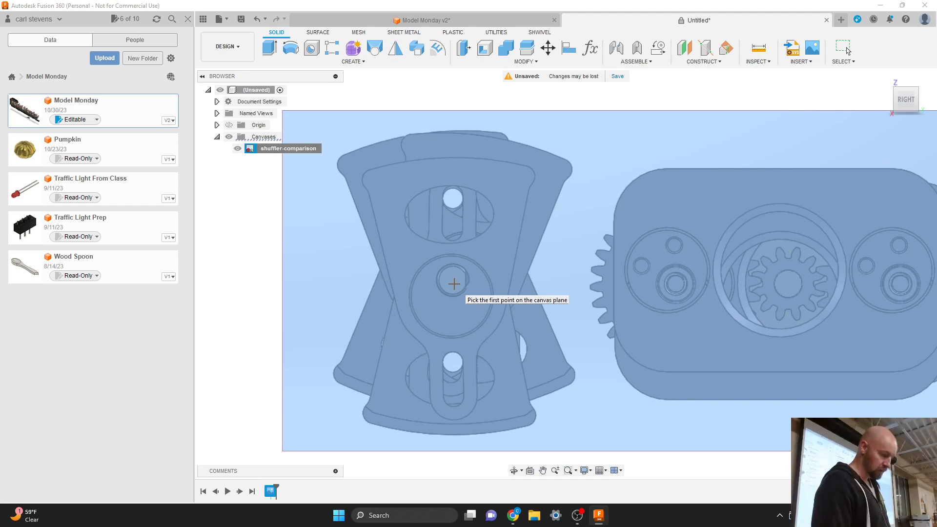
{"action": "left_click", "coordinate": [453, 419]}
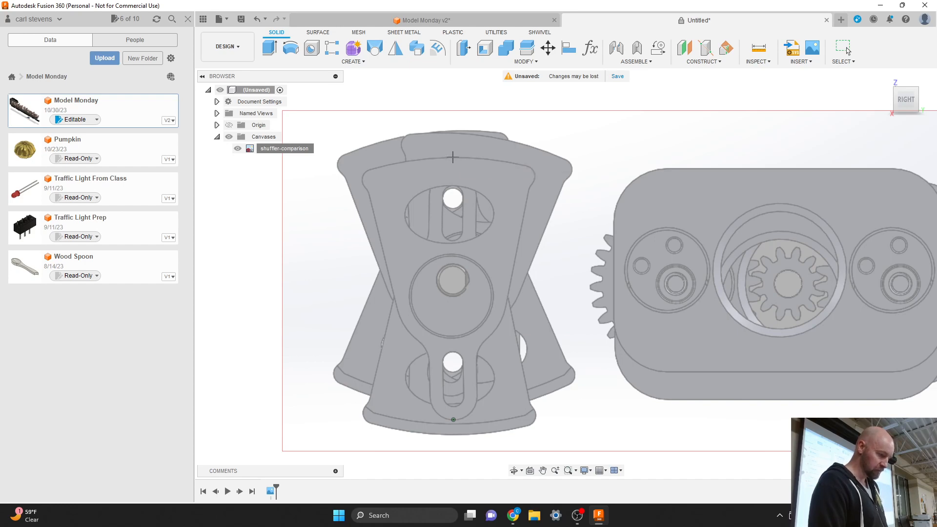
{"action": "left_click", "coordinate": [453, 157]}
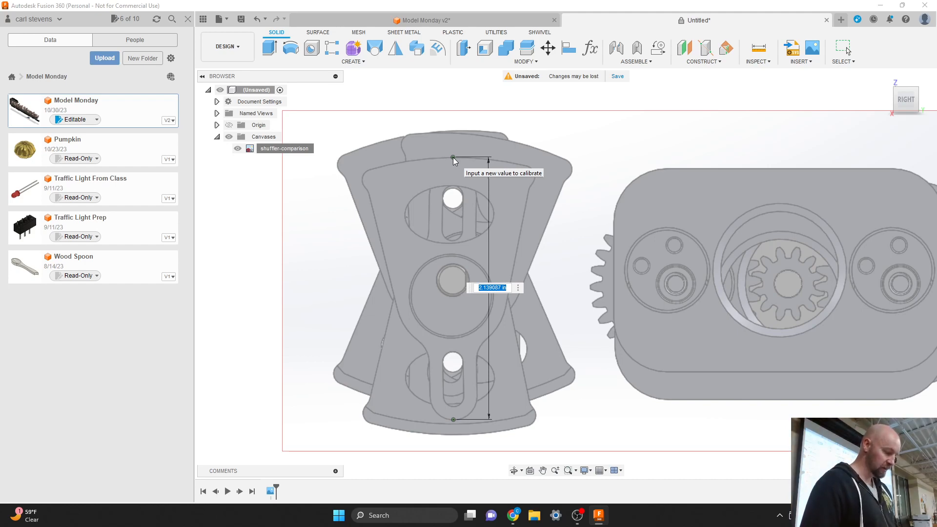
{"action": "type", "text": "3"}
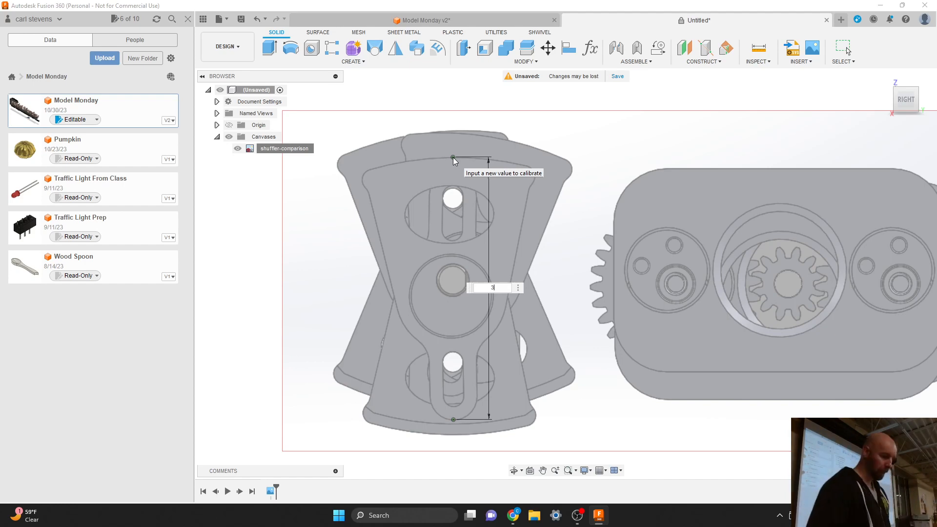
{"action": "key", "text": "Return"}
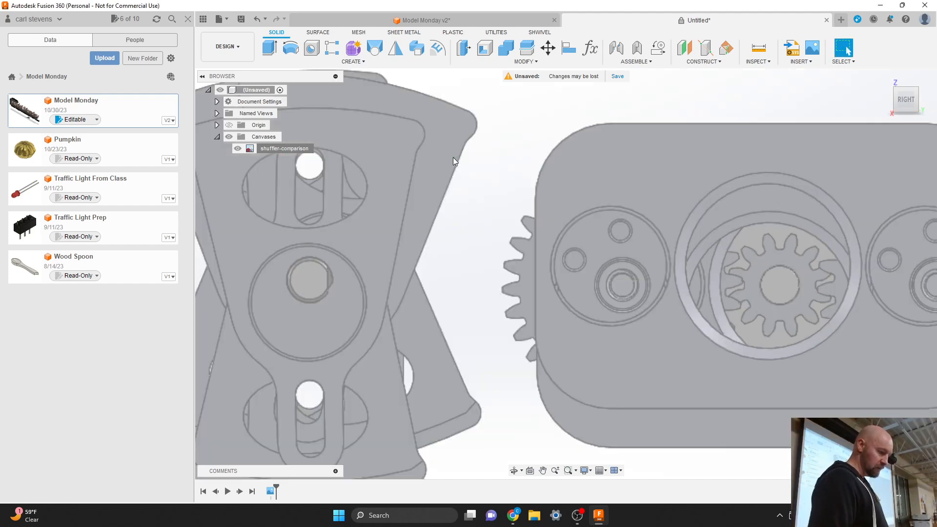
{"action": "scroll", "coordinate": [606, 200], "scroll_direction": "down", "scroll_amount": 3}
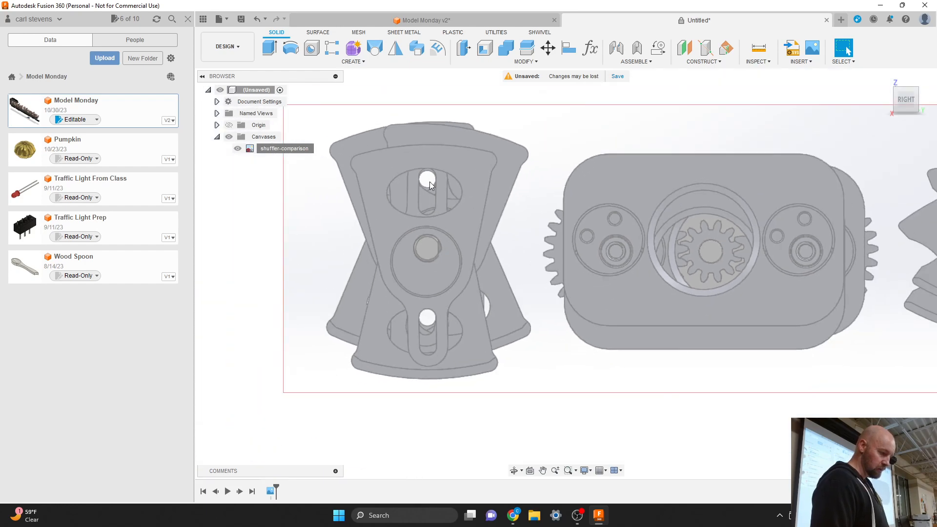
{"action": "scroll", "coordinate": [403, 125], "scroll_direction": "up", "scroll_amount": 4}
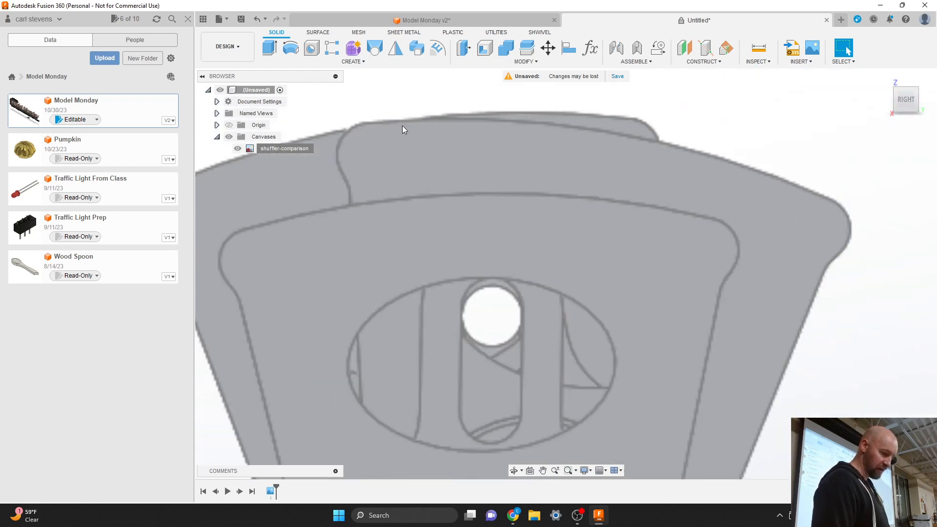
{"action": "scroll", "coordinate": [402, 125], "scroll_direction": "down", "scroll_amount": 3}
{"action": "scroll", "coordinate": [602, 208], "scroll_direction": "down", "scroll_amount": 2}
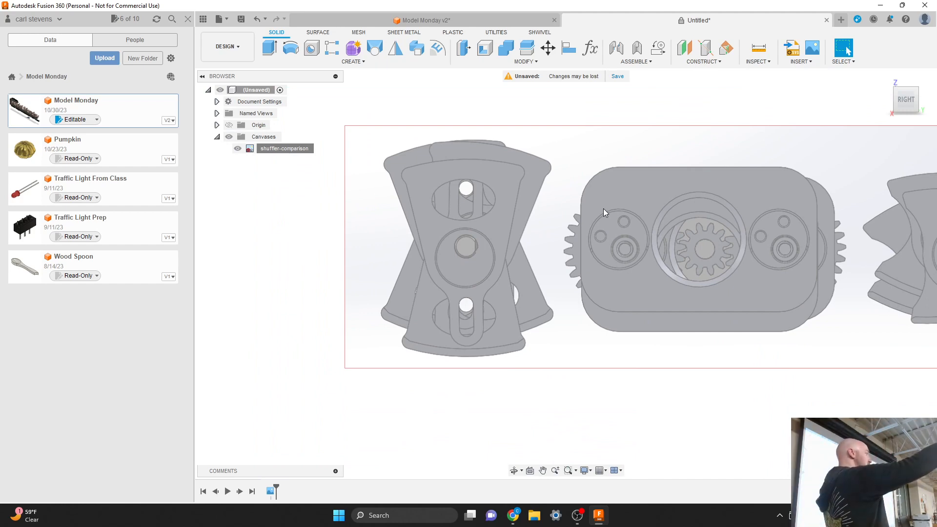
{"action": "scroll", "coordinate": [559, 178], "scroll_direction": "up", "scroll_amount": 2}
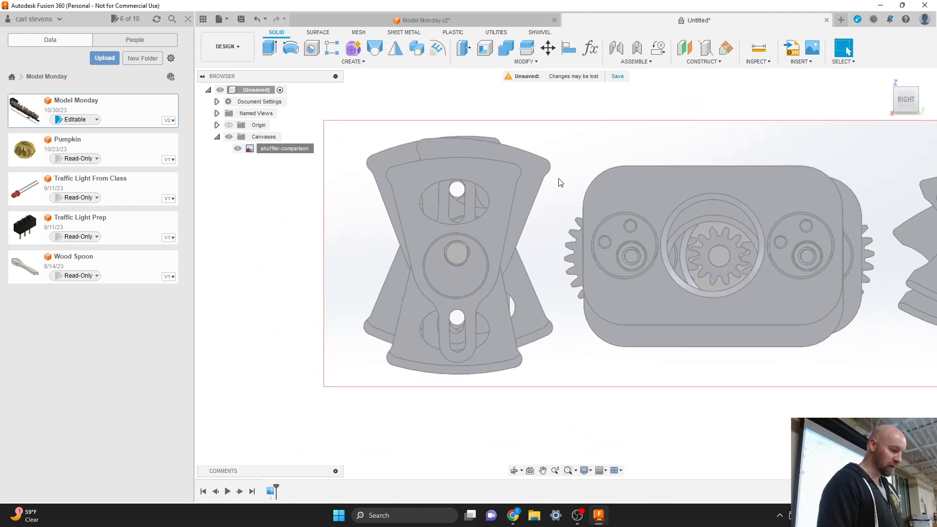
{"action": "scroll", "coordinate": [426, 197], "scroll_direction": "up", "scroll_amount": 2}
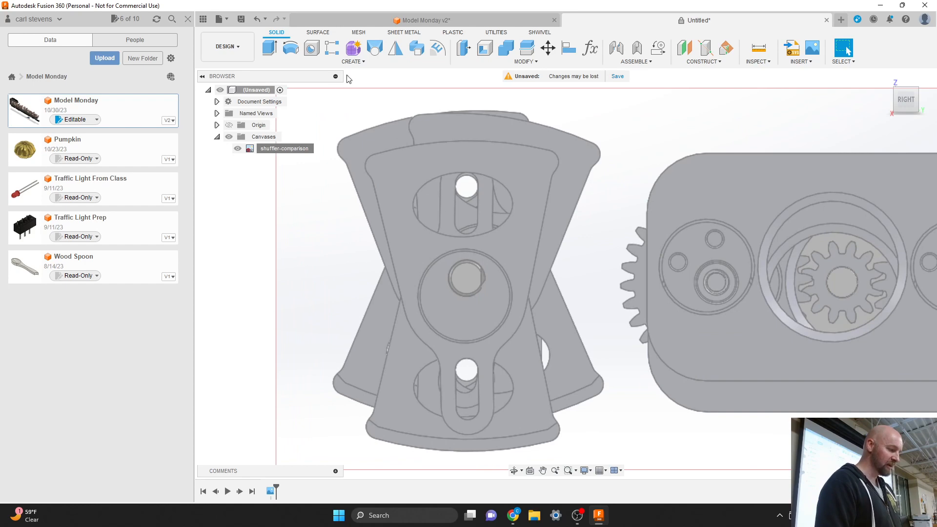
{"action": "left_click", "coordinate": [353, 64]}
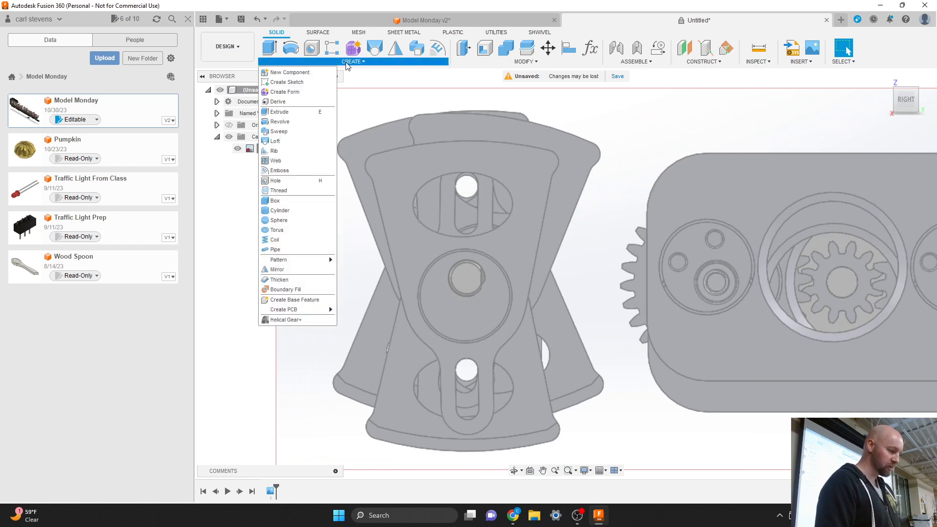
{"action": "left_click", "coordinate": [300, 83]}
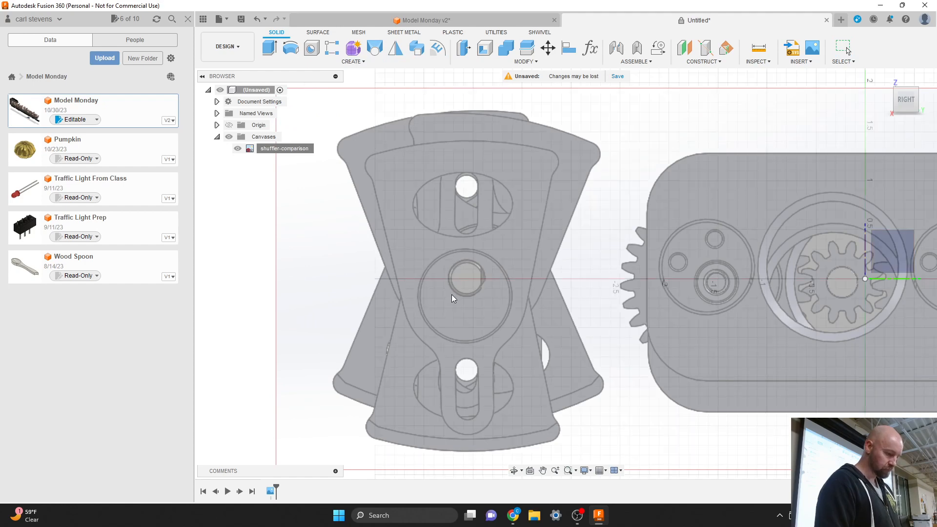
{"action": "scroll", "coordinate": [451, 297], "scroll_direction": "up", "scroll_amount": 5}
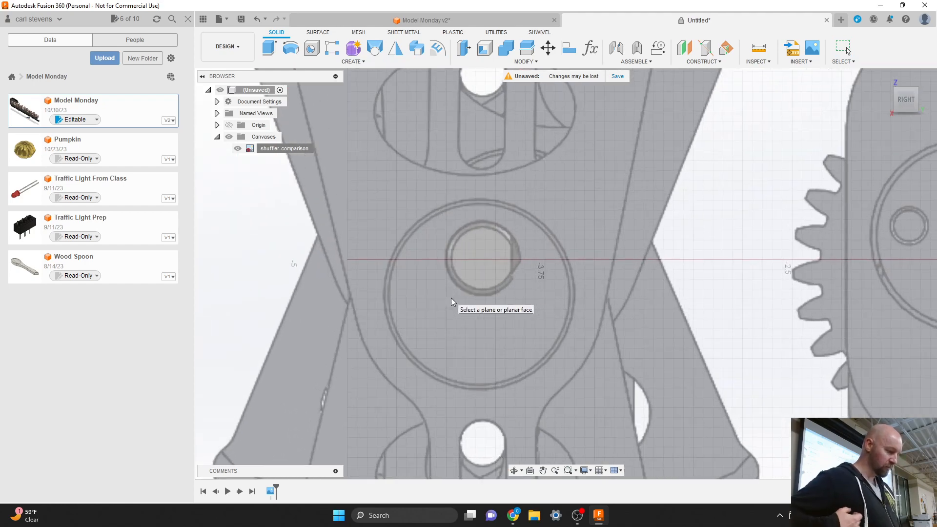
{"action": "scroll", "coordinate": [452, 299], "scroll_direction": "down", "scroll_amount": 5}
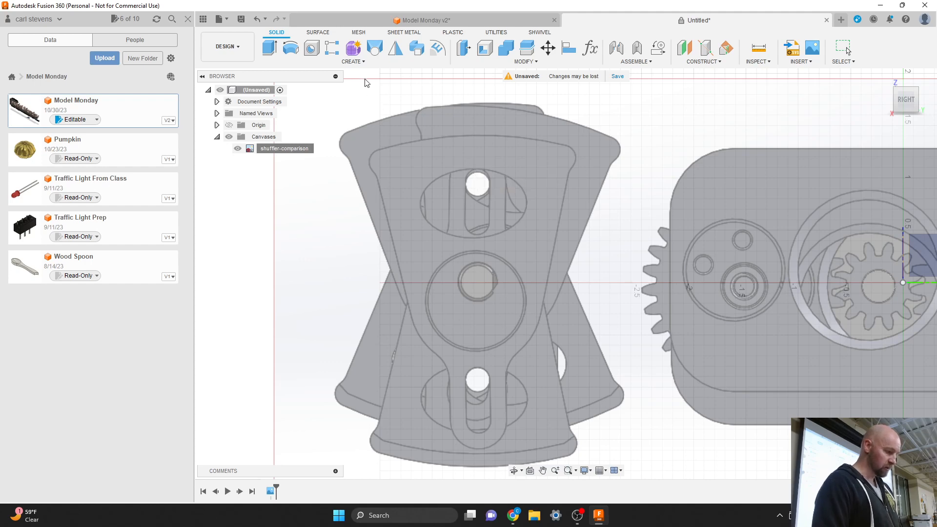
{"action": "left_click", "coordinate": [355, 54]}
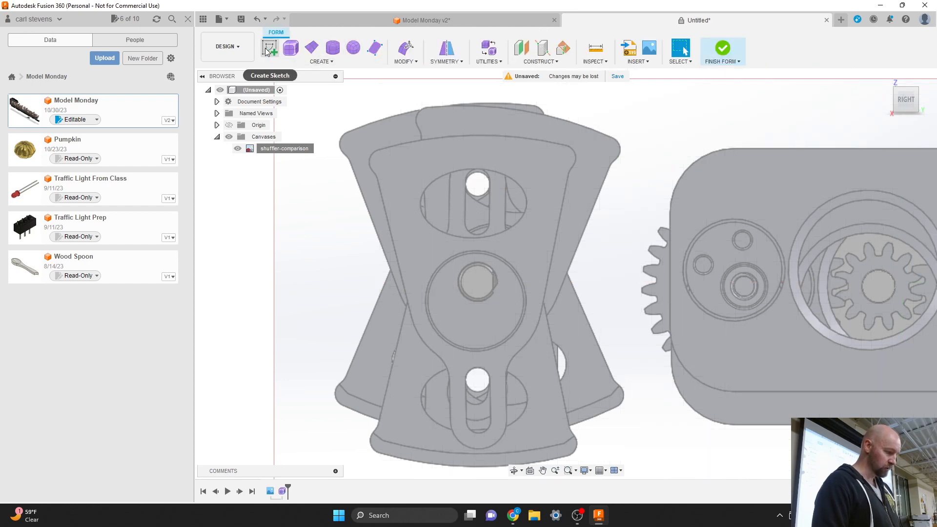
{"action": "left_click", "coordinate": [723, 49]}
Create a sketch on the vertical origin plane that carries the canvas
{"action": "left_click", "coordinate": [351, 62]}
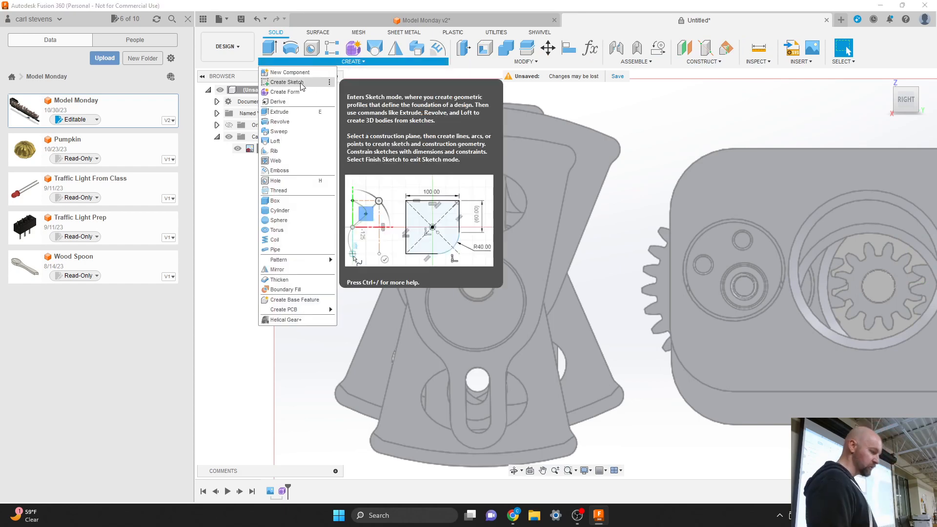
{"action": "left_click", "coordinate": [288, 82]}
{"action": "left_click", "coordinate": [437, 170]}
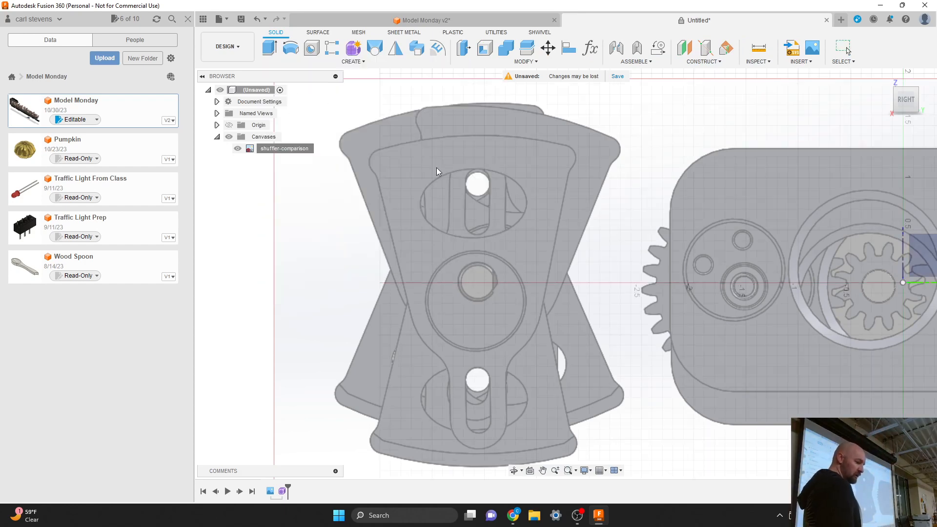
{"action": "left_click", "coordinate": [481, 211]}
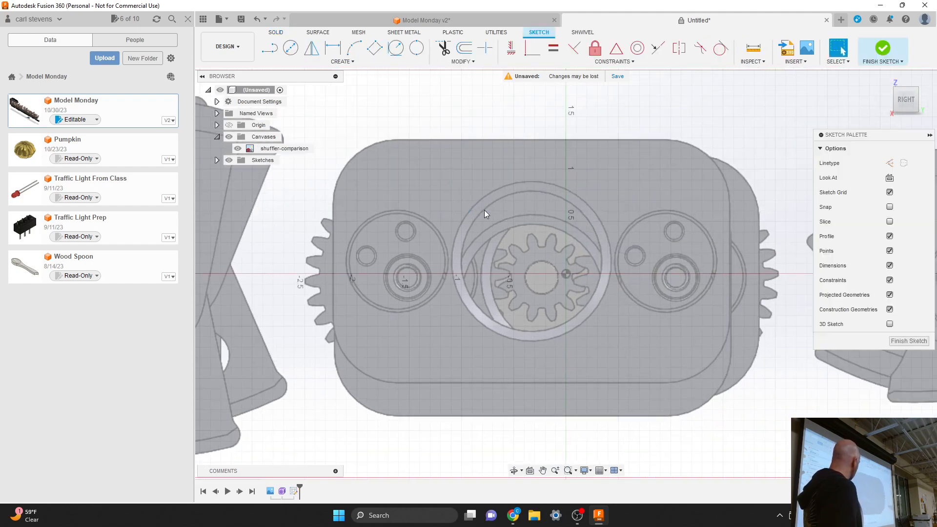
Sketch a vertical 3 in centre line down the leftmost shuffler mechanism, starting at the midpoint of the front foot's upper edge
{"action": "scroll", "coordinate": [679, 239], "scroll_direction": "down", "scroll_amount": 2}
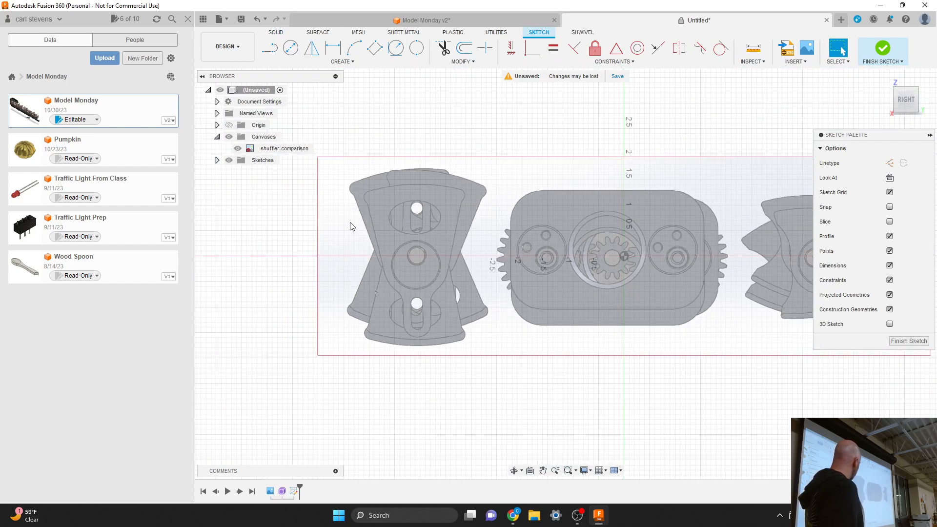
{"action": "scroll", "coordinate": [350, 226], "scroll_direction": "up", "scroll_amount": 5}
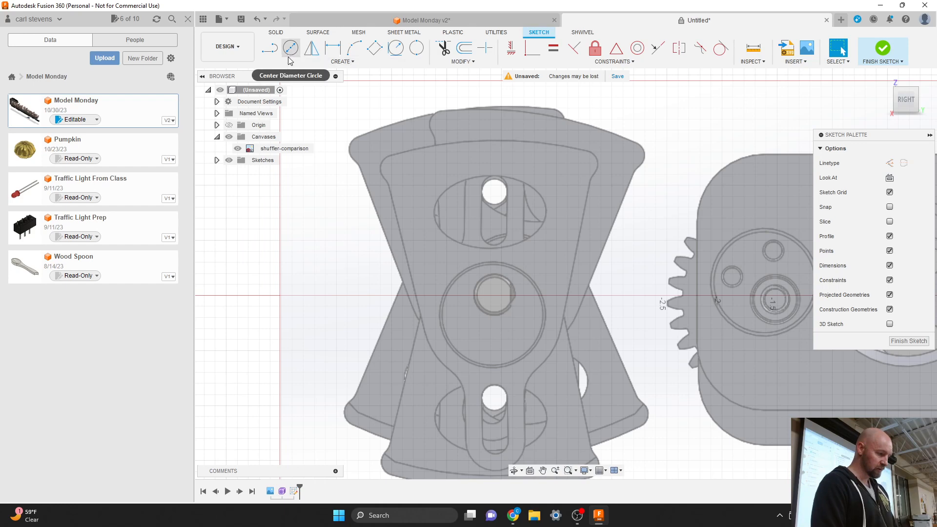
{"action": "left_click", "coordinate": [305, 60]}
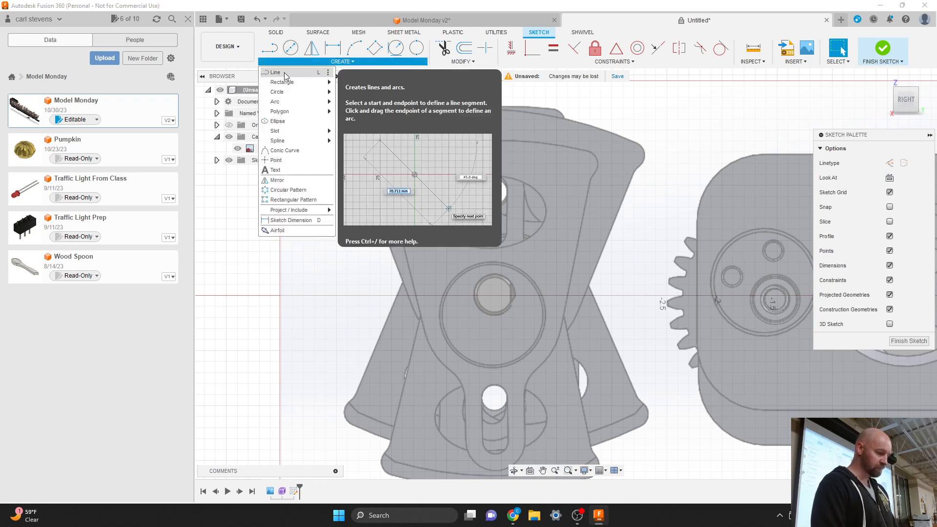
{"action": "left_click", "coordinate": [284, 73]}
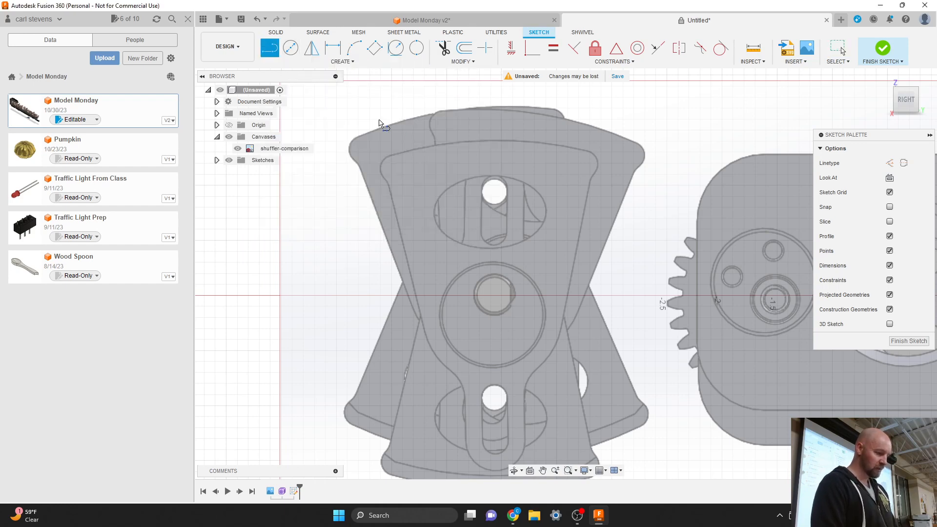
{"action": "left_click", "coordinate": [493, 140]}
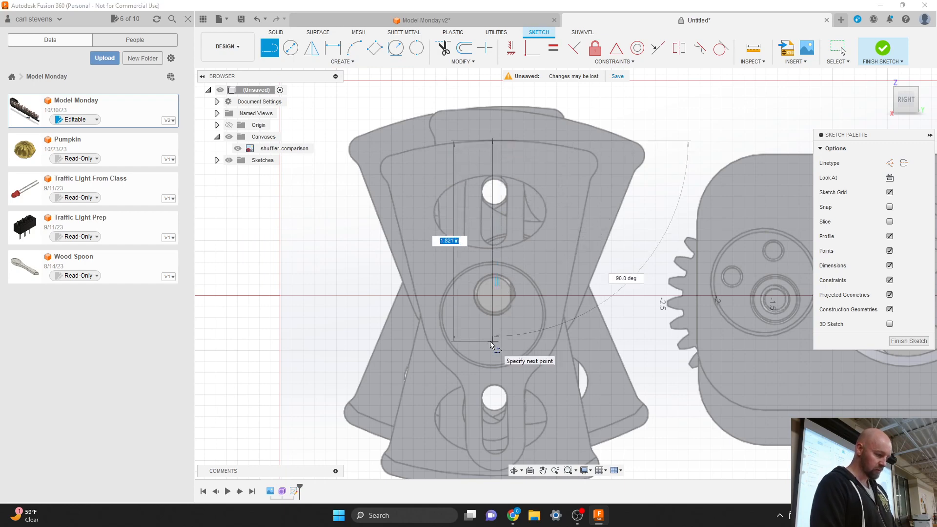
{"action": "scroll", "coordinate": [497, 232], "scroll_direction": "down", "scroll_amount": 3}
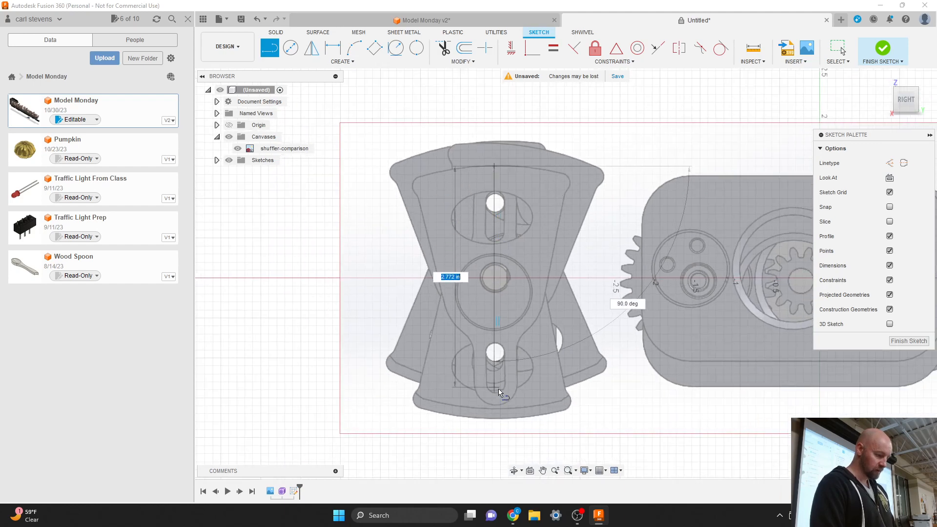
{"action": "type", "text": "3"}
{"action": "key", "text": "Tab"}
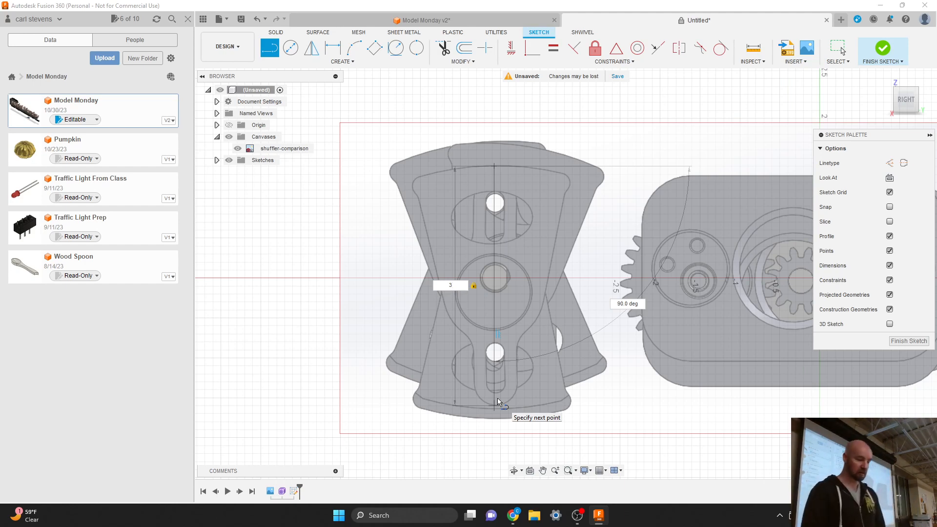
{"action": "key", "text": "Return"}
{"action": "key", "text": "Escape"}
{"action": "scroll", "coordinate": [483, 384], "scroll_direction": "up", "scroll_amount": 3}
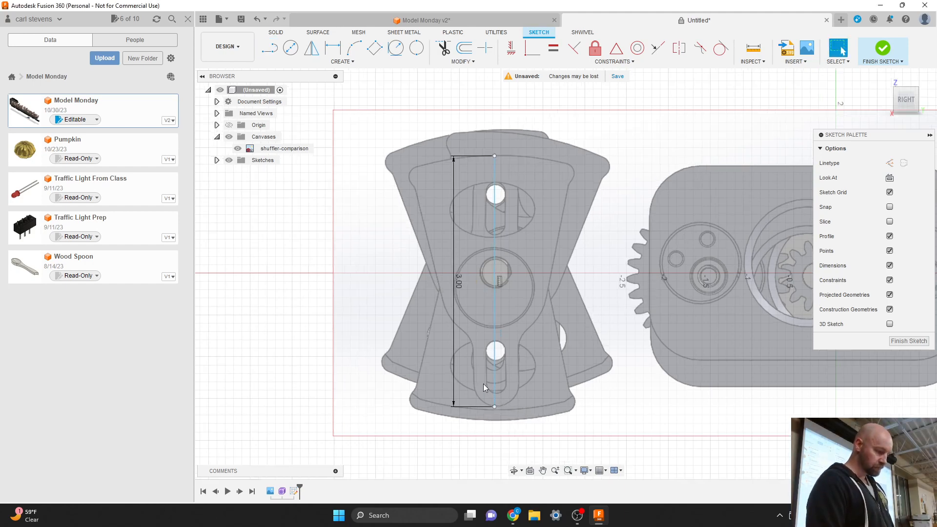
{"action": "scroll", "coordinate": [509, 390], "scroll_direction": "down", "scroll_amount": 2}
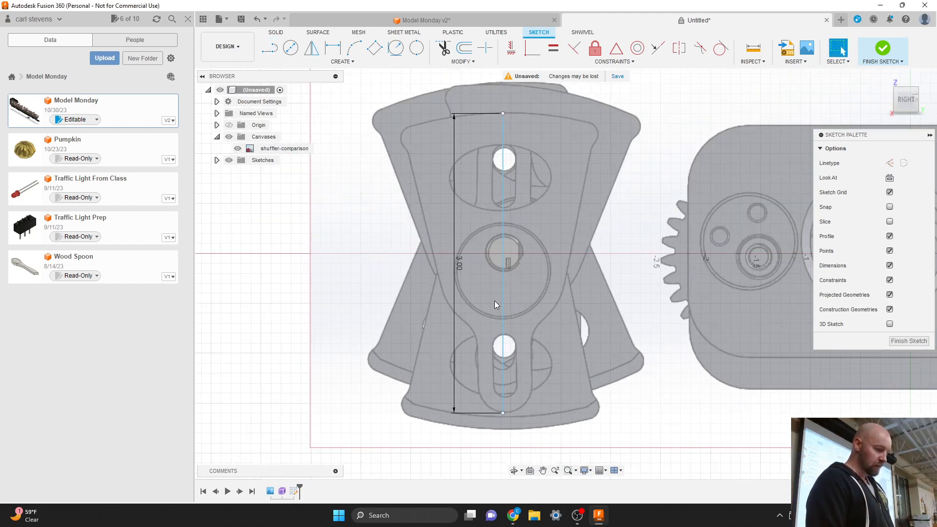
{"action": "scroll", "coordinate": [493, 301], "scroll_direction": "up", "scroll_amount": 2}
{"action": "scroll", "coordinate": [518, 362], "scroll_direction": "down", "scroll_amount": 1}
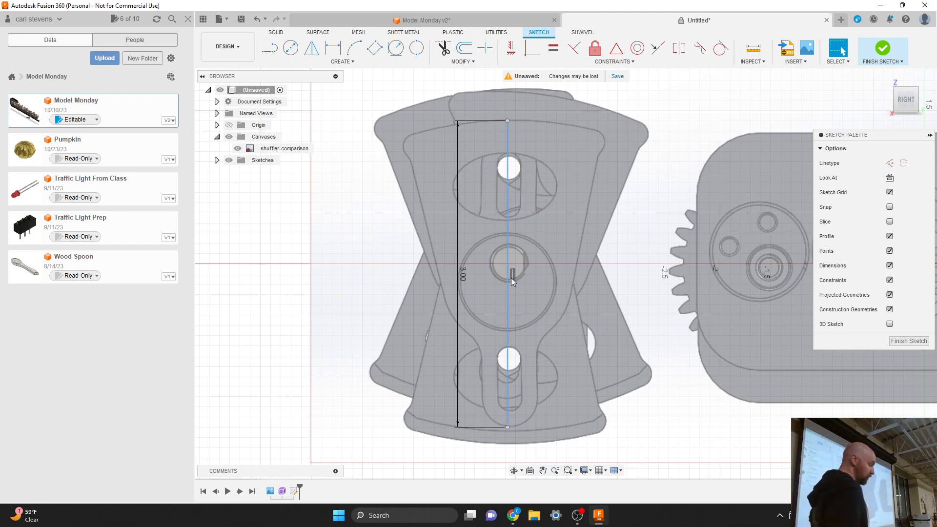
Sketch an 8 mm diameter circle centred on the vertical centre line over the shaft hole inside the cam disc
{"action": "left_click", "coordinate": [343, 62]}
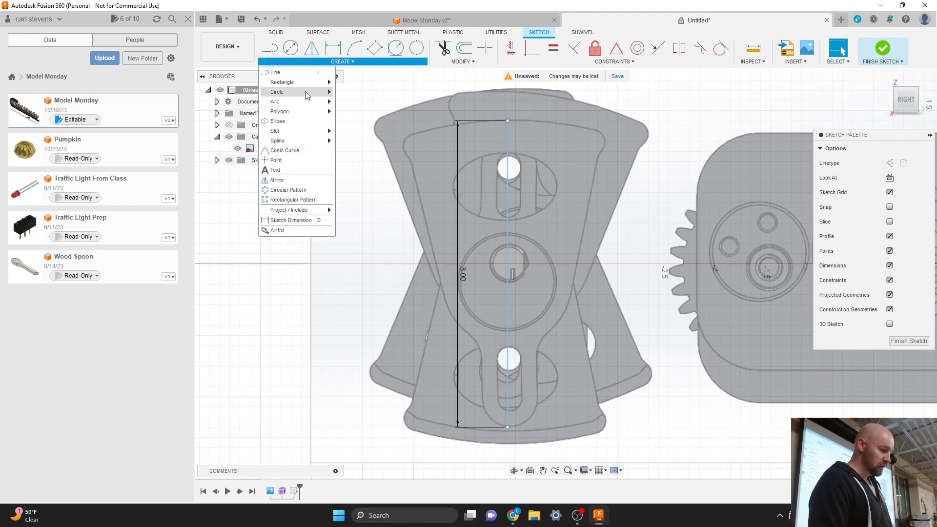
{"action": "mouse_move", "coordinate": [306, 92]}
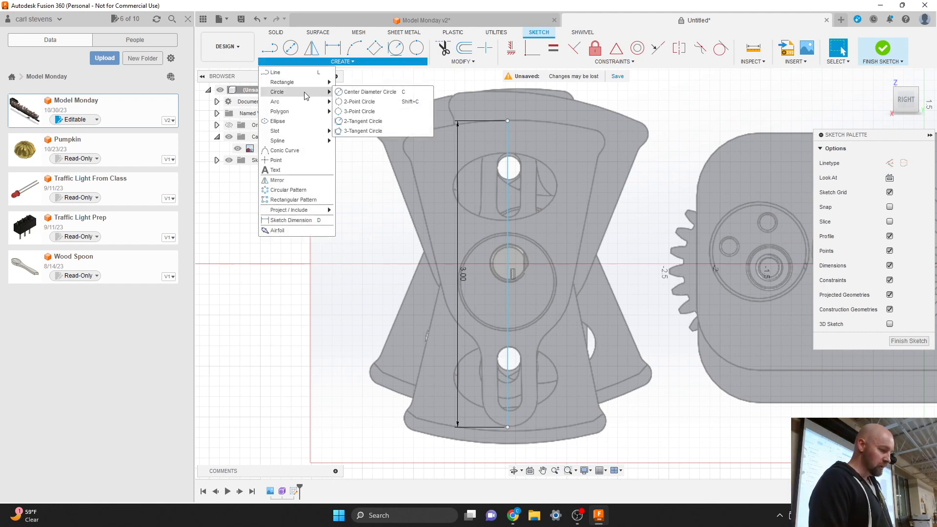
{"action": "left_click", "coordinate": [355, 93]}
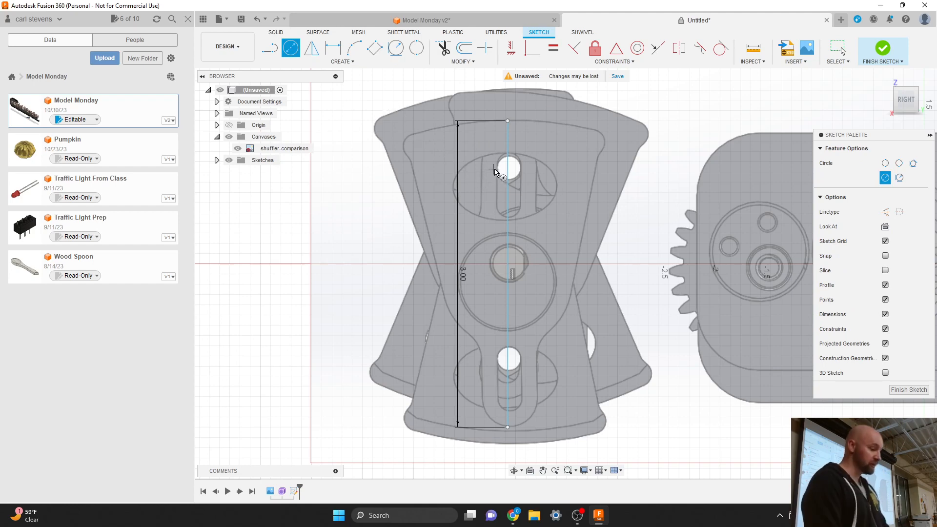
{"action": "left_click", "coordinate": [342, 62]}
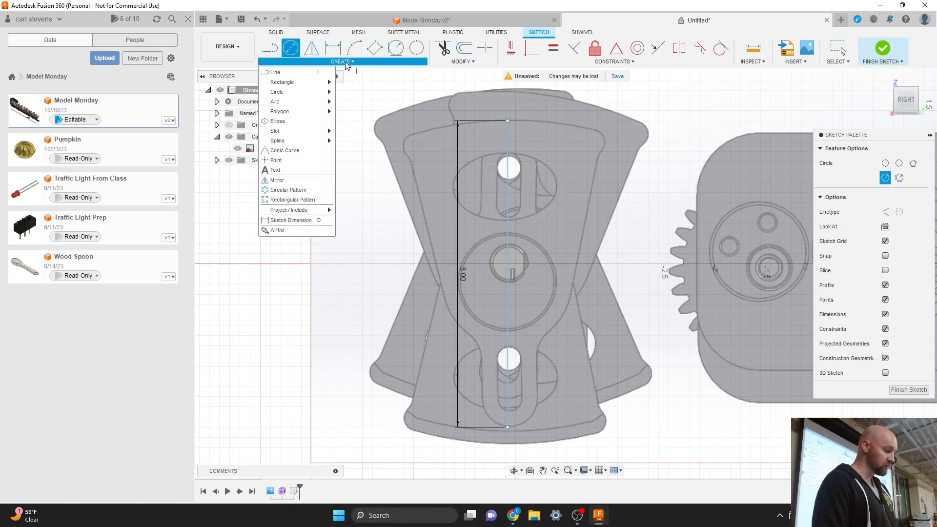
{"action": "mouse_move", "coordinate": [331, 81]}
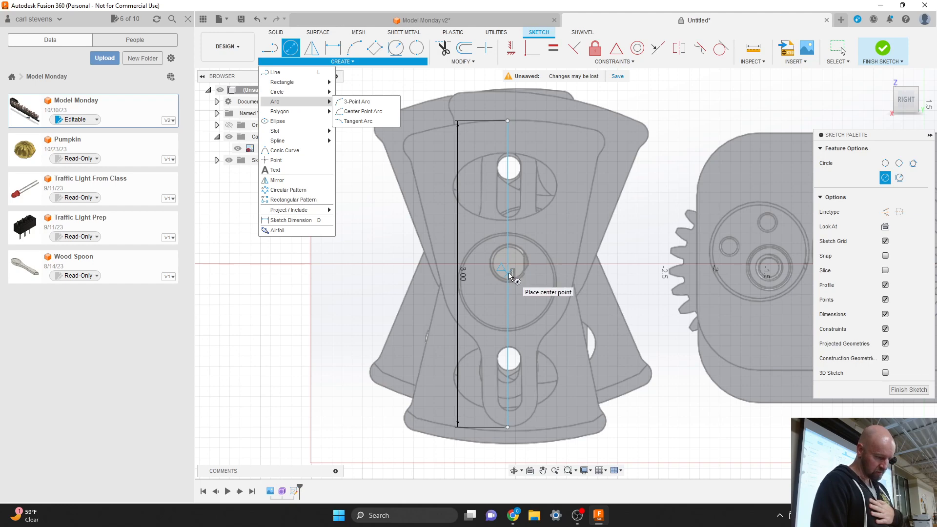
{"action": "scroll", "coordinate": [510, 273], "scroll_direction": "up", "scroll_amount": 4}
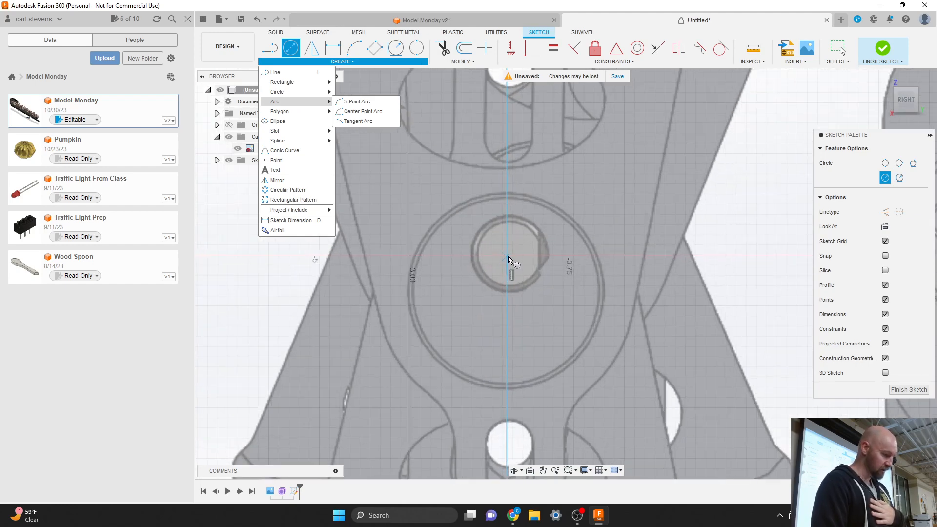
{"action": "scroll", "coordinate": [508, 259], "scroll_direction": "down", "scroll_amount": 4}
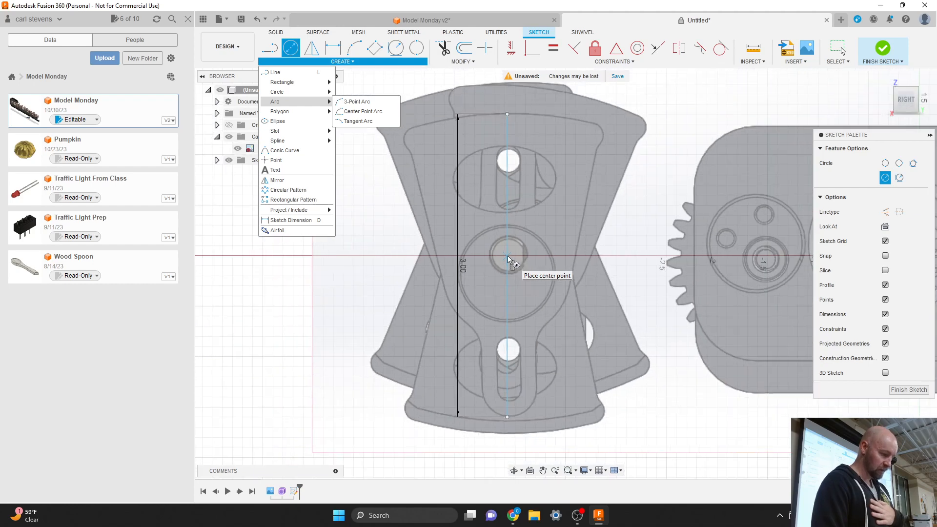
{"action": "scroll", "coordinate": [508, 257], "scroll_direction": "up", "scroll_amount": 3}
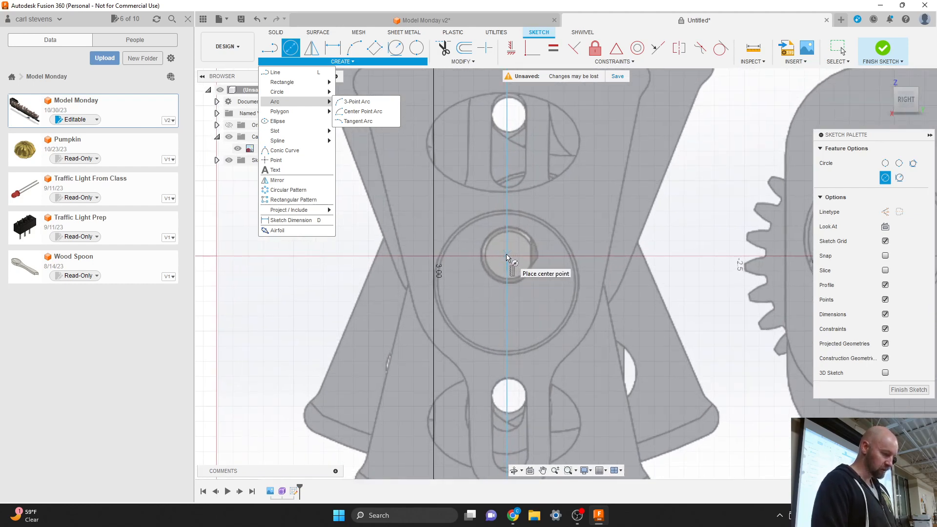
{"action": "left_click", "coordinate": [506, 254]}
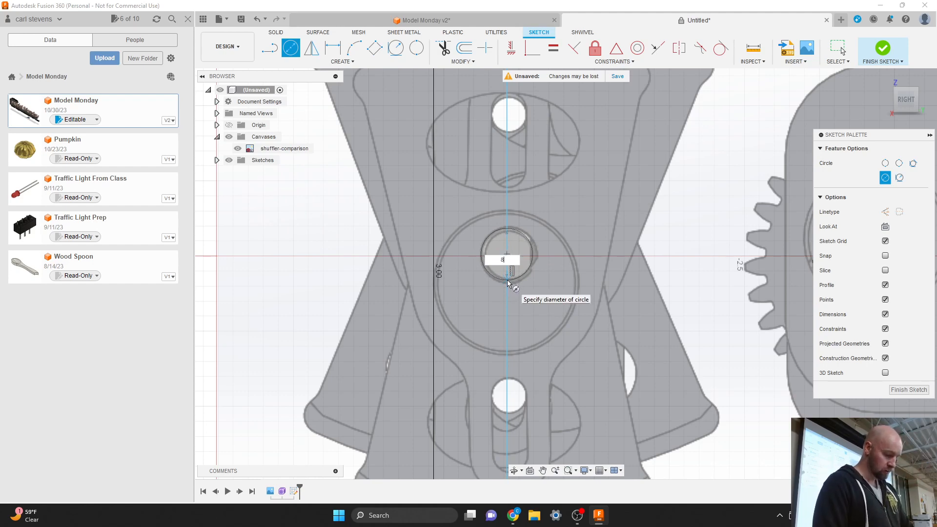
{"action": "type", "text": "mm"}
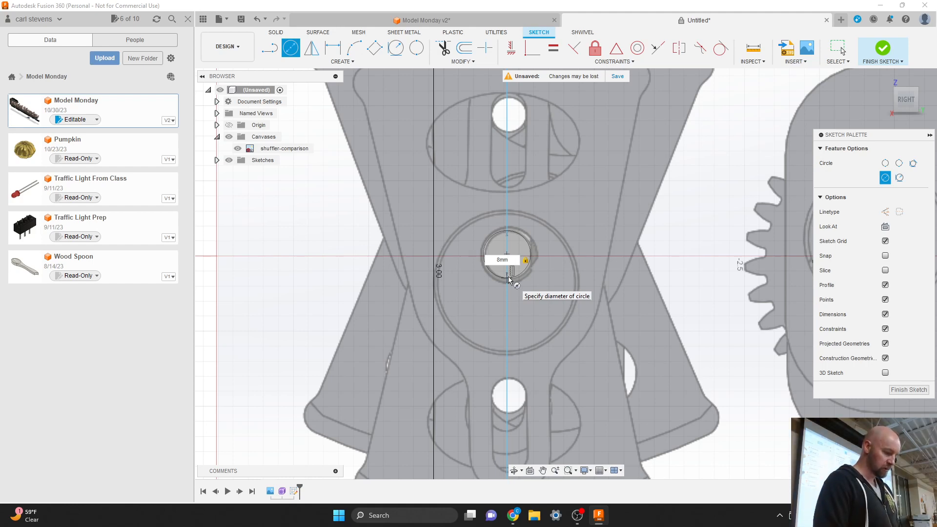
{"action": "key", "text": "Return"}
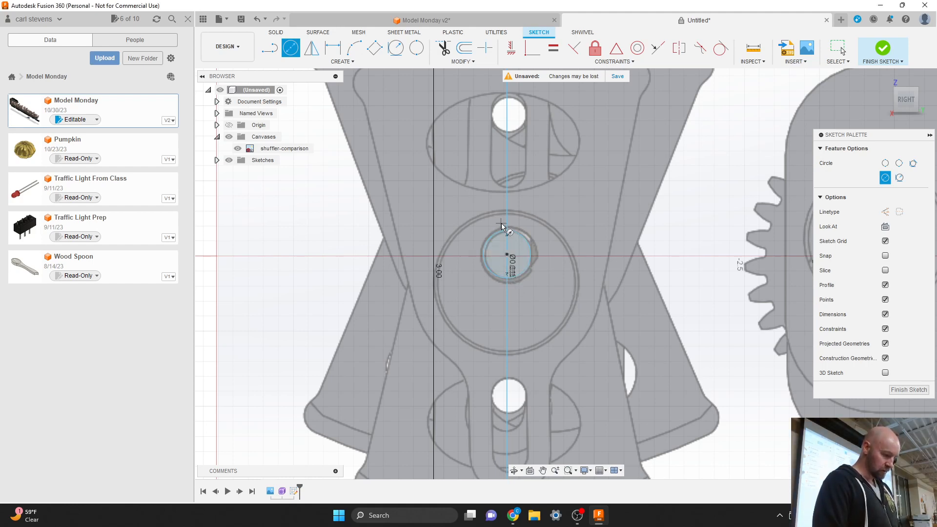
{"action": "key", "text": "Escape"}
Check the diameter dimension of the shaft circle against the shaft hole in the canvas
{"action": "scroll", "coordinate": [511, 259], "scroll_direction": "up", "scroll_amount": 3}
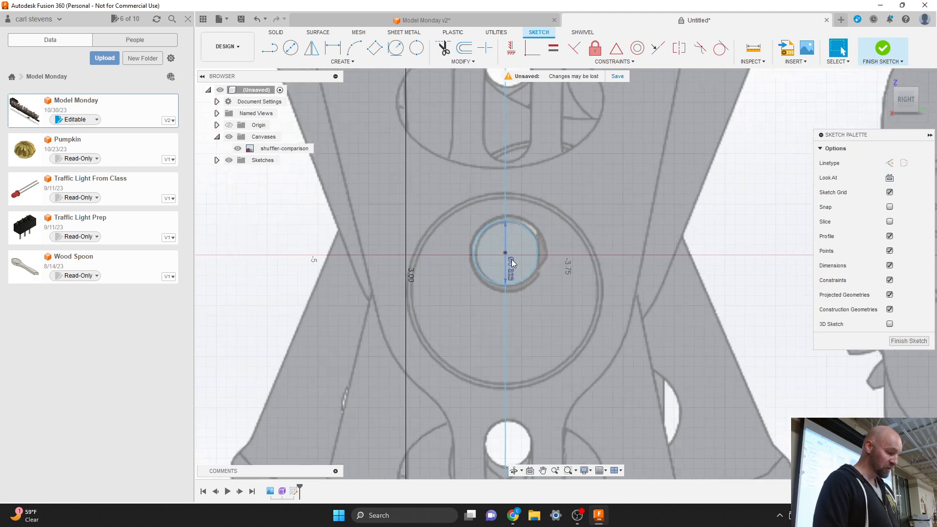
{"action": "double_click", "coordinate": [509, 271]}
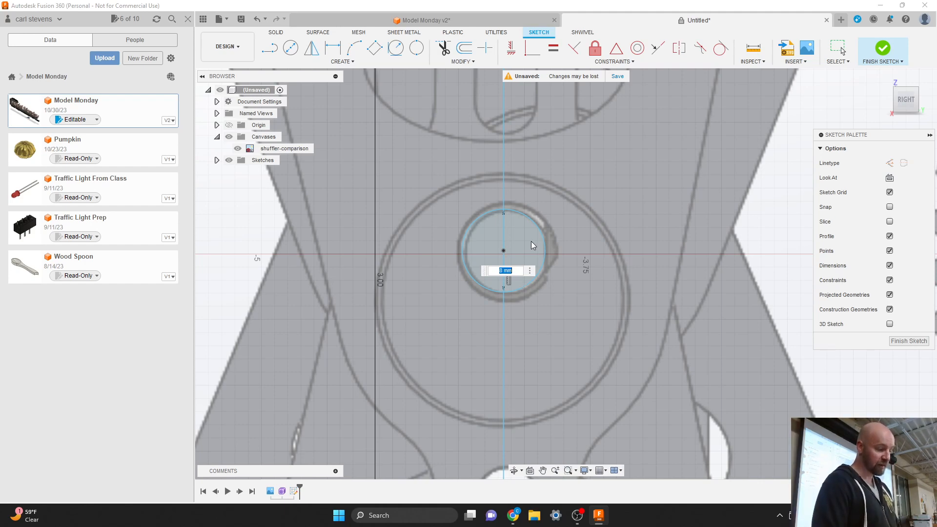
{"action": "scroll", "coordinate": [531, 238], "scroll_direction": "down", "scroll_amount": 3}
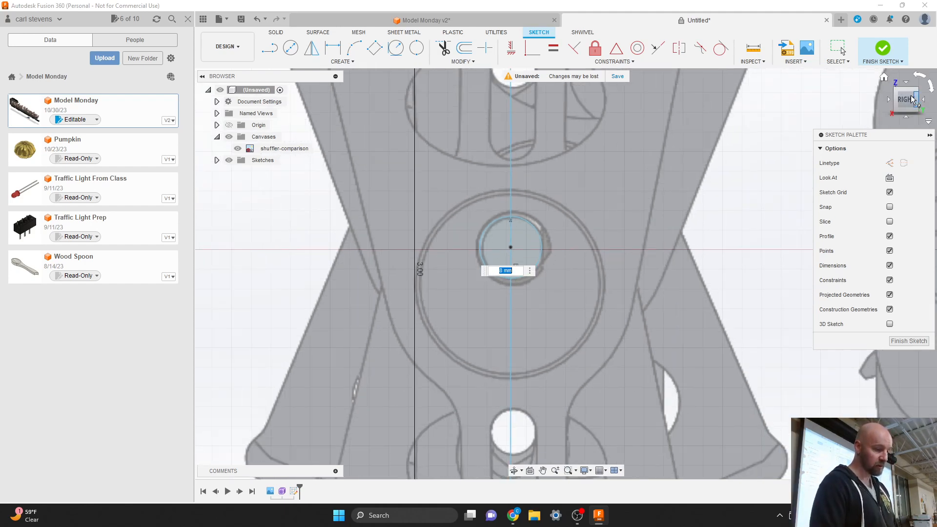
{"action": "left_click_drag", "start_coordinate": [907, 100], "coordinate": [917, 108]}
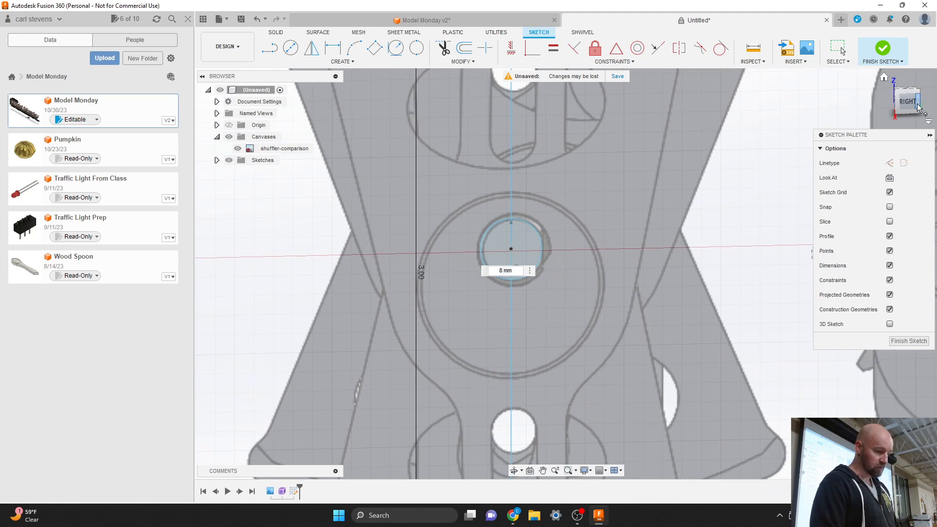
{"action": "left_click", "coordinate": [908, 103]}
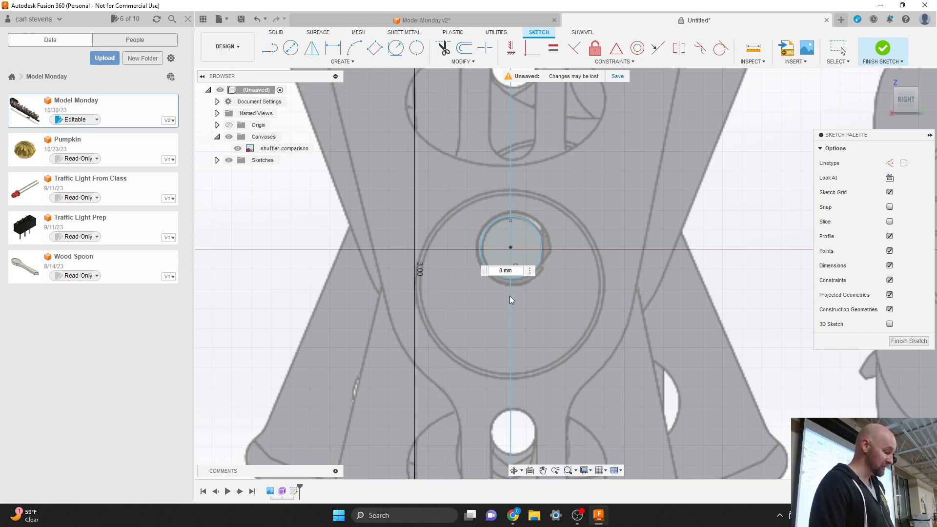
Begin a centre-diameter circle for the cam disc, centred on the vertical centre line just below the shaft circle
{"action": "left_click", "coordinate": [342, 62]}
{"action": "mouse_move", "coordinate": [303, 92]}
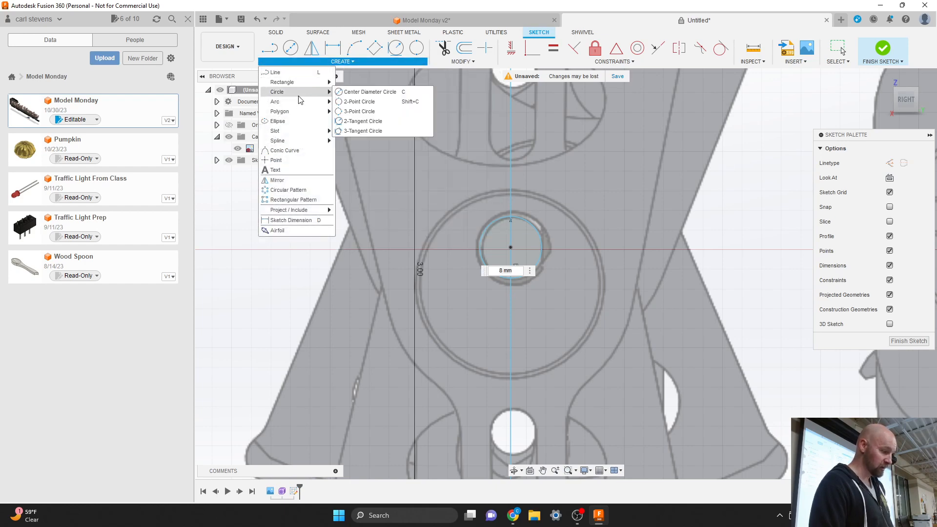
{"action": "left_click", "coordinate": [351, 92]}
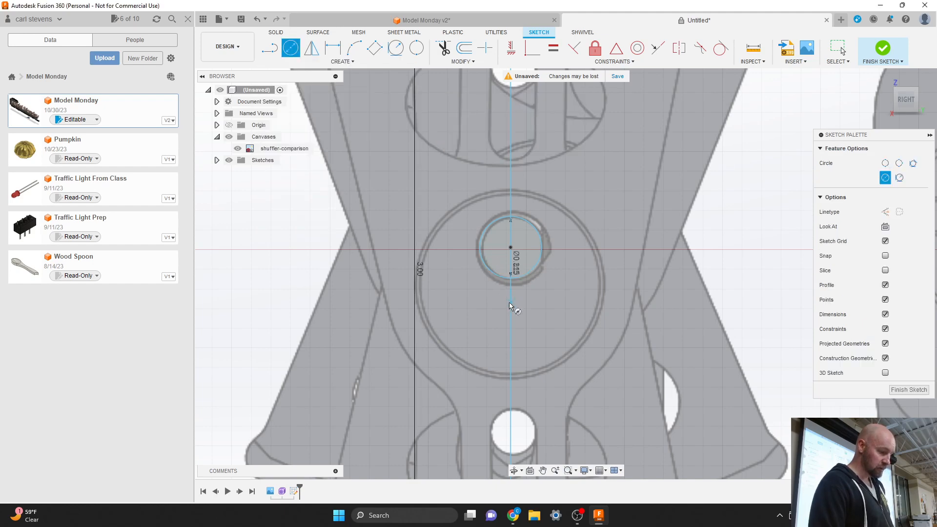
{"action": "scroll", "coordinate": [513, 297], "scroll_direction": "up", "scroll_amount": 5}
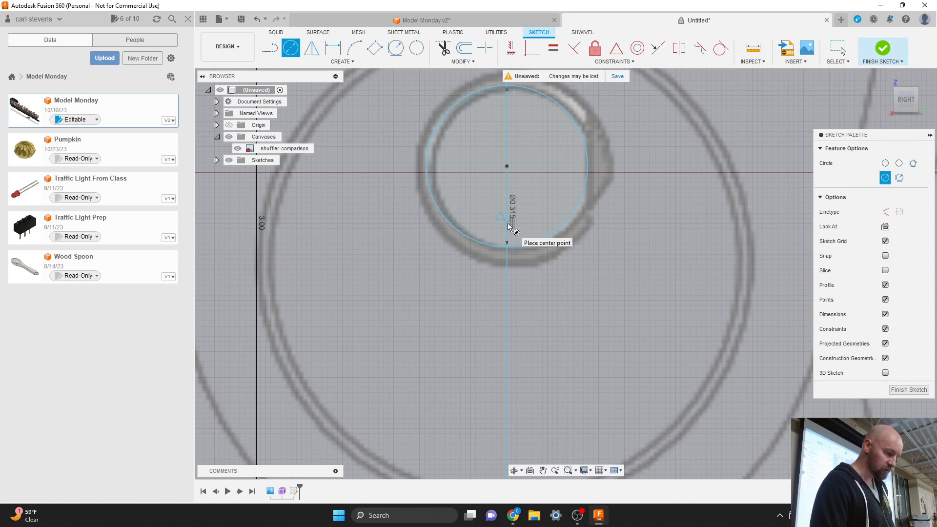
{"action": "scroll", "coordinate": [504, 279], "scroll_direction": "down", "scroll_amount": 3}
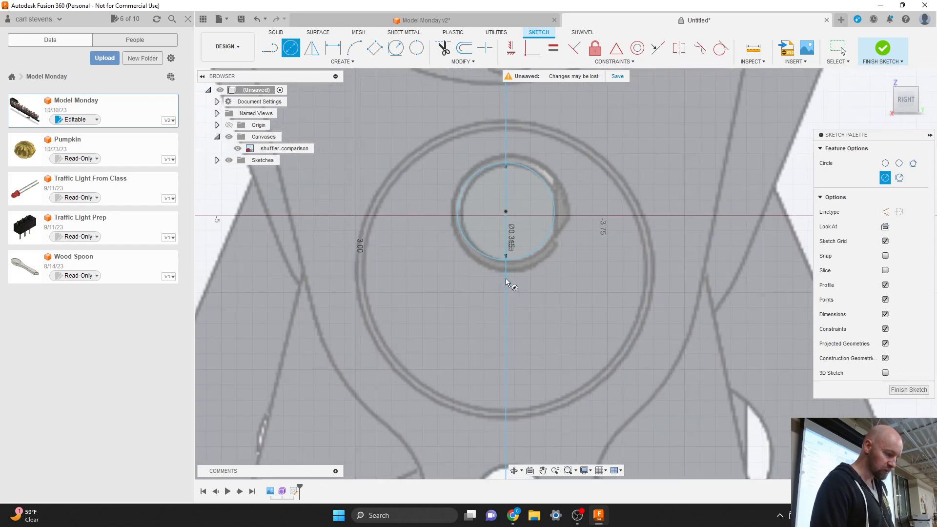
{"action": "left_click", "coordinate": [505, 278]}
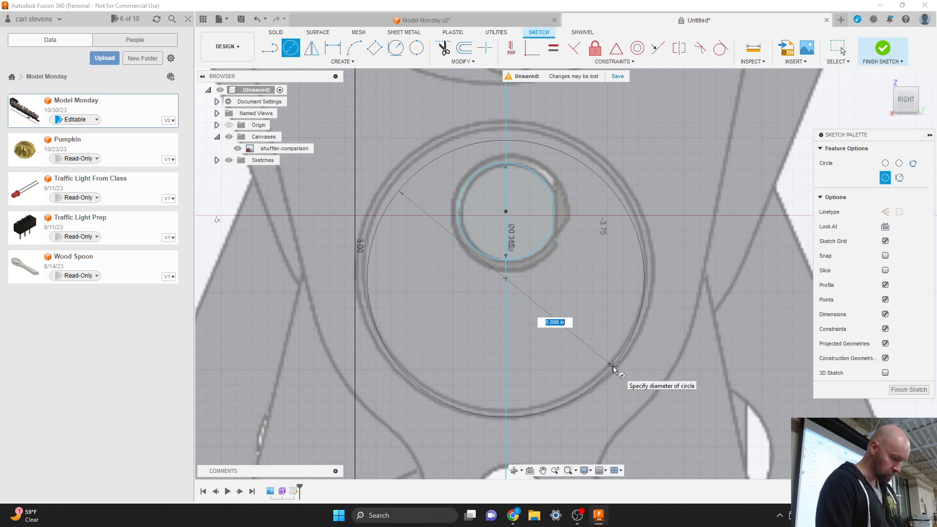
Try diameters of 20 mm and 25 mm for the cam disc circle
{"action": "type", "text": "20mm"}
{"action": "key", "text": "BackSpace"}
{"action": "key", "text": "BackSpace"}
{"action": "key", "text": "BackSpace"}
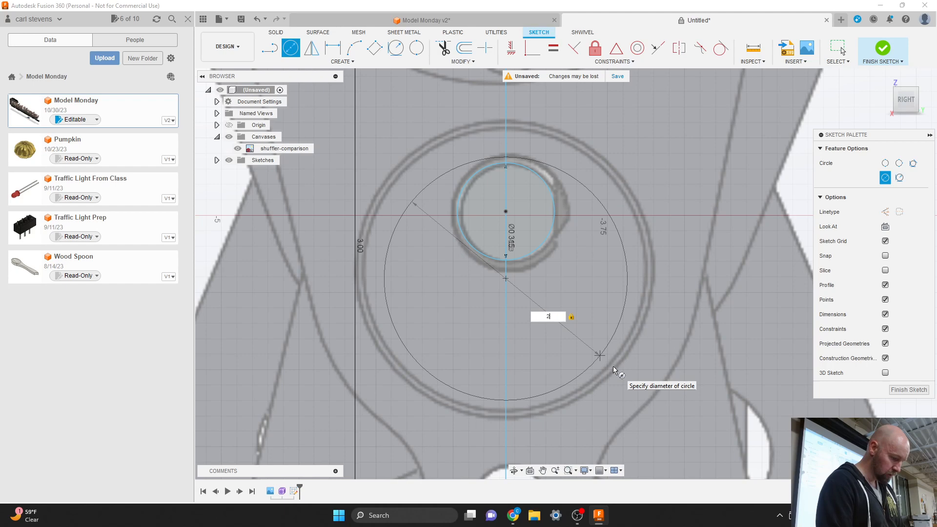
{"action": "type", "text": "5mm"}
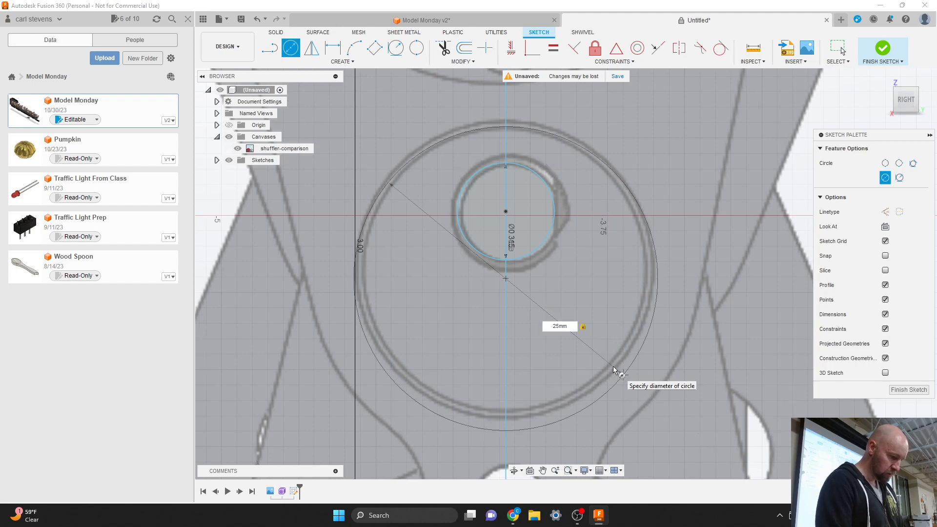
{"action": "key", "text": "BackSpace"}
{"action": "key", "text": "BackSpace"}
{"action": "key", "text": "BackSpace"}
{"action": "key", "text": "BackSpace"}
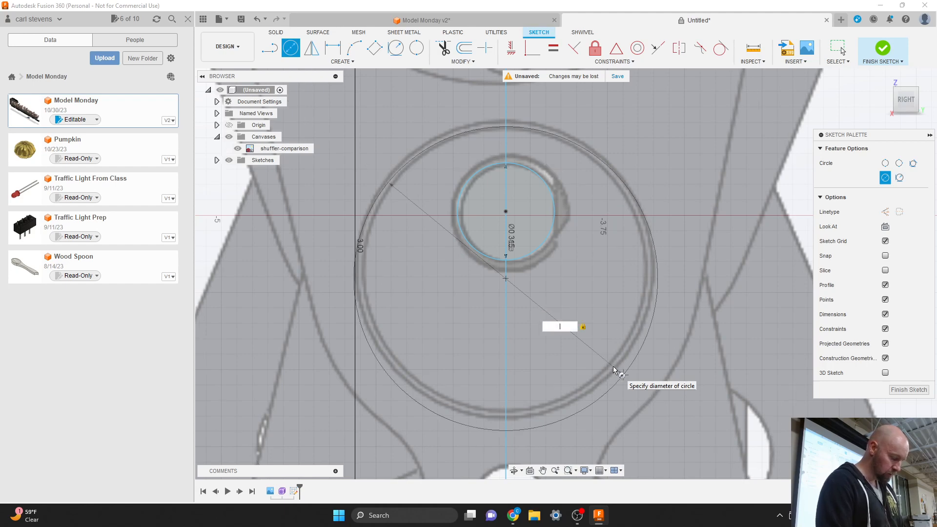
Set the cam disc circle's diameter to 1 in and move its centre slightly up the centre line to match the traced outline
{"action": "type", "text": "1"}
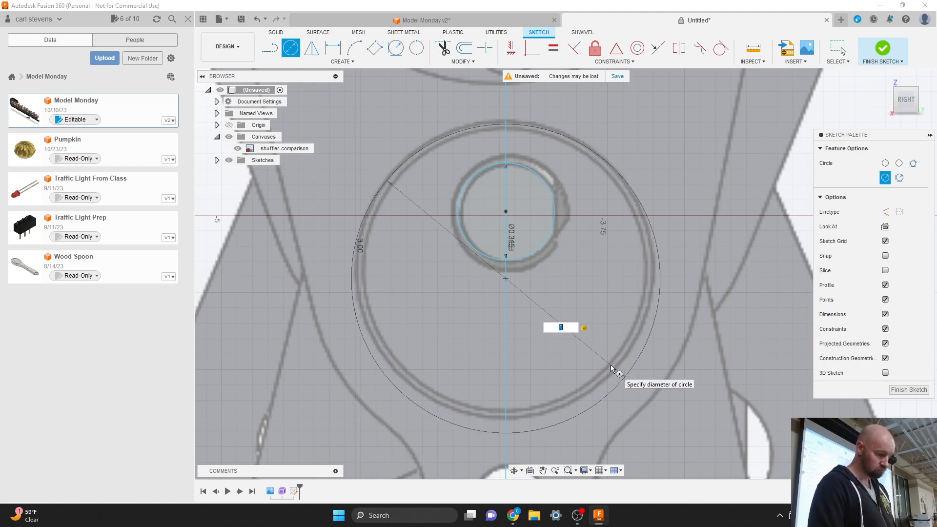
{"action": "key", "text": "Return"}
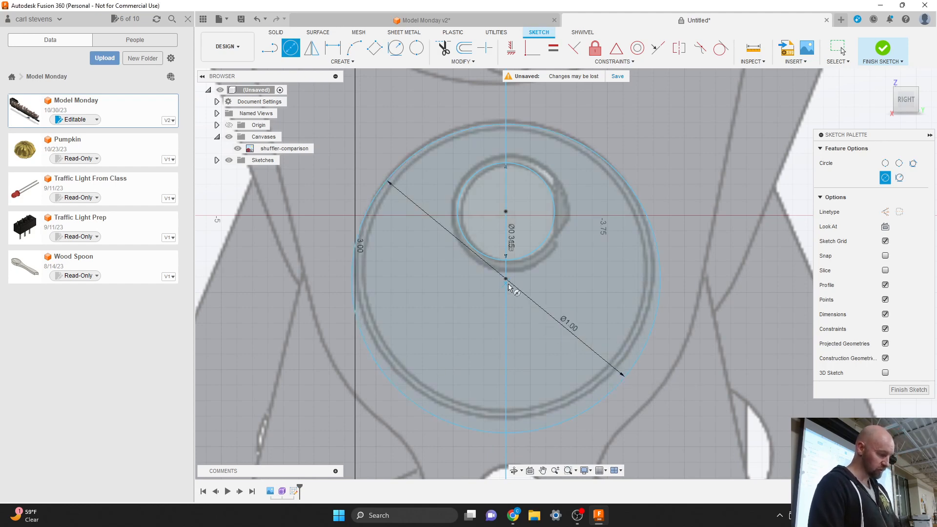
{"action": "key", "text": "Escape"}
{"action": "left_click_drag", "start_coordinate": [506, 276], "coordinate": [505, 271]}
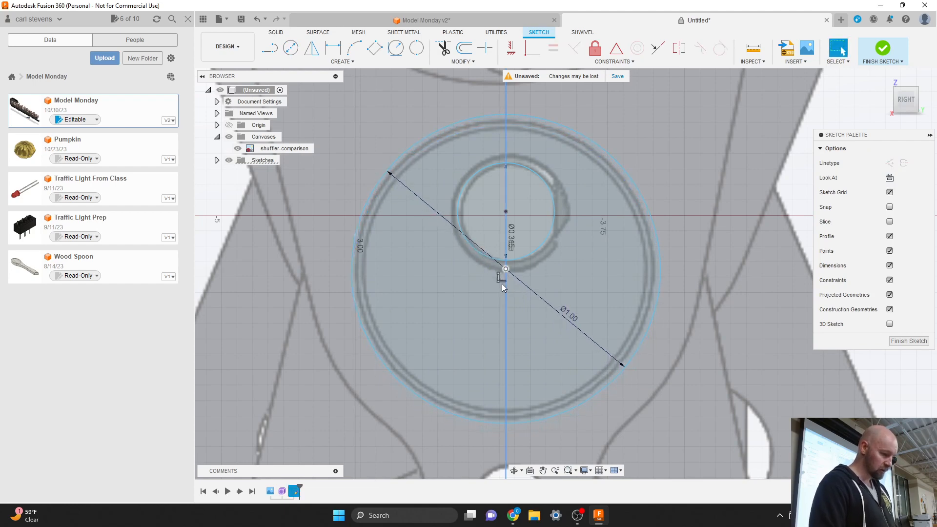
Sketch a 6 mm diameter circle centred on the vertical centre line over the white pin hole above the cam disc
{"action": "scroll", "coordinate": [502, 285], "scroll_direction": "down", "scroll_amount": 2}
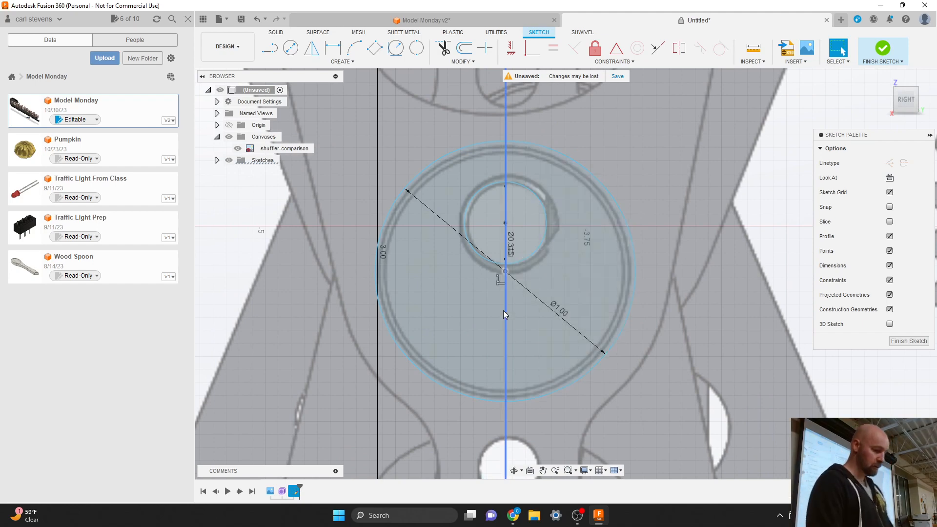
{"action": "scroll", "coordinate": [499, 311], "scroll_direction": "down", "scroll_amount": 3}
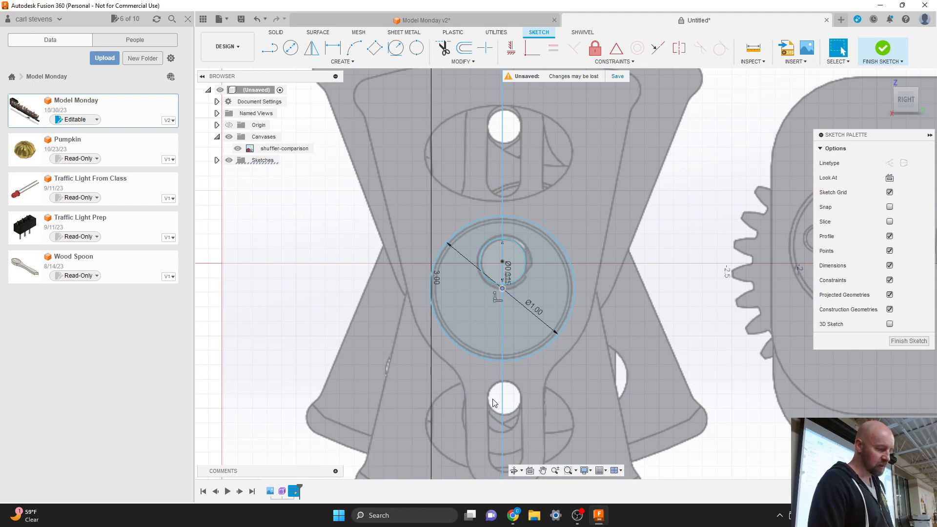
{"action": "scroll", "coordinate": [510, 379], "scroll_direction": "down", "scroll_amount": 1}
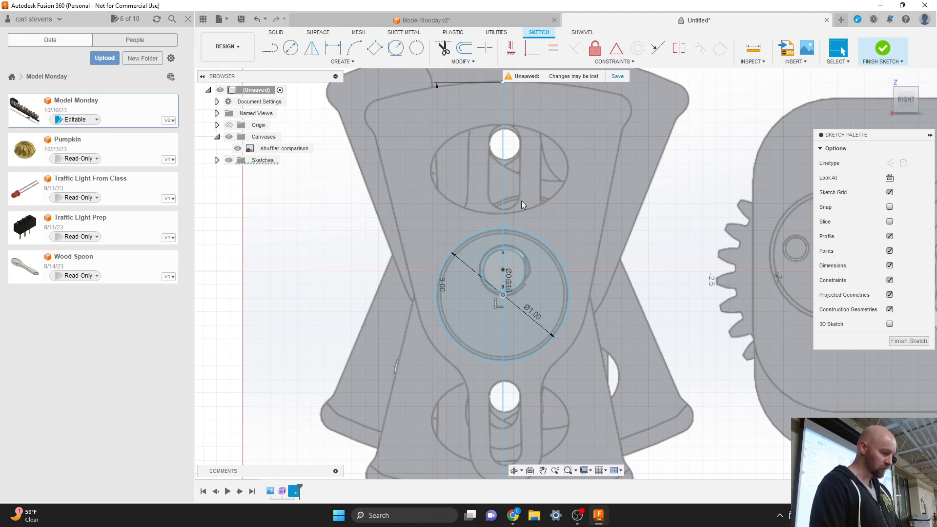
{"action": "key", "text": "c"}
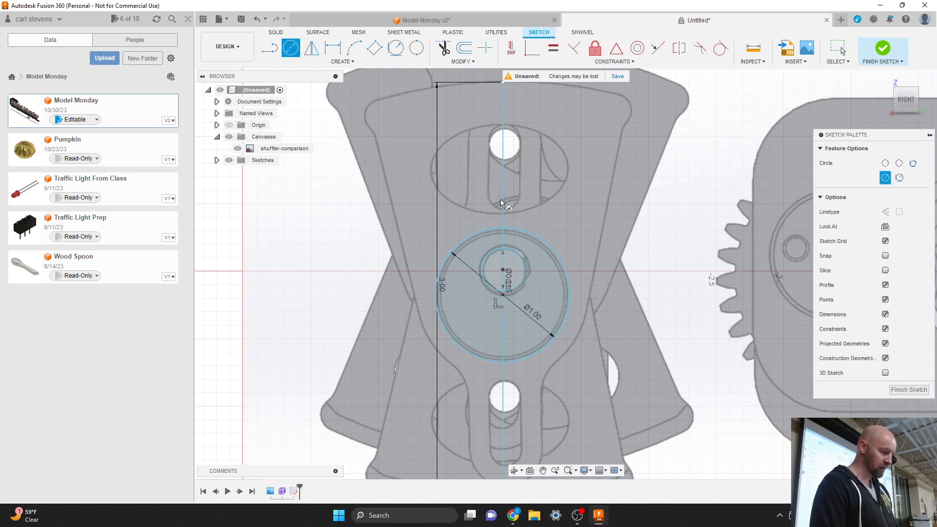
{"action": "left_click", "coordinate": [503, 144]}
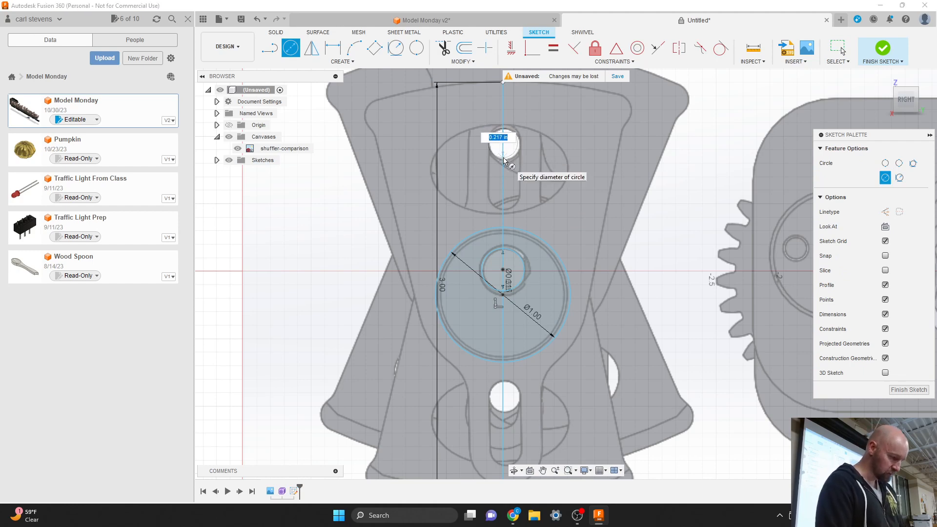
{"action": "type", "text": "6mm"}
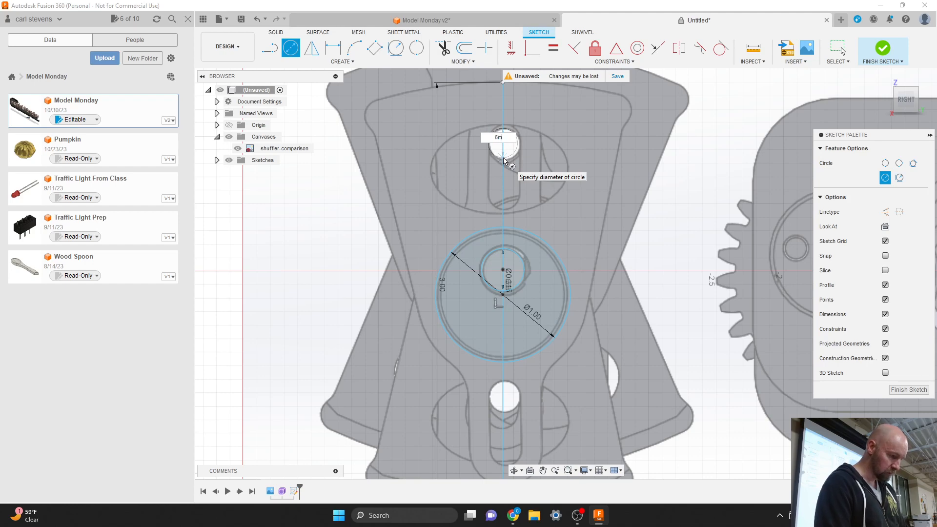
{"action": "key", "text": "Tab"}
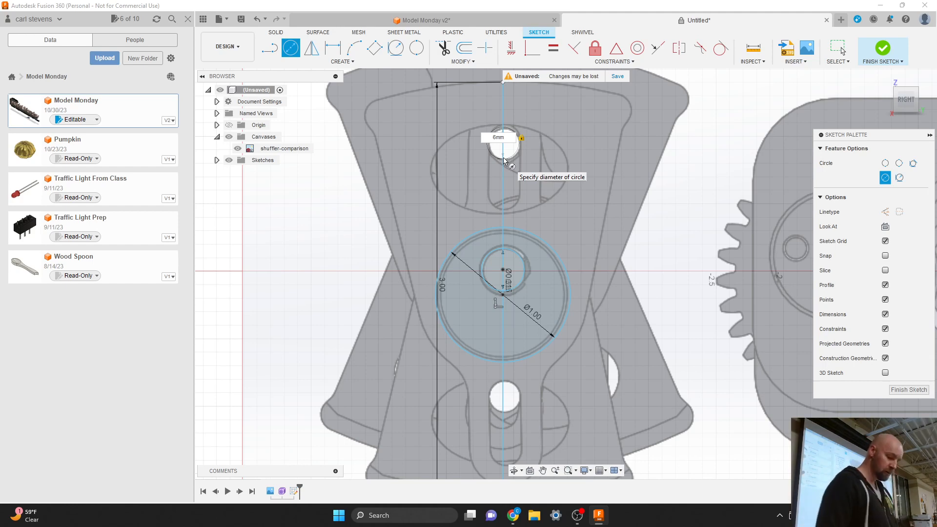
{"action": "key", "text": "Return"}
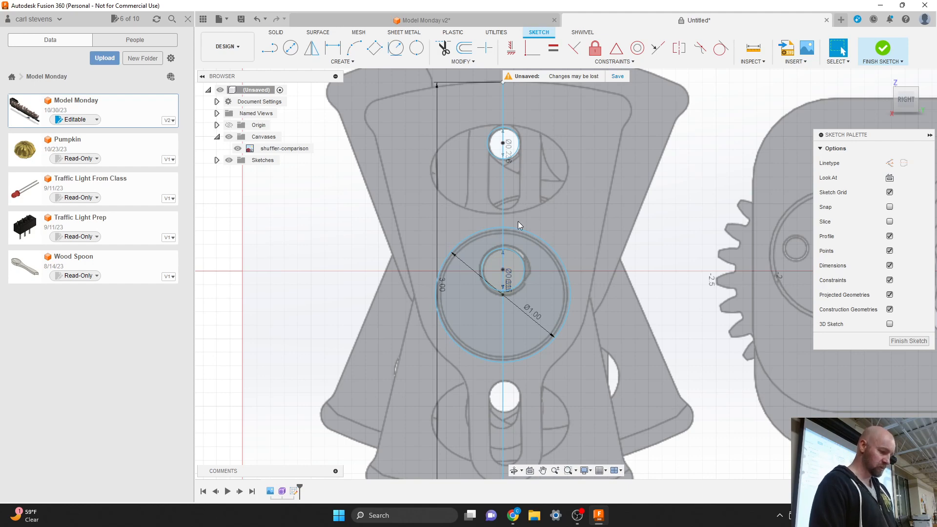
Sketch a horizontal line about 0.82 in long from the vertical centre line, starting between the shaft and cam disc centres
{"action": "key", "text": "l"}
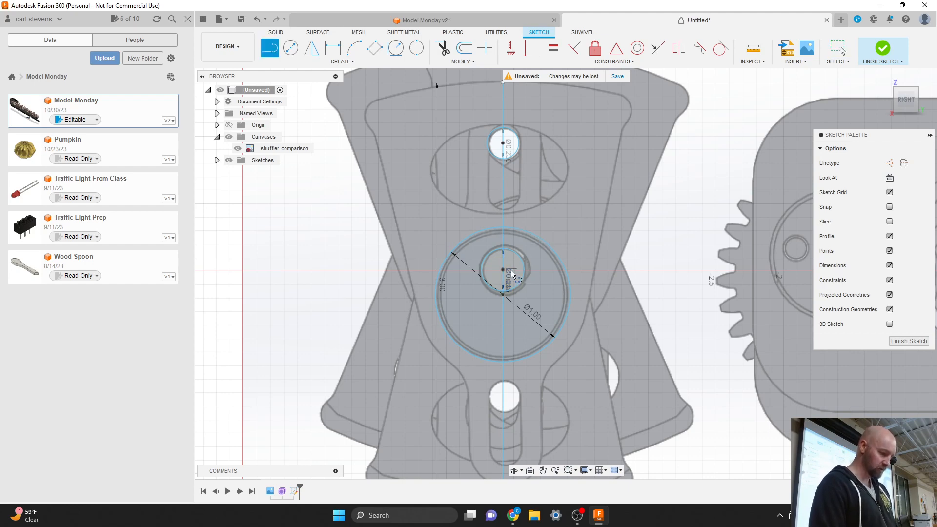
{"action": "left_click", "coordinate": [504, 284]}
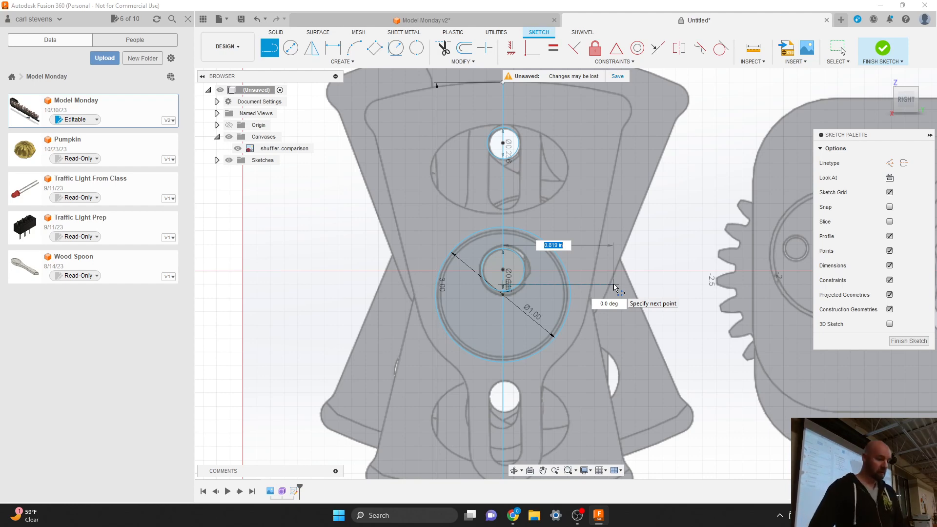
{"action": "left_click", "coordinate": [613, 285]}
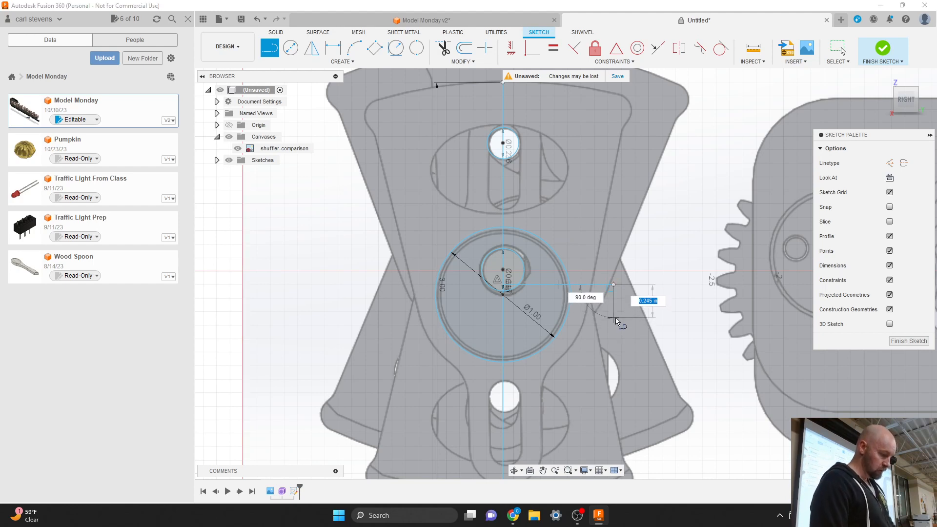
{"action": "key", "text": "Escape"}
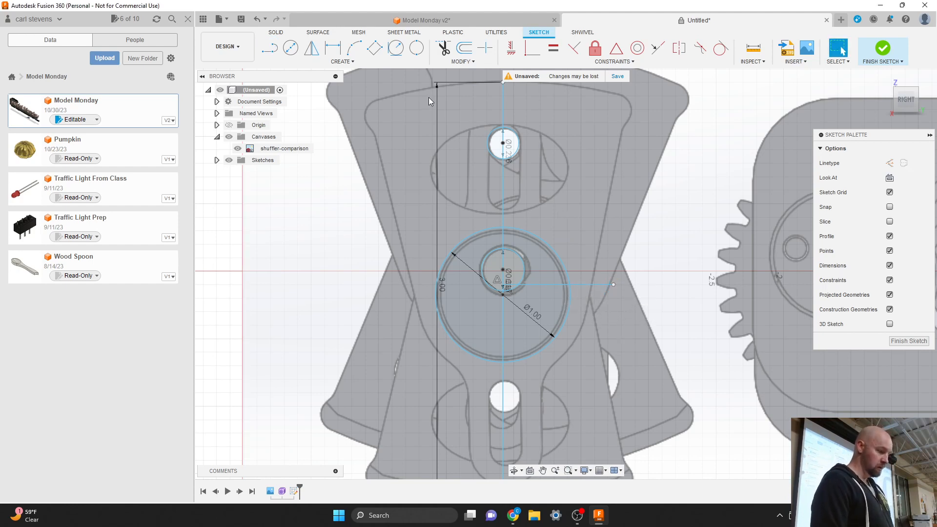
Try to mirror the upper pin hole circle about the horizontal line, cancel the mirror and delete the line
{"action": "left_click", "coordinate": [311, 47]}
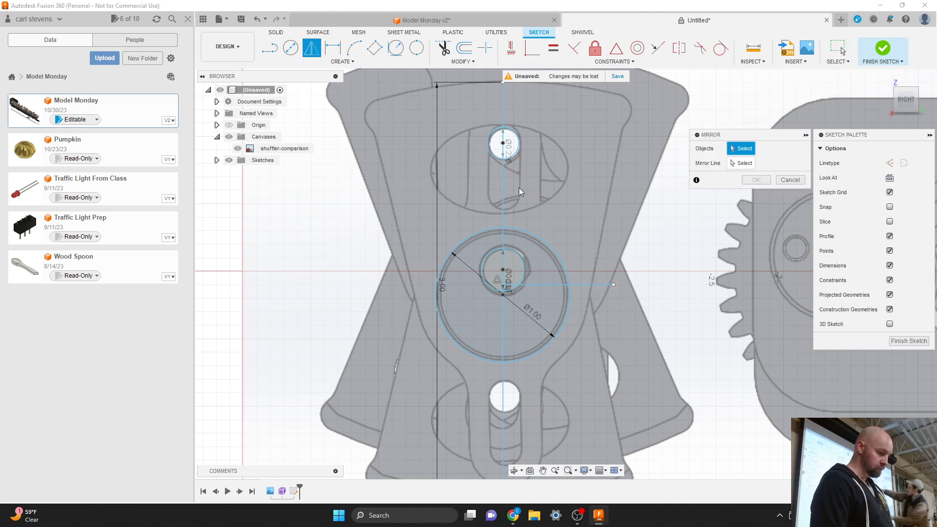
{"action": "left_click", "coordinate": [514, 156]}
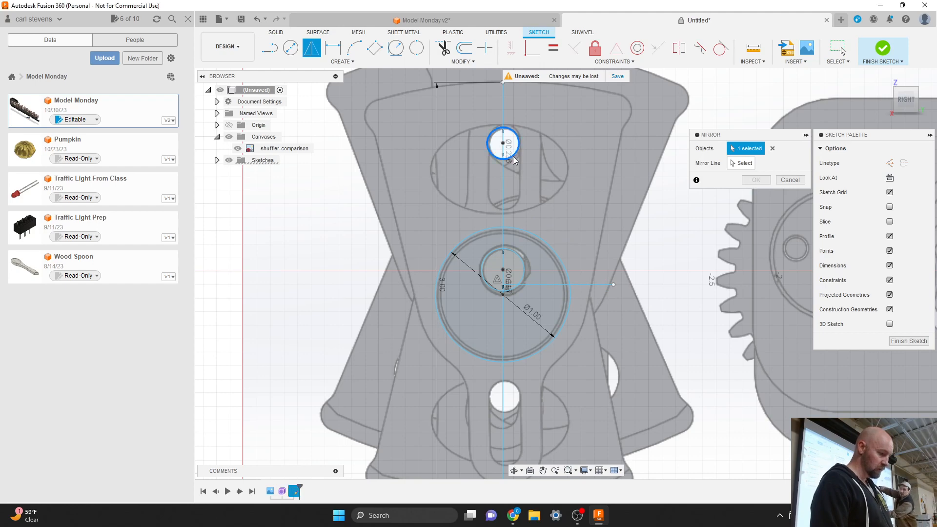
{"action": "left_click", "coordinate": [746, 162]}
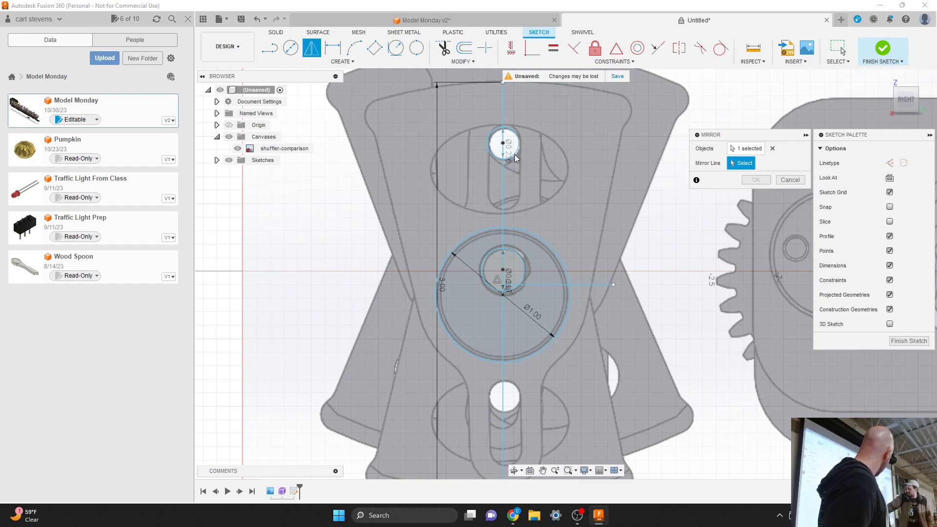
{"action": "left_click", "coordinate": [753, 150]}
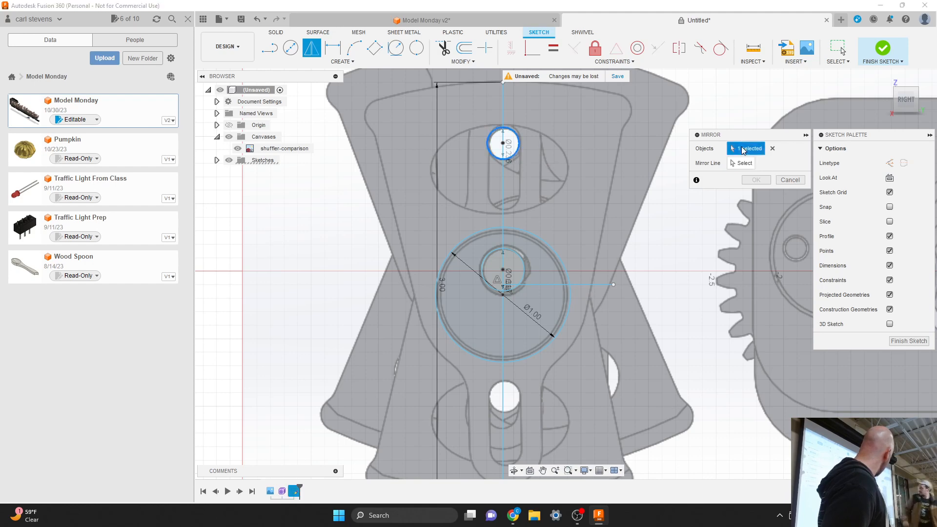
{"action": "left_click", "coordinate": [742, 163]}
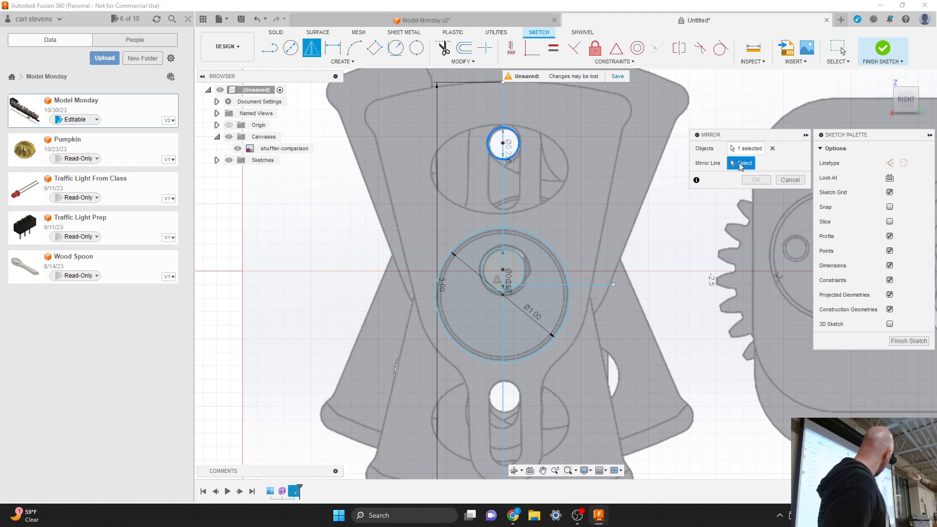
{"action": "left_click", "coordinate": [579, 285]}
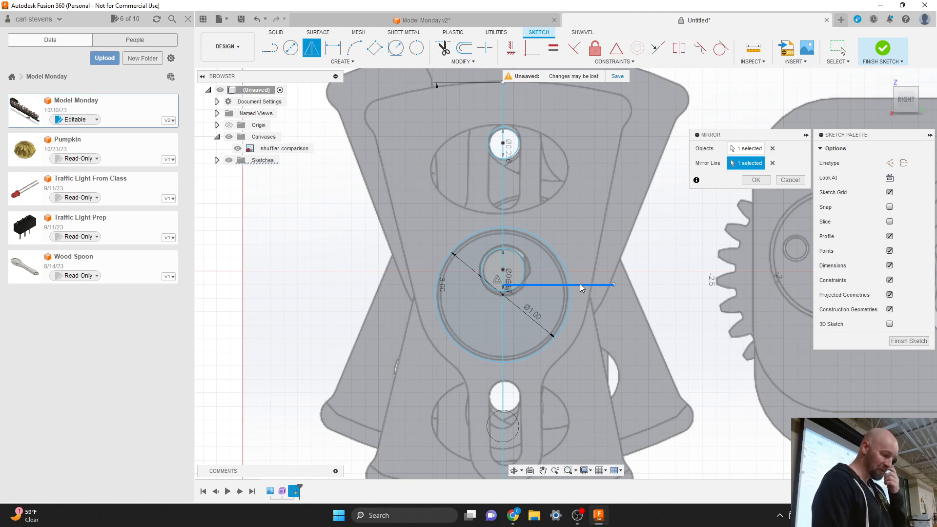
{"action": "key", "text": "Escape"}
{"action": "left_click", "coordinate": [554, 285]}
{"action": "key", "text": "Delete"}
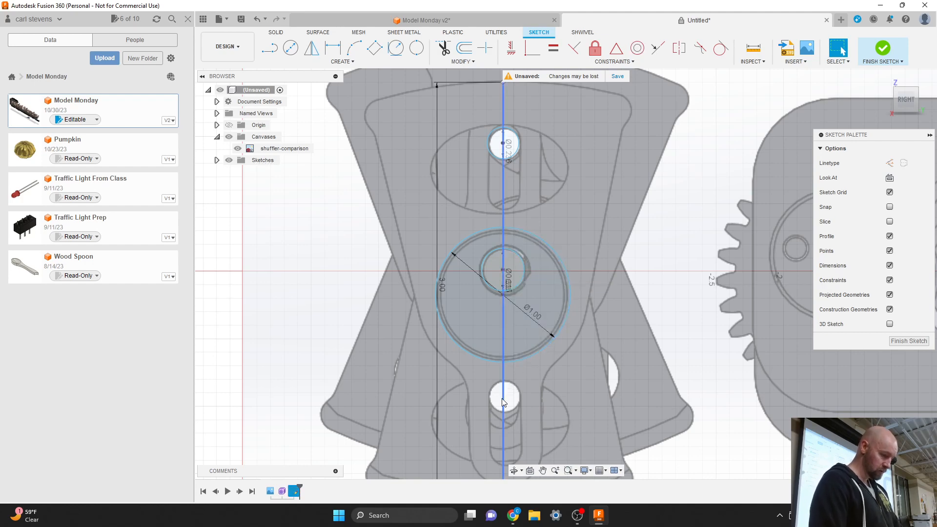
Sketch a 6 mm diameter circle centred on the vertical centre line over the white pin hole below the cam disc
{"action": "key", "text": "c"}
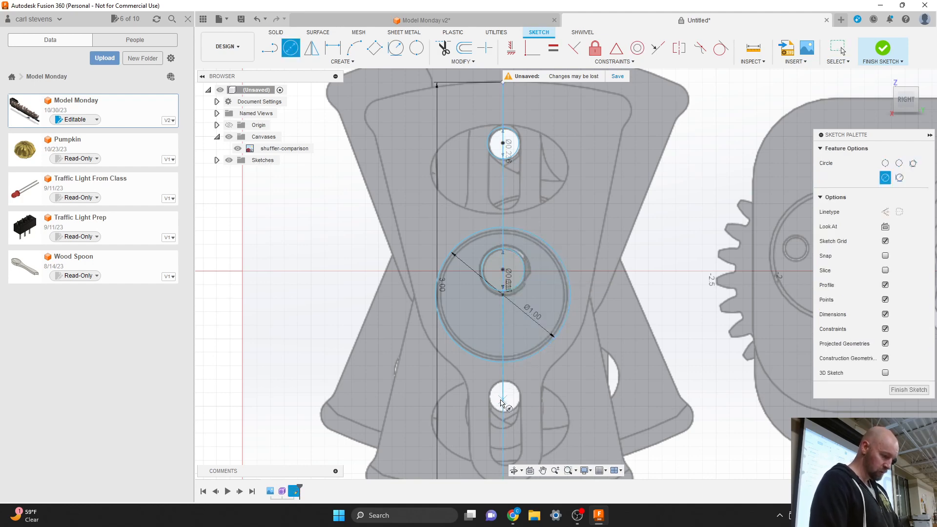
{"action": "left_click", "coordinate": [502, 398]}
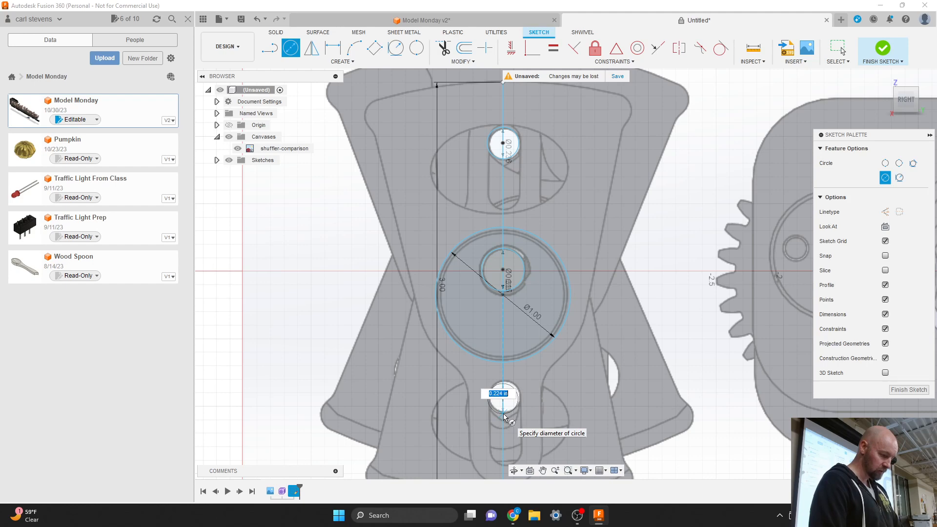
{"action": "type", "text": ".236"}
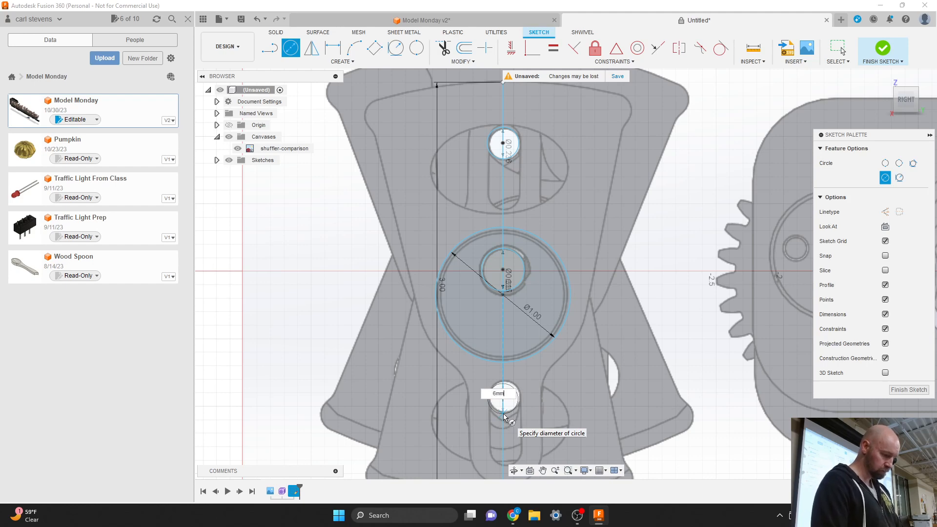
{"action": "key", "text": "Return"}
{"action": "key", "text": "Escape"}
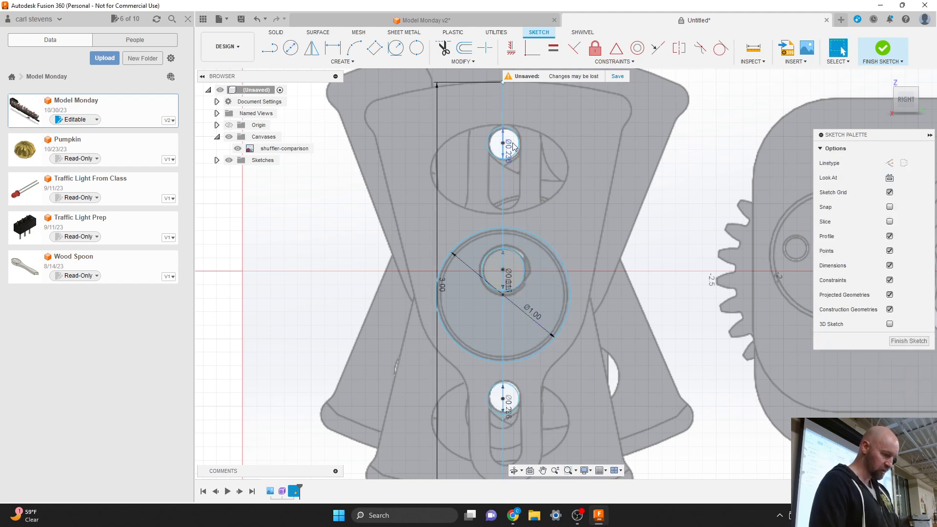
Shift the upper pin hole circle slightly along the vertical centre line to match the traced white hole
{"action": "scroll", "coordinate": [495, 116], "scroll_direction": "down", "scroll_amount": 1}
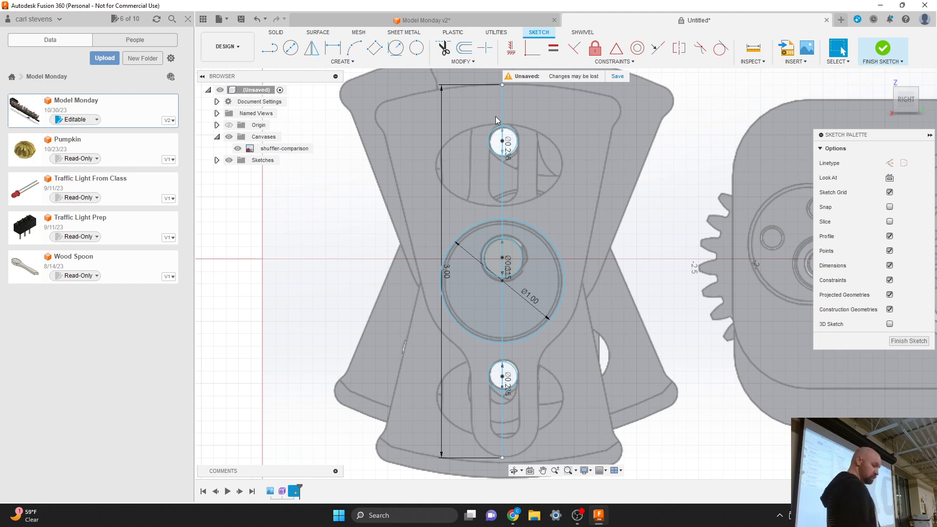
{"action": "scroll", "coordinate": [503, 121], "scroll_direction": "up", "scroll_amount": 10}
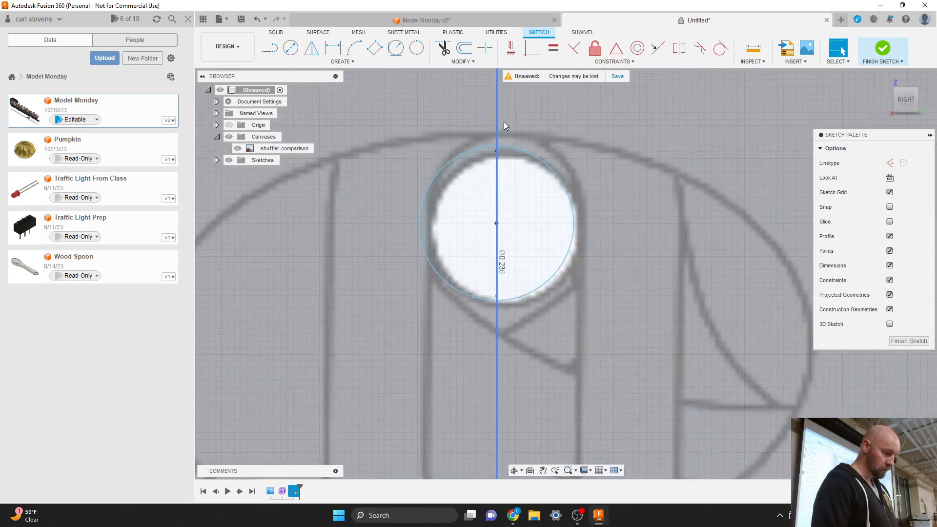
{"action": "left_click", "coordinate": [504, 162]}
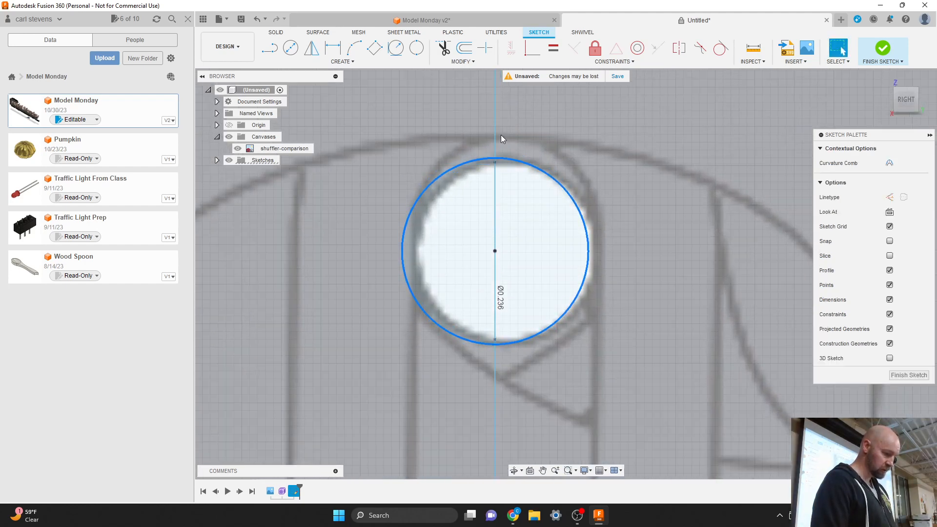
{"action": "scroll", "coordinate": [500, 135], "scroll_direction": "down", "scroll_amount": 3}
{"action": "scroll", "coordinate": [501, 136], "scroll_direction": "down", "scroll_amount": 5}
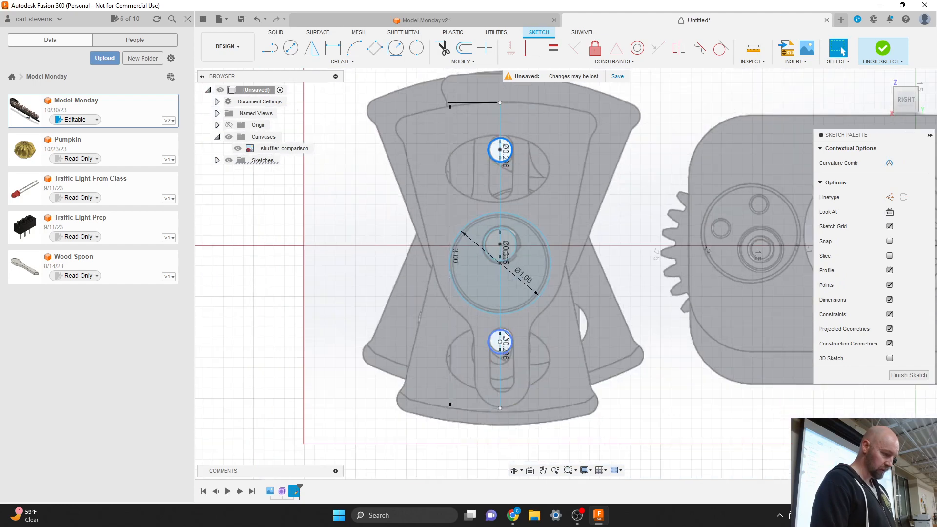
Move the lower pin hole circle slightly up the vertical centre line to match the traced white hole
{"action": "scroll", "coordinate": [505, 341], "scroll_direction": "up", "scroll_amount": 2}
{"action": "scroll", "coordinate": [506, 341], "scroll_direction": "up", "scroll_amount": 5}
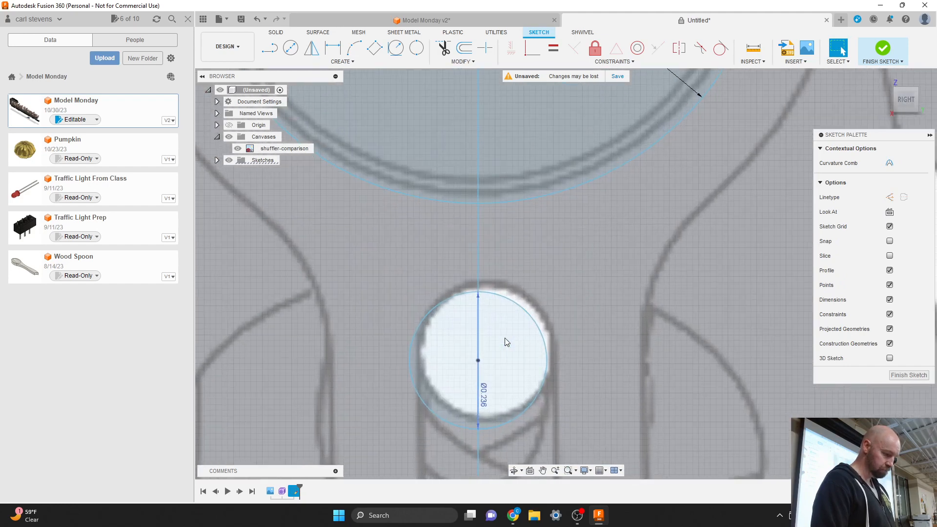
{"action": "left_click", "coordinate": [492, 287]}
{"action": "left_click_drag", "start_coordinate": [493, 286], "coordinate": [492, 287]}
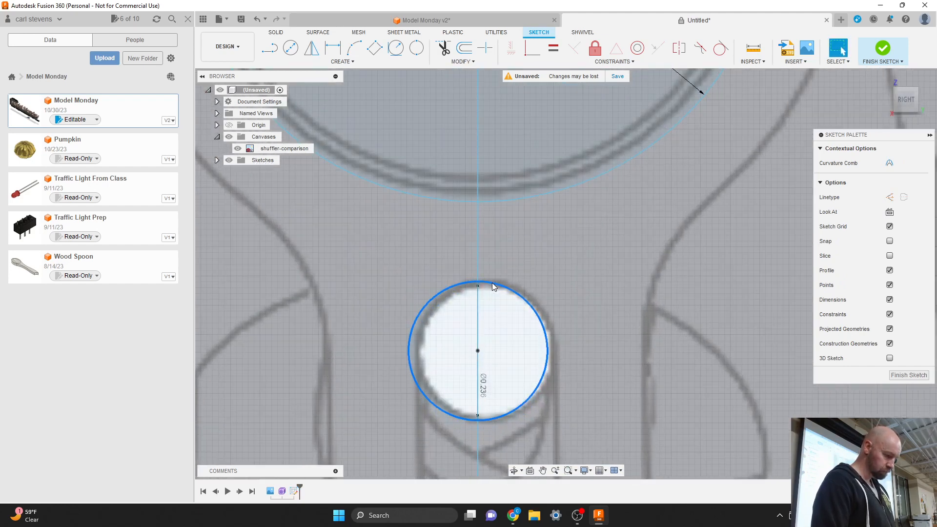
{"action": "scroll", "coordinate": [485, 279], "scroll_direction": "down", "scroll_amount": 5}
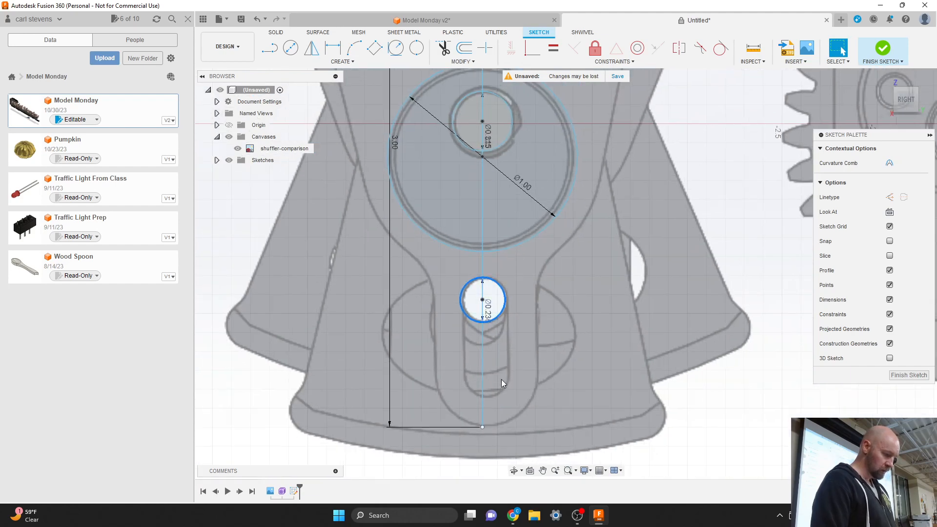
Sketch a 6 mm diameter circle on the vertical centre line at the bottom end of the lower slot
{"action": "key", "text": "c"}
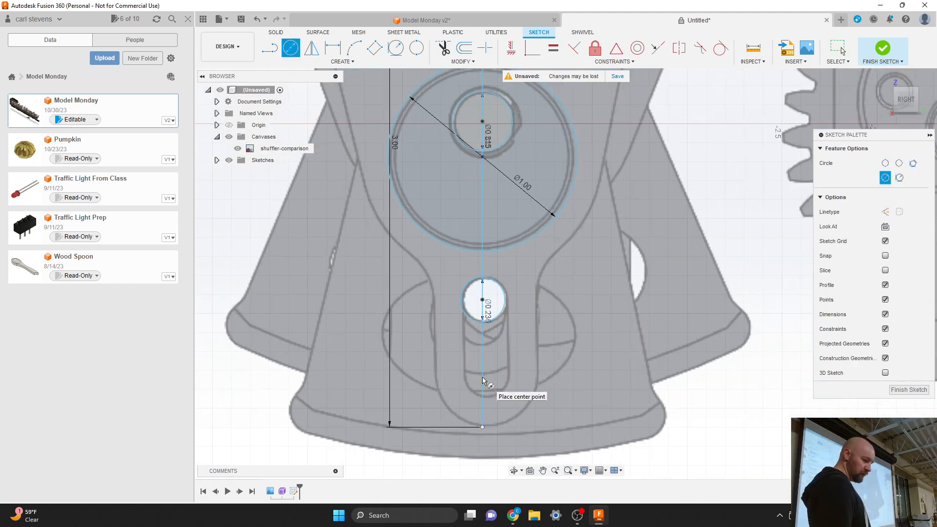
{"action": "left_click", "coordinate": [483, 374]}
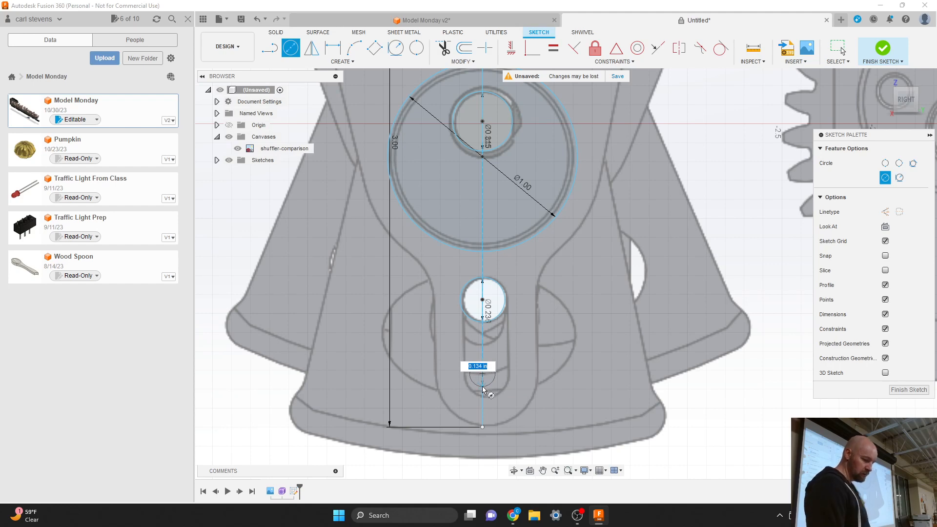
{"action": "type", "text": "6mm"}
{"action": "key", "text": "Return"}
{"action": "key", "text": "Escape"}
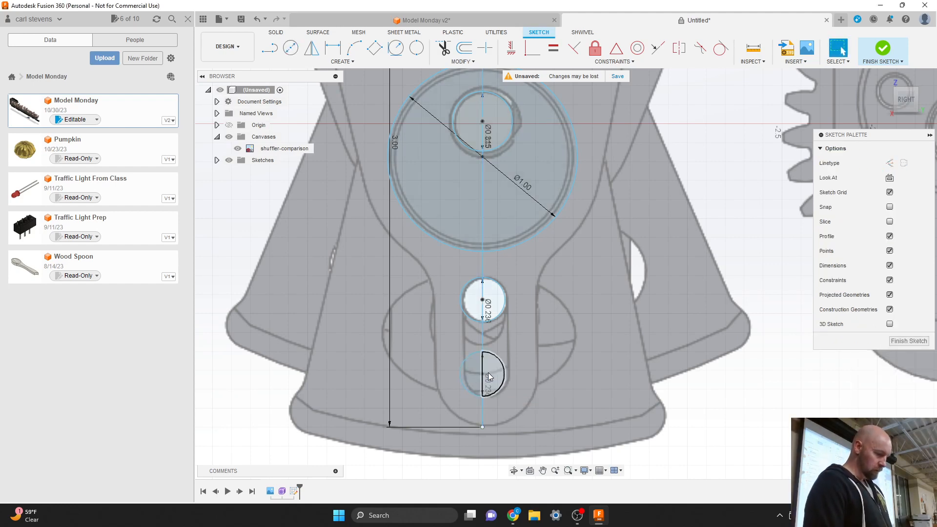
Delete the lower pin hole circle and the circle at the bottom end of the slot
{"action": "left_click", "coordinate": [482, 373]}
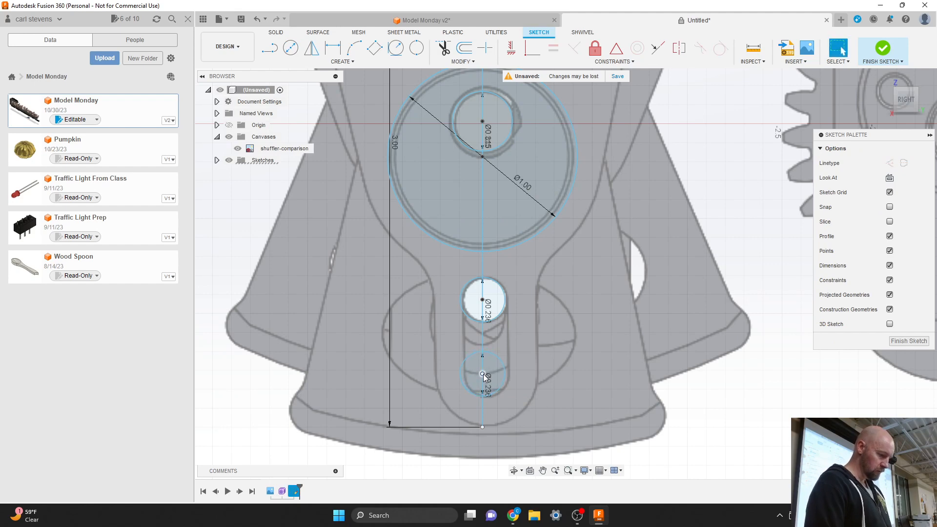
{"action": "scroll", "coordinate": [565, 390], "scroll_direction": "down", "scroll_amount": 5}
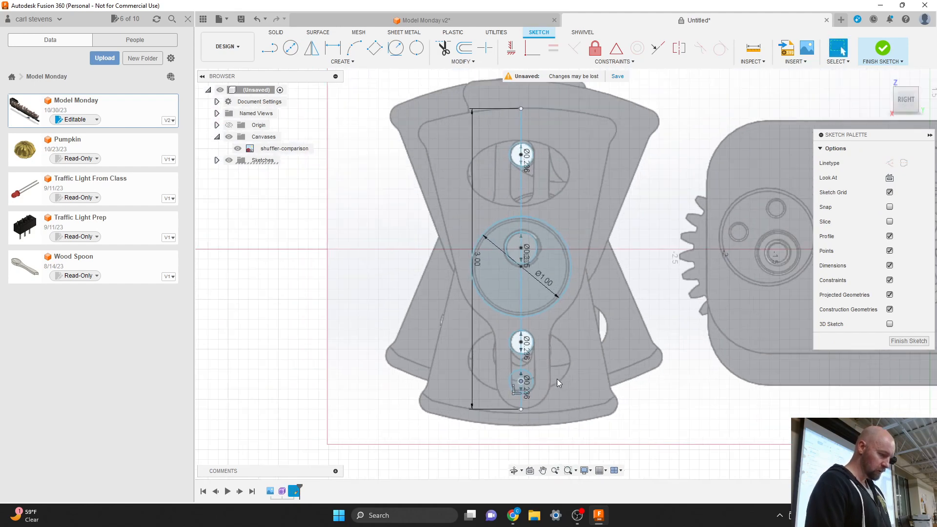
{"action": "scroll", "coordinate": [513, 245], "scroll_direction": "up", "scroll_amount": 2}
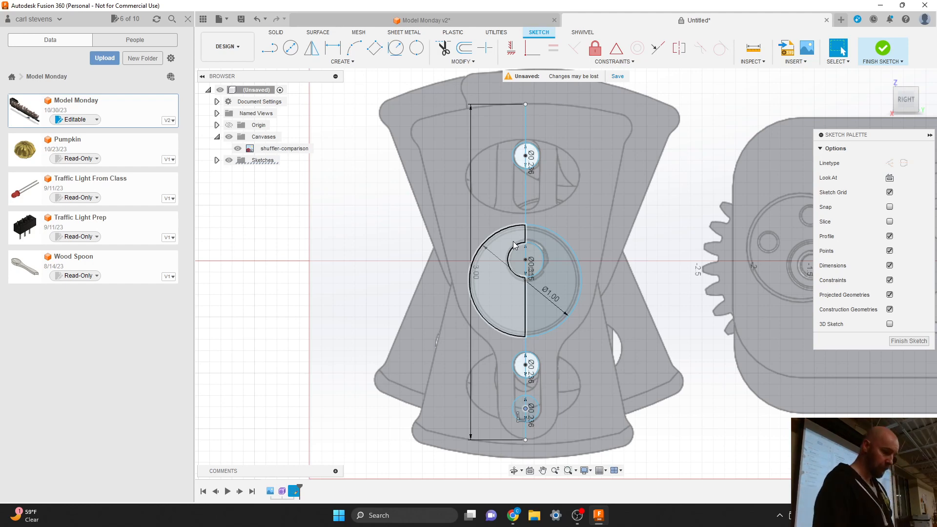
{"action": "left_click", "coordinate": [524, 288]}
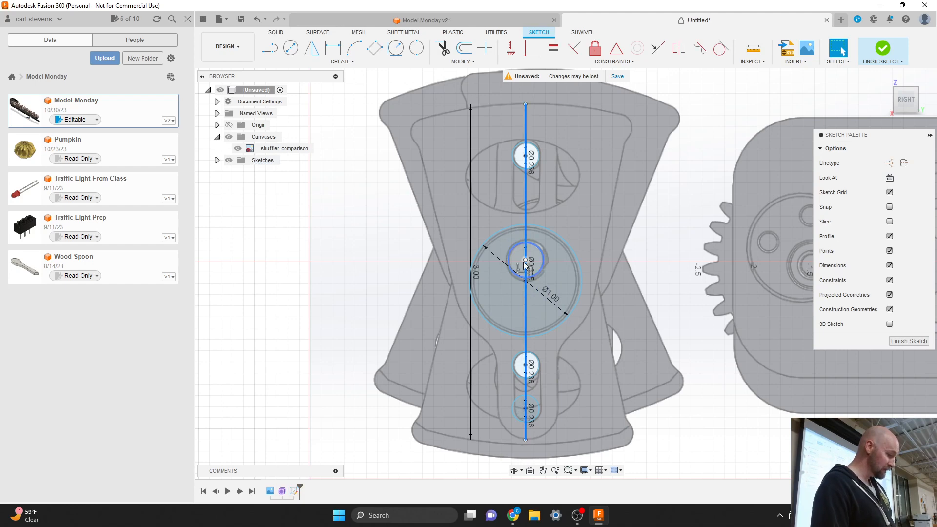
{"action": "left_click", "coordinate": [525, 265]}
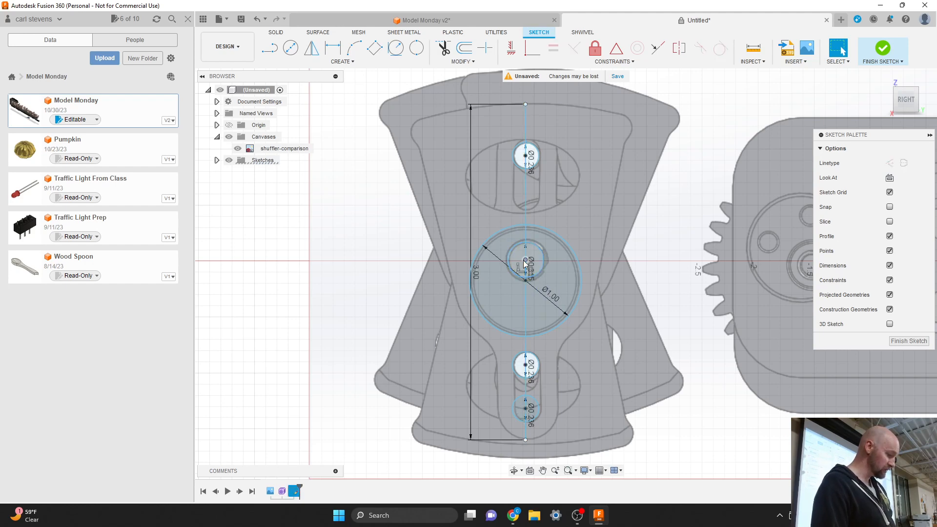
{"action": "left_click", "coordinate": [535, 357]}
{"action": "key", "text": "Delete"}
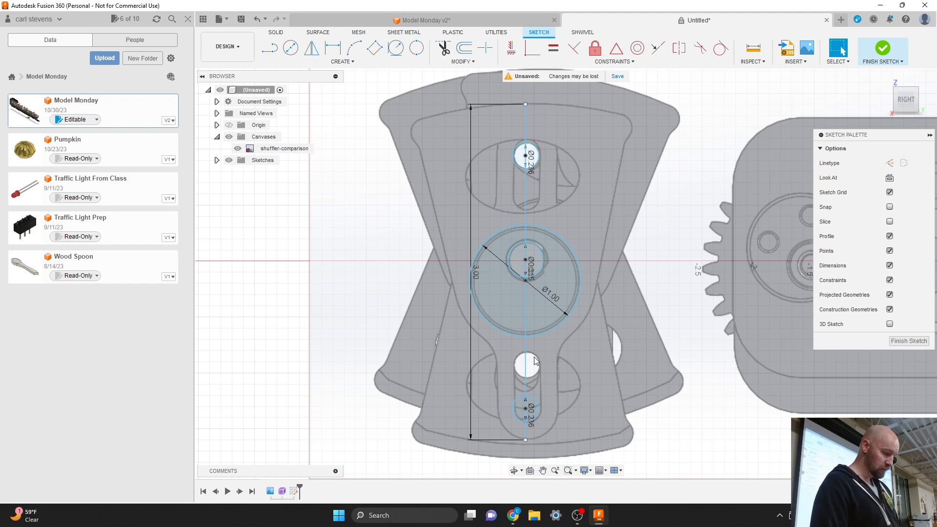
{"action": "left_click", "coordinate": [534, 400]}
Sketch a horizontal line from the cam disc's centre out past its right edge and convert it to a construction line
{"action": "key", "text": "l"}
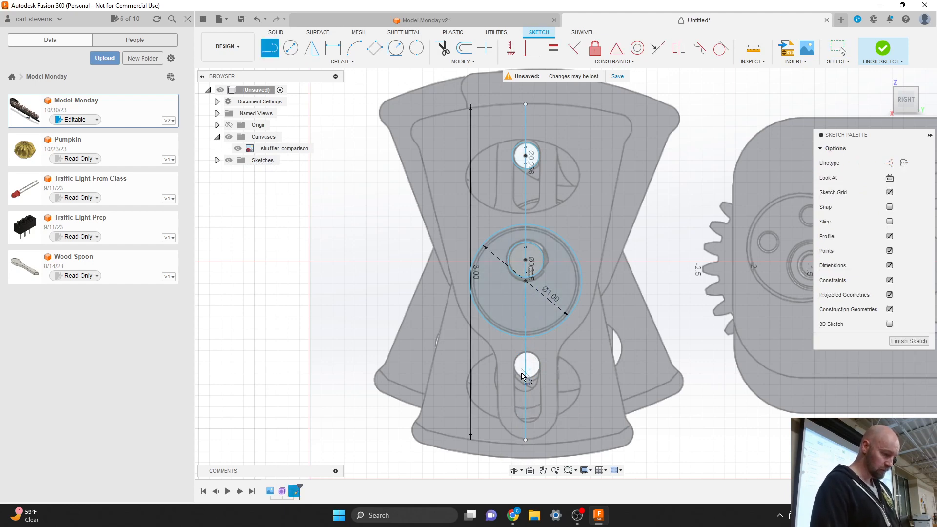
{"action": "left_click", "coordinate": [526, 280]}
{"action": "left_click", "coordinate": [634, 280]}
{"action": "key", "text": "Escape"}
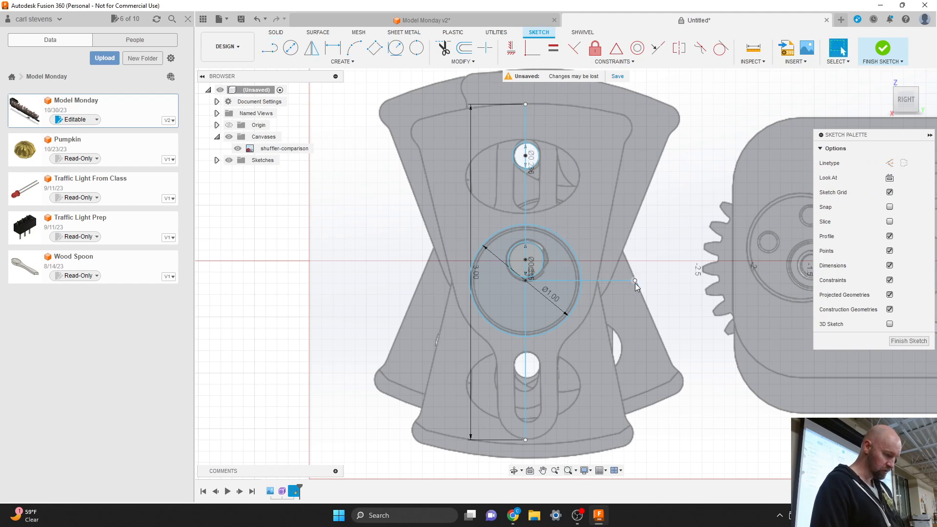
{"action": "left_click", "coordinate": [612, 280]}
{"action": "key", "text": "x"}
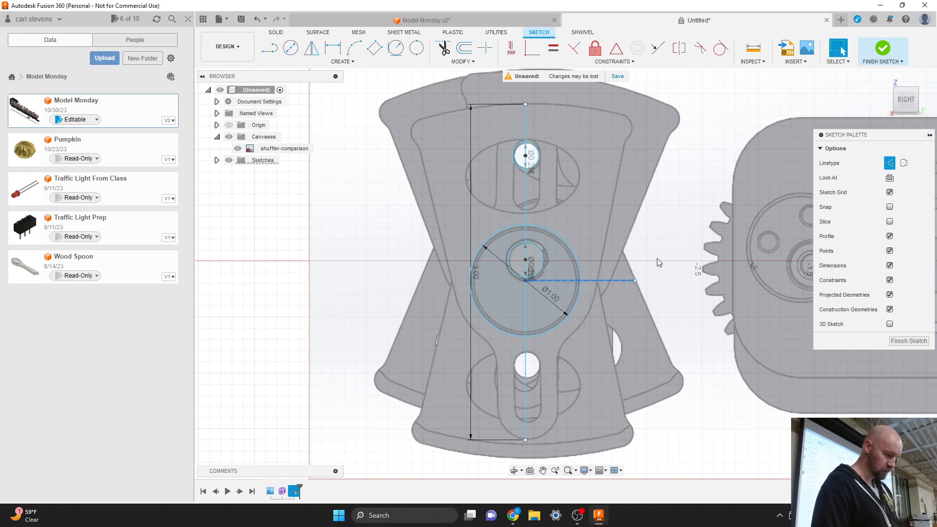
{"action": "key", "text": "Escape"}
Mirror the upper pin hole circle across the horizontal construction line through the cam disc's centre
{"action": "left_click", "coordinate": [311, 49]}
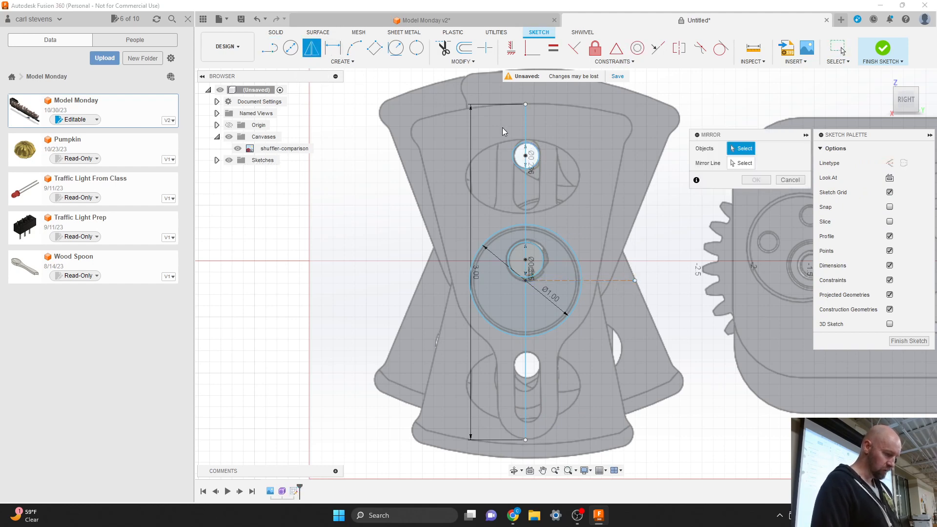
{"action": "left_click", "coordinate": [535, 163]}
{"action": "left_click", "coordinate": [744, 163]}
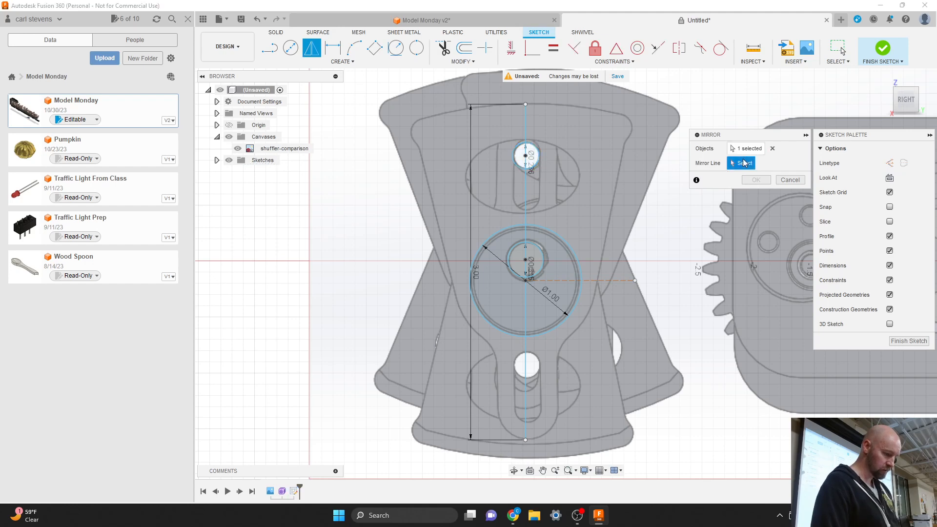
{"action": "left_click", "coordinate": [589, 281]}
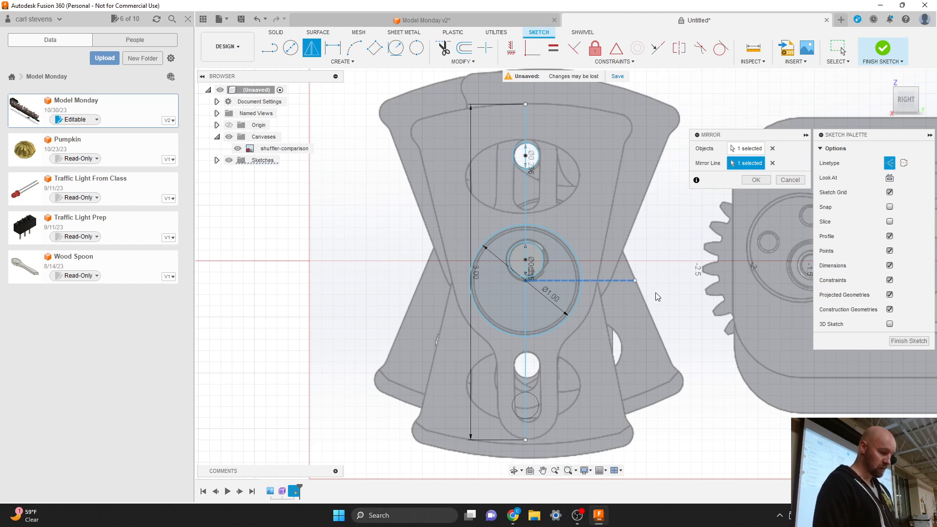
{"action": "key", "text": "Return"}
Sketch a 6 mm diameter circle on the vertical centre line over the traced lower white hole
{"action": "key", "text": "c"}
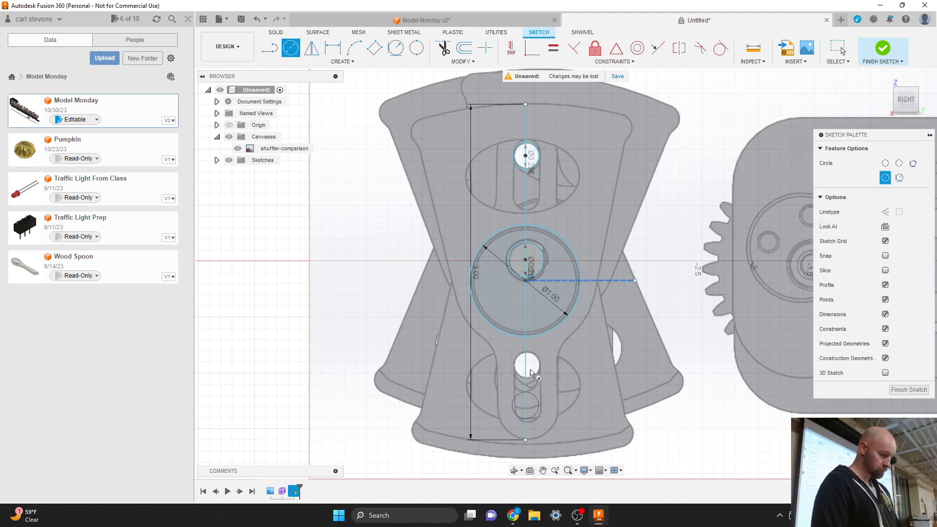
{"action": "left_click", "coordinate": [525, 365]}
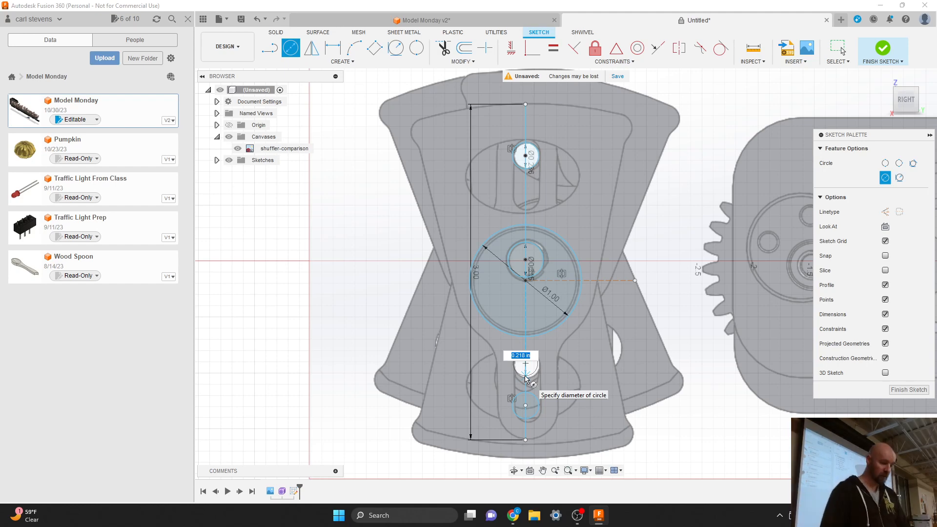
{"action": "type", "text": ".236"}
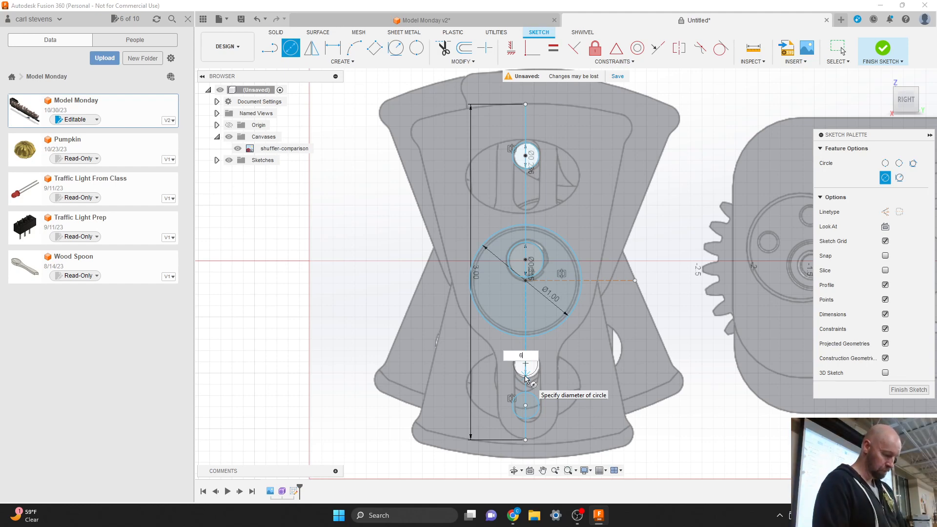
{"action": "key", "text": "Return"}
{"action": "key", "text": "Escape"}
{"action": "scroll", "coordinate": [529, 397], "scroll_direction": "up", "scroll_amount": 5}
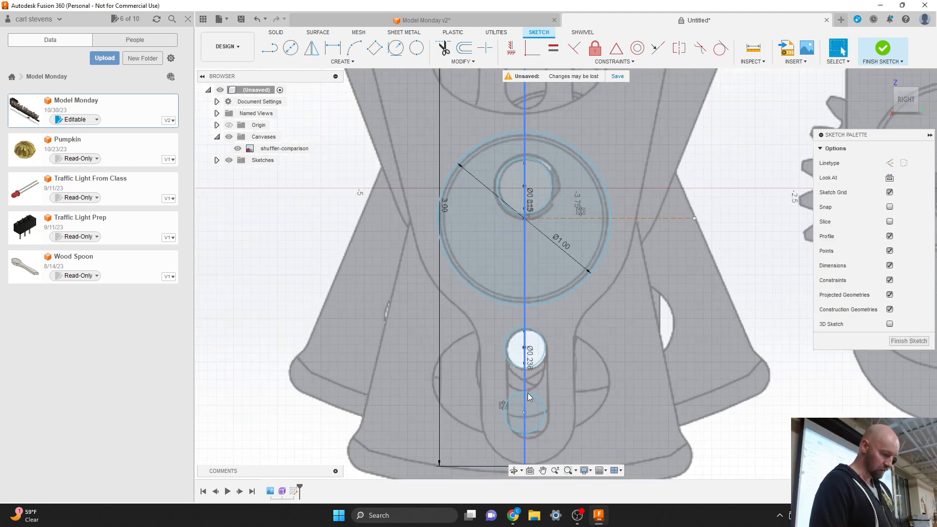
{"action": "key", "text": "d"}
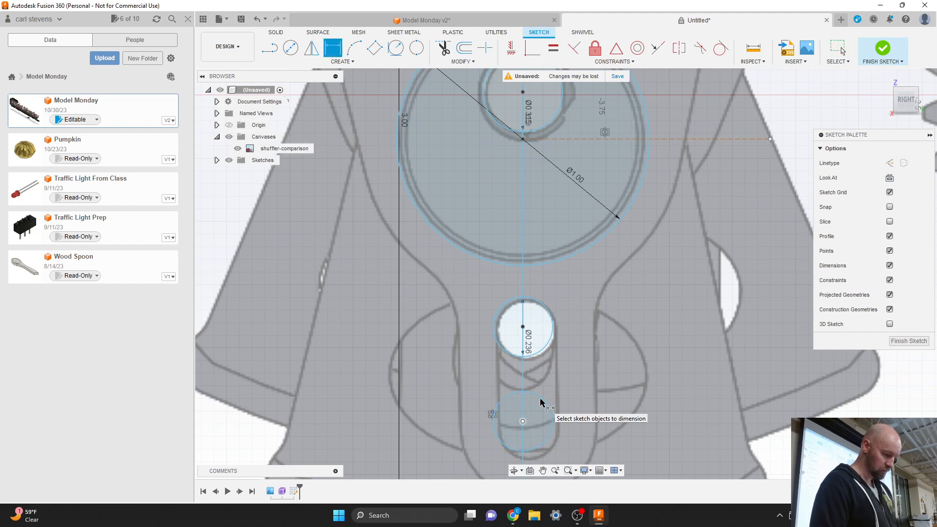
{"action": "scroll", "coordinate": [532, 423], "scroll_direction": "down", "scroll_amount": 6}
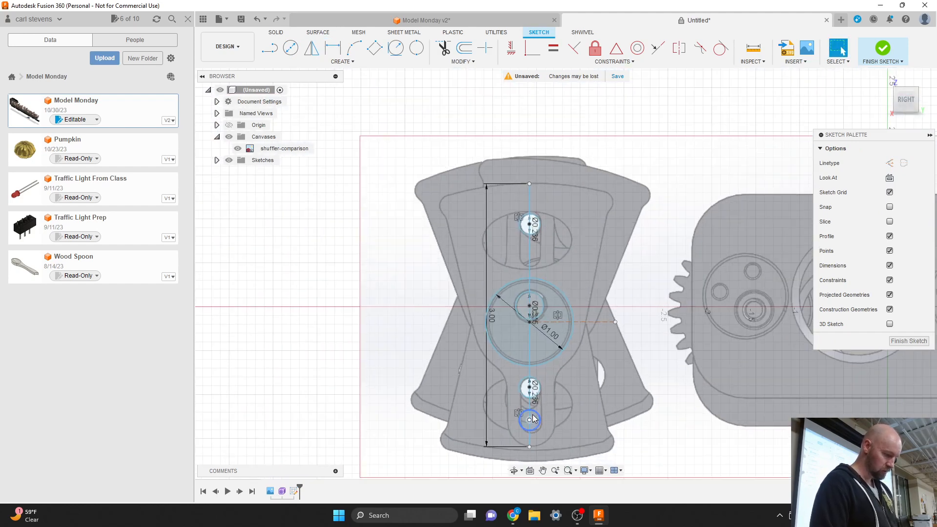
{"action": "key", "text": "Escape"}
Hide the shuffler-comparison canvas and place the lower pin hole's diameter dimension outside its circle
{"action": "scroll", "coordinate": [531, 420], "scroll_direction": "up", "scroll_amount": 3}
{"action": "scroll", "coordinate": [532, 419], "scroll_direction": "down", "scroll_amount": 2}
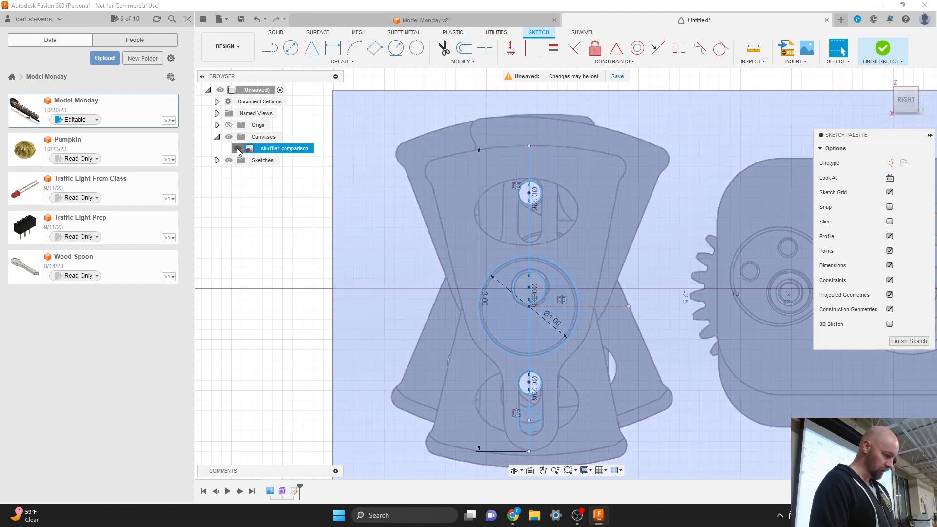
{"action": "left_click", "coordinate": [238, 148]}
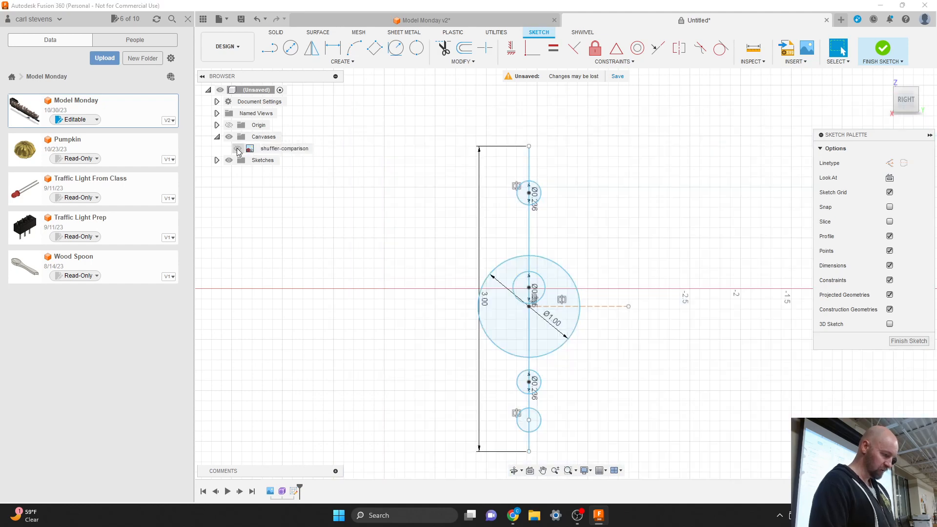
{"action": "scroll", "coordinate": [472, 218], "scroll_direction": "down", "scroll_amount": 1}
{"action": "scroll", "coordinate": [470, 338], "scroll_direction": "up", "scroll_amount": 2}
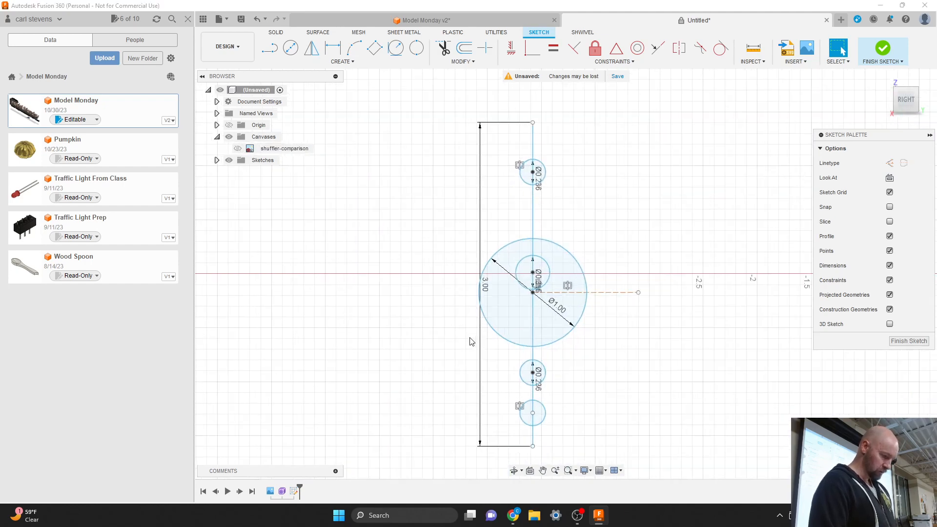
{"action": "left_click_drag", "start_coordinate": [540, 383], "coordinate": [562, 384]}
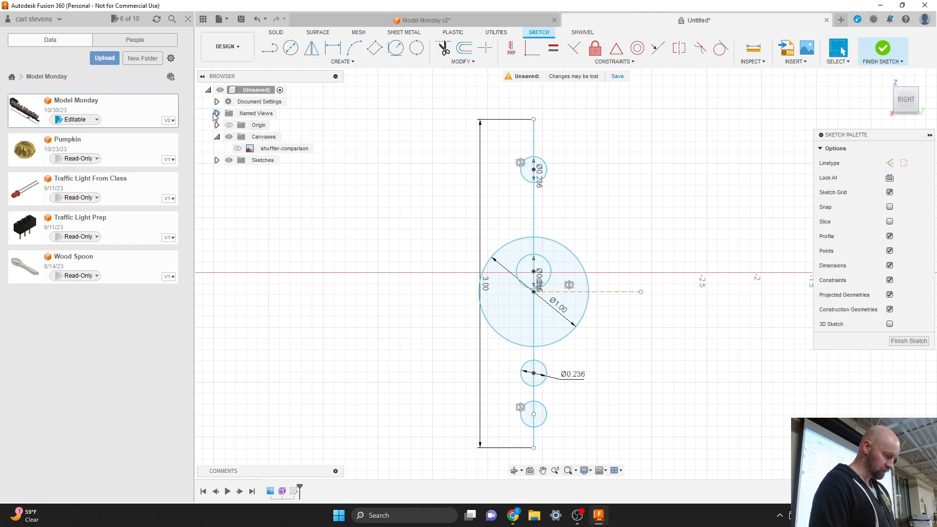
Change the document's active units to millimeter
{"action": "left_click", "coordinate": [216, 101]}
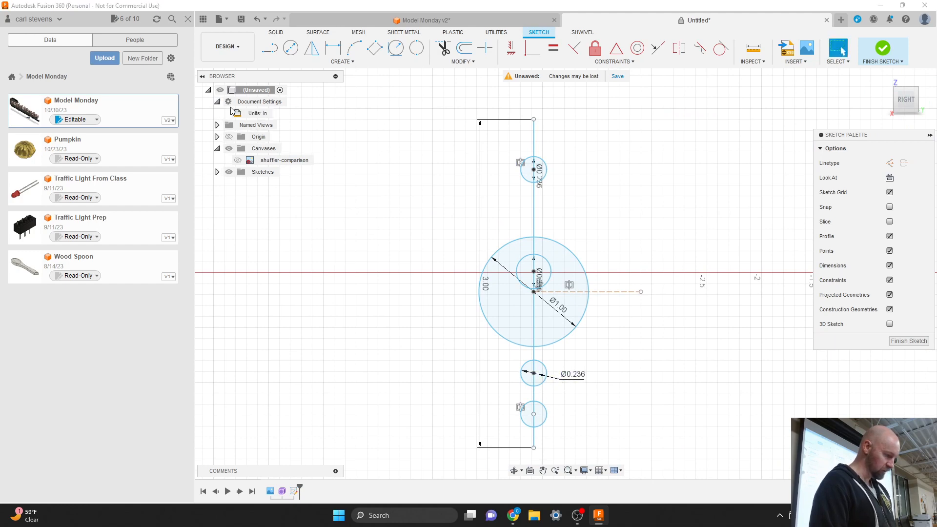
{"action": "left_click", "coordinate": [278, 113]}
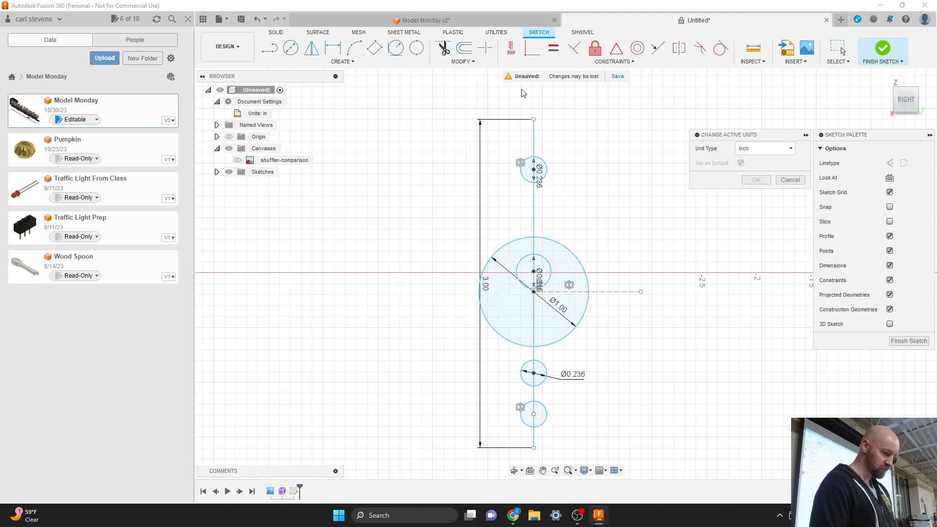
{"action": "left_click", "coordinate": [748, 148]}
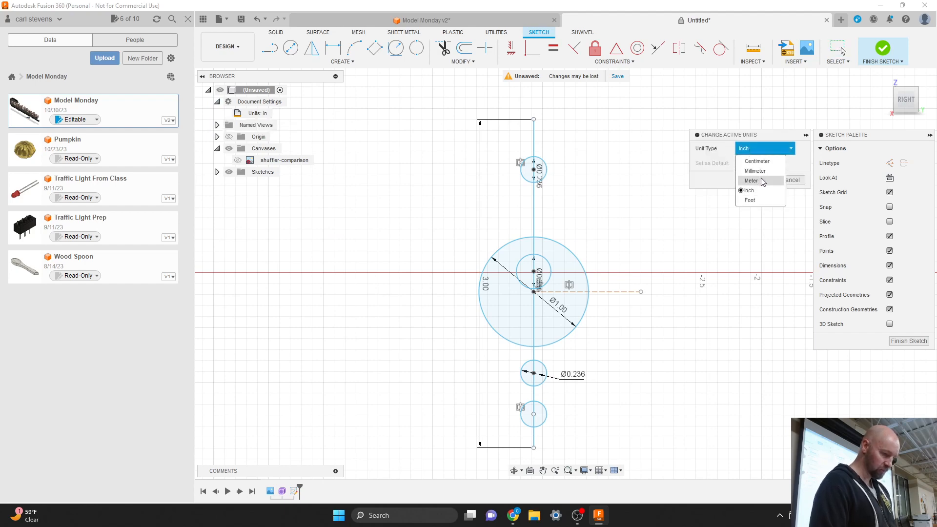
{"action": "left_click", "coordinate": [763, 171]}
{"action": "left_click", "coordinate": [761, 180]}
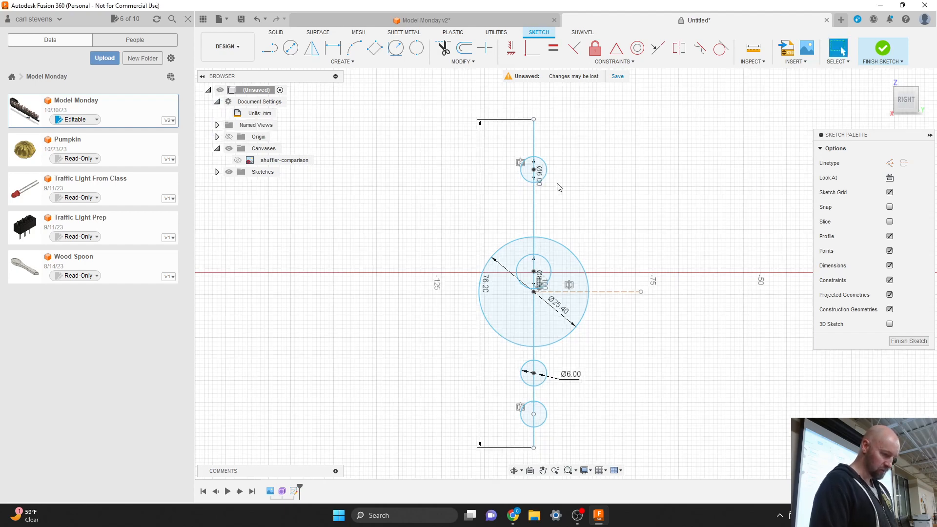
Move the diameter dimensions of the upper pin hole and the cam disc outside their circles
{"action": "left_click", "coordinate": [540, 187]}
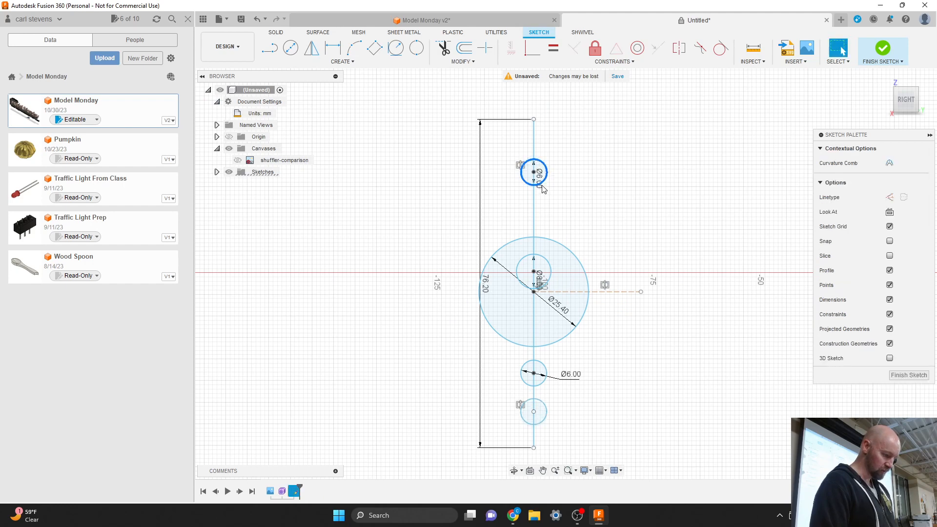
{"action": "key", "text": "ctrl+z"}
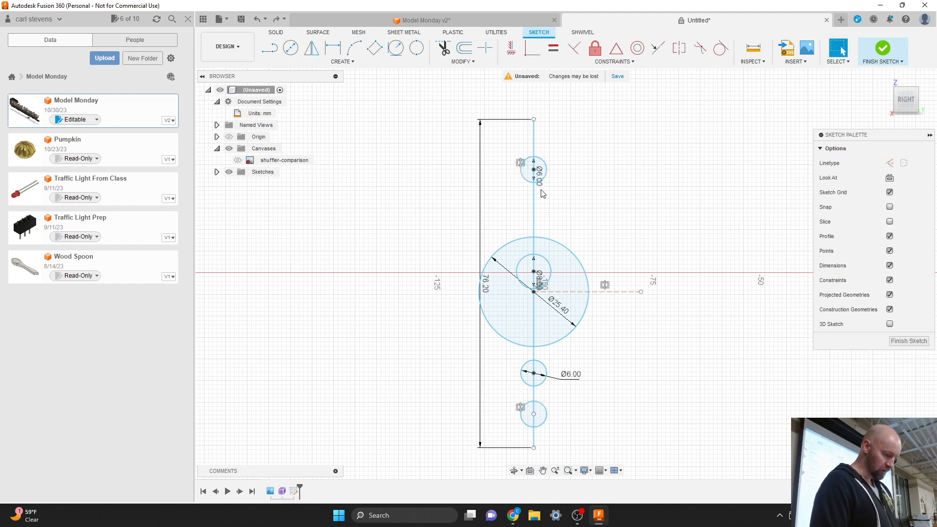
{"action": "left_click_drag", "start_coordinate": [540, 189], "coordinate": [566, 192]}
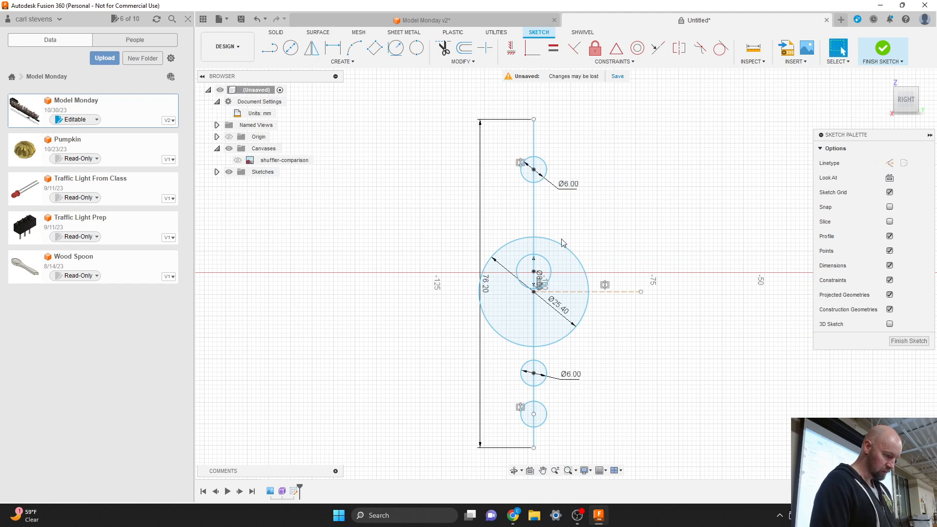
{"action": "left_click_drag", "start_coordinate": [561, 311], "coordinate": [605, 330]}
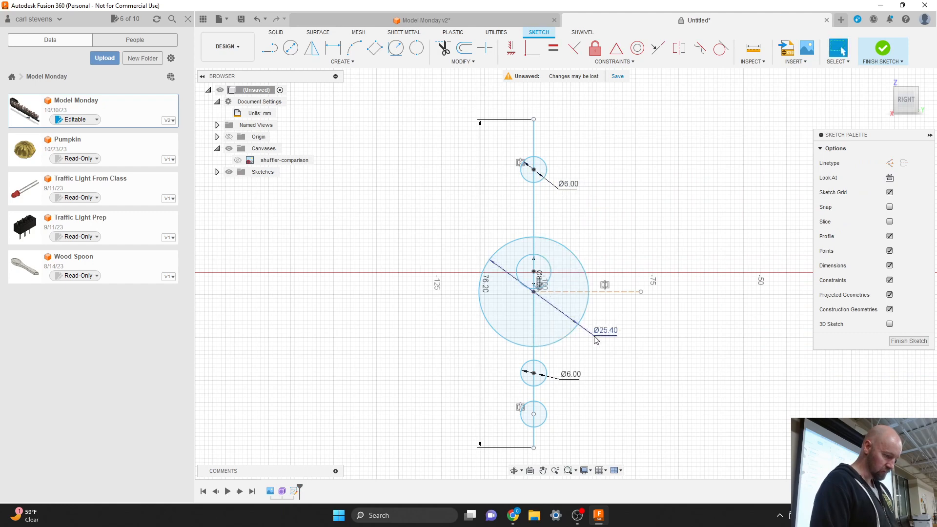
Move the shaft circle's diameter dimension outside its circle and the centre line's length dimension farther away from the cam disc
{"action": "scroll", "coordinate": [538, 284], "scroll_direction": "up", "scroll_amount": 1}
{"action": "scroll", "coordinate": [538, 284], "scroll_direction": "up", "scroll_amount": 4}
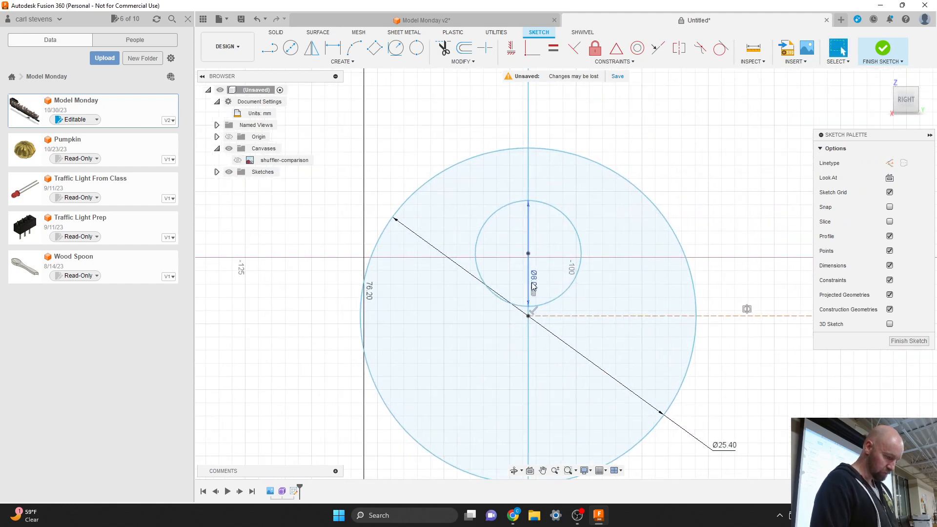
{"action": "left_click_drag", "start_coordinate": [535, 282], "coordinate": [617, 284]}
{"action": "scroll", "coordinate": [570, 185], "scroll_direction": "down", "scroll_amount": 5}
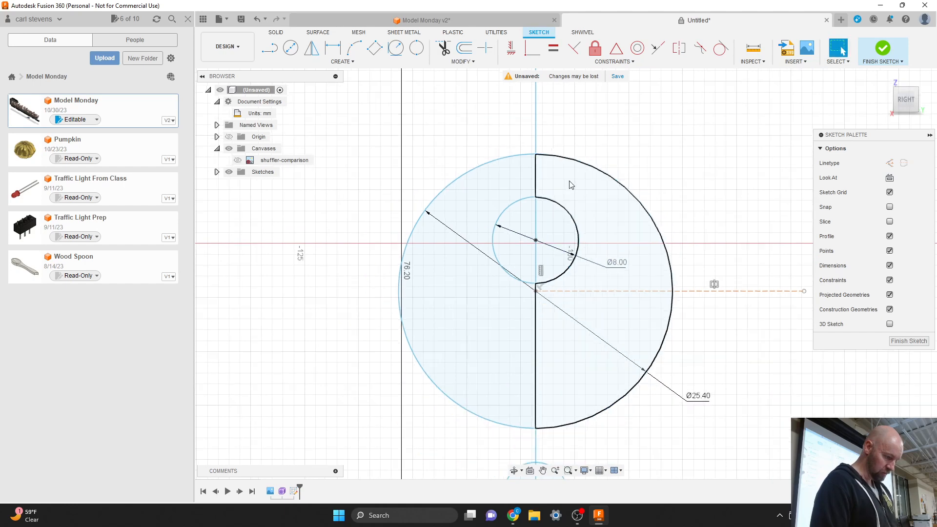
{"action": "scroll", "coordinate": [569, 185], "scroll_direction": "down", "scroll_amount": 2}
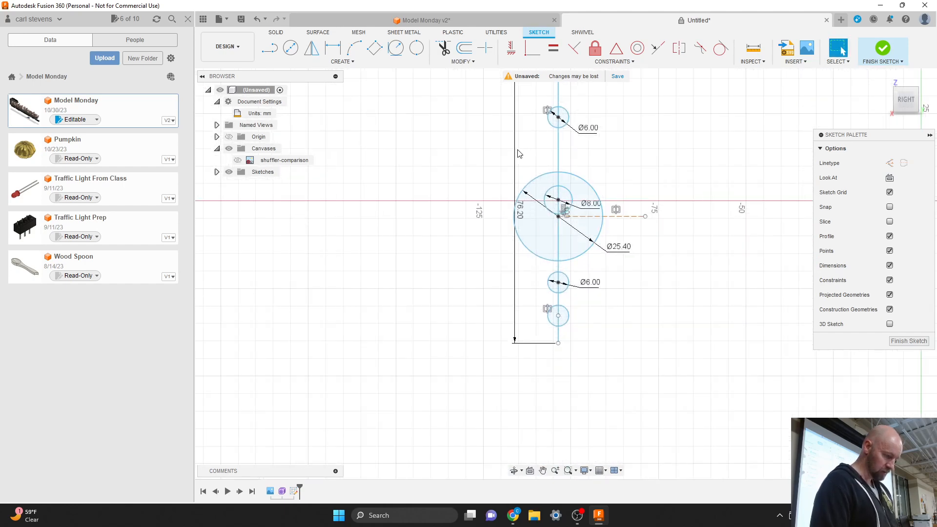
{"action": "left_click_drag", "start_coordinate": [515, 154], "coordinate": [480, 158]}
{"action": "scroll", "coordinate": [496, 264], "scroll_direction": "down", "scroll_amount": 2}
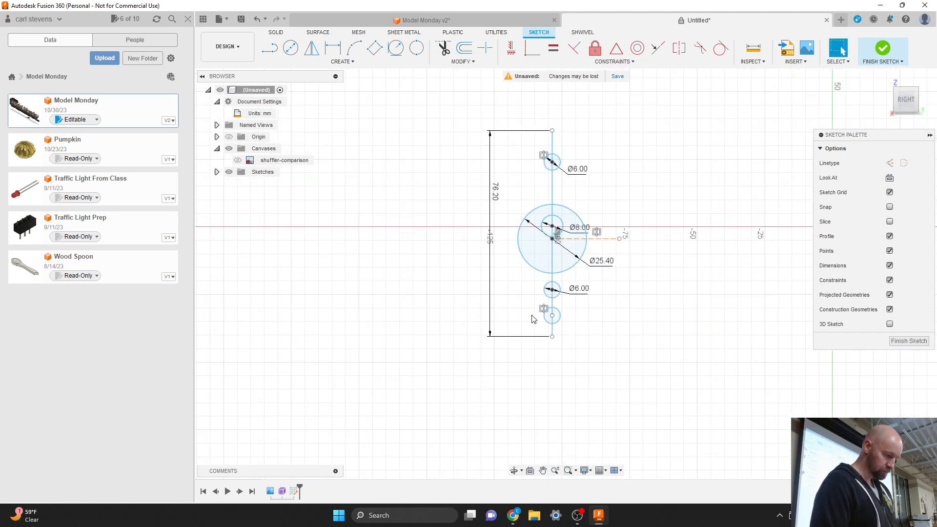
{"action": "scroll", "coordinate": [553, 203], "scroll_direction": "up", "scroll_amount": 3}
{"action": "scroll", "coordinate": [553, 204], "scroll_direction": "up", "scroll_amount": 1}
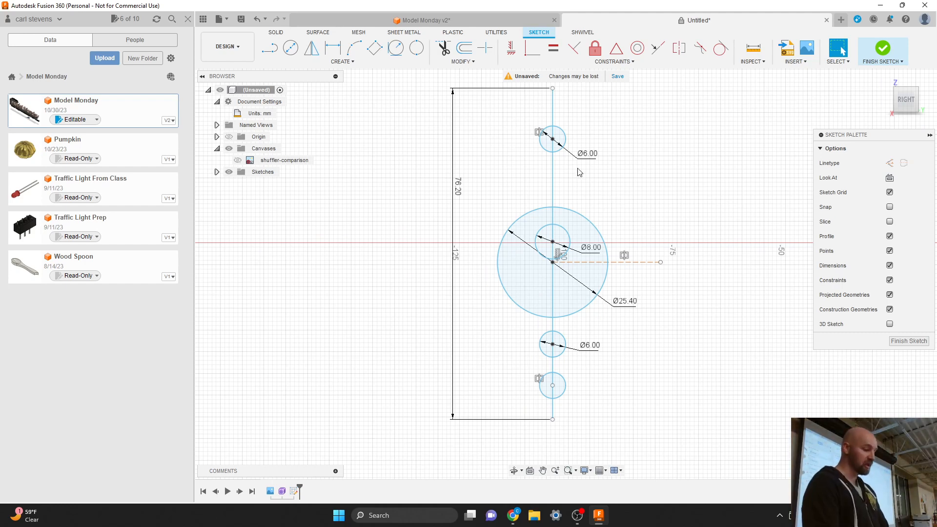
Show the shuffler-comparison canvas and toggle it to compare the lower pin hole circles with the traced white hole and slot
{"action": "mouse_move", "coordinate": [554, 142]}
{"action": "left_mouse_down"}
{"action": "mouse_move", "coordinate": [546, 183]}
{"action": "mouse_move", "coordinate": [543, 139]}
{"action": "left_mouse_up"}
{"action": "left_click", "coordinate": [543, 139]}
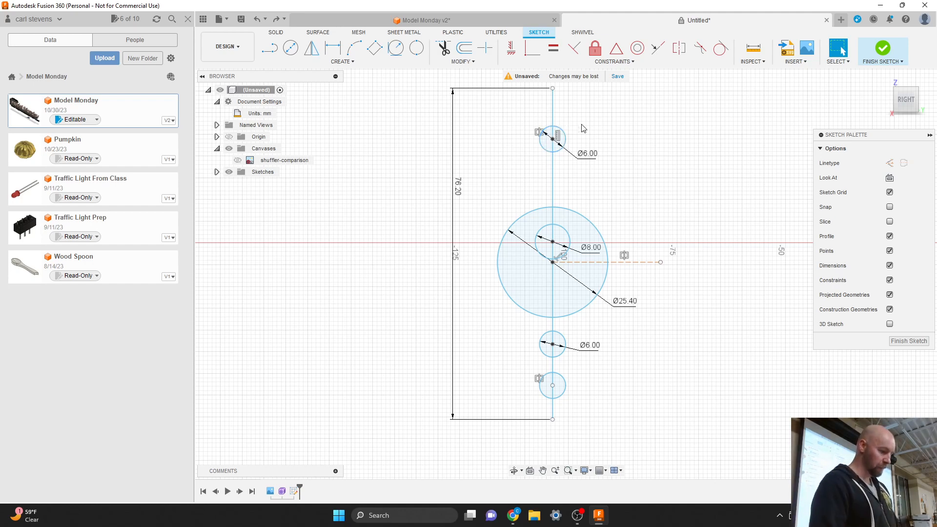
{"action": "left_click", "coordinate": [238, 160]}
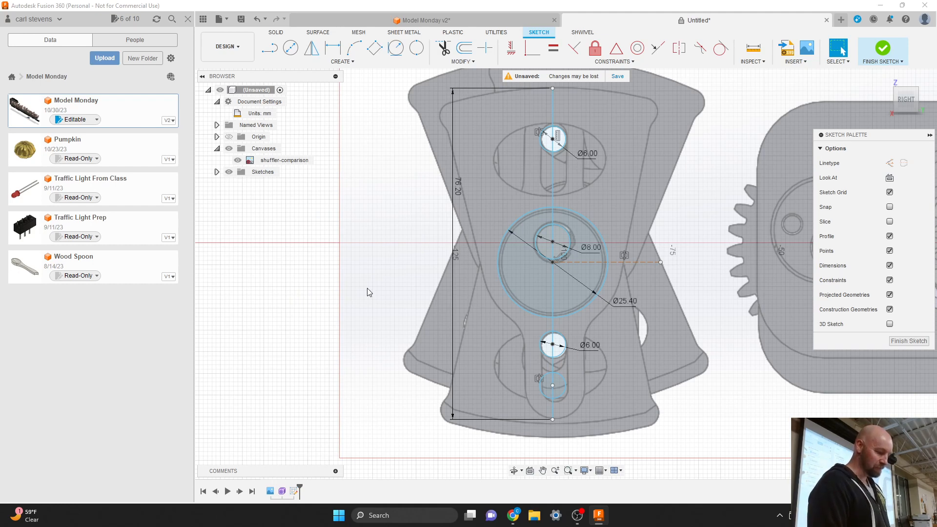
{"action": "left_click", "coordinate": [562, 356]}
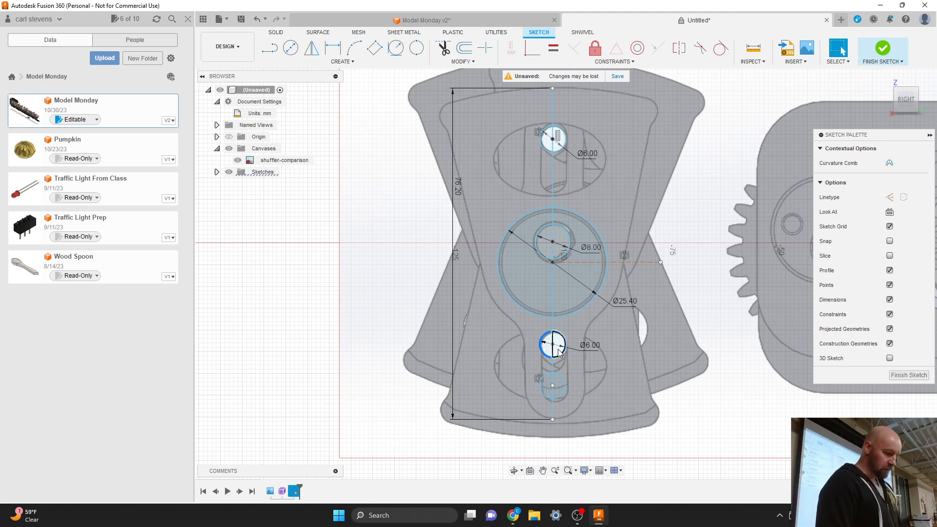
{"action": "scroll", "coordinate": [556, 370], "scroll_direction": "up", "scroll_amount": 5}
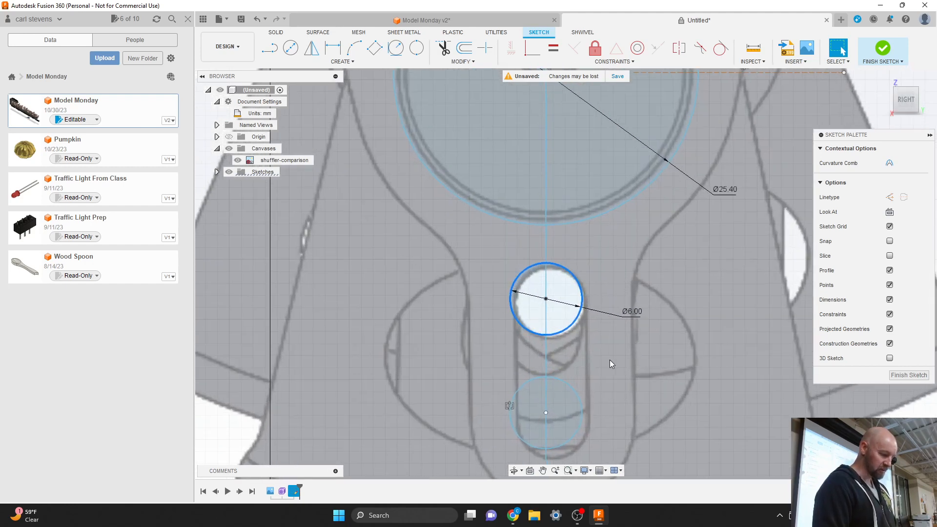
{"action": "left_click", "coordinate": [588, 360]}
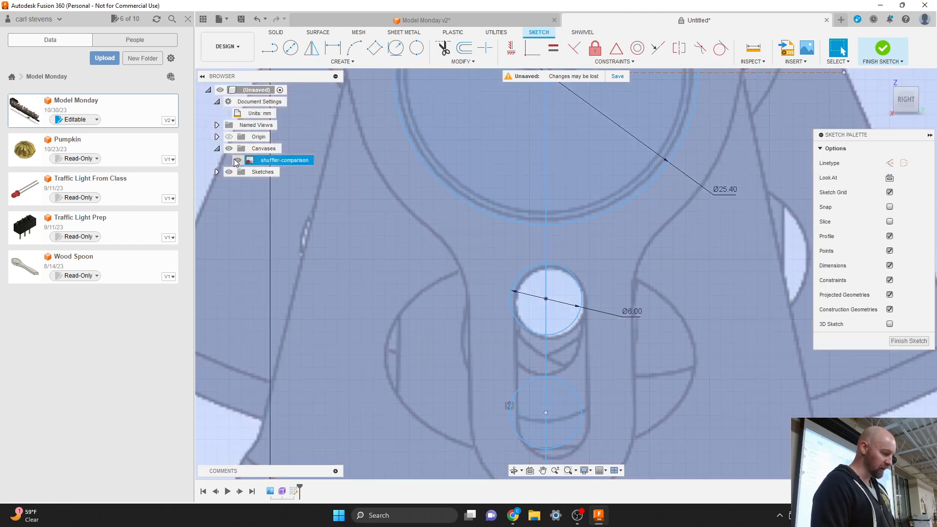
{"action": "left_click", "coordinate": [237, 160]}
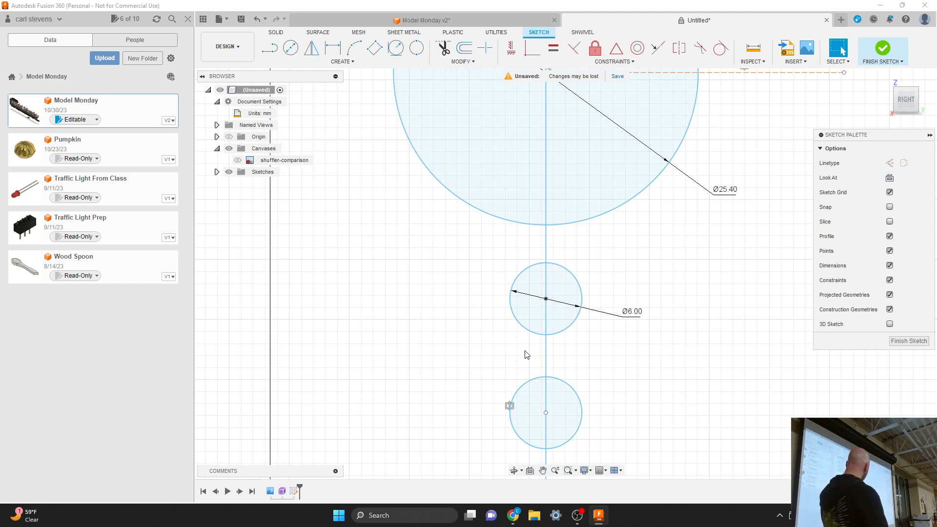
{"action": "scroll", "coordinate": [487, 310], "scroll_direction": "down", "scroll_amount": 2}
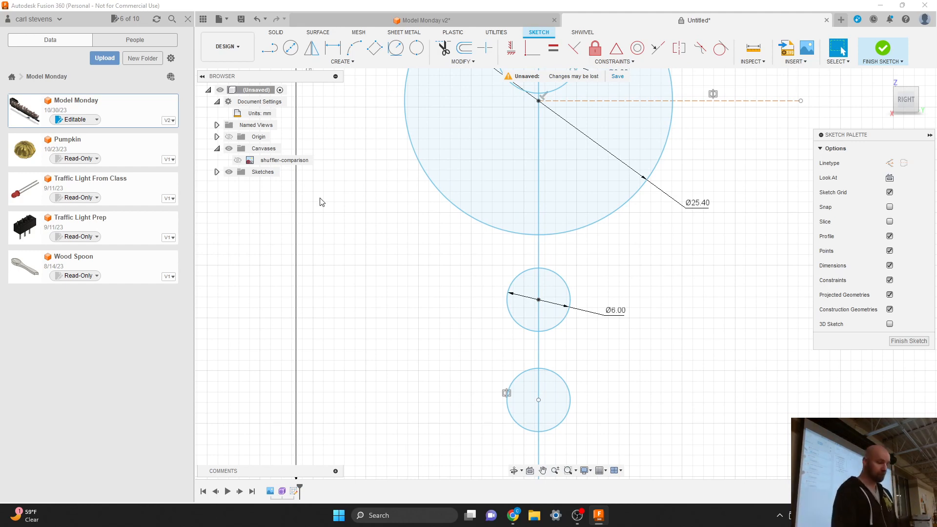
{"action": "left_click", "coordinate": [238, 161]}
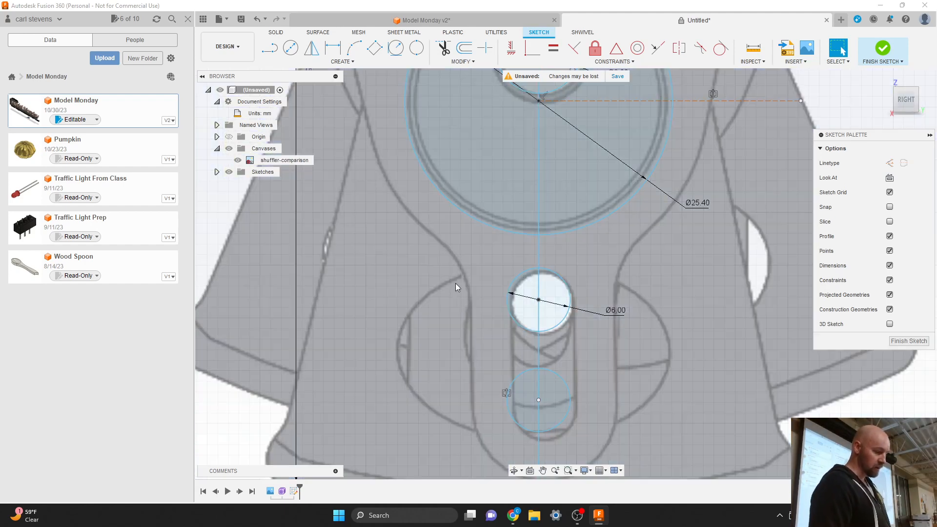
{"action": "left_click", "coordinate": [557, 327]}
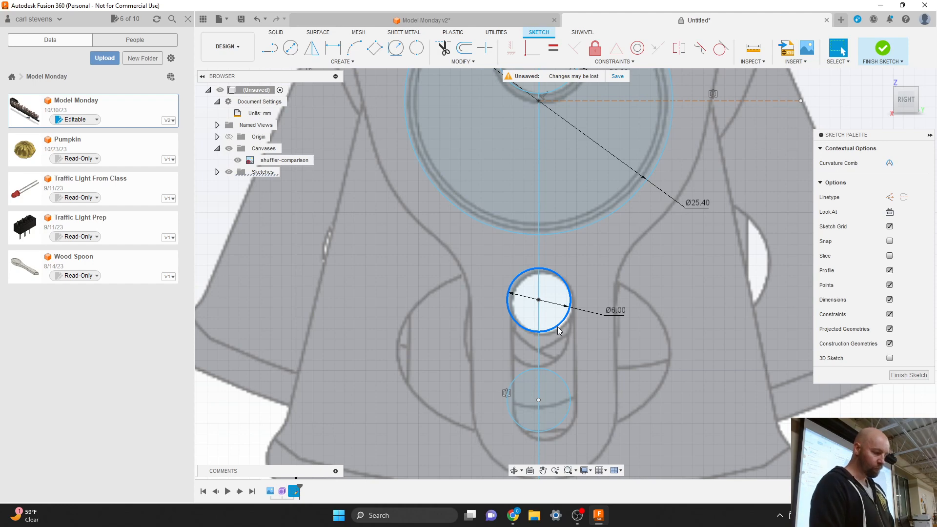
Hide the shuffler-comparison canvas and join the right sides of the two lower pin circles with a vertical line about 9.7 mm long
{"action": "scroll", "coordinate": [604, 347], "scroll_direction": "down", "scroll_amount": 1}
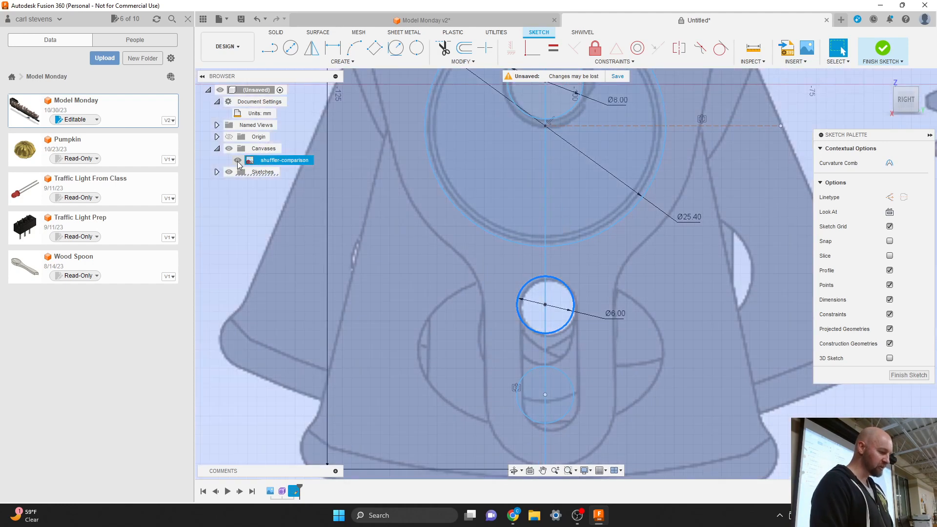
{"action": "left_click", "coordinate": [238, 160]}
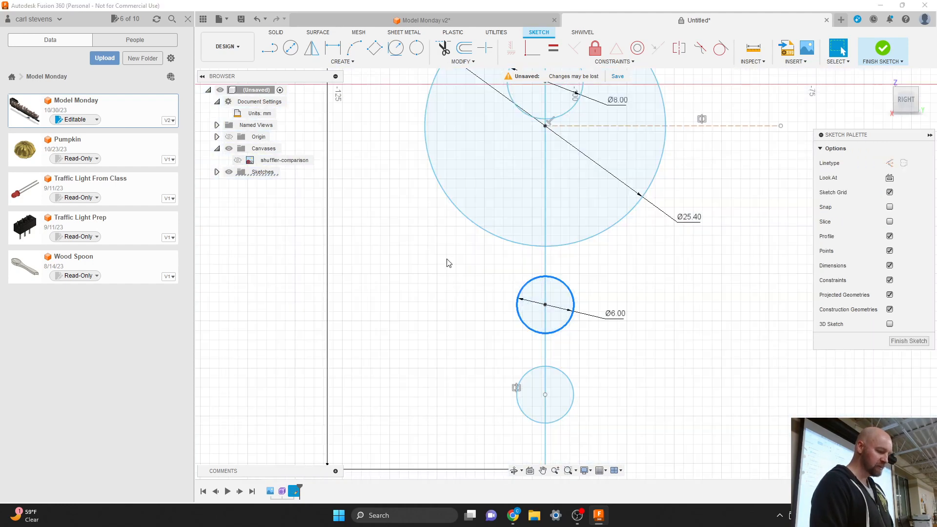
{"action": "left_click", "coordinate": [470, 310]}
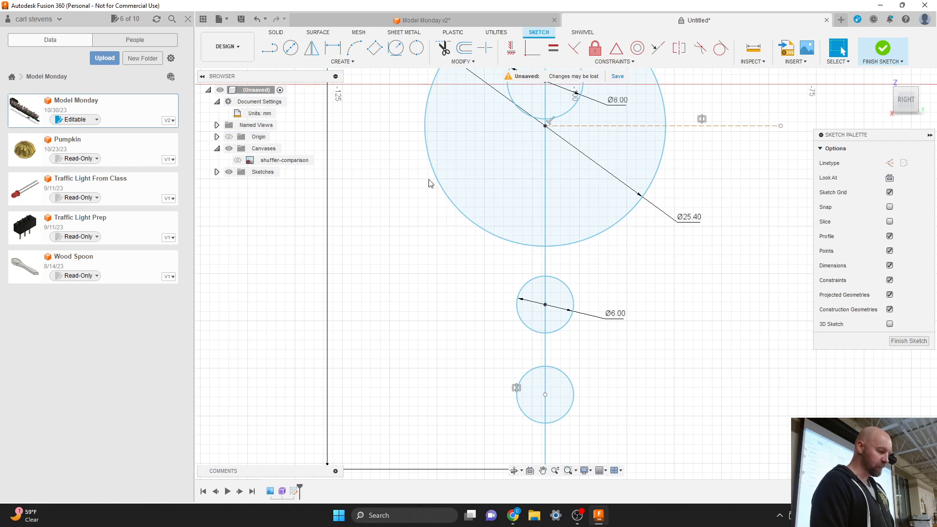
{"action": "left_click", "coordinate": [342, 62]}
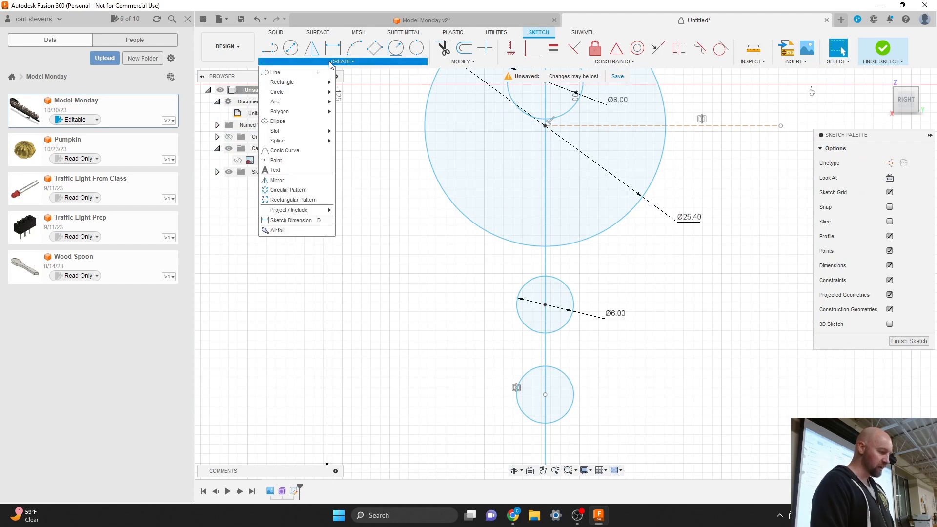
{"action": "left_click", "coordinate": [291, 73]}
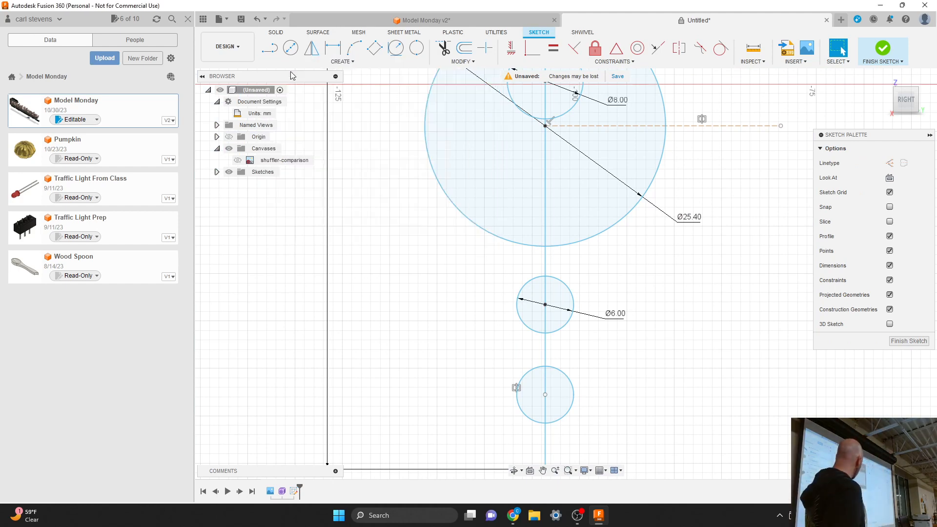
{"action": "left_click", "coordinate": [574, 306]}
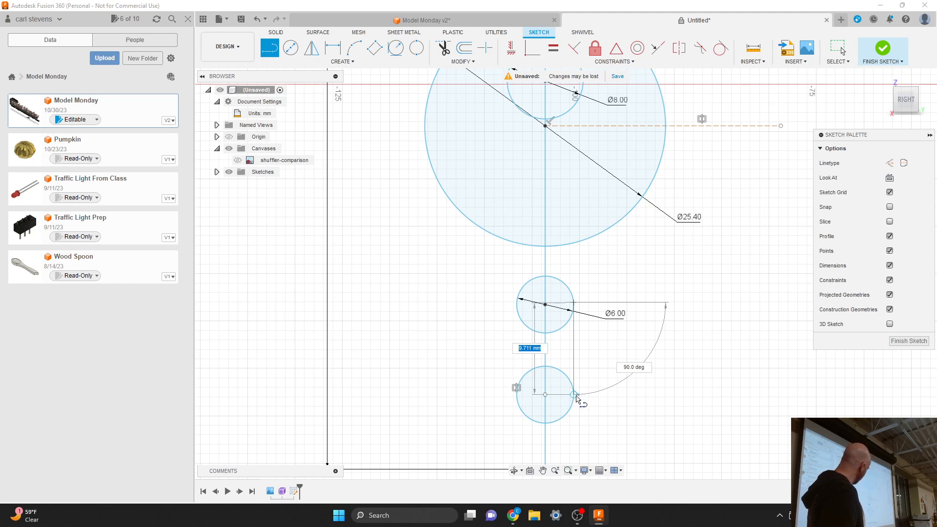
{"action": "left_click", "coordinate": [575, 397]}
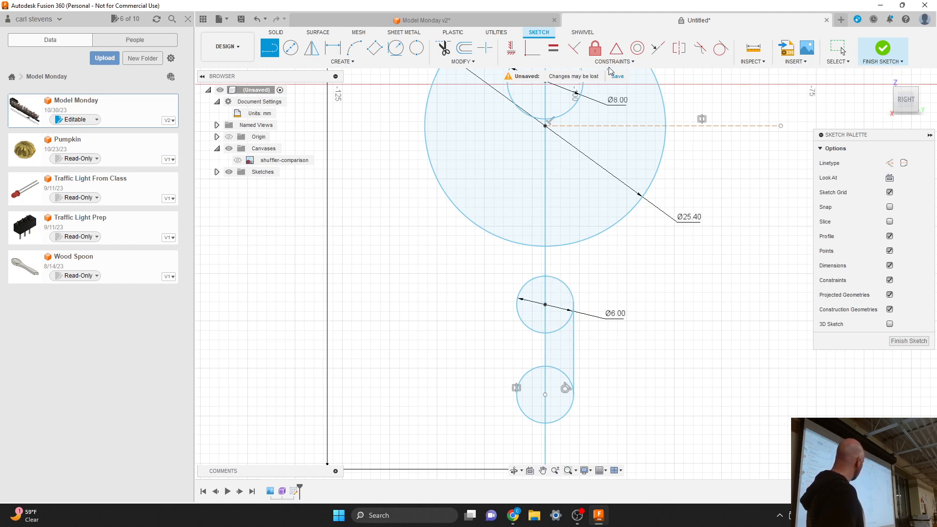
Apply a Tangent constraint between the new vertical line and the upper of the two slot circles
{"action": "left_click", "coordinate": [614, 62]}
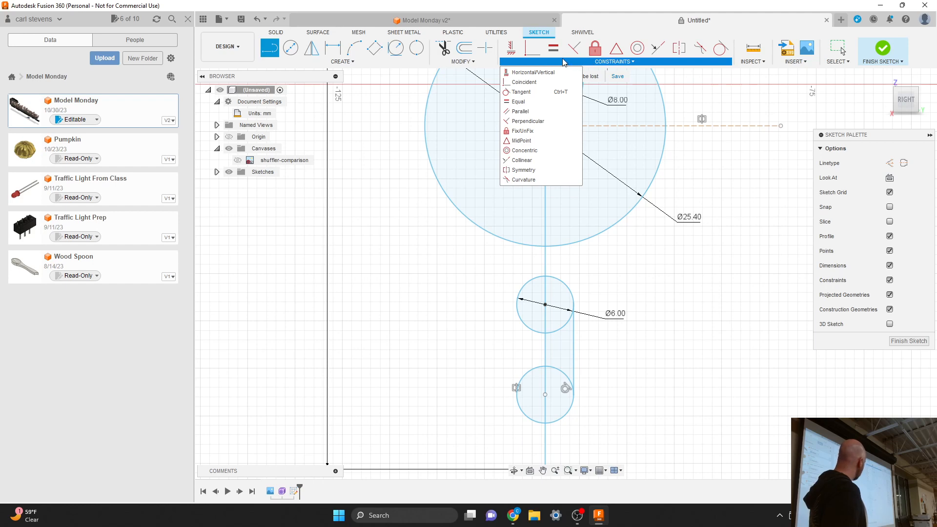
{"action": "left_click", "coordinate": [533, 92]}
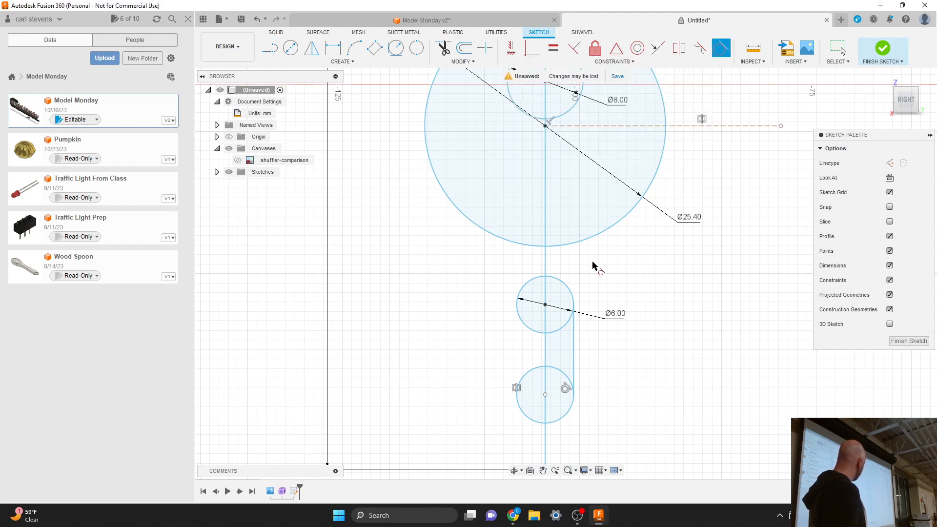
{"action": "left_click", "coordinate": [574, 330]}
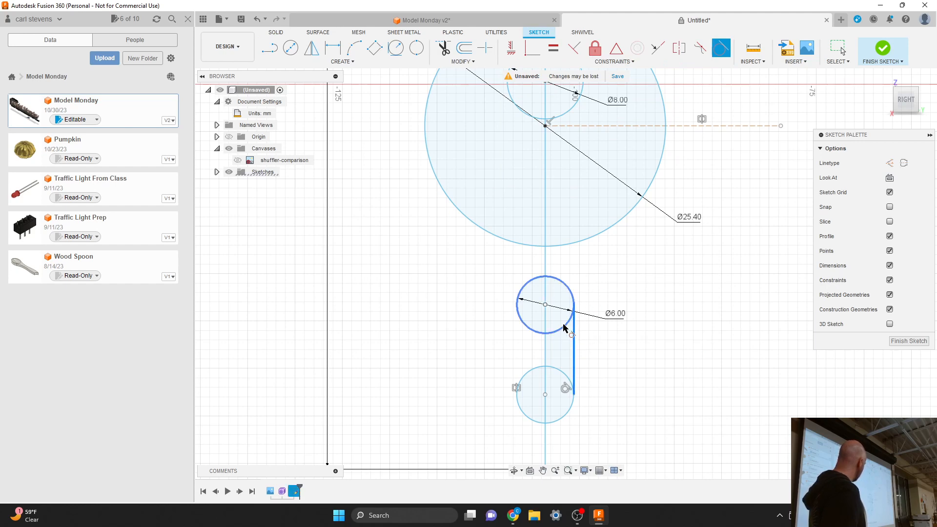
{"action": "left_click", "coordinate": [563, 326]}
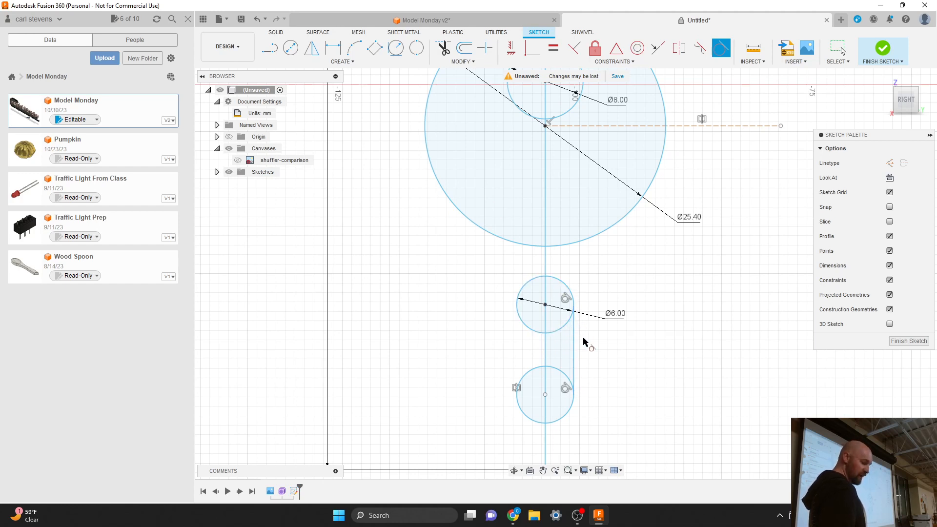
{"action": "key", "text": "Escape"}
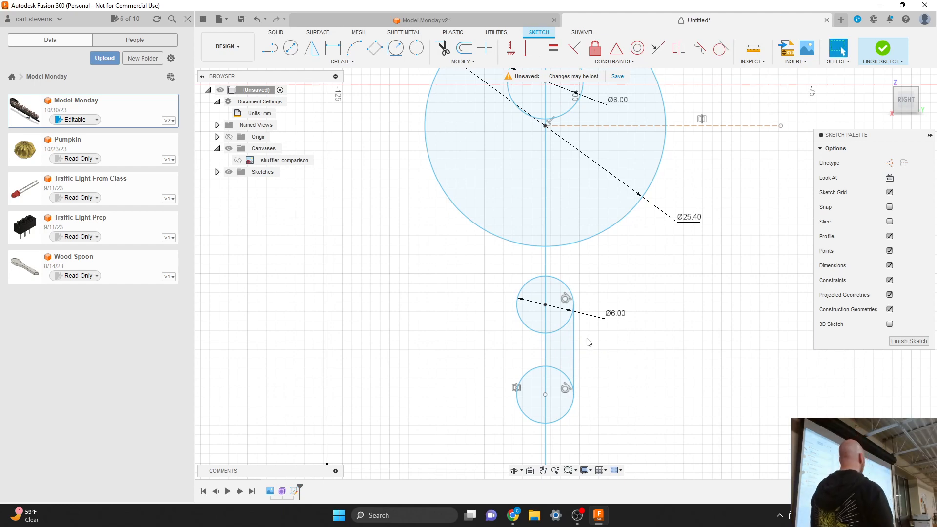
Draw a vertical line tangent to the left sides of the two lower circles to close the slot outline
{"action": "left_click", "coordinate": [330, 63]}
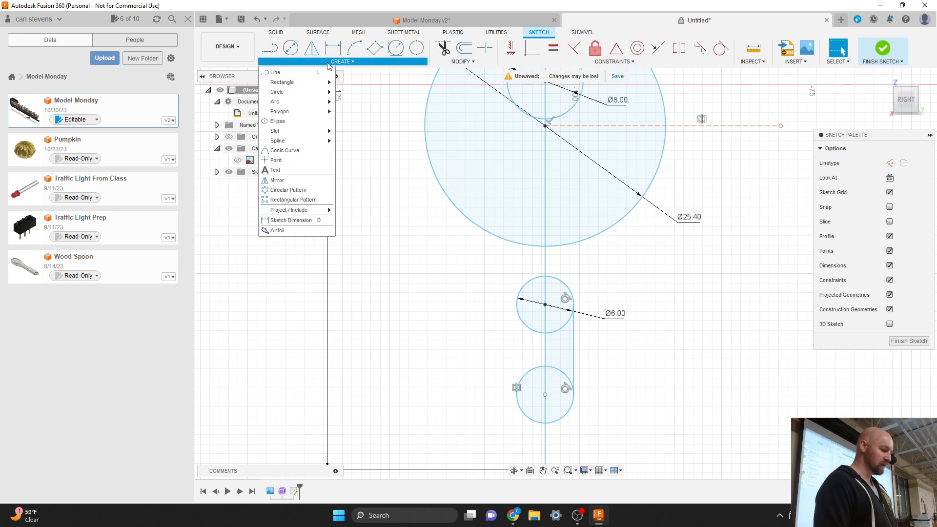
{"action": "left_click", "coordinate": [295, 73]}
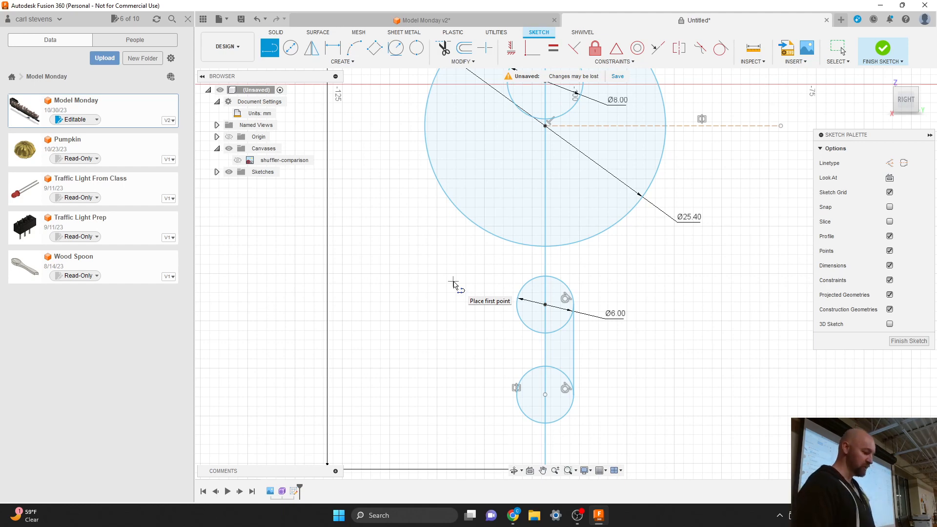
{"action": "left_click", "coordinate": [518, 294]}
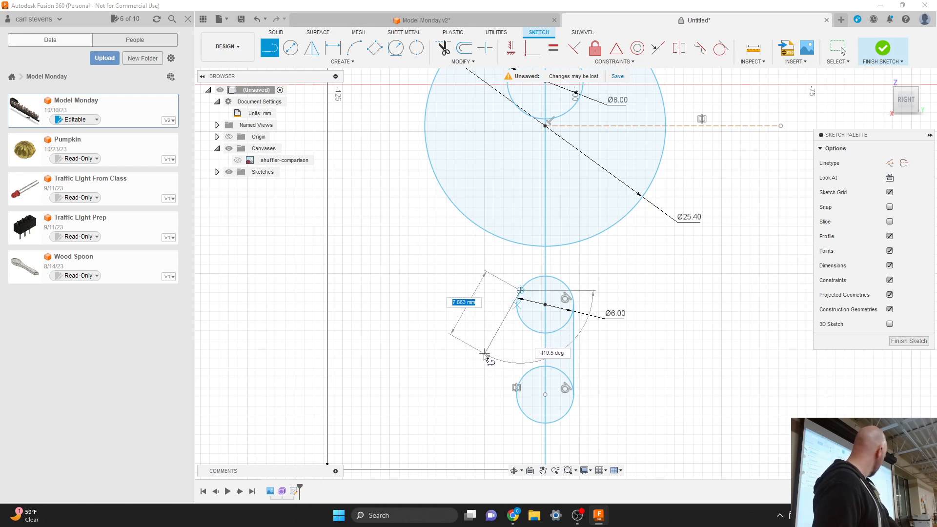
{"action": "double_click", "coordinate": [517, 398]}
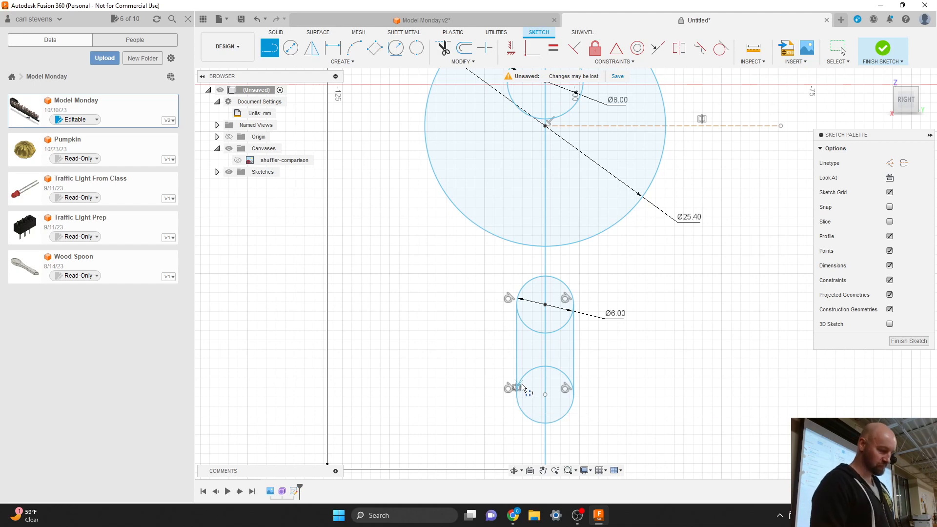
Show the shuffler-comparison canvas and examine the upper pin hole and the oval opening around it
{"action": "scroll", "coordinate": [579, 376], "scroll_direction": "down", "scroll_amount": 5}
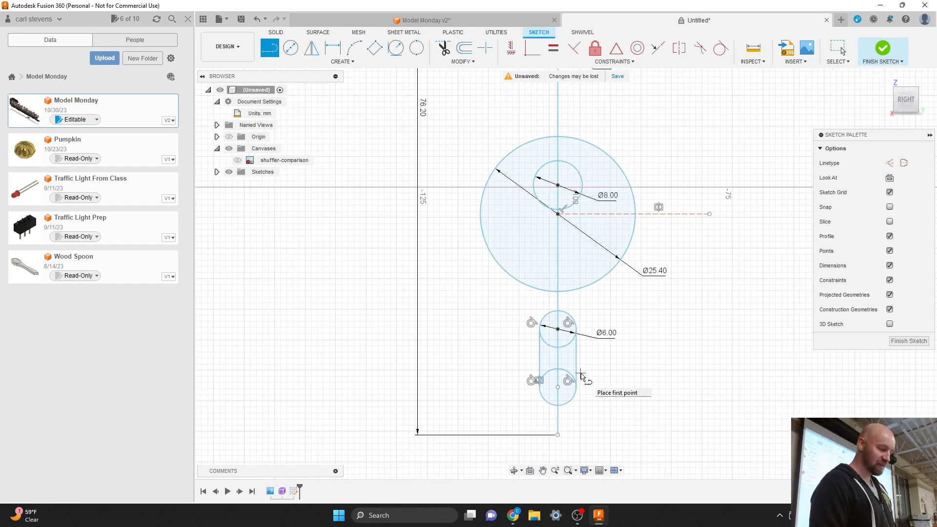
{"action": "left_click", "coordinate": [237, 160]}
{"action": "scroll", "coordinate": [516, 389], "scroll_direction": "down", "scroll_amount": 2}
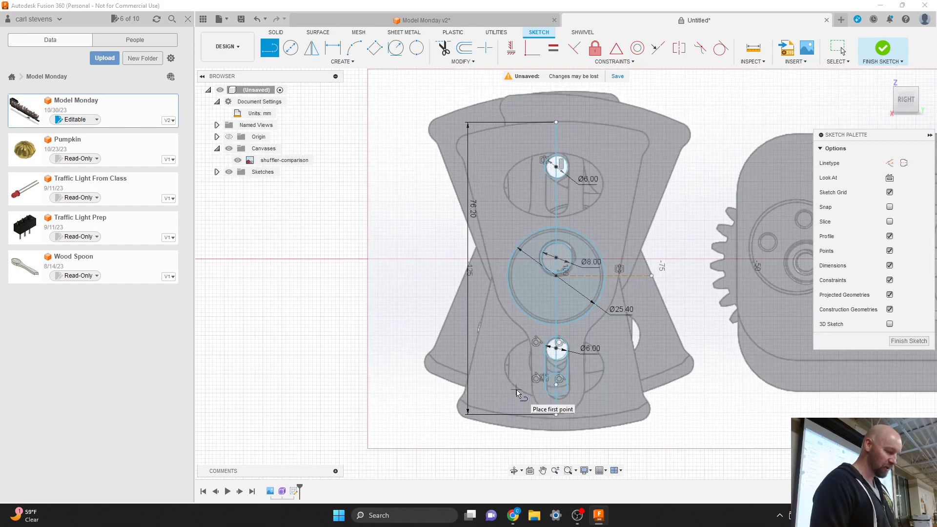
{"action": "scroll", "coordinate": [563, 156], "scroll_direction": "up", "scroll_amount": 3}
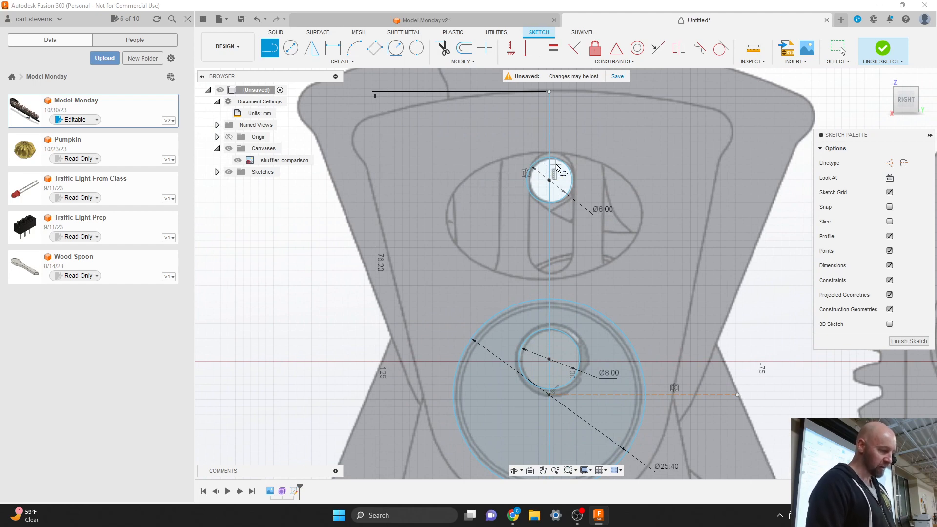
{"action": "scroll", "coordinate": [556, 168], "scroll_direction": "up", "scroll_amount": 4}
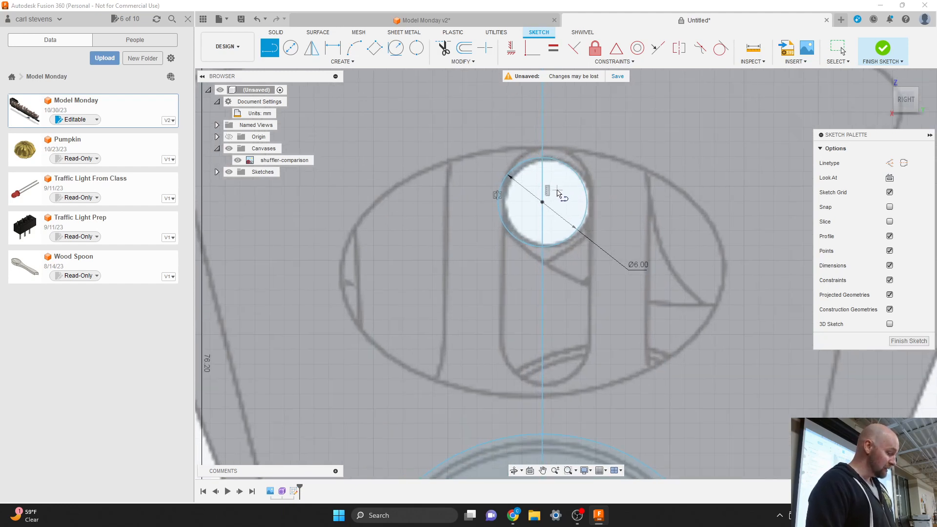
{"action": "scroll", "coordinate": [544, 178], "scroll_direction": "down", "scroll_amount": 6}
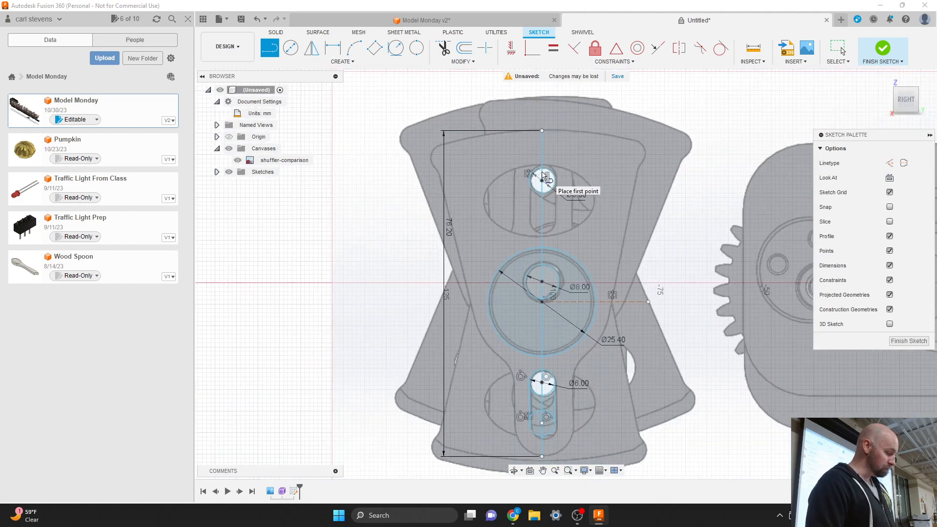
{"action": "scroll", "coordinate": [543, 176], "scroll_direction": "up", "scroll_amount": 6}
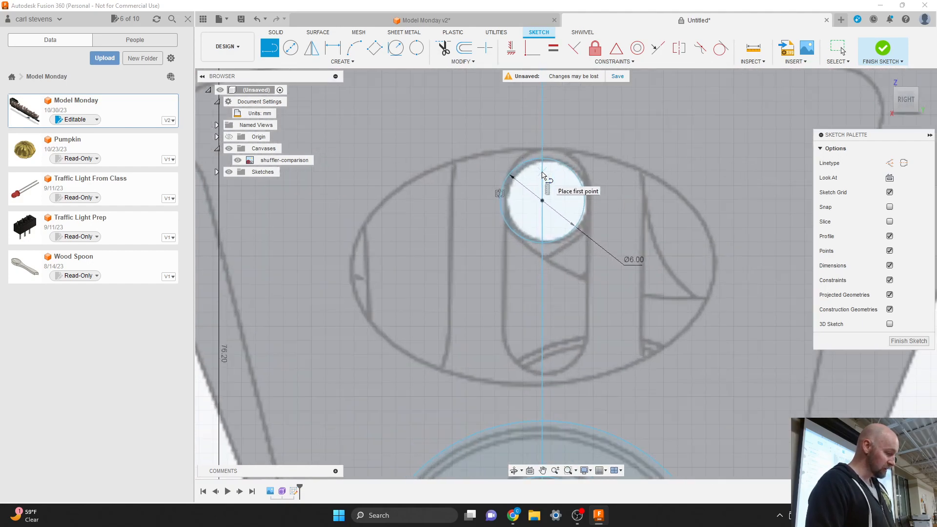
{"action": "scroll", "coordinate": [543, 176], "scroll_direction": "down", "scroll_amount": 5}
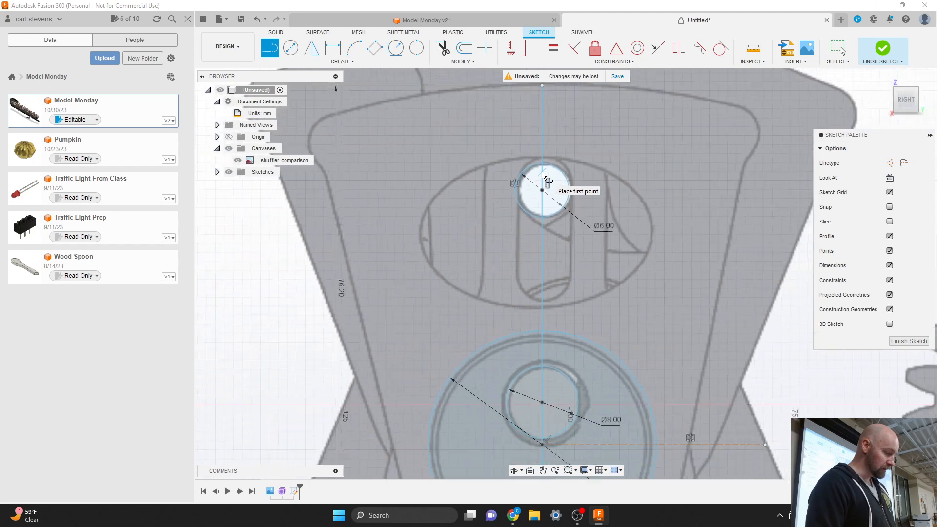
{"action": "scroll", "coordinate": [543, 176], "scroll_direction": "down", "scroll_amount": 1}
{"action": "scroll", "coordinate": [543, 176], "scroll_direction": "up", "scroll_amount": 2}
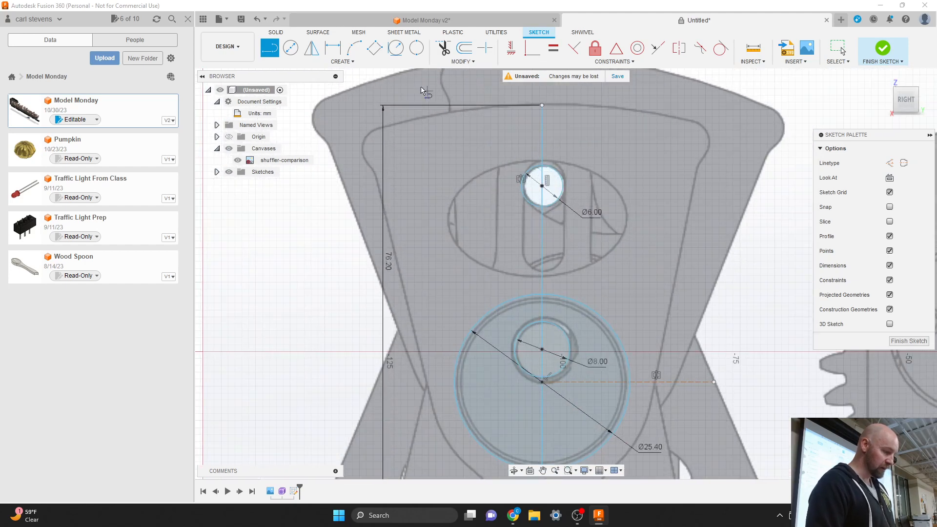
Draw an ellipse over the upper oval opening, centred on the centre line, with a 26 mm horizontal axis and its top at the pin hole's upper edge
{"action": "left_click", "coordinate": [342, 62]}
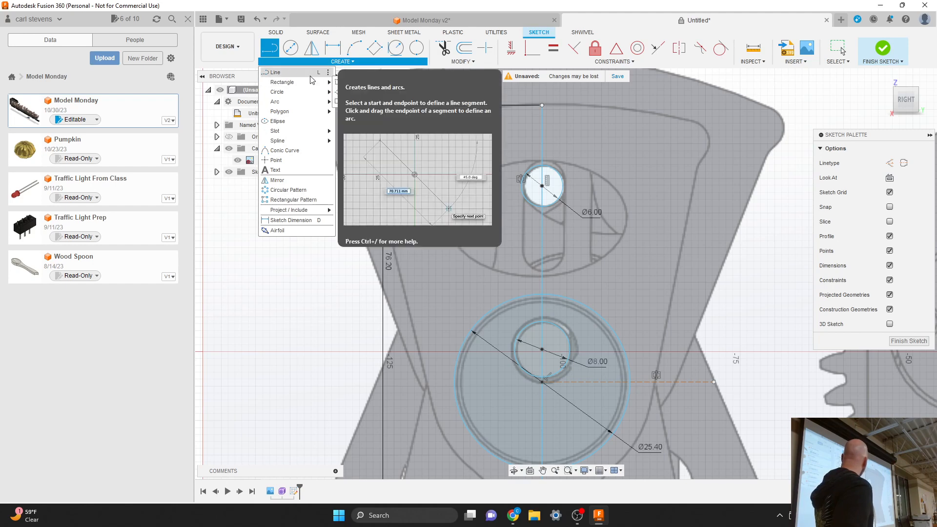
{"action": "left_click", "coordinate": [297, 121]}
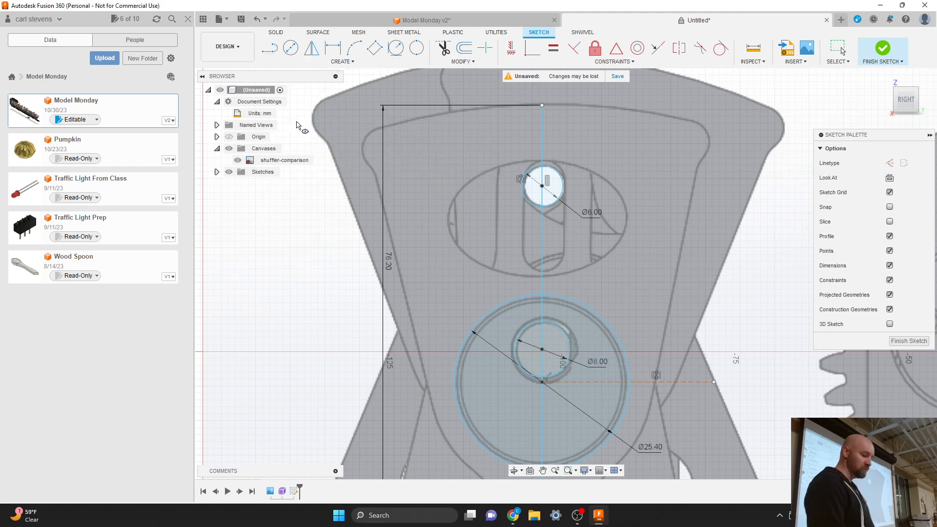
{"action": "left_click", "coordinate": [540, 219]}
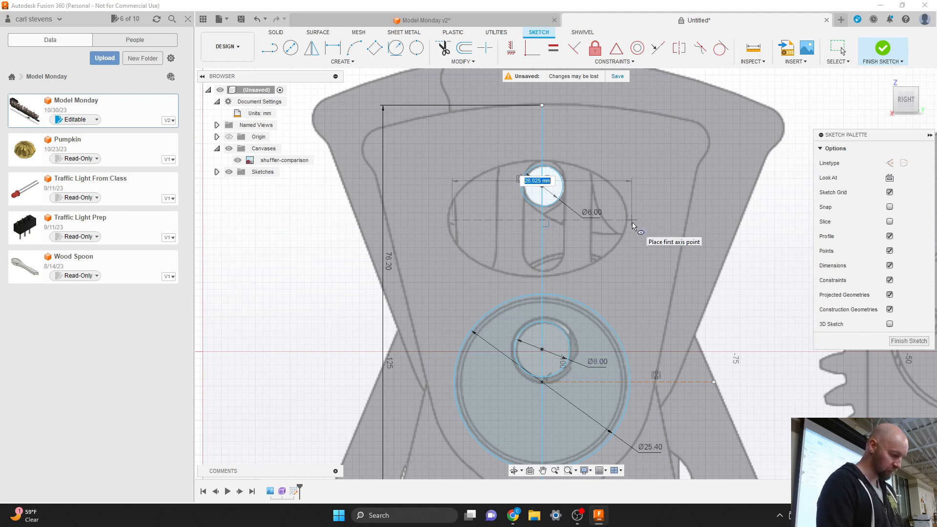
{"action": "type", "text": "26"}
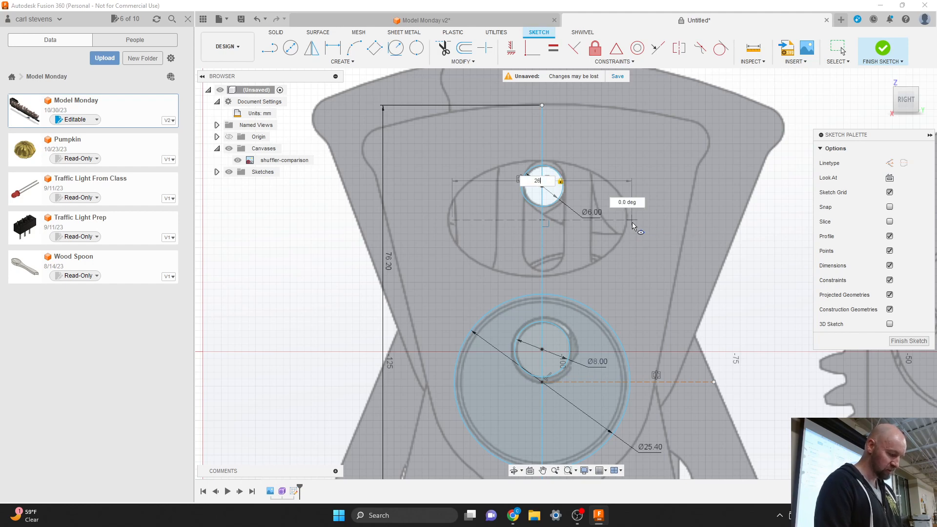
{"action": "type", "text": "mm"}
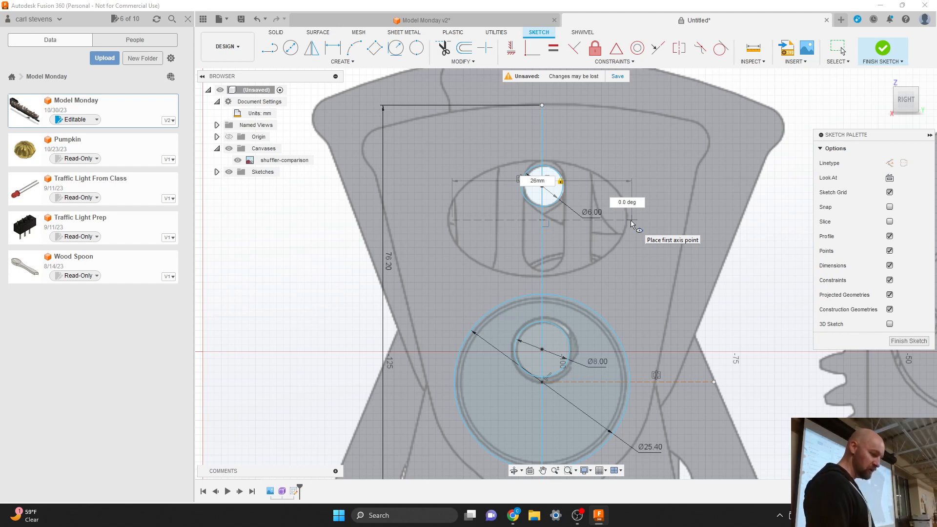
{"action": "left_click", "coordinate": [631, 220]}
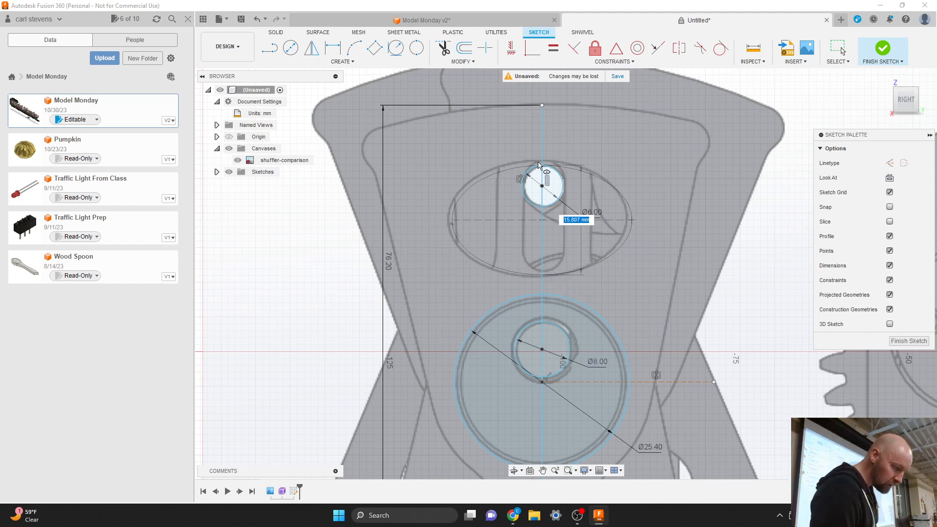
{"action": "scroll", "coordinate": [544, 167], "scroll_direction": "up", "scroll_amount": 5}
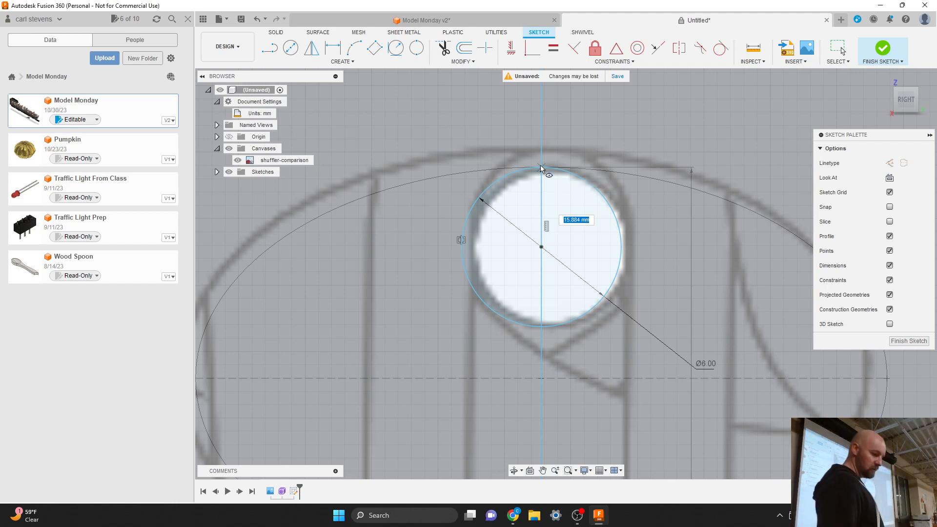
{"action": "left_click", "coordinate": [540, 165]}
{"action": "scroll", "coordinate": [533, 147], "scroll_direction": "down", "scroll_amount": 3}
{"action": "scroll", "coordinate": [534, 147], "scroll_direction": "down", "scroll_amount": 1}
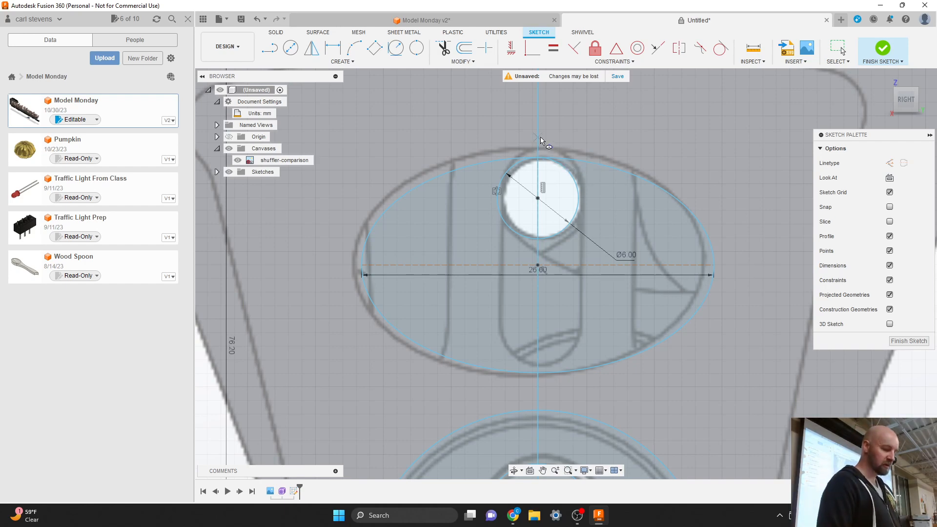
Hide the shuffler-comparison canvas and review the ellipse together with the rest of the sketch geometry
{"action": "scroll", "coordinate": [539, 142], "scroll_direction": "down", "scroll_amount": 3}
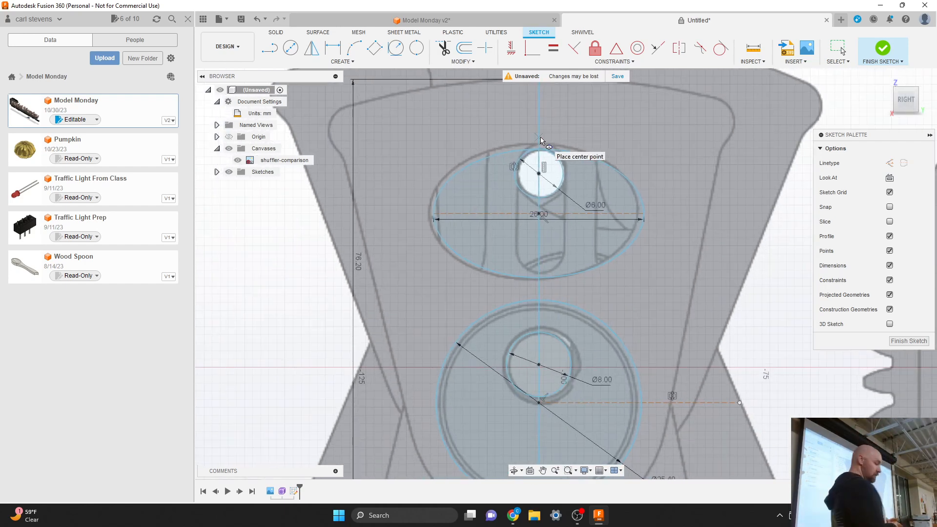
{"action": "scroll", "coordinate": [507, 124], "scroll_direction": "down", "scroll_amount": 1}
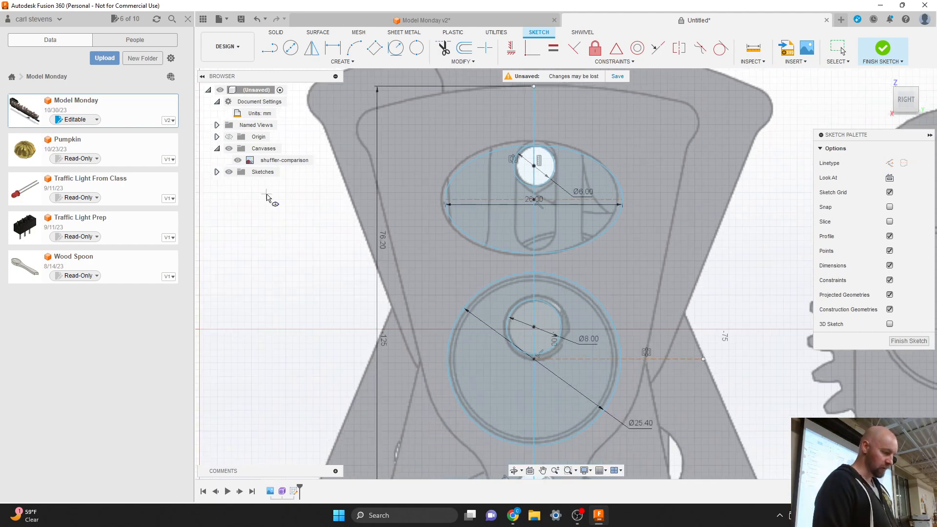
{"action": "left_click", "coordinate": [237, 160]}
{"action": "scroll", "coordinate": [499, 100], "scroll_direction": "down", "scroll_amount": 2}
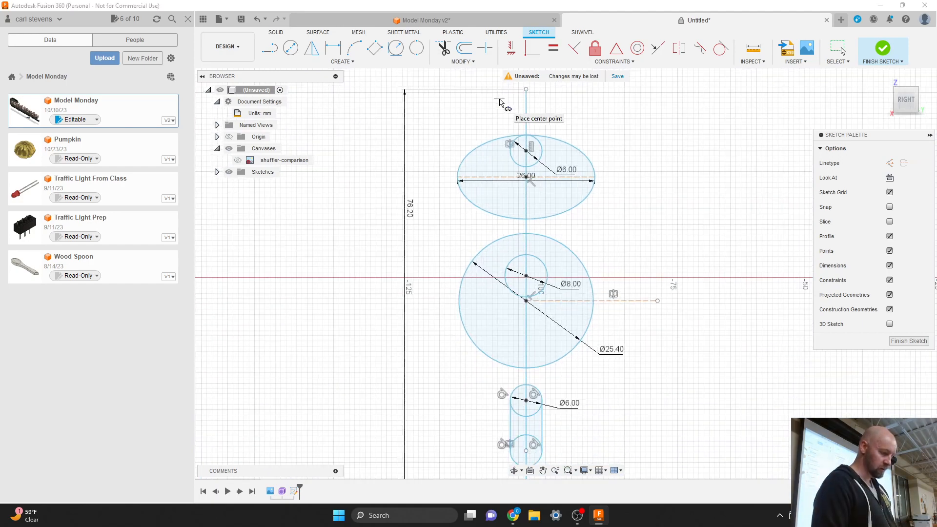
Show the shuffler-comparison canvas, leave the ellipse command, and examine the foot's upper outline around the centre line's top end
{"action": "scroll", "coordinate": [469, 202], "scroll_direction": "up", "scroll_amount": 1}
{"action": "scroll", "coordinate": [469, 202], "scroll_direction": "up", "scroll_amount": 1}
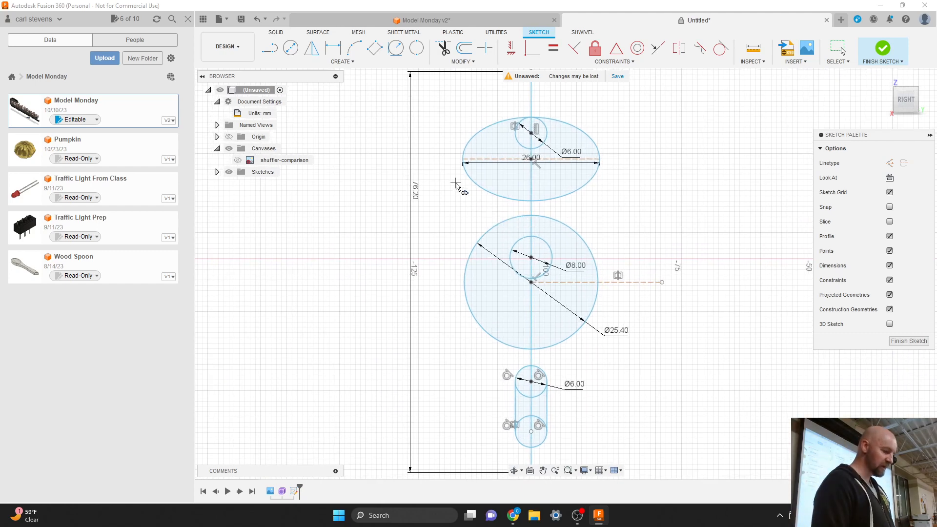
{"action": "left_click", "coordinate": [236, 160]}
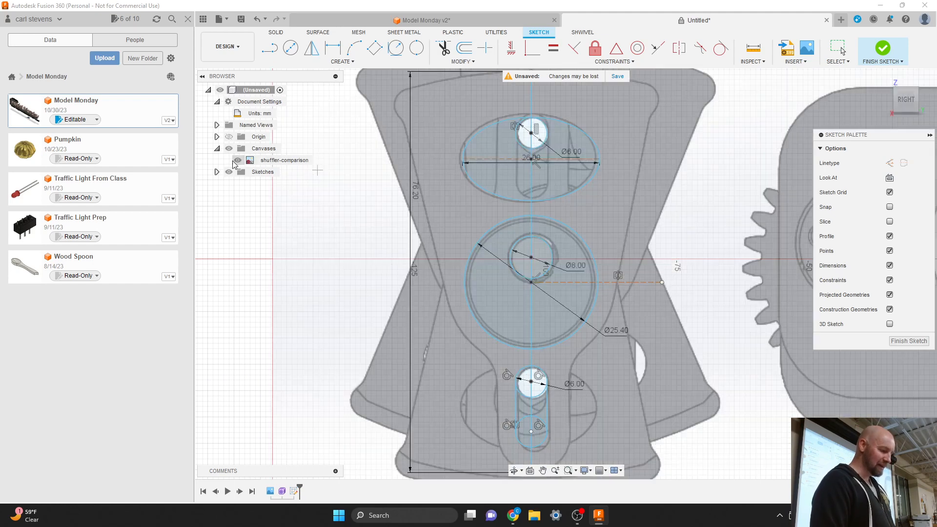
{"action": "scroll", "coordinate": [438, 309], "scroll_direction": "down", "scroll_amount": 1}
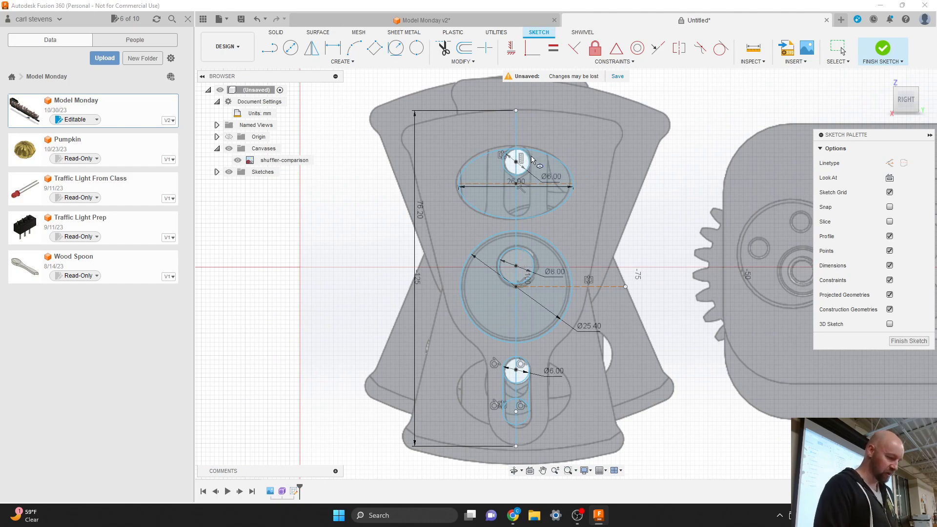
{"action": "scroll", "coordinate": [529, 101], "scroll_direction": "up", "scroll_amount": 1}
{"action": "scroll", "coordinate": [528, 101], "scroll_direction": "up", "scroll_amount": 4}
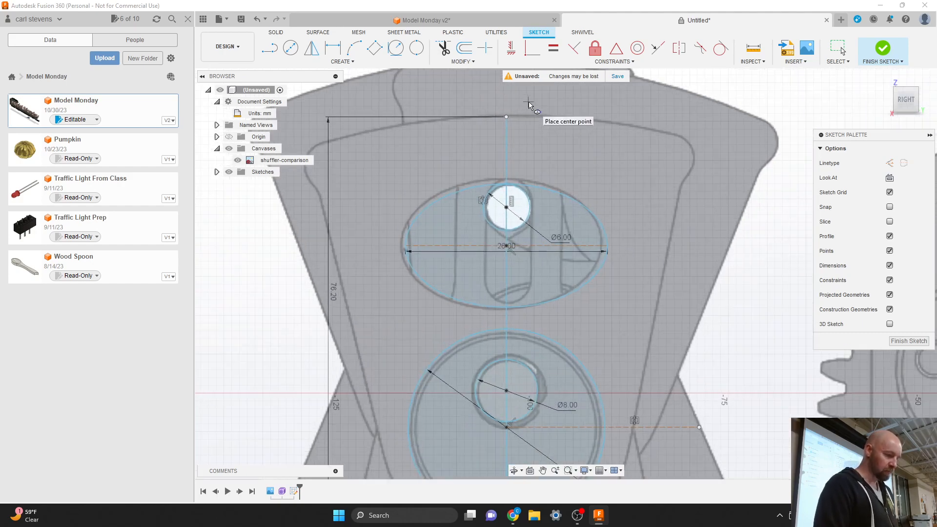
{"action": "scroll", "coordinate": [528, 101], "scroll_direction": "down", "scroll_amount": 5}
{"action": "key", "text": "Escape"}
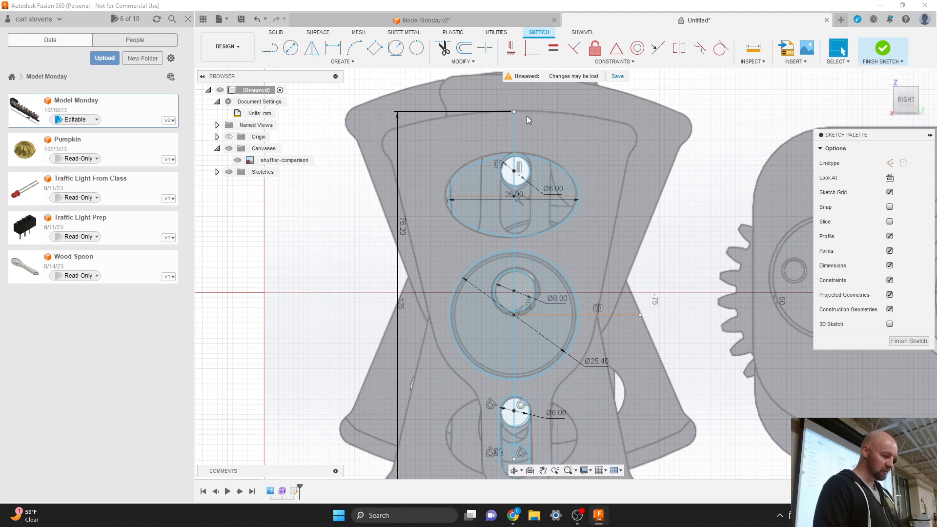
{"action": "left_click", "coordinate": [513, 134]}
{"action": "scroll", "coordinate": [514, 134], "scroll_direction": "down", "scroll_amount": 2}
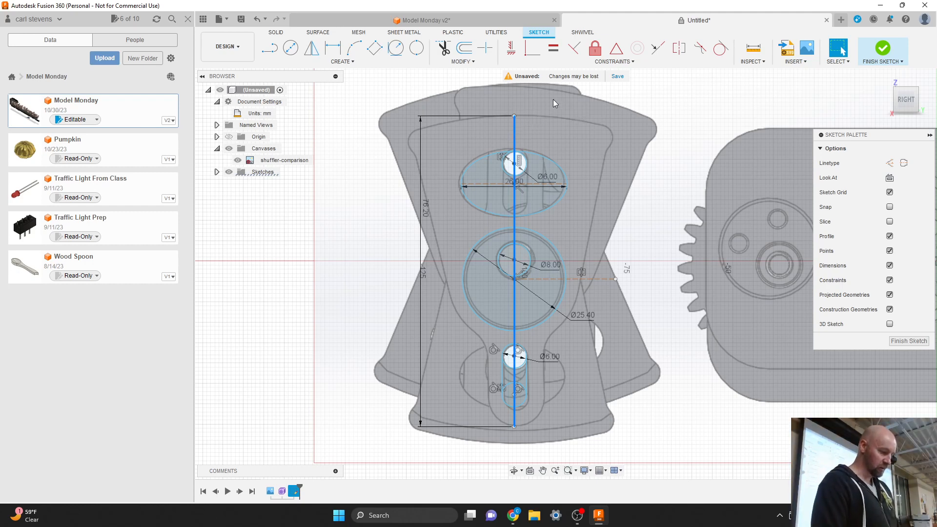
Draw a three-point arc about 23 mm across along the foot's top edge, from the centre line's upper end to the upper-right corner
{"action": "left_click", "coordinate": [355, 49]}
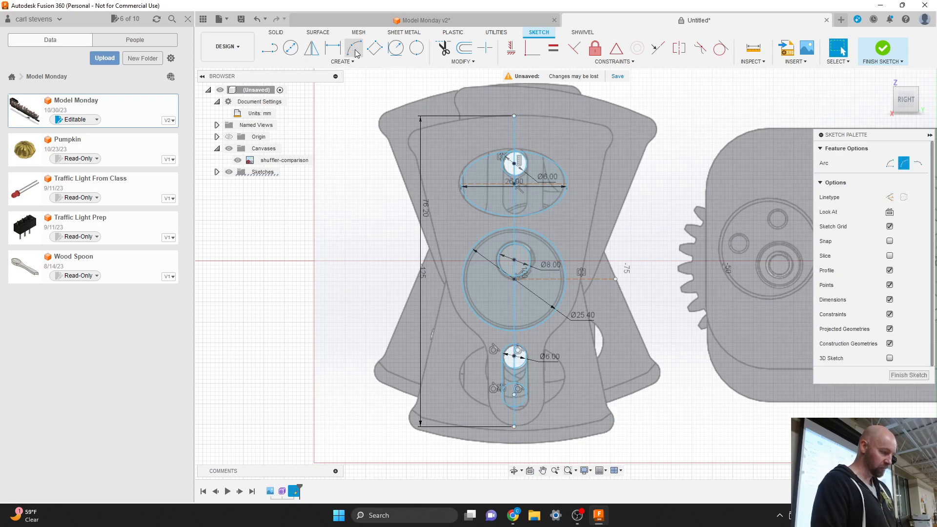
{"action": "left_click", "coordinate": [516, 116]}
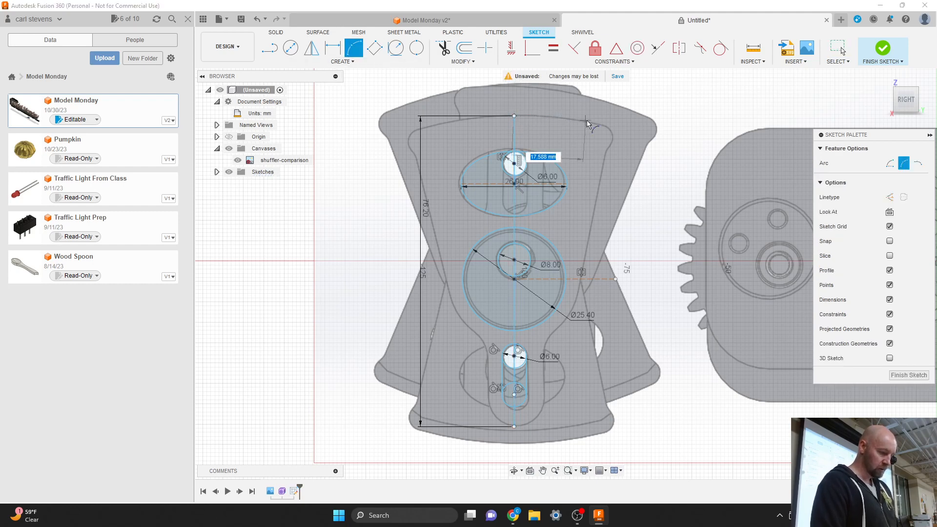
{"action": "scroll", "coordinate": [606, 126], "scroll_direction": "up", "scroll_amount": 2}
{"action": "scroll", "coordinate": [607, 130], "scroll_direction": "up", "scroll_amount": 4}
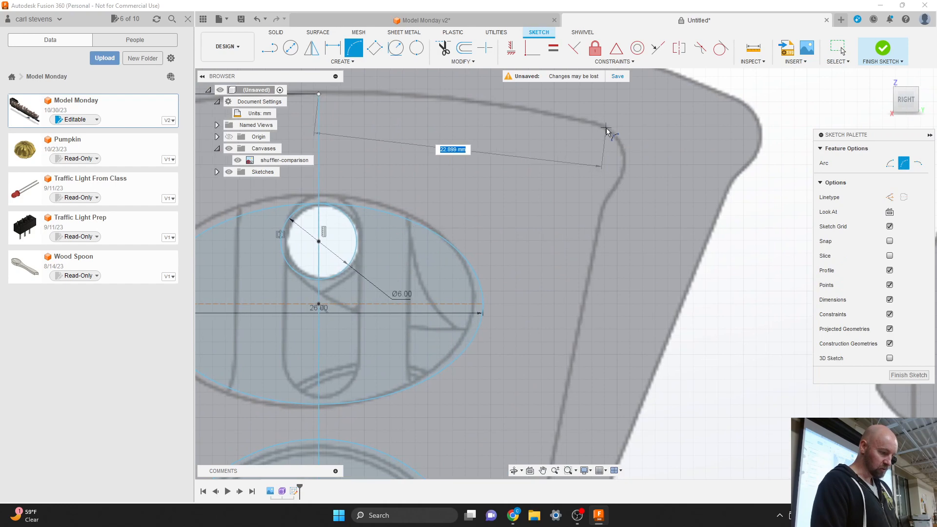
{"action": "left_click", "coordinate": [606, 127]}
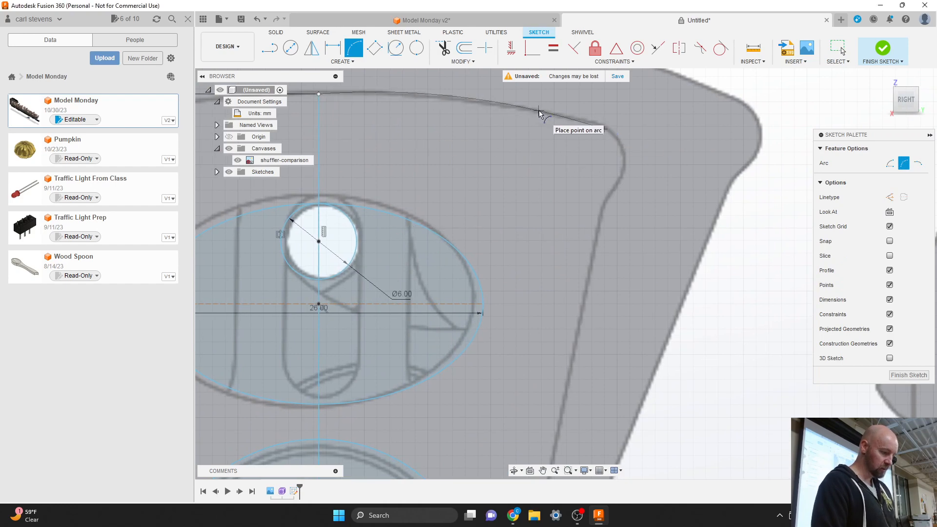
{"action": "left_click", "coordinate": [539, 117]}
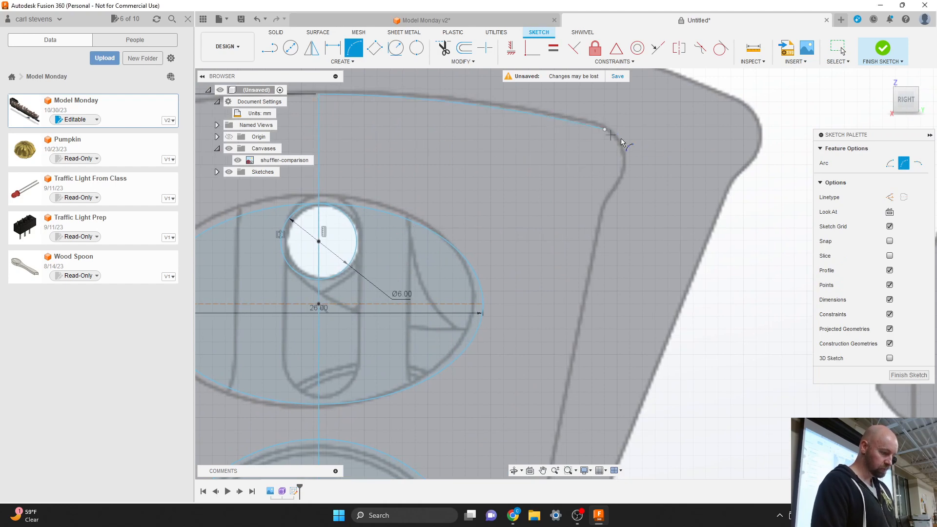
Trace the rounded upper-right corner with a three-point arc from the top arc's end to the start of the slanted side edge
{"action": "left_click", "coordinate": [604, 130]}
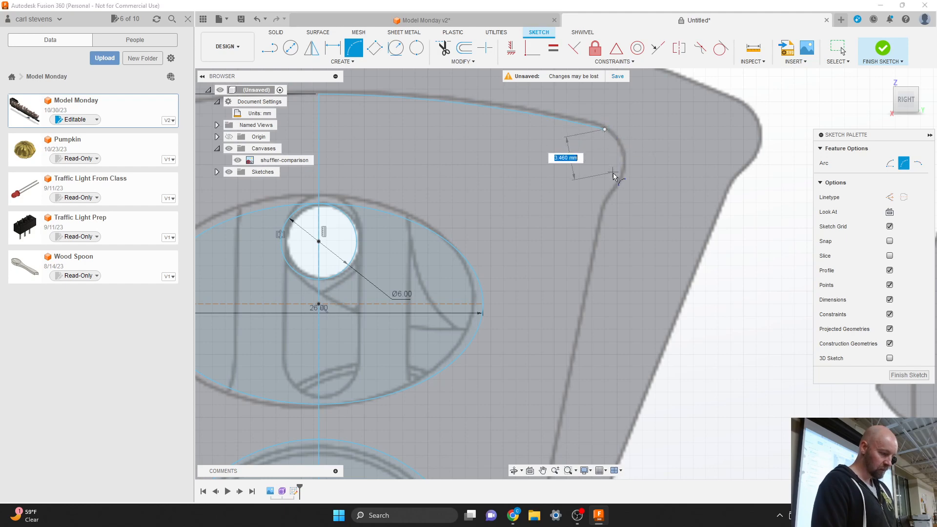
{"action": "left_click", "coordinate": [601, 203]}
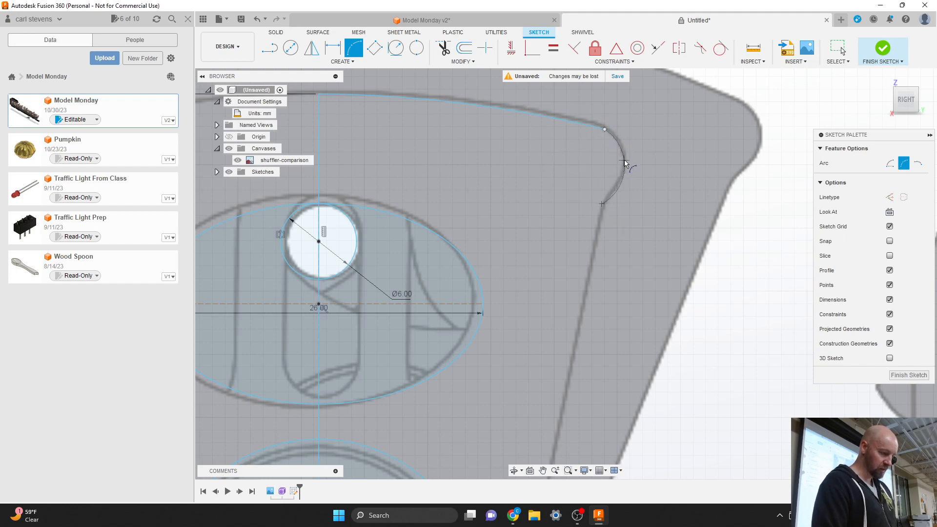
{"action": "left_click", "coordinate": [625, 156]}
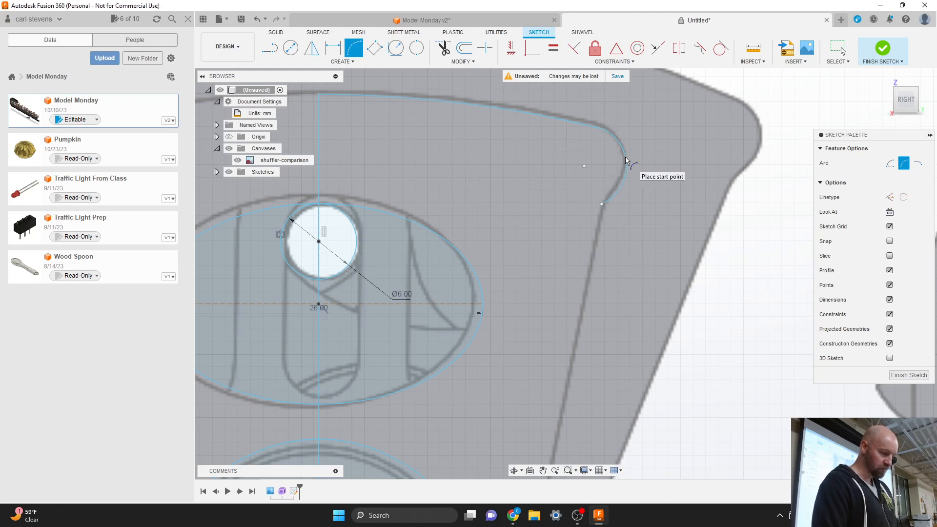
{"action": "scroll", "coordinate": [625, 128], "scroll_direction": "down", "scroll_amount": 3}
{"action": "scroll", "coordinate": [626, 128], "scroll_direction": "down", "scroll_amount": 4}
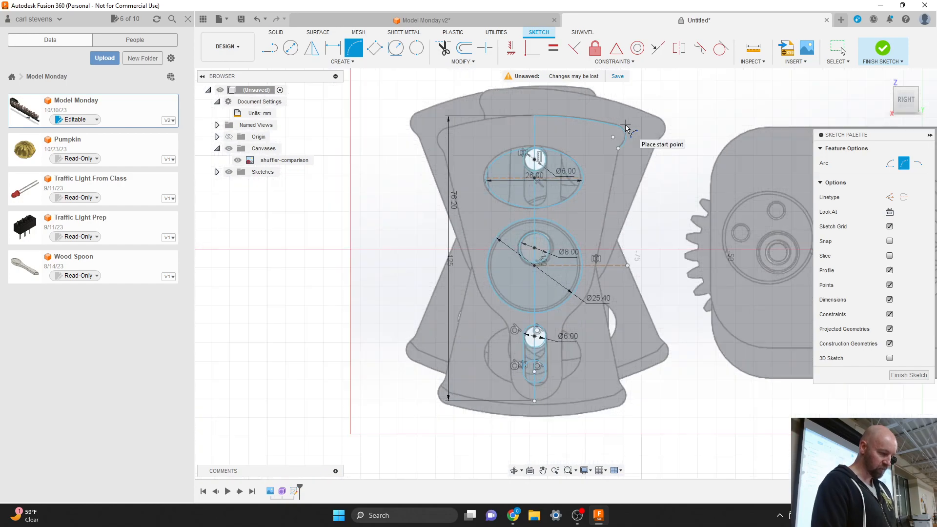
Draw a three-point arc about 9 mm across around the foot's lower end, from the centre line's bottom endpoint to the right side
{"action": "scroll", "coordinate": [565, 302], "scroll_direction": "up", "scroll_amount": 2}
{"action": "scroll", "coordinate": [565, 303], "scroll_direction": "down", "scroll_amount": 1}
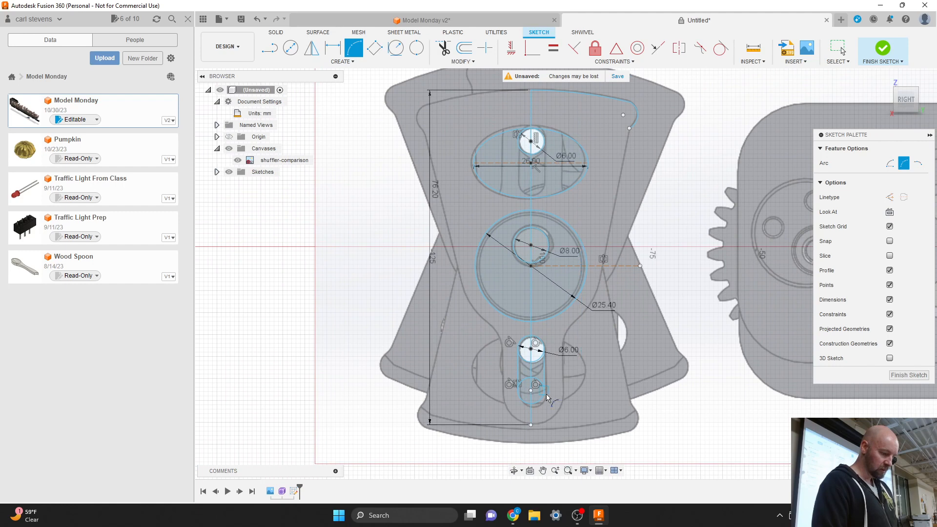
{"action": "scroll", "coordinate": [537, 403], "scroll_direction": "up", "scroll_amount": 2}
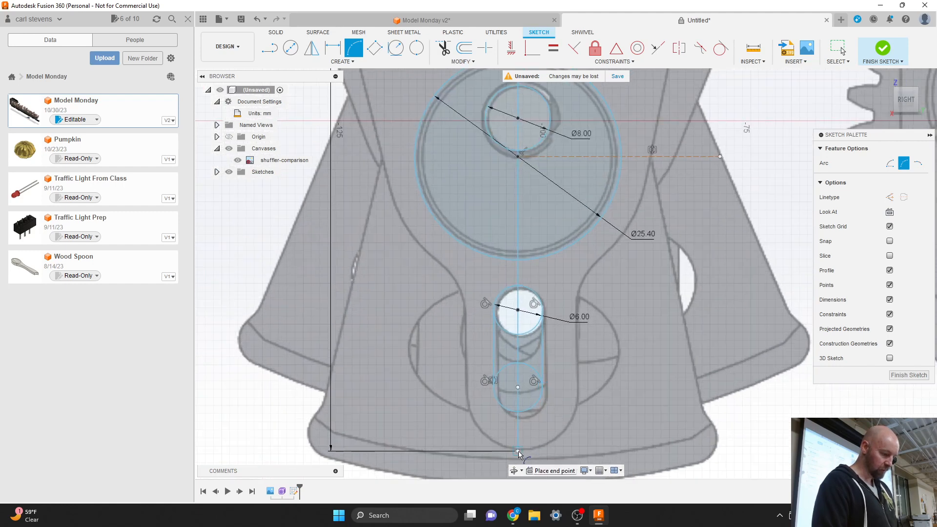
{"action": "left_click", "coordinate": [517, 451]}
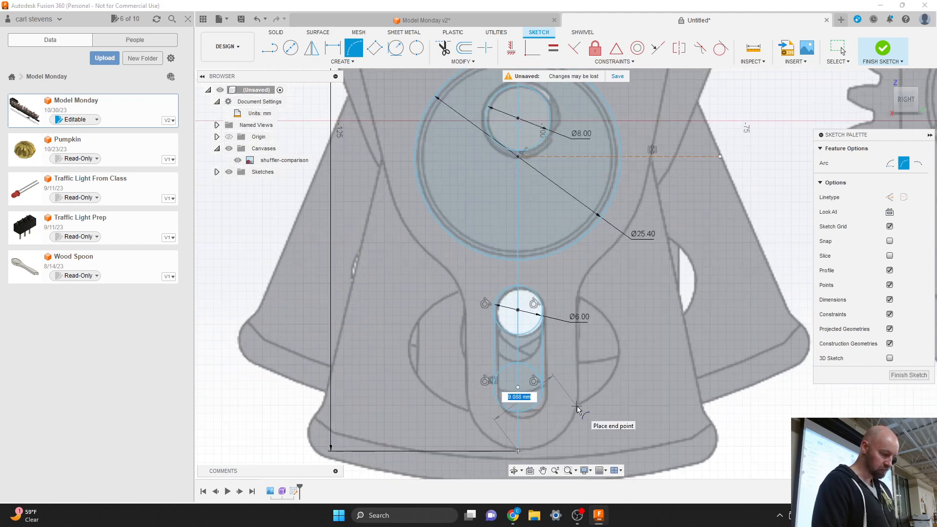
{"action": "left_click", "coordinate": [576, 406]}
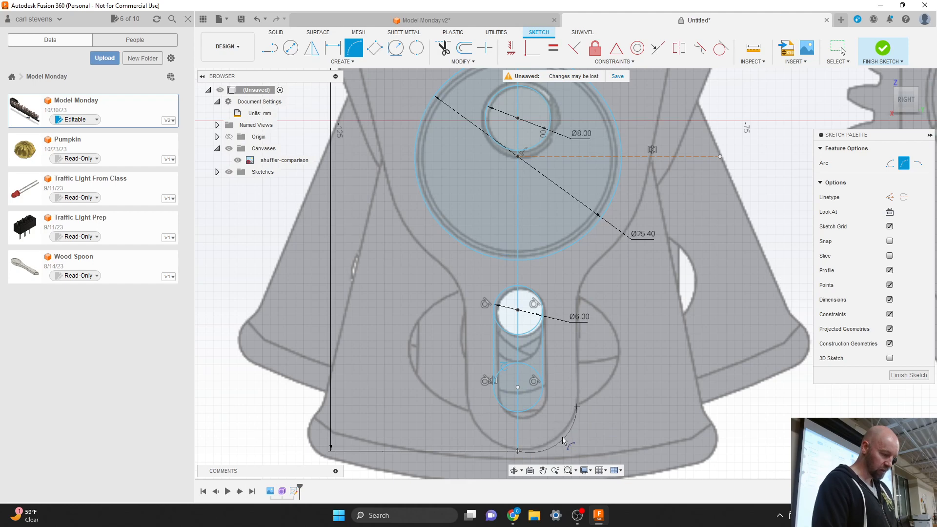
{"action": "scroll", "coordinate": [557, 435], "scroll_direction": "up", "scroll_amount": 3}
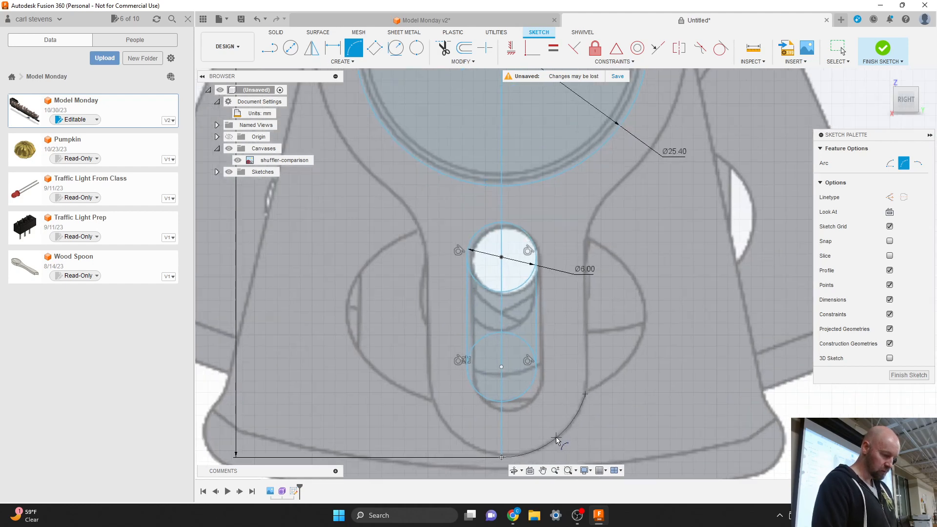
{"action": "left_click", "coordinate": [555, 437]}
{"action": "scroll", "coordinate": [543, 442], "scroll_direction": "down", "scroll_amount": 5}
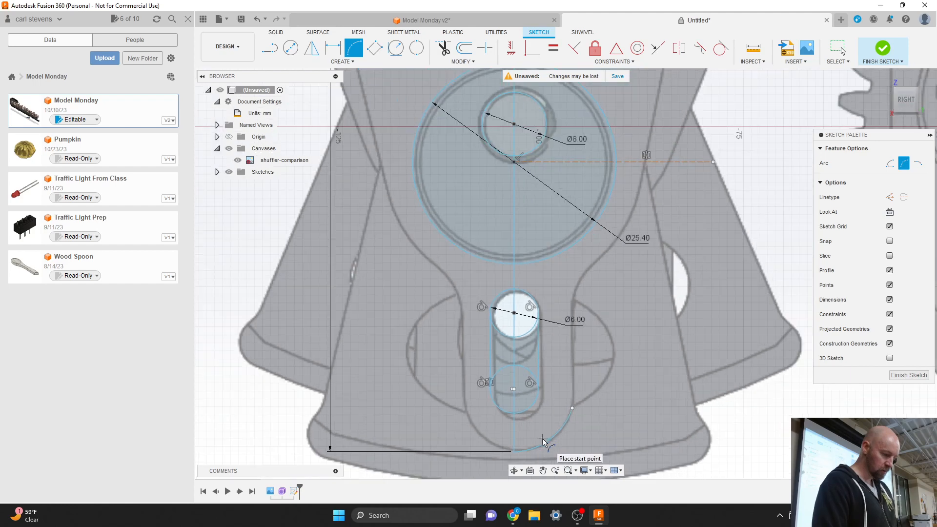
Connect the lower arc's outer endpoint to the corner arc's lower endpoint with a straight line to close the right half outline
{"action": "key", "text": "l"}
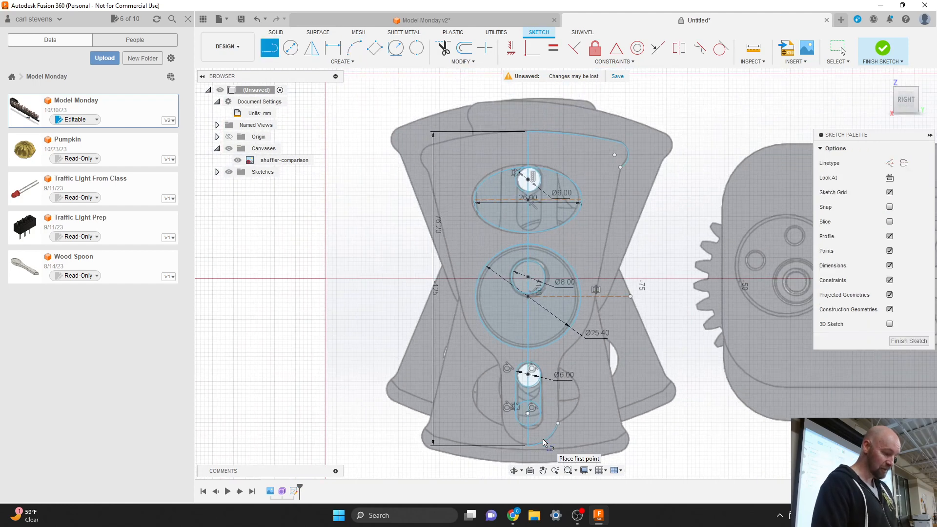
{"action": "left_click", "coordinate": [557, 422]}
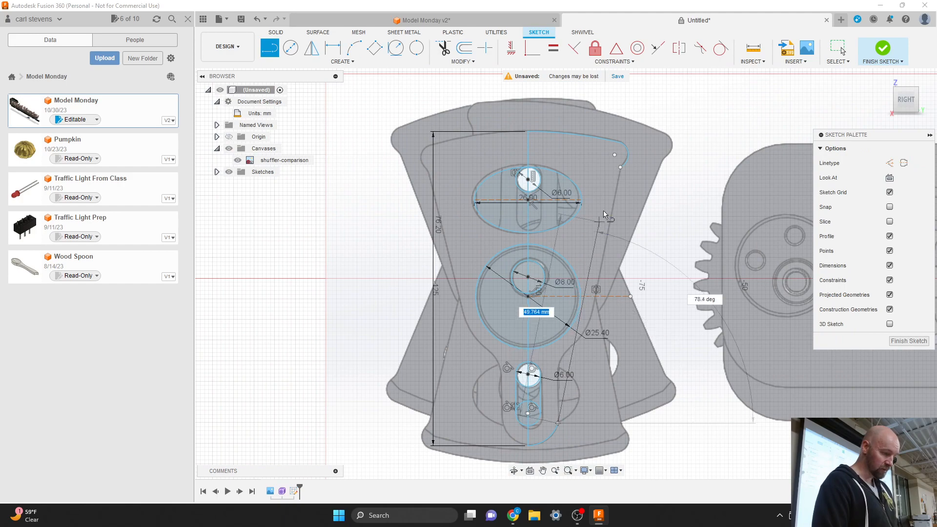
{"action": "left_click", "coordinate": [620, 168]}
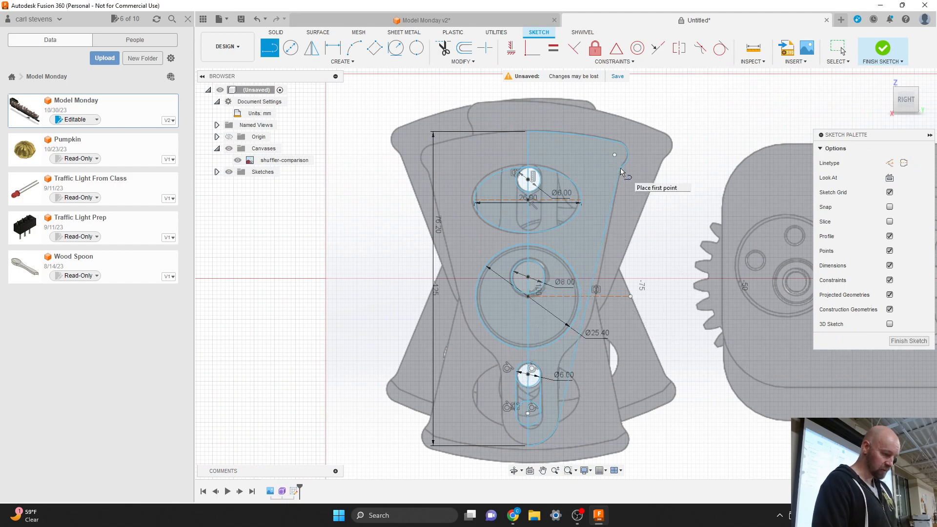
{"action": "scroll", "coordinate": [567, 326], "scroll_direction": "up", "scroll_amount": 4}
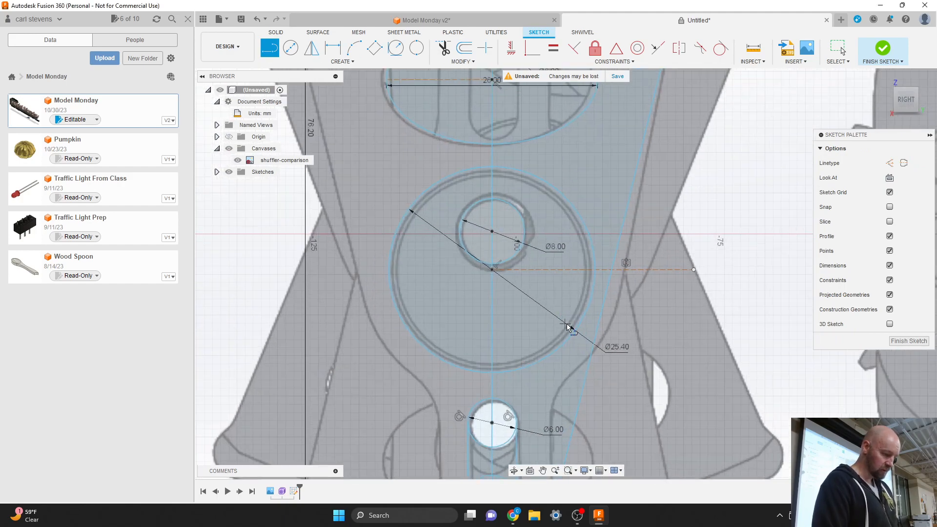
{"action": "scroll", "coordinate": [568, 327], "scroll_direction": "down", "scroll_amount": 6}
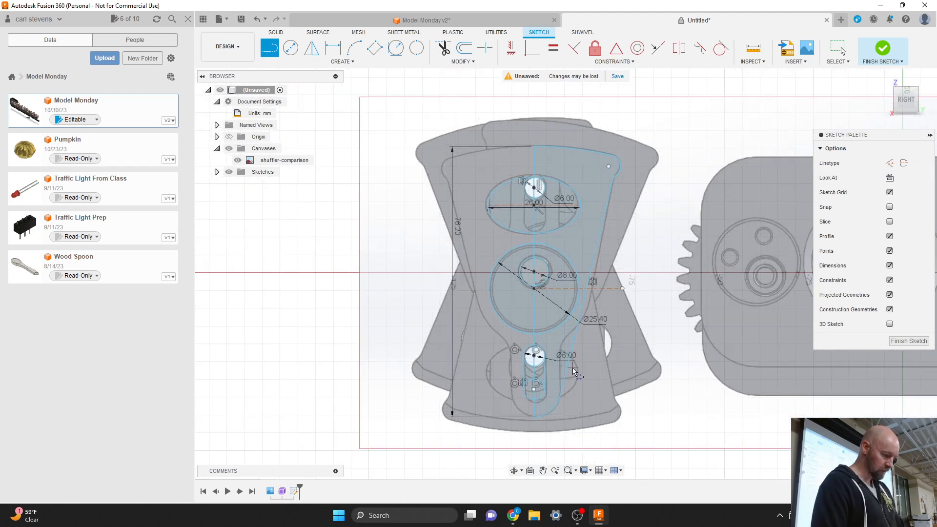
{"action": "key", "text": "Escape"}
Move the shared endpoint of the lower arc and slanted line outward to widen the foot's lower end, and select the right half profile
{"action": "scroll", "coordinate": [564, 395], "scroll_direction": "up", "scroll_amount": 2}
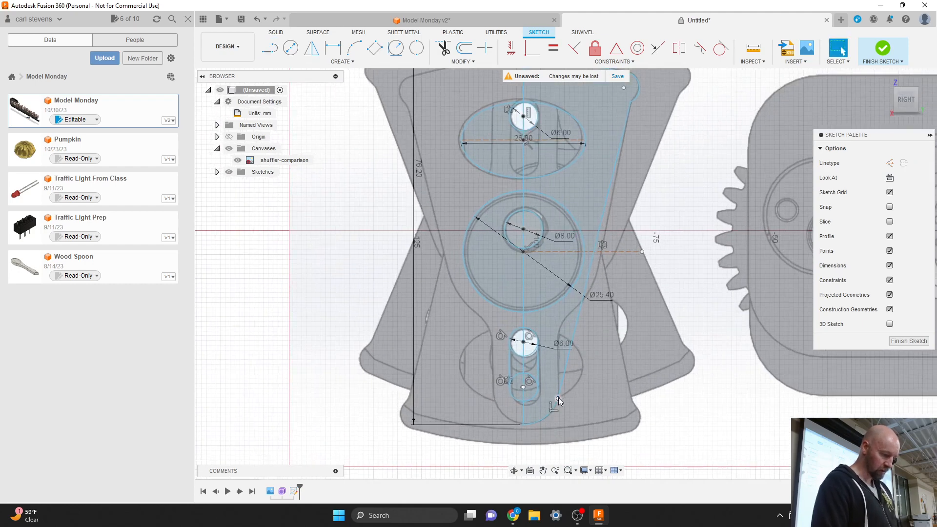
{"action": "left_click_drag", "start_coordinate": [558, 397], "coordinate": [572, 396]}
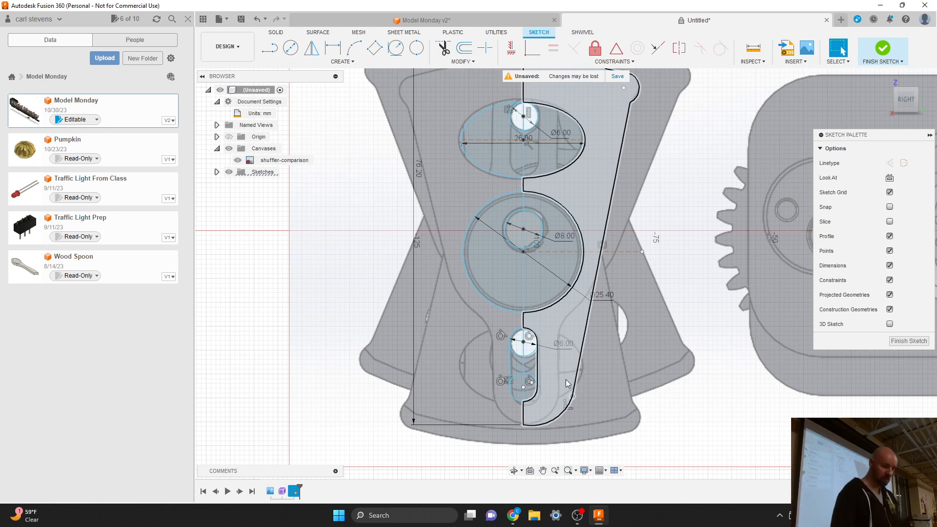
{"action": "mouse_move", "coordinate": [572, 395]}
{"action": "left_mouse_down"}
{"action": "mouse_move", "coordinate": [575, 357]}
{"action": "mouse_move", "coordinate": [563, 391]}
{"action": "mouse_move", "coordinate": [572, 391]}
{"action": "left_mouse_up"}
{"action": "left_click", "coordinate": [540, 406]}
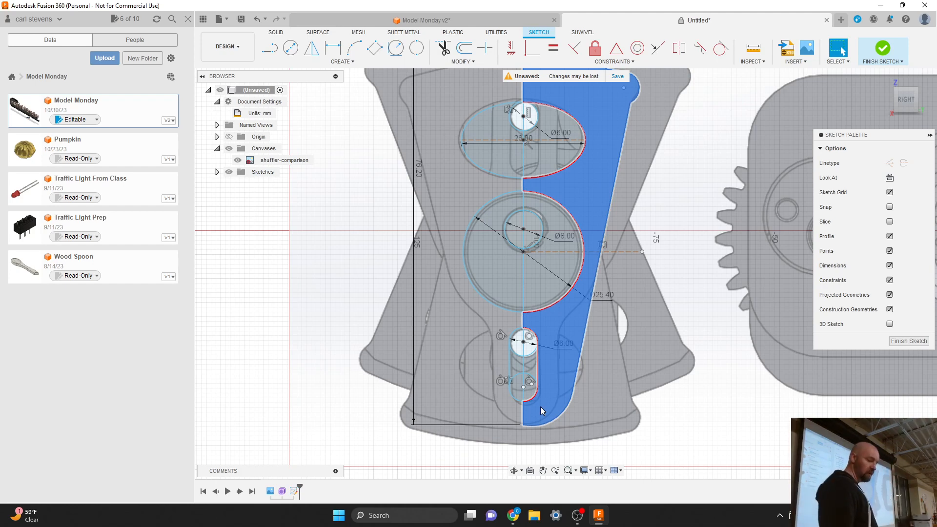
{"action": "scroll", "coordinate": [540, 406], "scroll_direction": "down", "scroll_amount": 4}
{"action": "scroll", "coordinate": [483, 293], "scroll_direction": "up", "scroll_amount": 1}
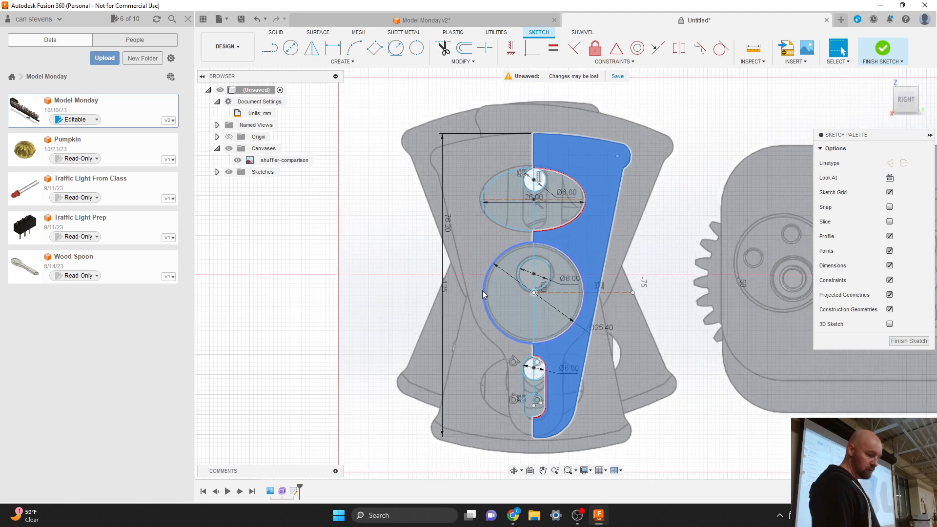
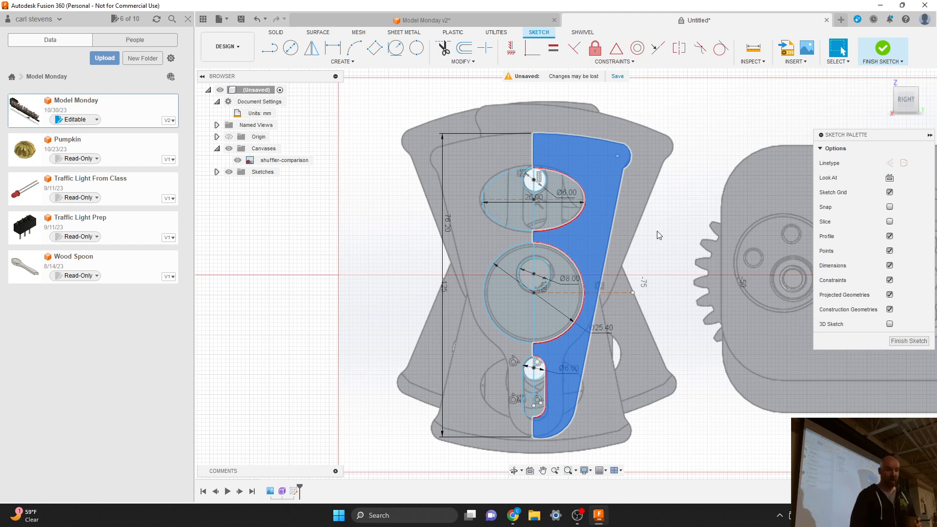
Hide the shuffler-comparison canvas and choose the top arc, corner arc and slanted side line as objects for a sketch Mirror
{"action": "left_click", "coordinate": [656, 234]}
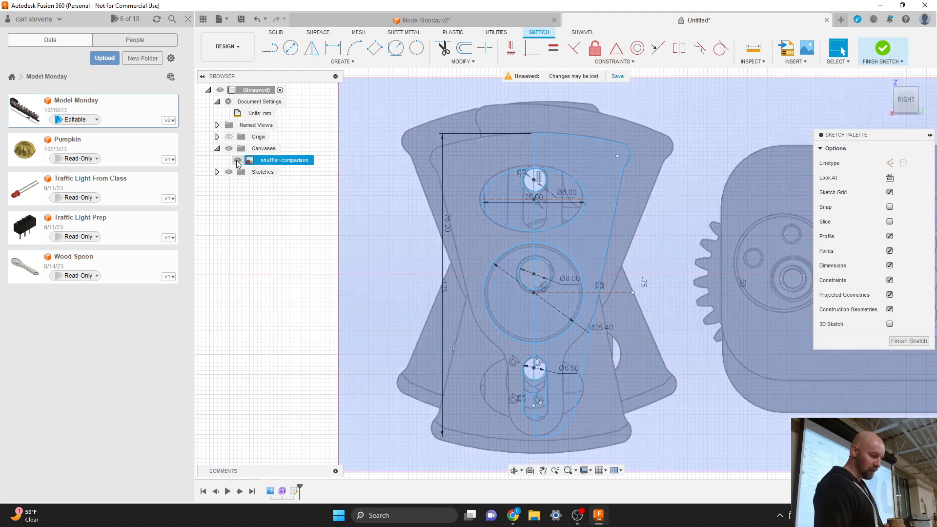
{"action": "left_click", "coordinate": [238, 161]}
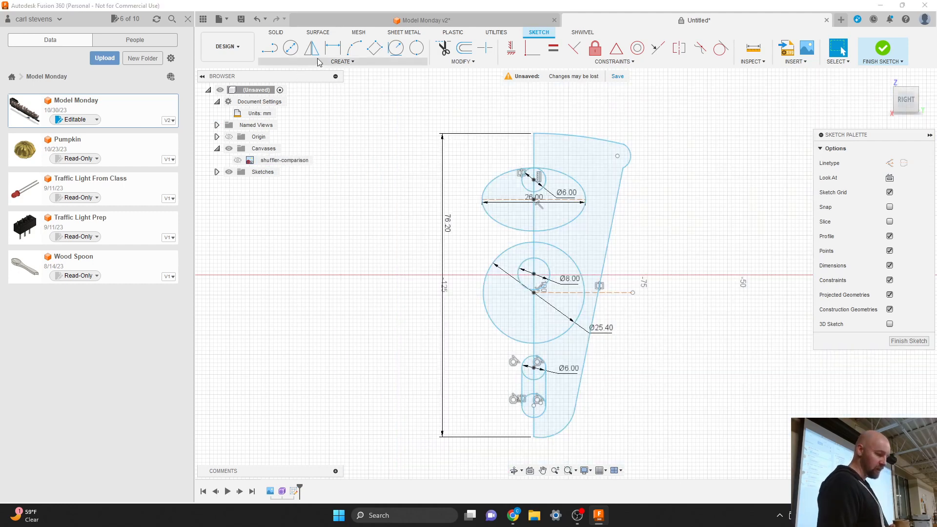
{"action": "left_click", "coordinate": [336, 62]}
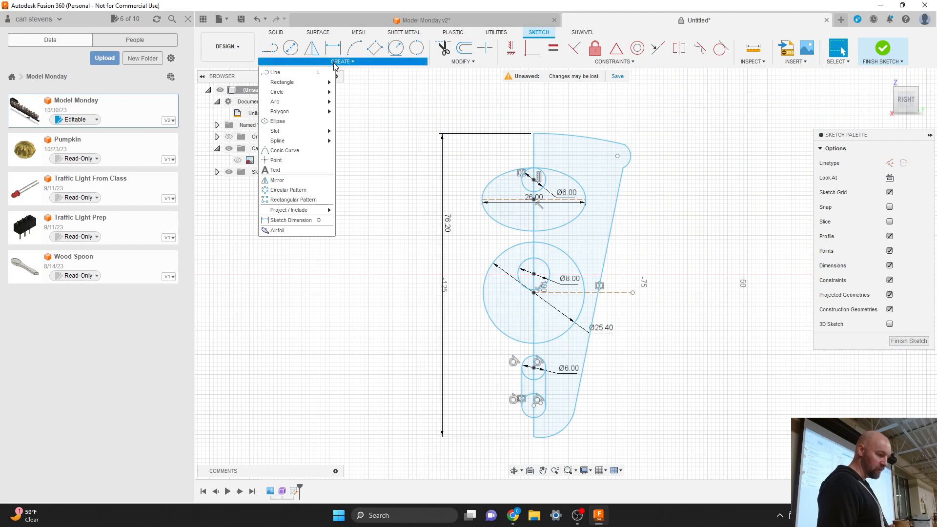
{"action": "left_click", "coordinate": [300, 180]}
{"action": "left_click", "coordinate": [579, 139]}
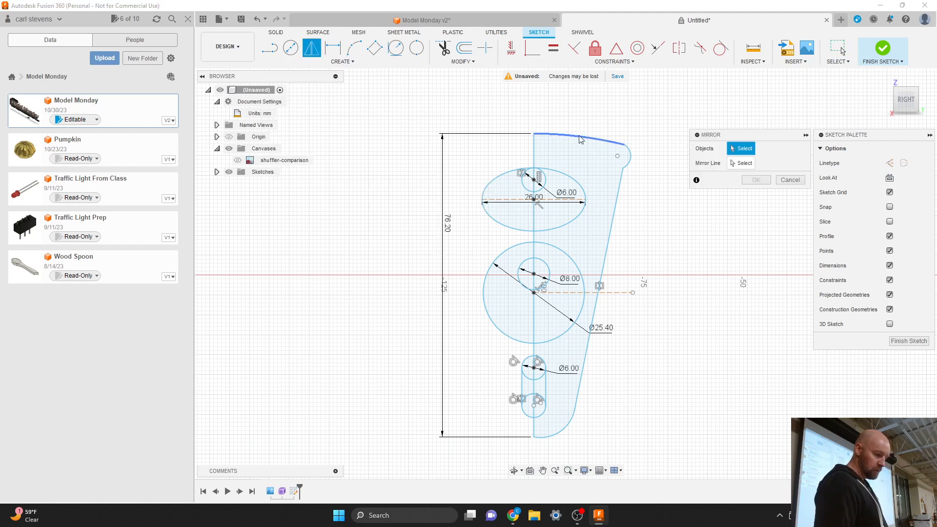
{"action": "left_click", "coordinate": [632, 159]}
{"action": "left_click", "coordinate": [621, 184]}
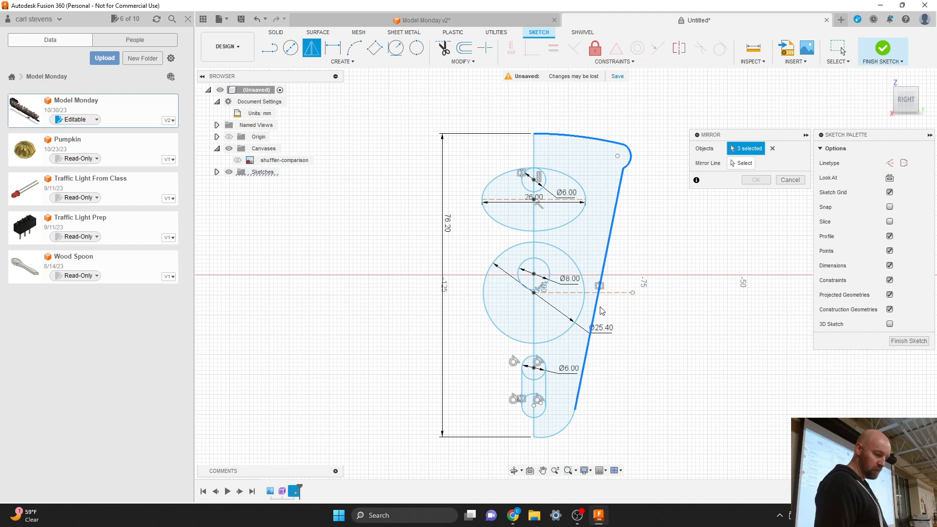
Mirror the four outline curves of the half profile about the vertical centre line and finish the sketch
{"action": "left_click", "coordinate": [568, 430]}
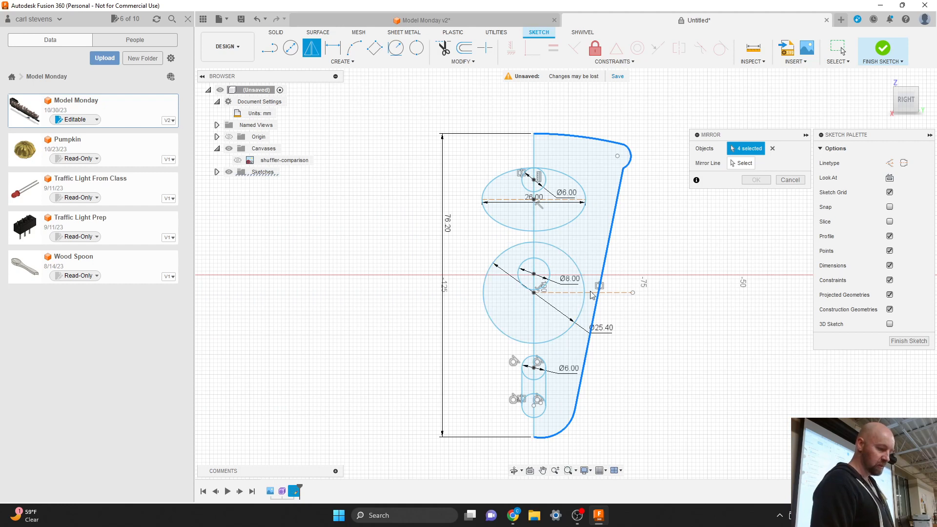
{"action": "left_click_drag", "start_coordinate": [740, 138], "coordinate": [710, 141]}
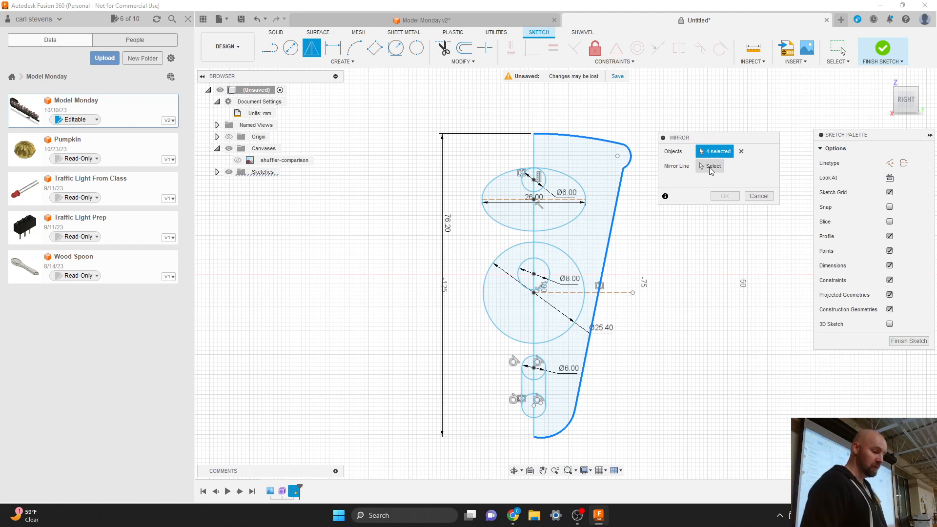
{"action": "left_click", "coordinate": [710, 167]}
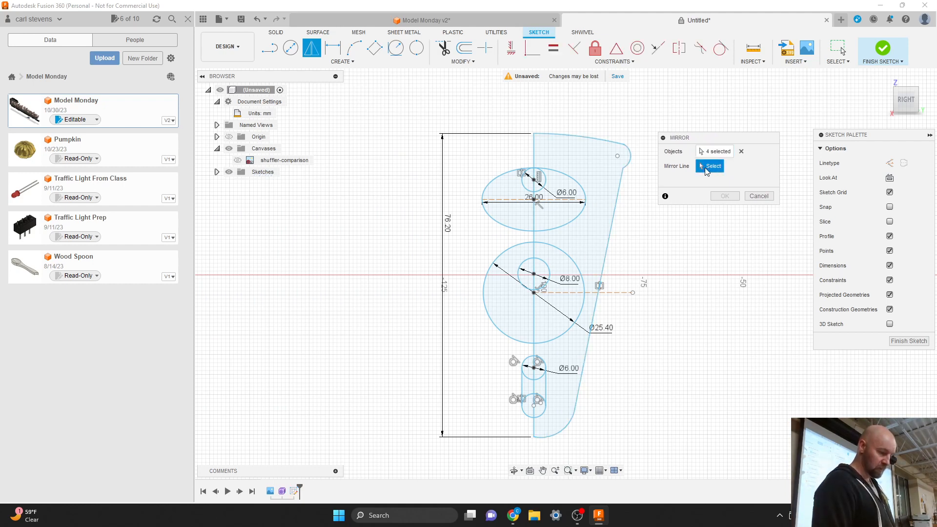
{"action": "left_click", "coordinate": [534, 155]}
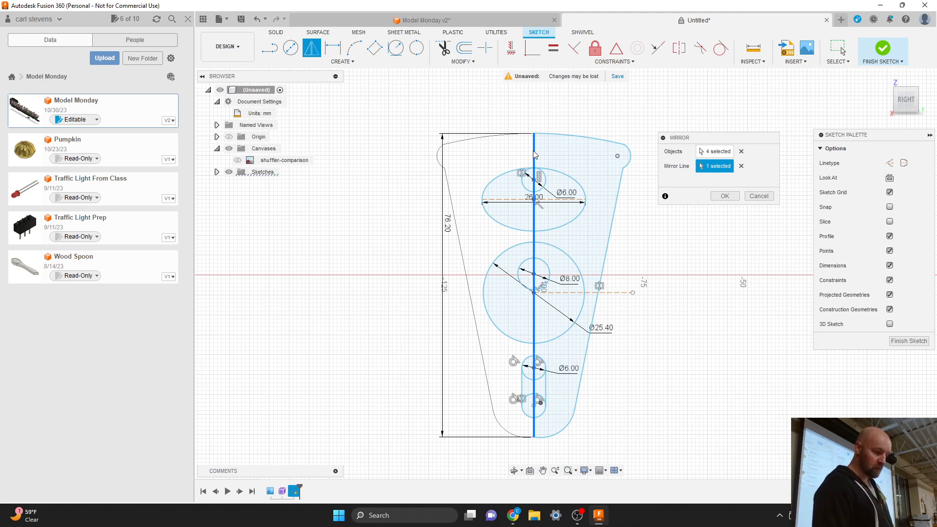
{"action": "left_click", "coordinate": [719, 196]}
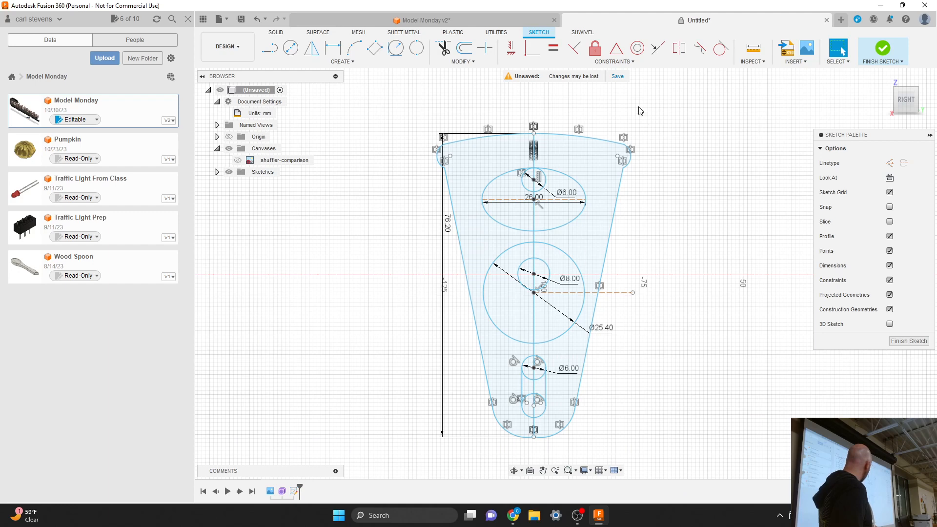
{"action": "left_click", "coordinate": [884, 49]}
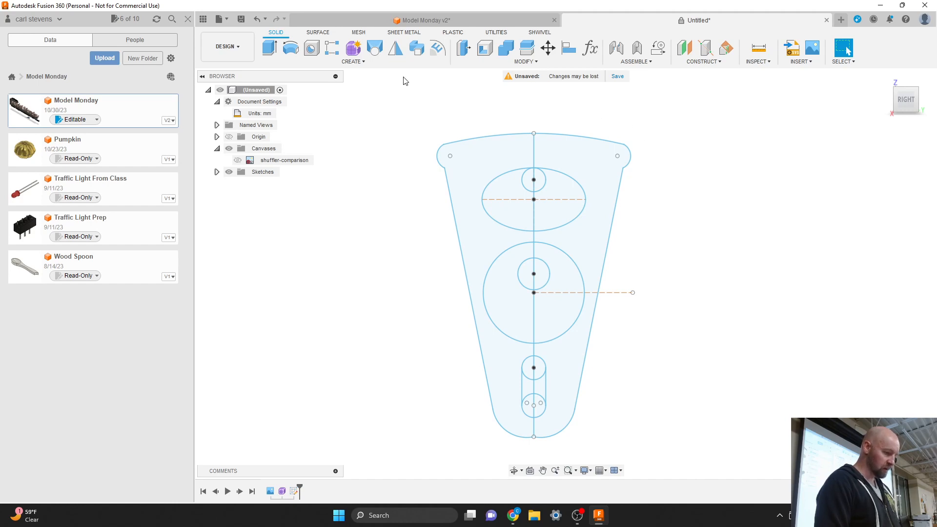
Start a new-body extrusion of both halves of the outer plate profile, excluding the ellipse, circle and slot, and pull it out 9 mm
{"action": "left_click", "coordinate": [357, 63]}
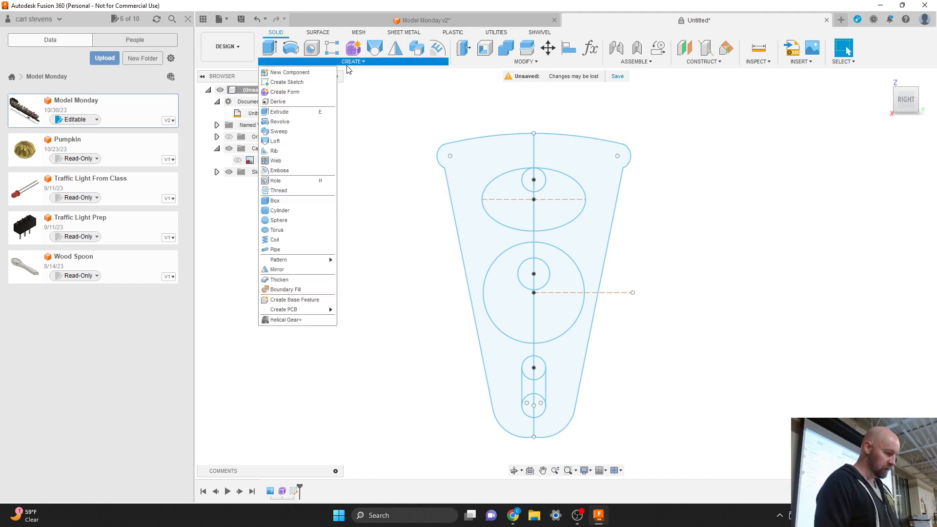
{"action": "left_click", "coordinate": [298, 115]}
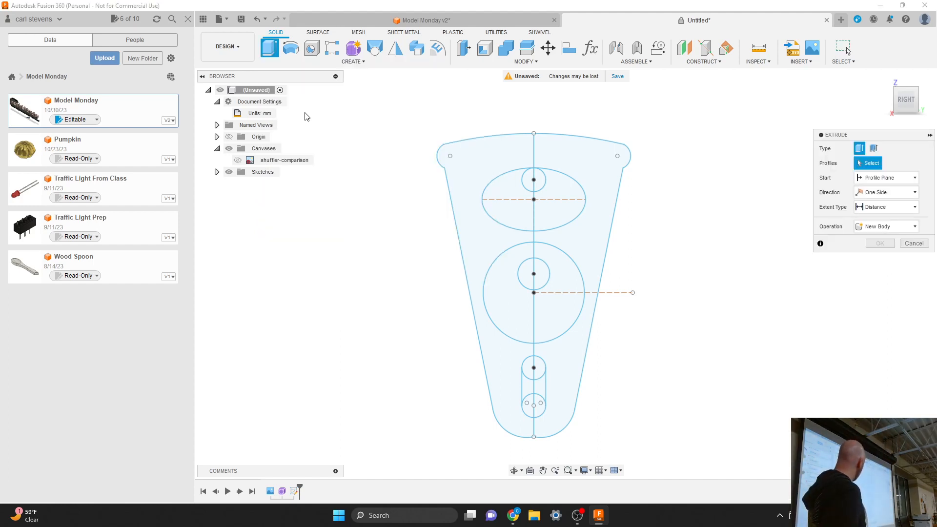
{"action": "left_click", "coordinate": [490, 156]}
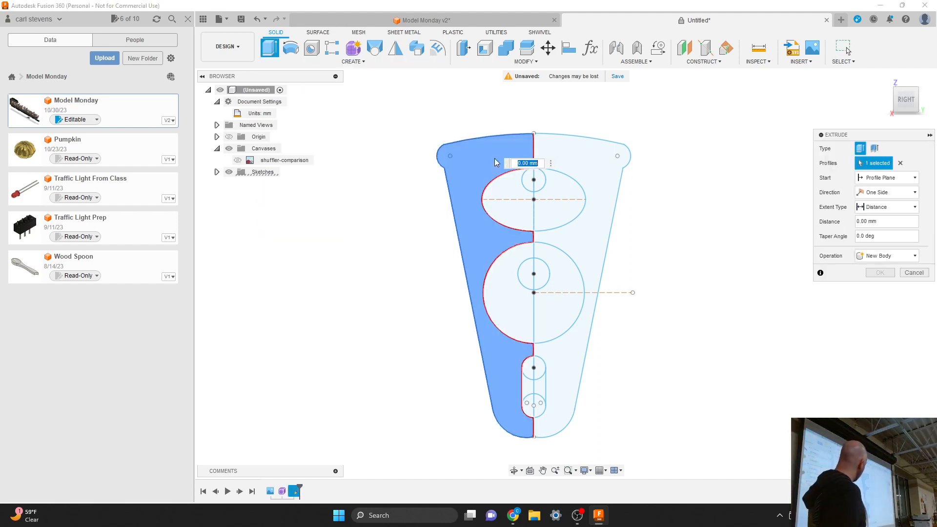
{"action": "left_click", "coordinate": [568, 157]}
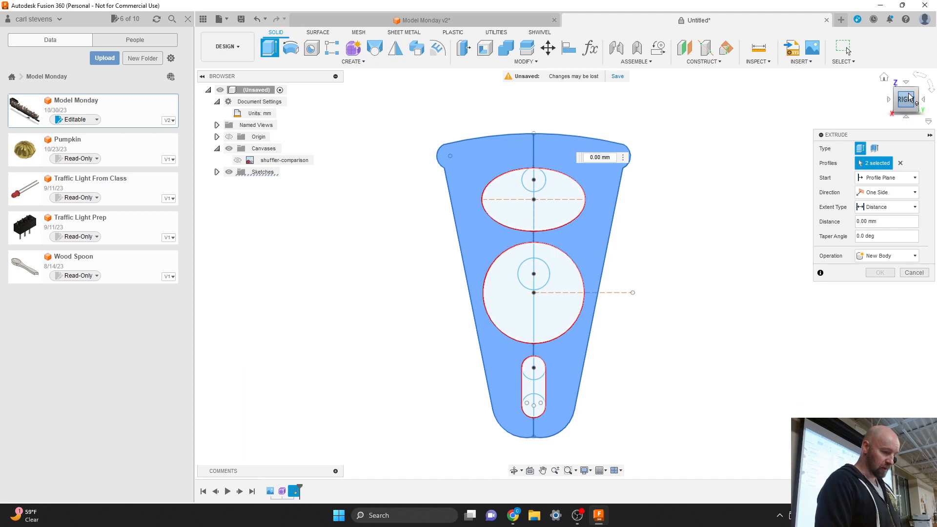
{"action": "left_click_drag", "start_coordinate": [902, 97], "coordinate": [911, 97]}
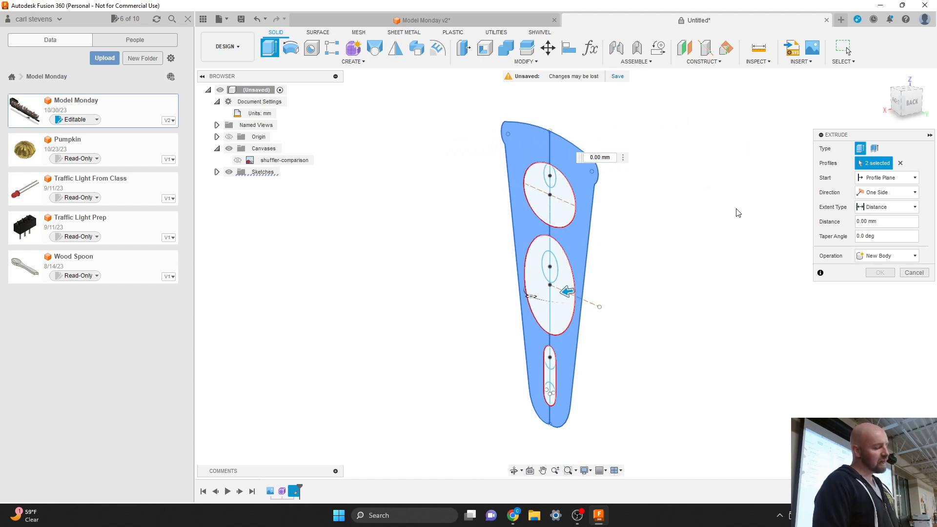
{"action": "left_click", "coordinate": [881, 179]}
{"action": "left_click", "coordinate": [880, 185]}
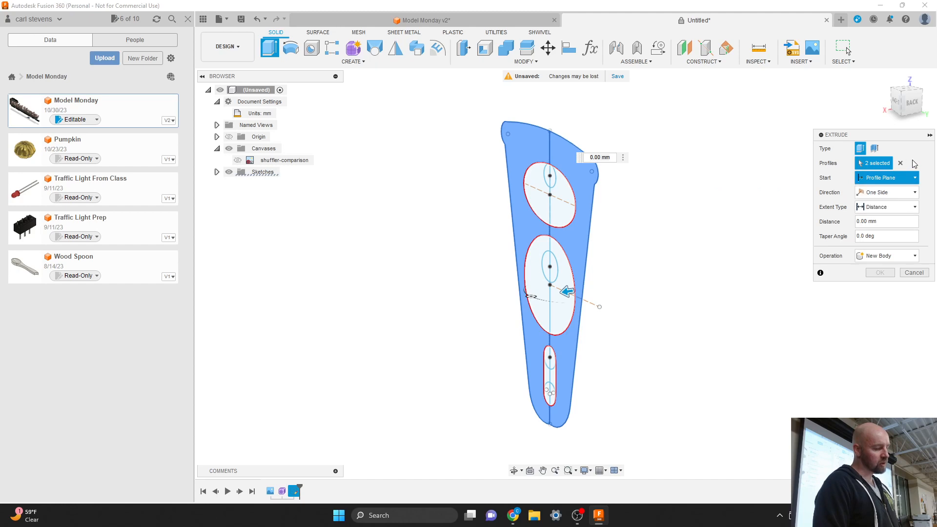
{"action": "left_click", "coordinate": [881, 194]}
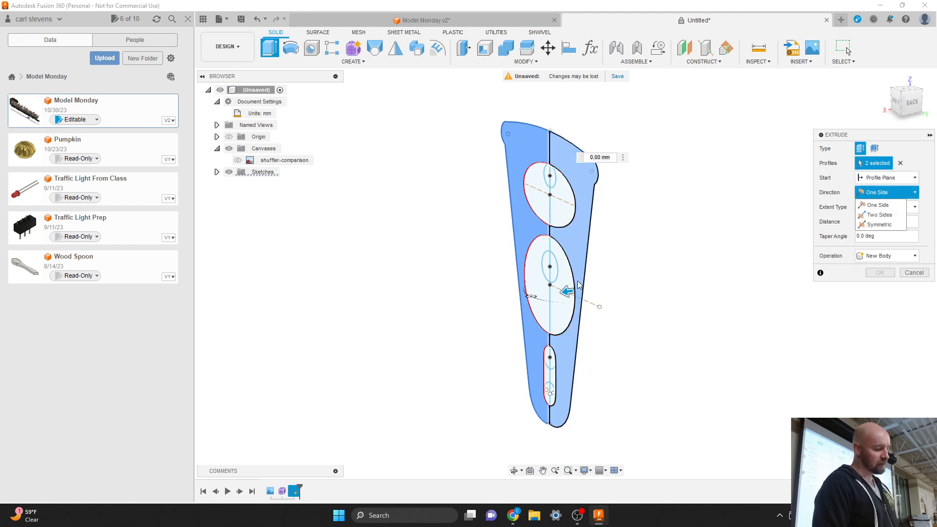
{"action": "left_click_drag", "start_coordinate": [567, 290], "coordinate": [537, 293]}
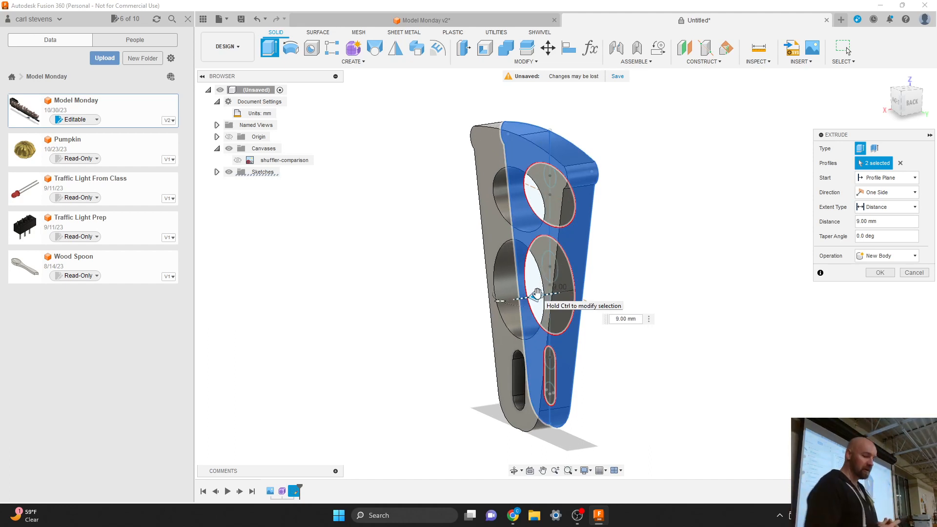
Make the plate extrusion symmetric with a whole-length distance of 0.25 in and complete it
{"action": "left_click", "coordinate": [876, 194]}
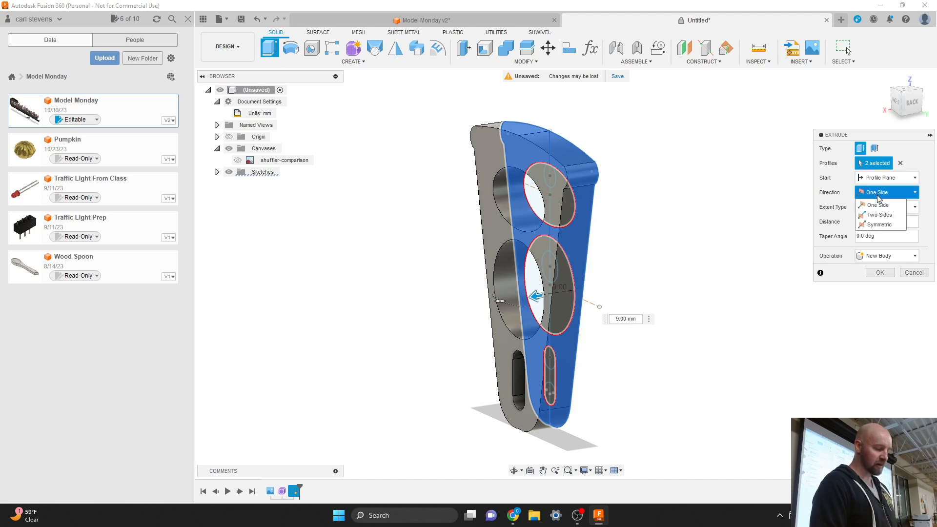
{"action": "left_click", "coordinate": [879, 225]}
{"action": "left_click", "coordinate": [883, 195]}
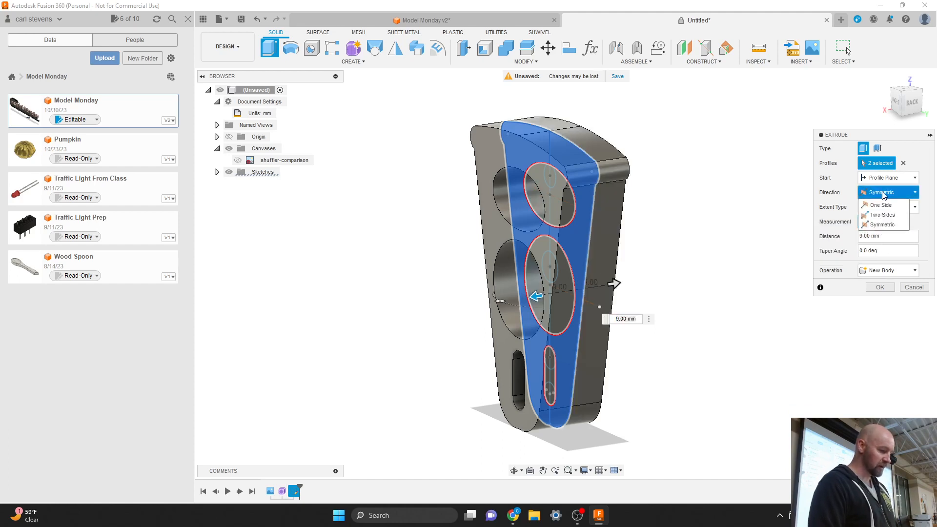
{"action": "left_click", "coordinate": [890, 132]}
{"action": "left_click_drag", "start_coordinate": [890, 133], "coordinate": [791, 142]}
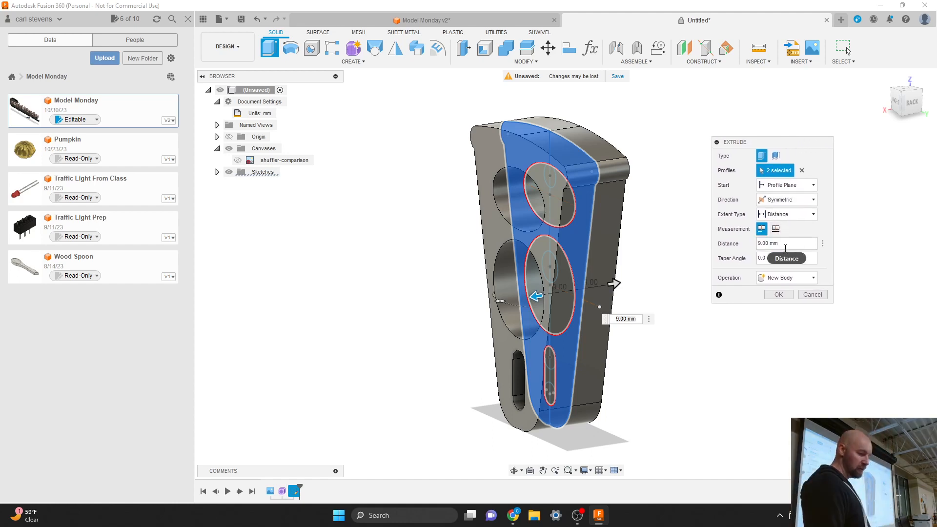
{"action": "left_click", "coordinate": [776, 242]}
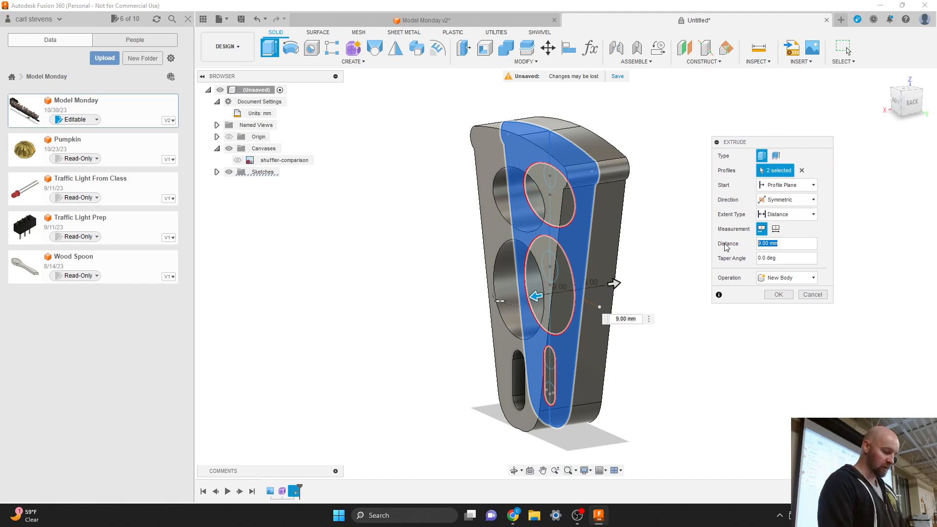
{"action": "type", "text": ".25"}
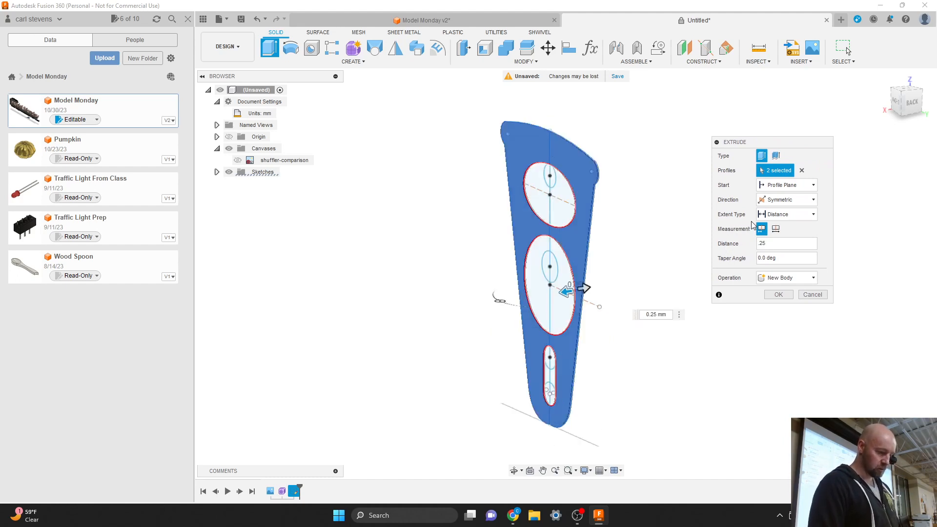
{"action": "type", "text": "in"}
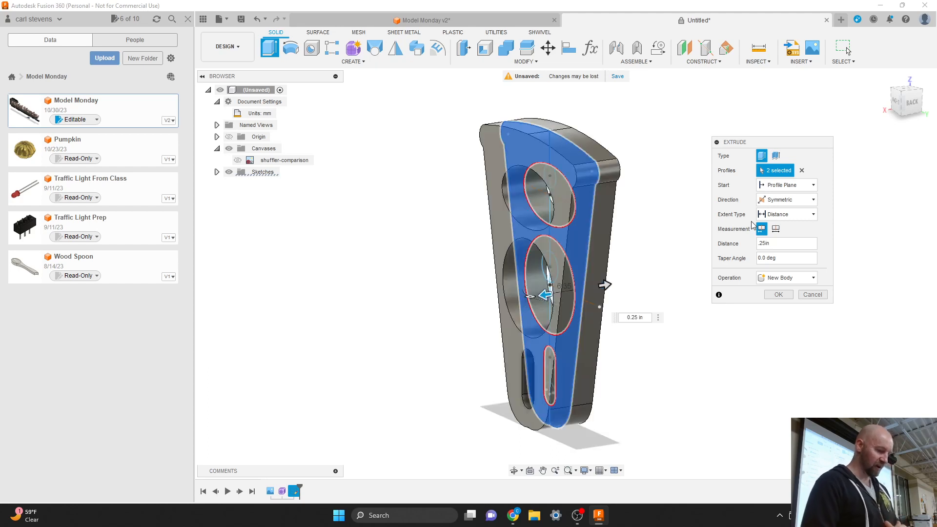
{"action": "left_click", "coordinate": [778, 229]}
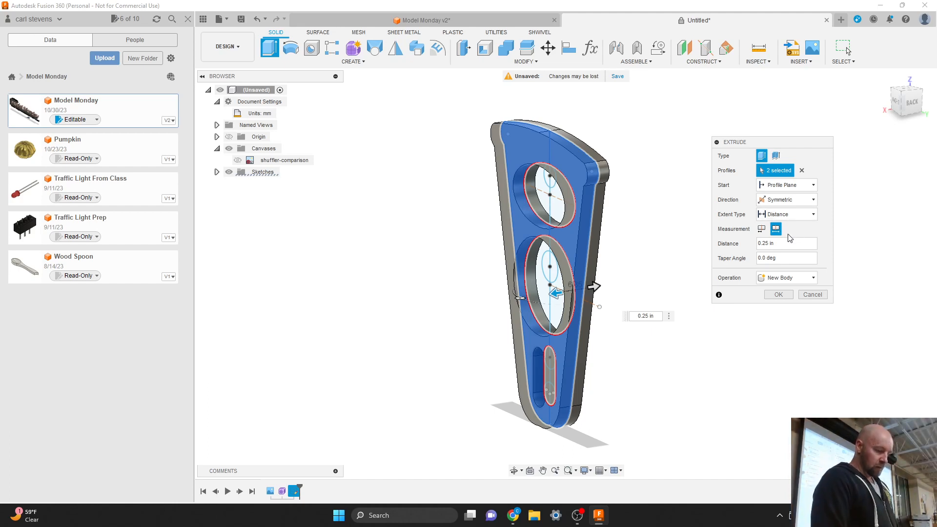
{"action": "left_click", "coordinate": [779, 295]}
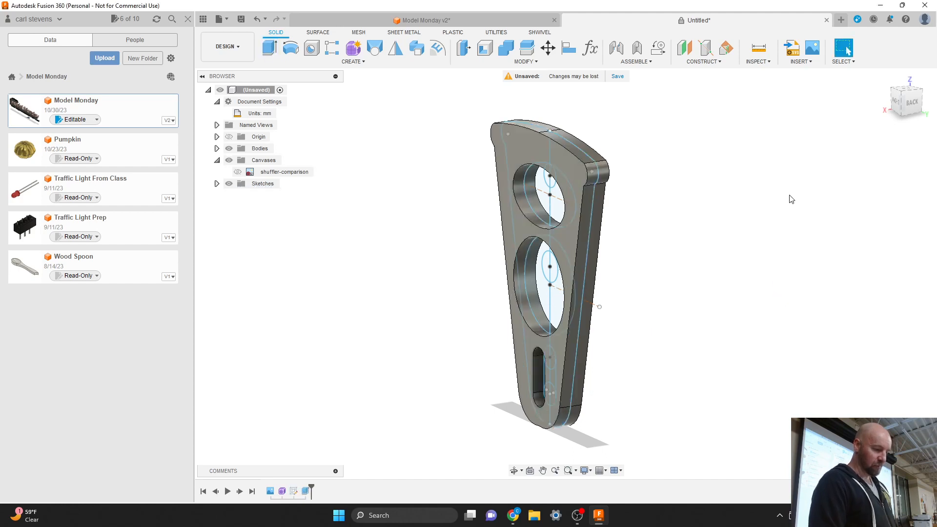
Rename the extruded plate body as Foot
{"action": "left_click_drag", "start_coordinate": [901, 105], "coordinate": [931, 104]}
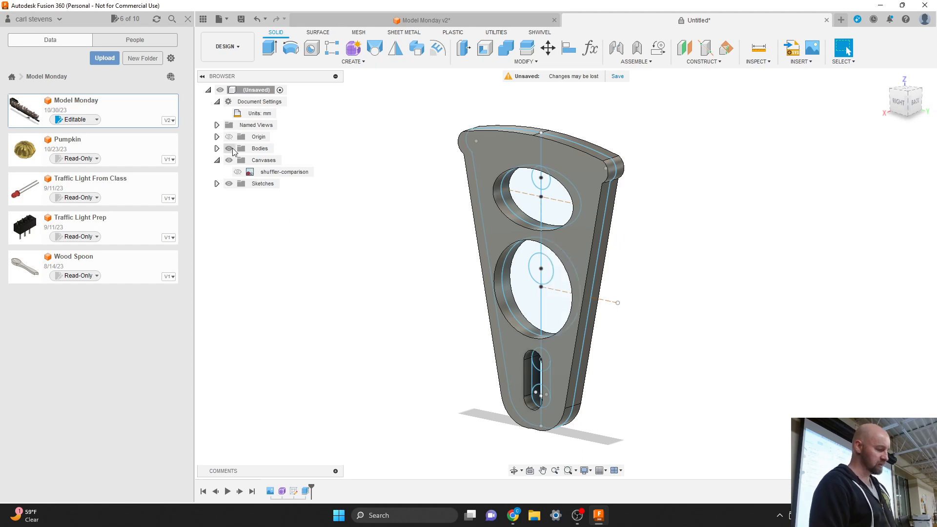
{"action": "left_click", "coordinate": [216, 148]}
{"action": "double_click", "coordinate": [267, 160]}
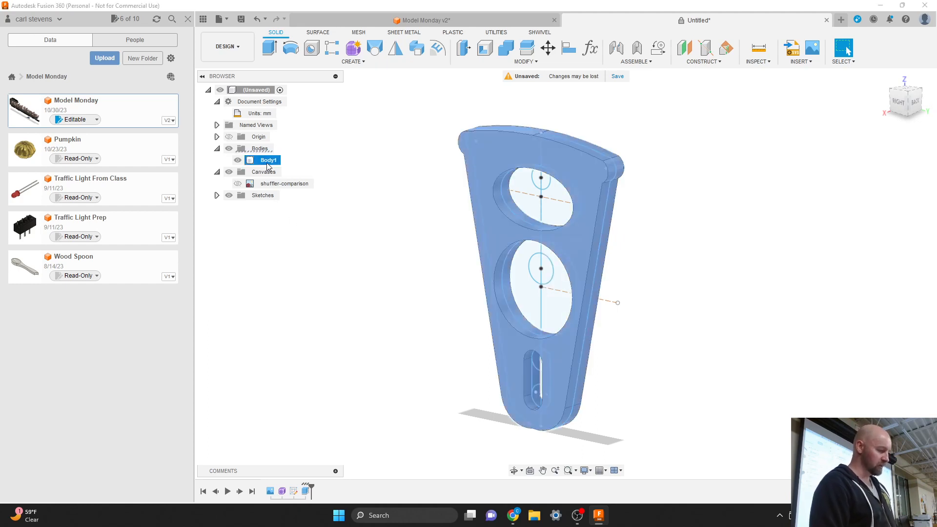
{"action": "type", "text": "Fo"}
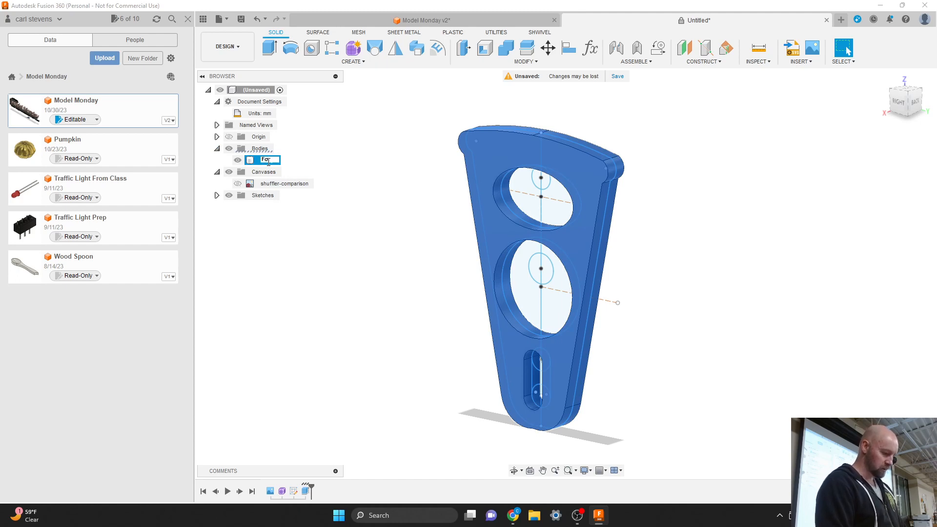
{"action": "type", "text": "o"}
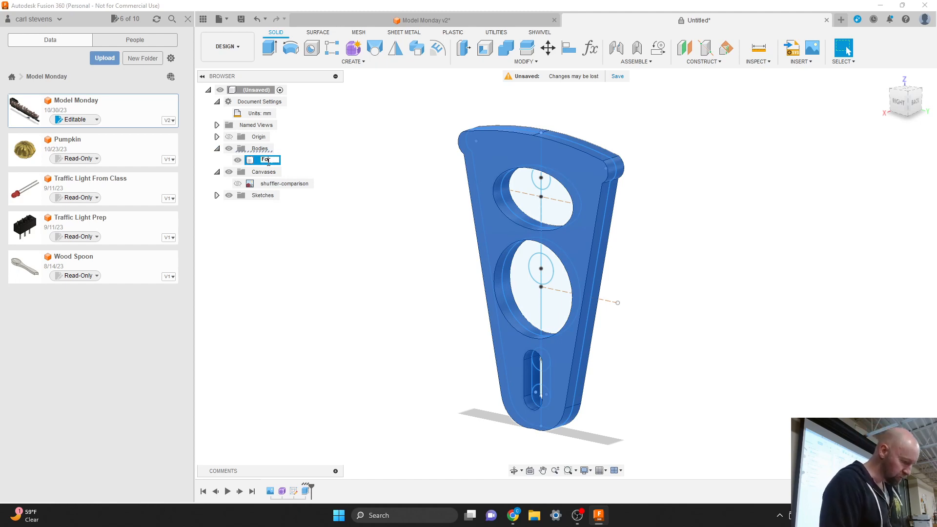
{"action": "type", "text": "t"}
{"action": "key", "text": "Return"}
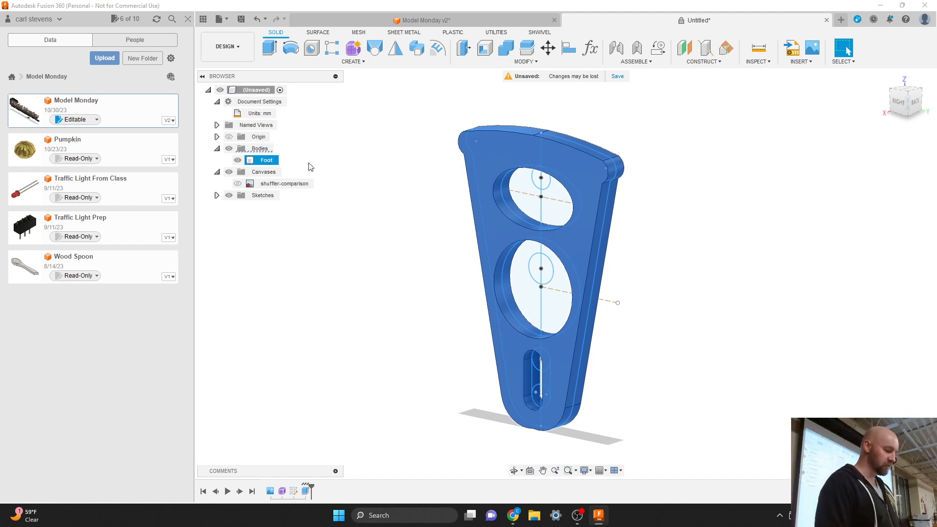
{"action": "key", "text": "Escape"}
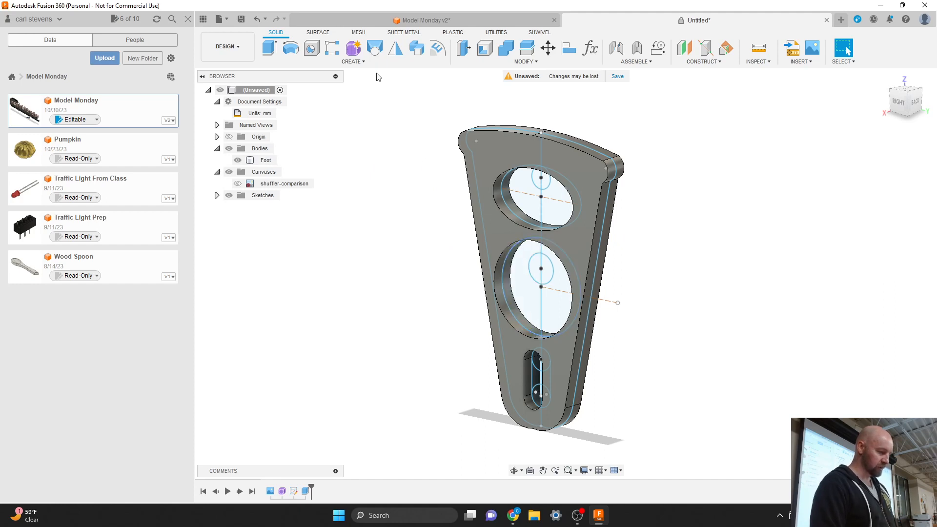
Start an extrusion of both halves of the large middle circle's profile, excluding the small circle inside it
{"action": "left_click", "coordinate": [355, 62]}
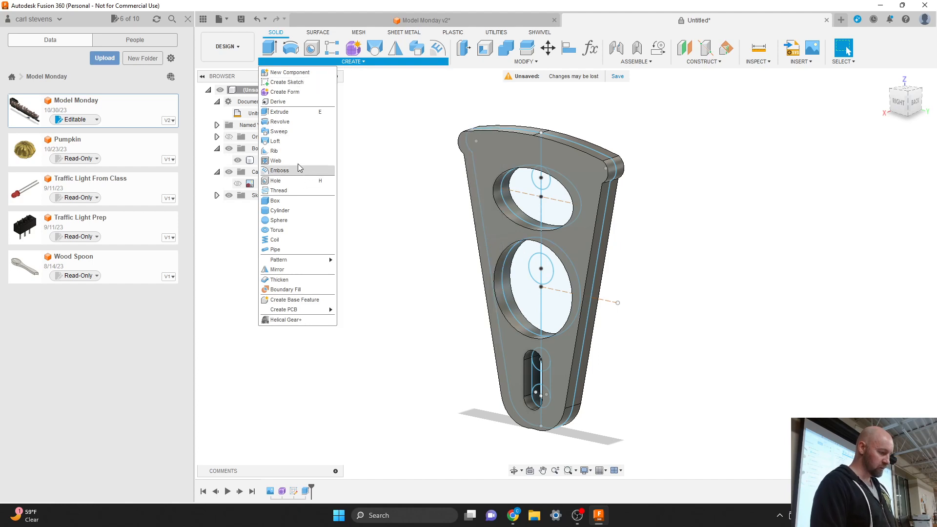
{"action": "left_click", "coordinate": [291, 112]}
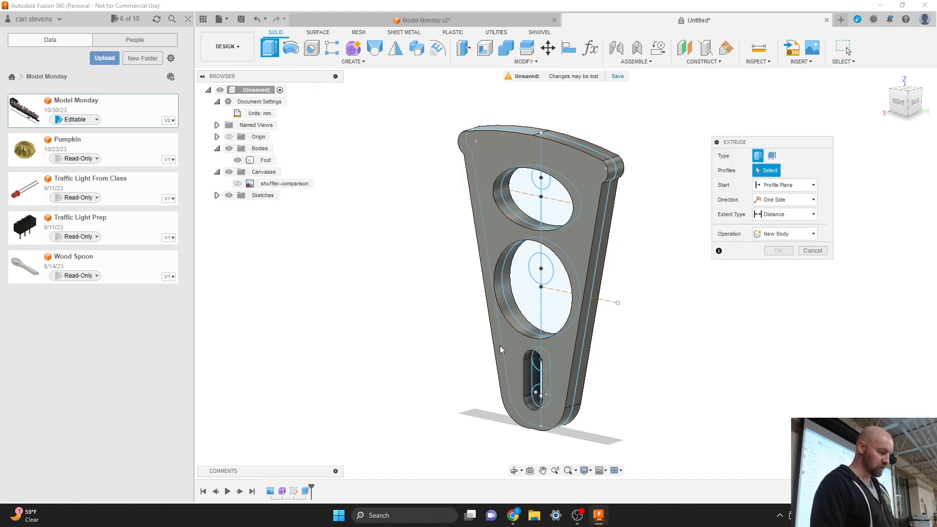
{"action": "left_click", "coordinate": [551, 318]}
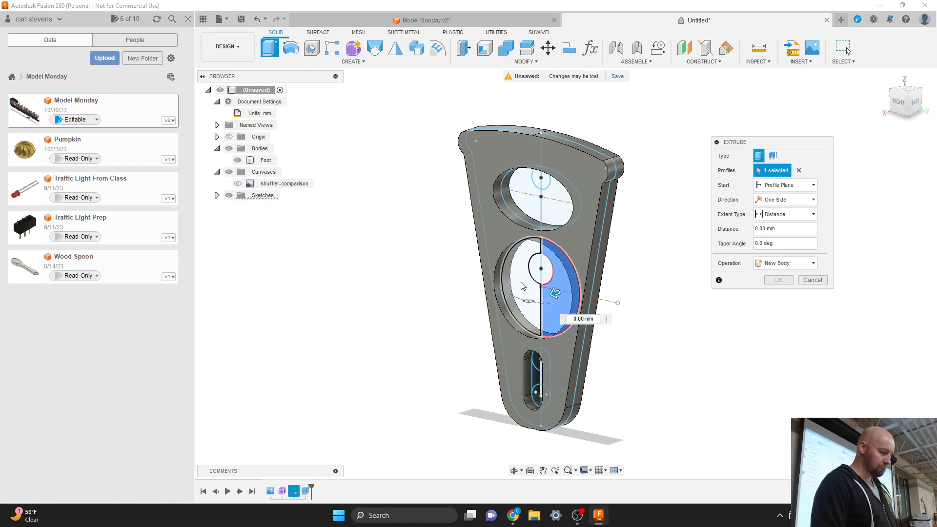
{"action": "left_click", "coordinate": [522, 288]}
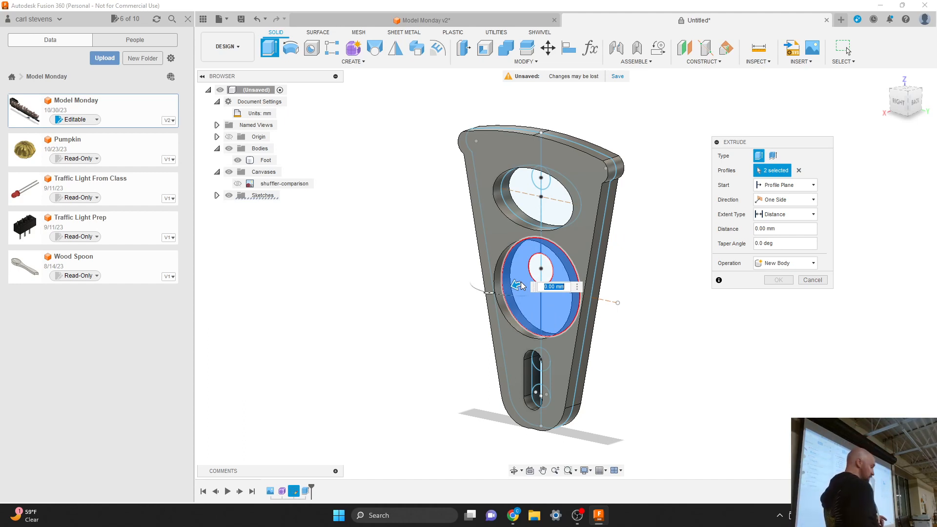
{"action": "left_click", "coordinate": [900, 103]}
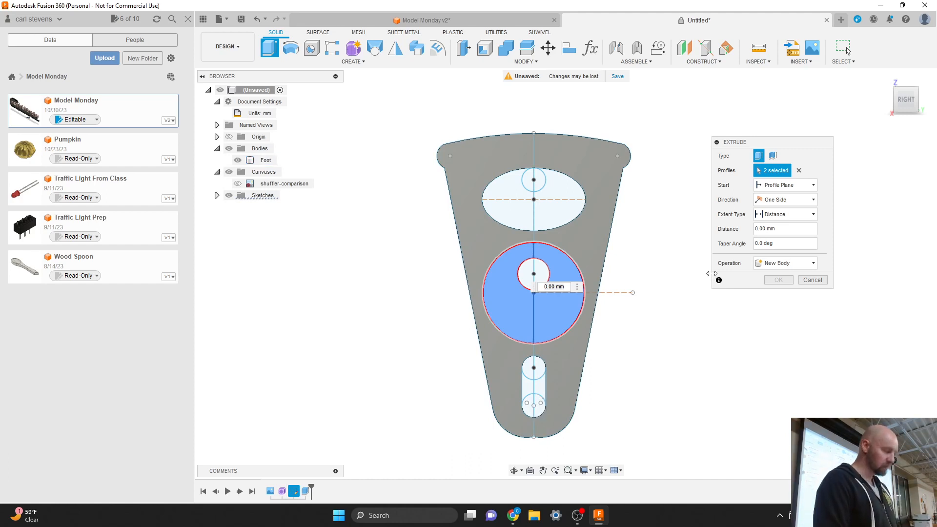
{"action": "mouse_move", "coordinate": [711, 276]}
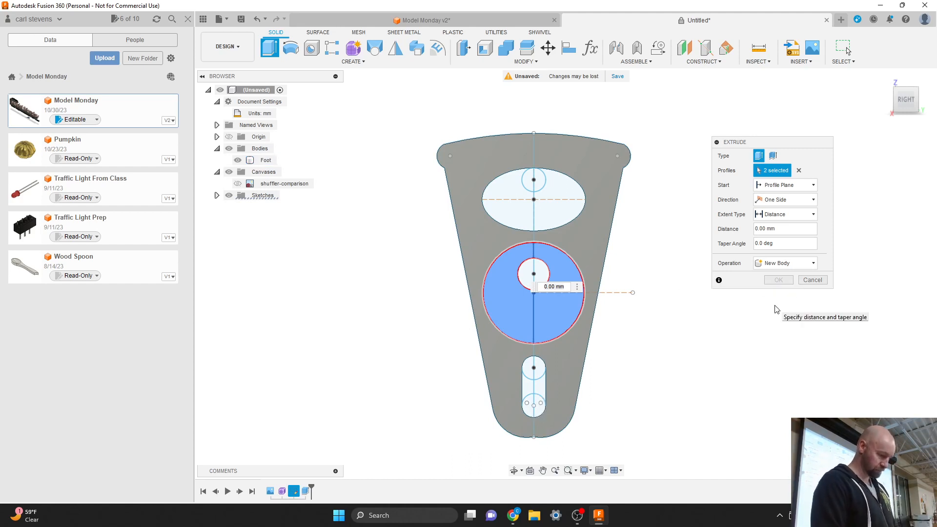
{"action": "left_click", "coordinate": [899, 105]}
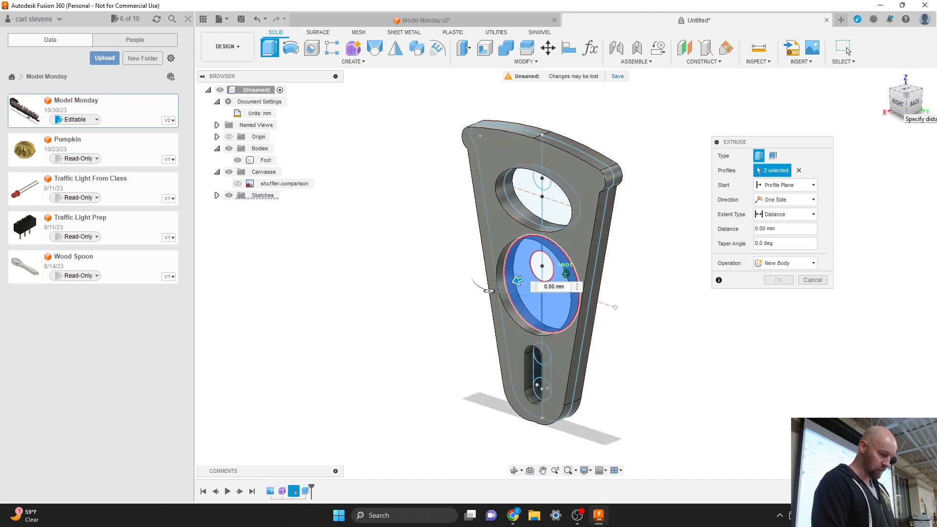
Extrude the circle profile symmetrically as a new body with a whole-length distance of 0.25 in
{"action": "left_click", "coordinate": [787, 201]}
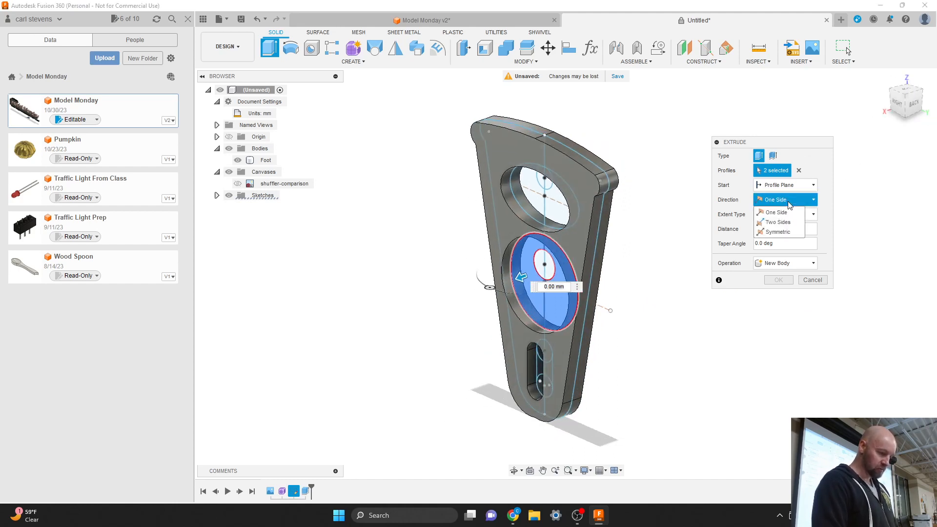
{"action": "left_click", "coordinate": [779, 234]}
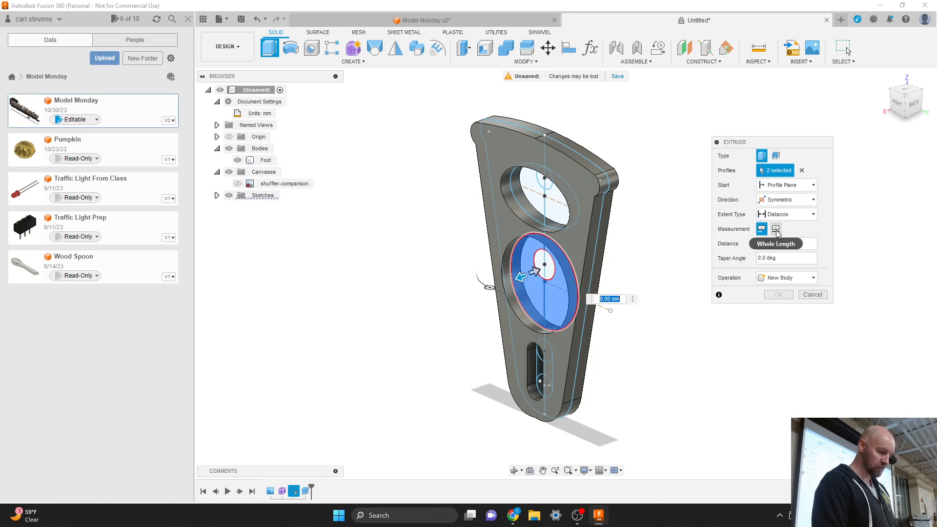
{"action": "left_click", "coordinate": [776, 229]}
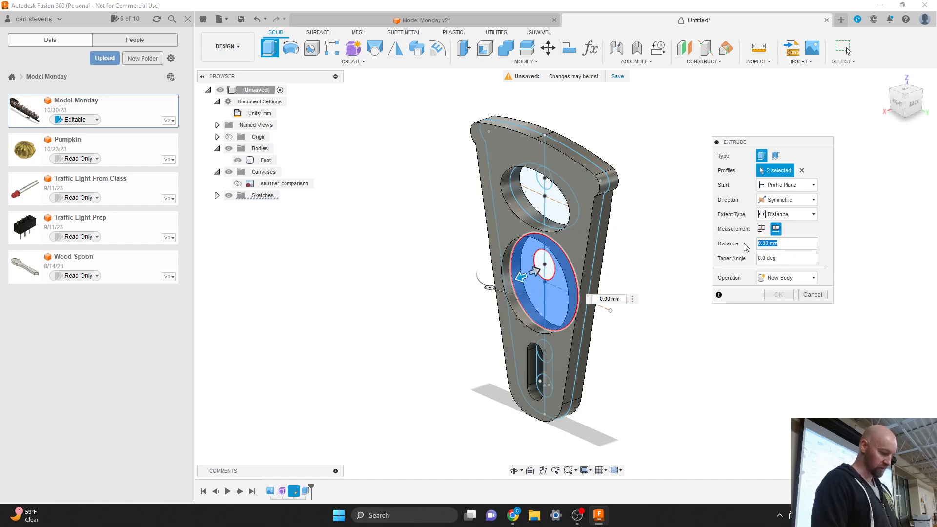
{"action": "type", "text": ".25in"}
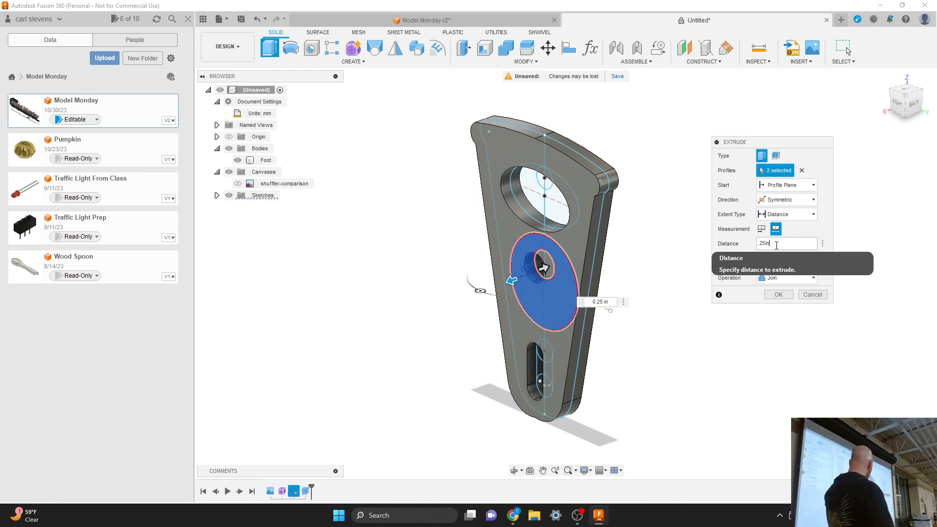
{"action": "left_click", "coordinate": [788, 278]}
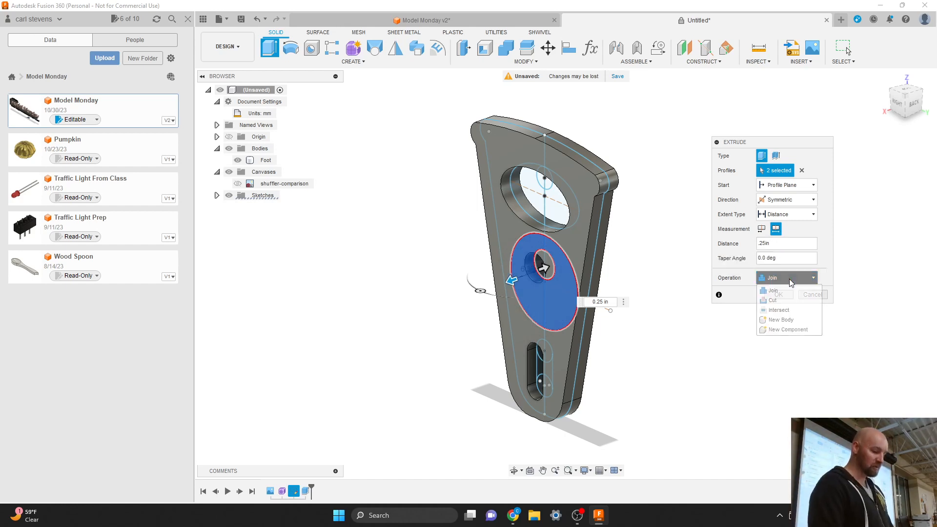
{"action": "left_click", "coordinate": [784, 320]}
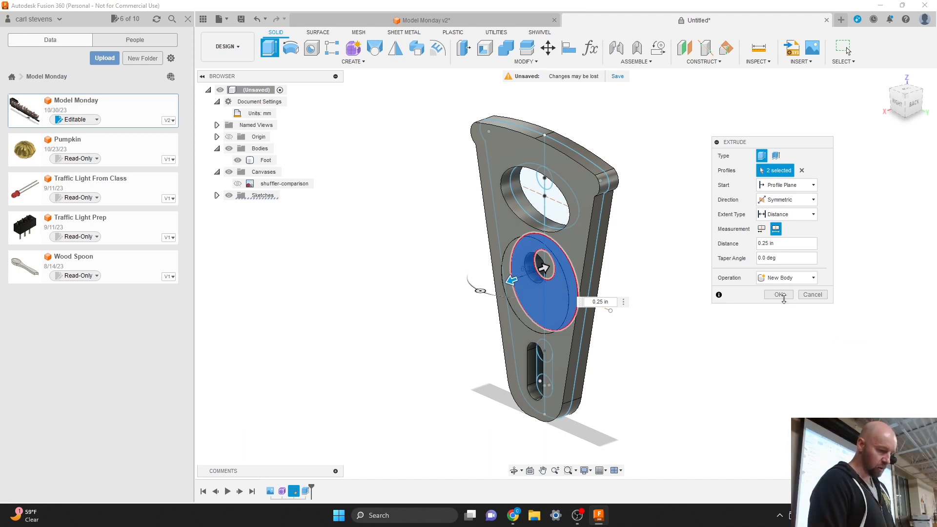
{"action": "left_click", "coordinate": [779, 296]}
Rename the extruded disc body as Cam
{"action": "scroll", "coordinate": [690, 345], "scroll_direction": "down", "scroll_amount": 1}
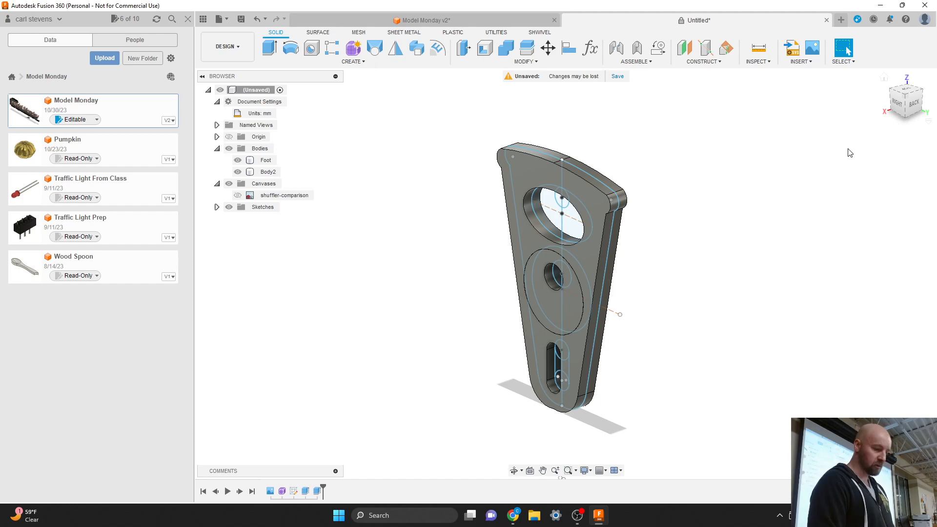
{"action": "middle_click_drag", "start_coordinate": [565, 273], "coordinate": [518, 261], "text": "shift"}
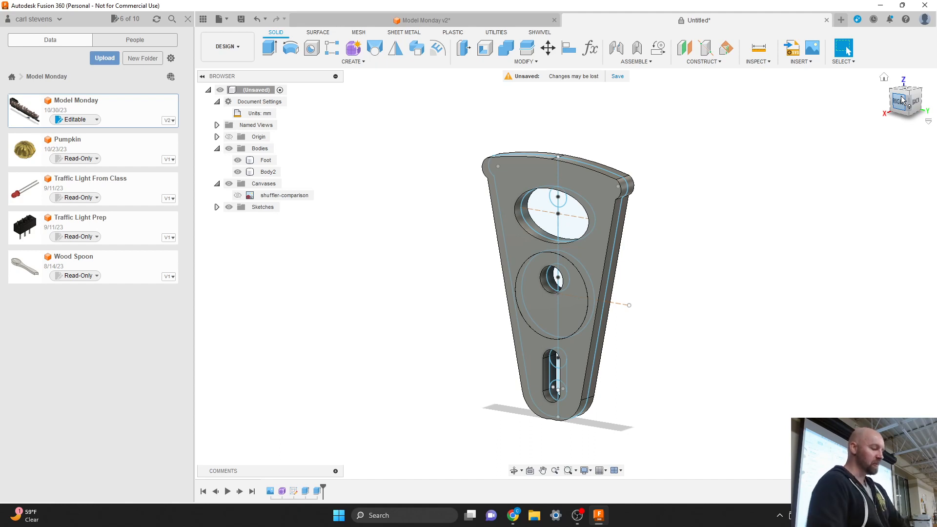
{"action": "left_click", "coordinate": [359, 64]}
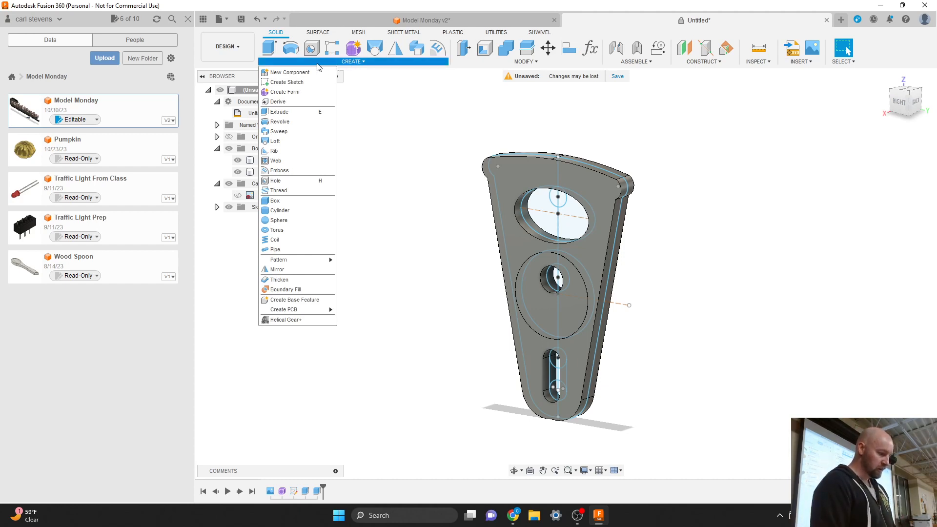
{"action": "left_click", "coordinate": [415, 110]}
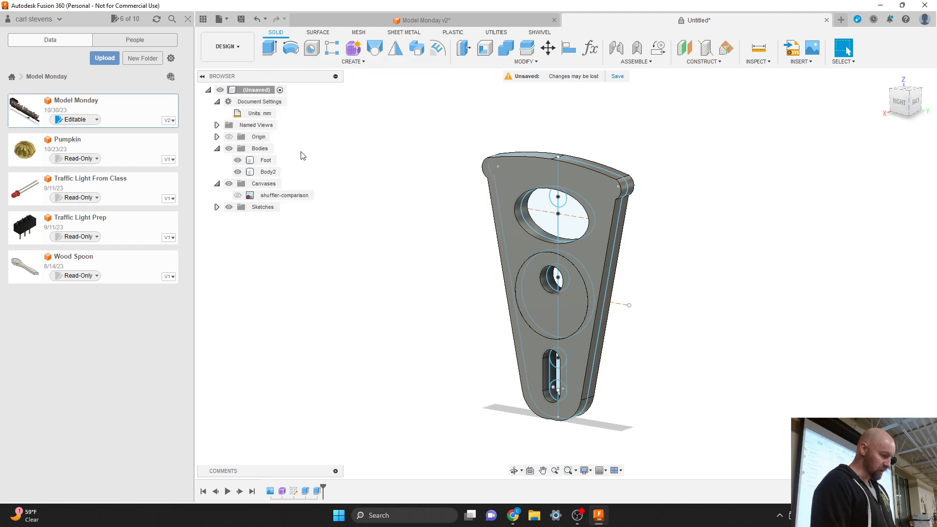
{"action": "left_click", "coordinate": [267, 173]}
{"action": "left_click", "coordinate": [267, 173]}
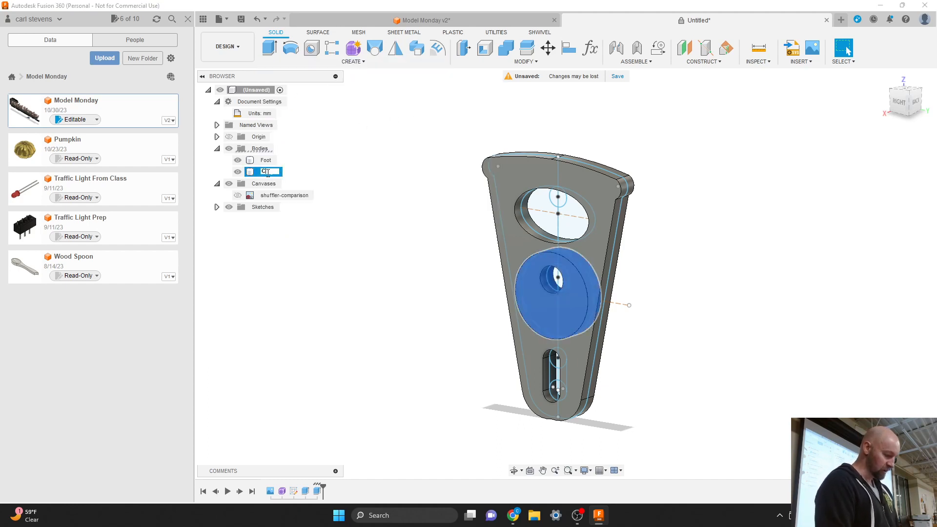
{"action": "type", "text": "Cam"}
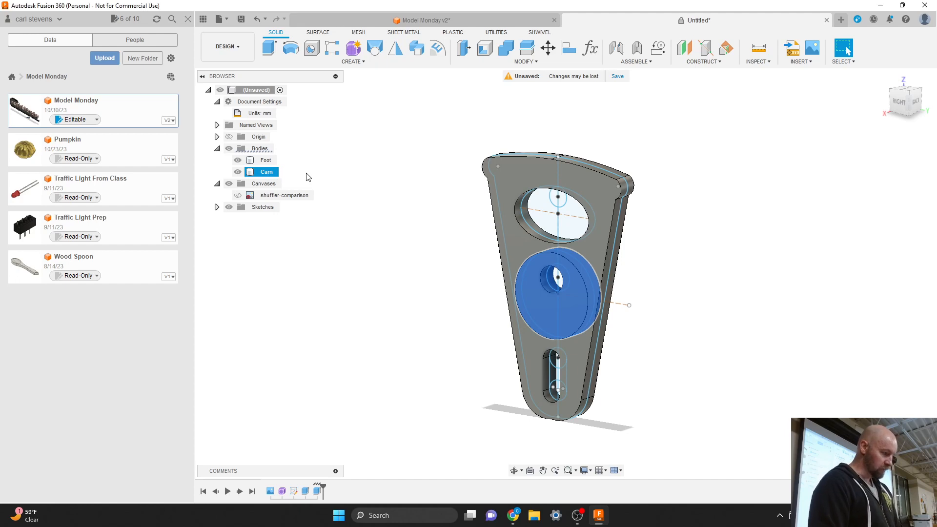
{"action": "left_click", "coordinate": [308, 177]}
{"action": "left_click", "coordinate": [266, 161]}
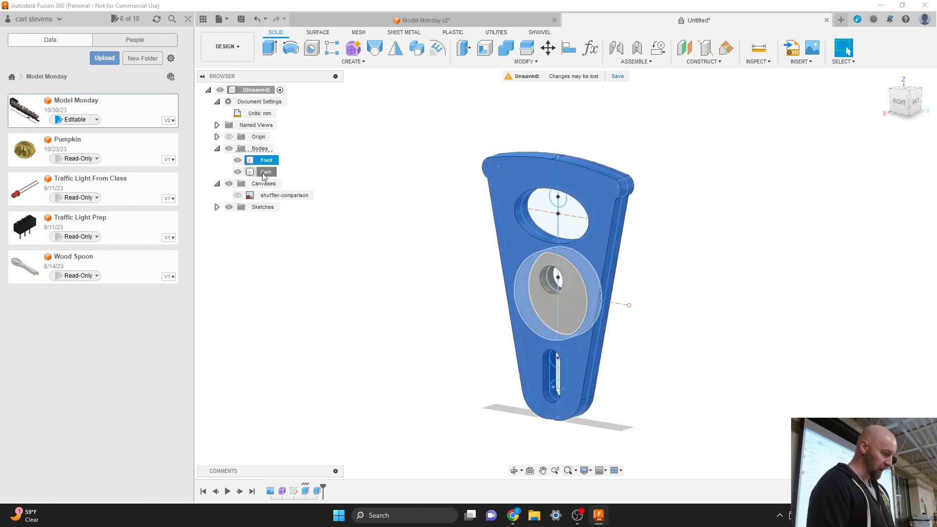
{"action": "left_click", "coordinate": [266, 172], "text": "ctrl"}
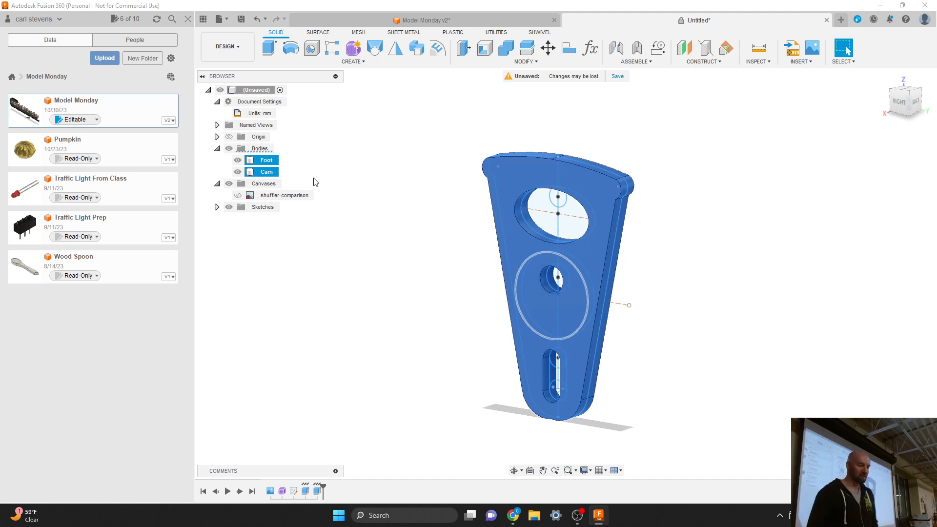
{"action": "left_click", "coordinate": [346, 169]}
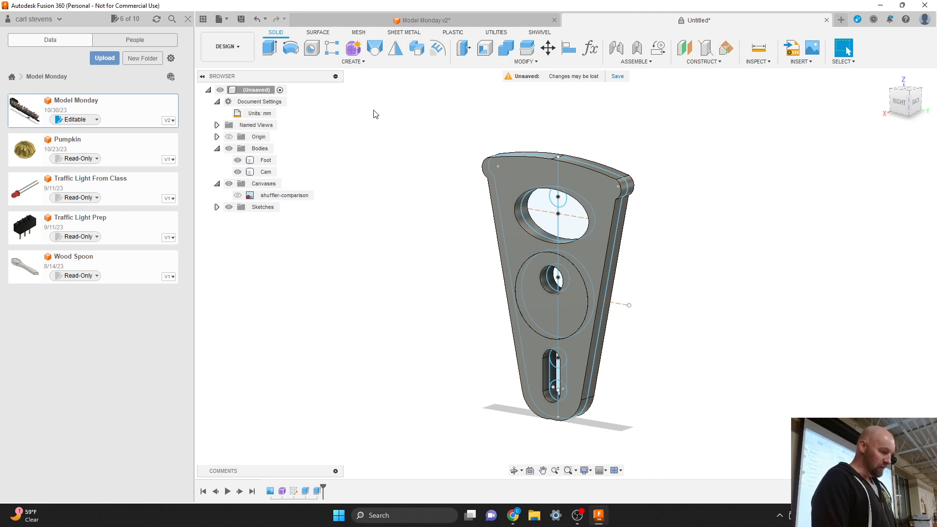
Start a rectangular pattern of bodies with the Foot and Cam as its objects
{"action": "left_click", "coordinate": [359, 60]}
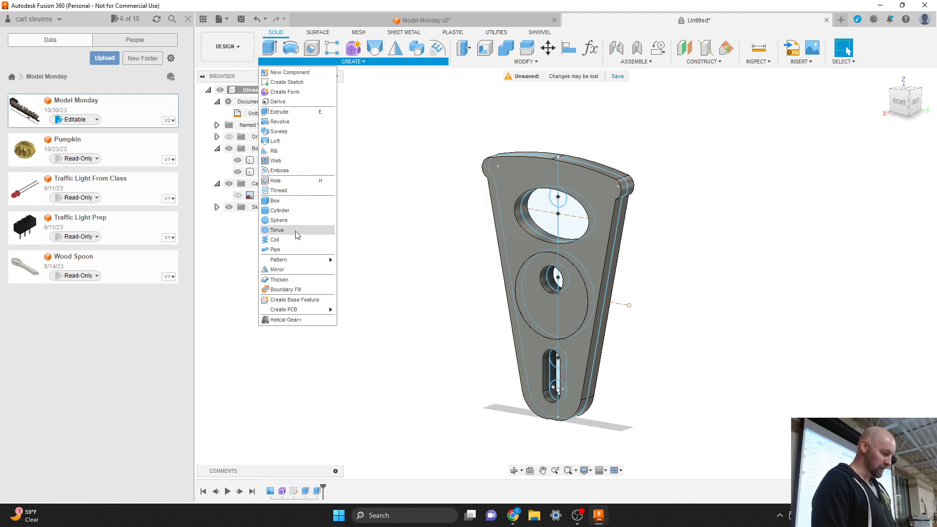
{"action": "mouse_move", "coordinate": [295, 262]}
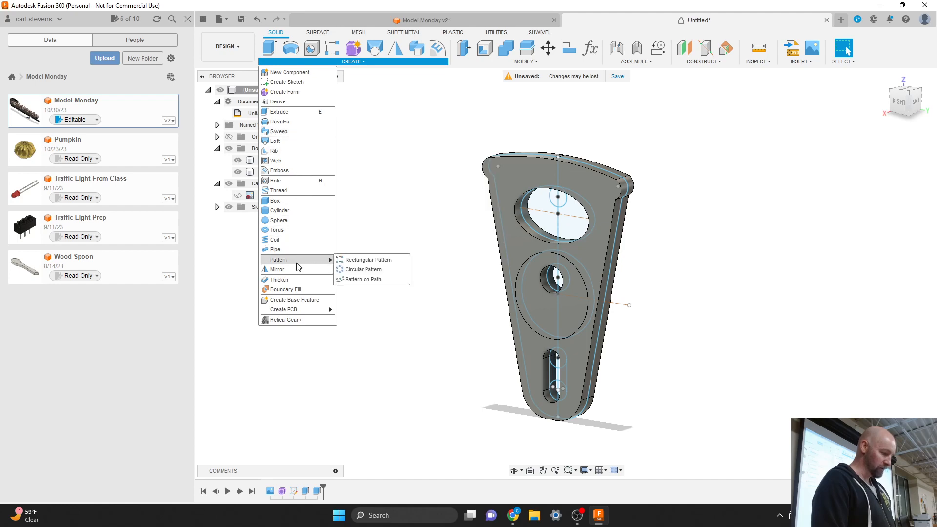
{"action": "left_click", "coordinate": [354, 262]}
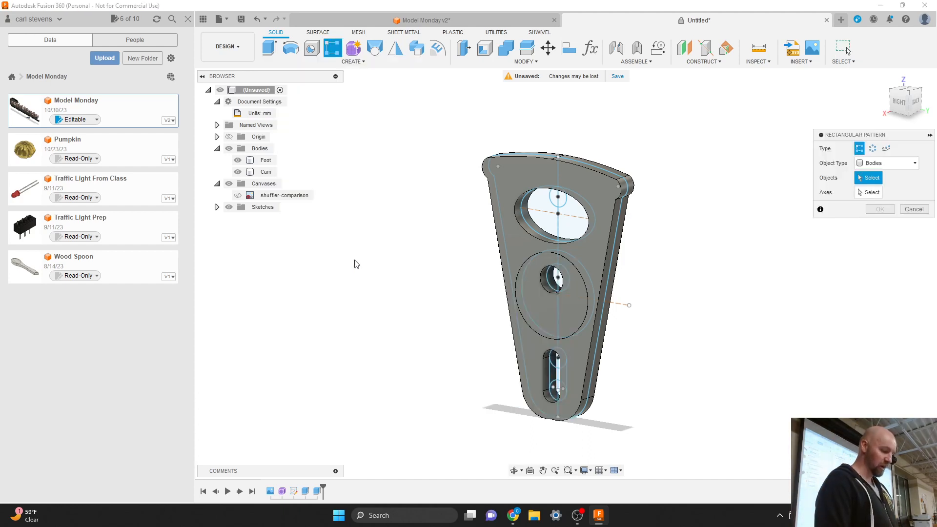
{"action": "left_click", "coordinate": [512, 244]}
{"action": "left_click", "coordinate": [546, 291]}
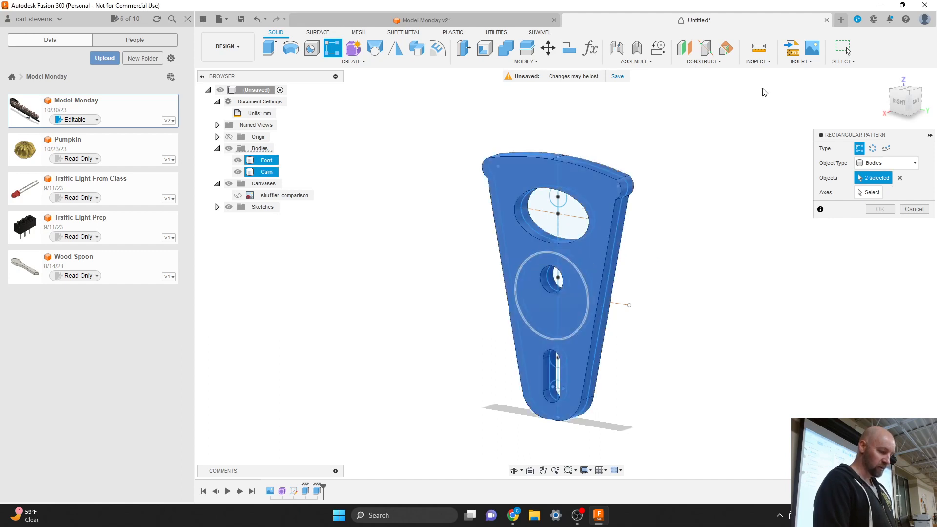
{"action": "left_click_drag", "start_coordinate": [855, 138], "coordinate": [728, 168]}
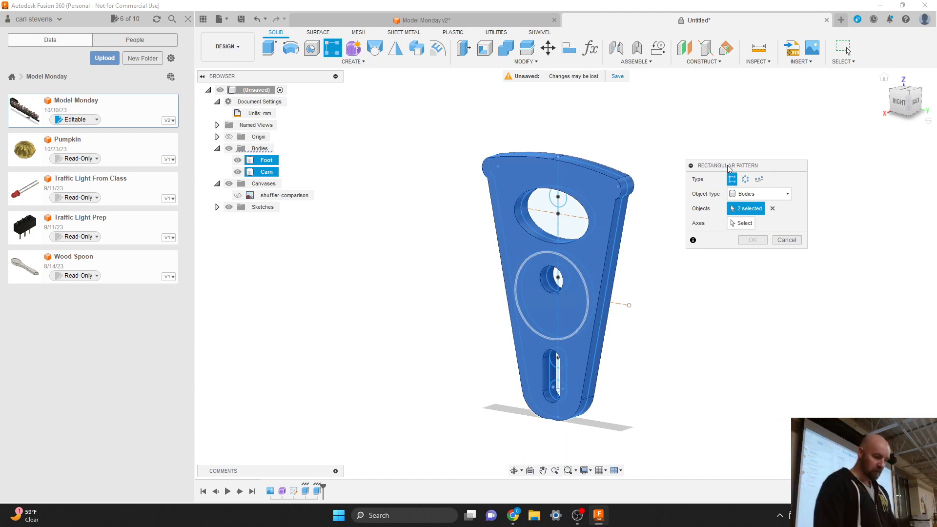
Choose the red X axis as the pattern direction and pull the copies out to a 20 mm extent
{"action": "left_click", "coordinate": [748, 224]}
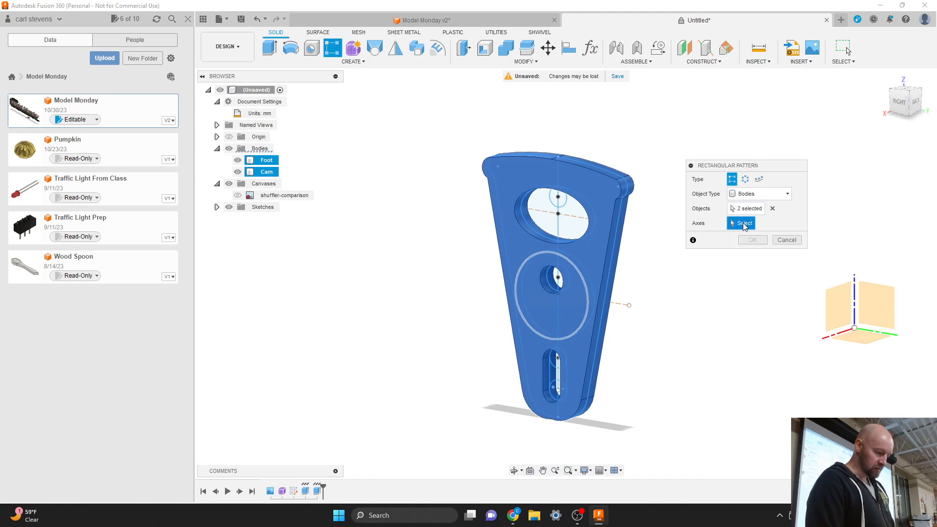
{"action": "left_click", "coordinate": [830, 339]}
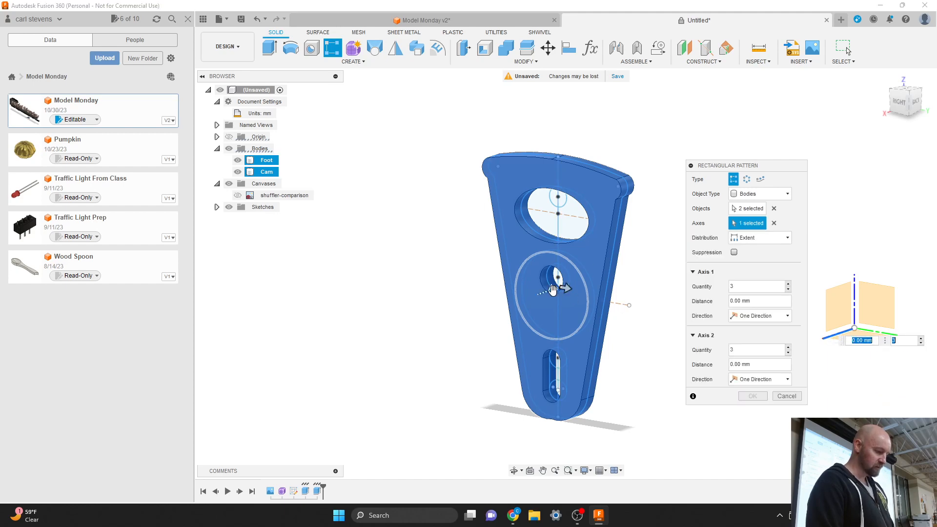
{"action": "left_click_drag", "start_coordinate": [559, 290], "coordinate": [512, 299]}
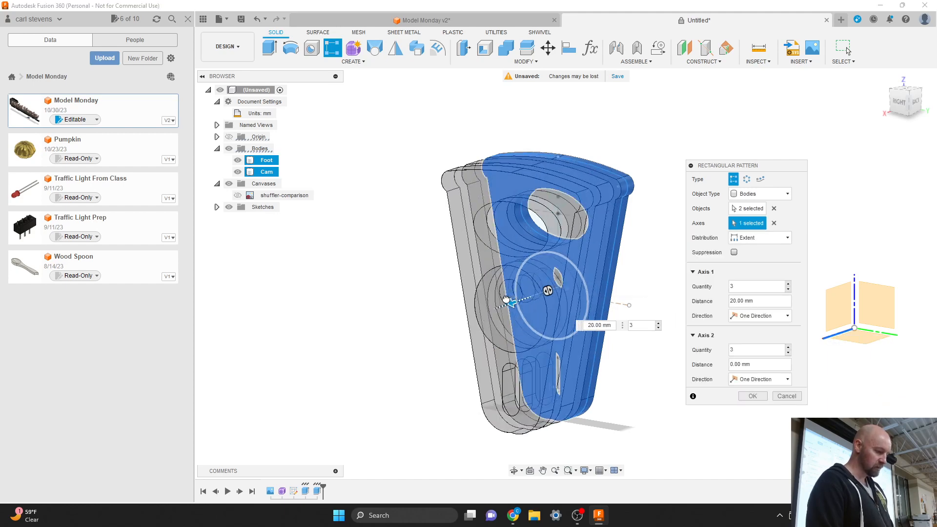
{"action": "mouse_move", "coordinate": [901, 104]}
{"action": "left_mouse_down"}
{"action": "mouse_move", "coordinate": [867, 101]}
{"action": "mouse_move", "coordinate": [904, 106]}
{"action": "left_mouse_up"}
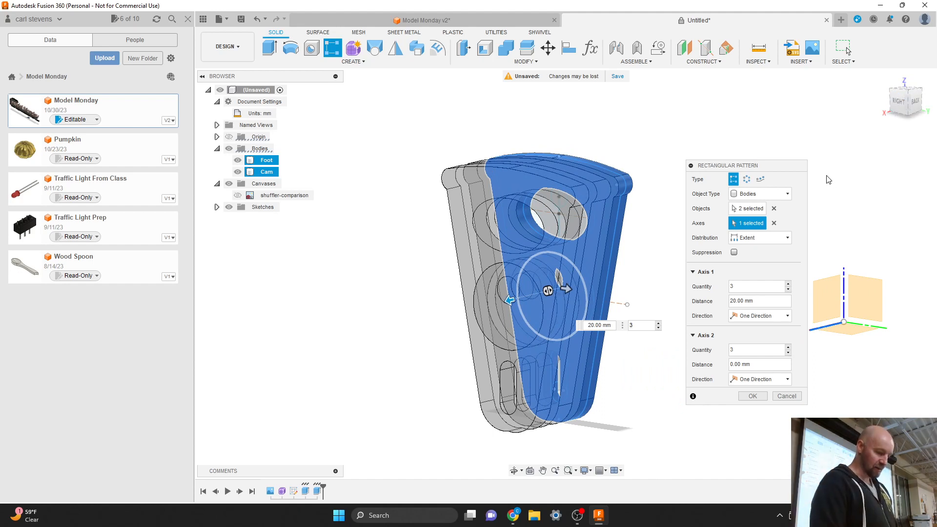
Make the Axis 1 pattern direction symmetric and pull the outer copies out to a 25 mm extent
{"action": "left_click", "coordinate": [755, 318]}
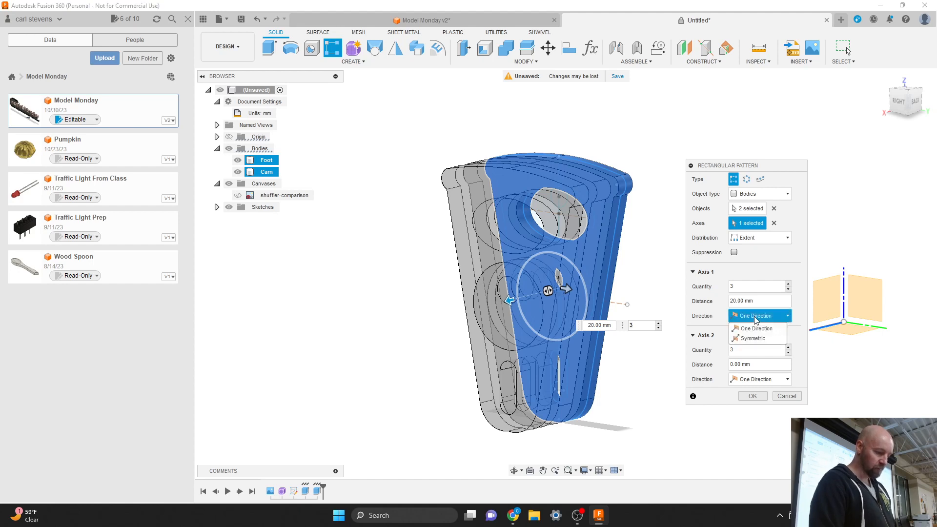
{"action": "left_click", "coordinate": [753, 339]}
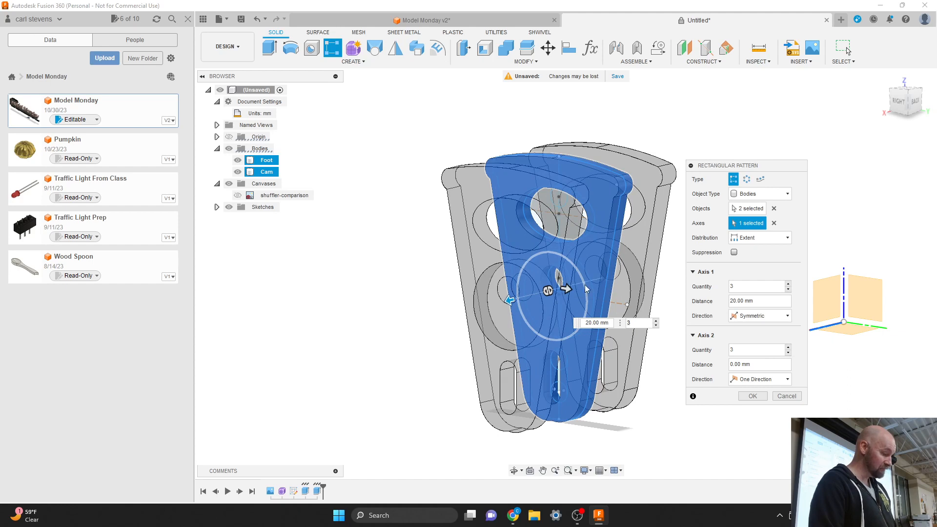
{"action": "left_click_drag", "start_coordinate": [505, 301], "coordinate": [531, 294]}
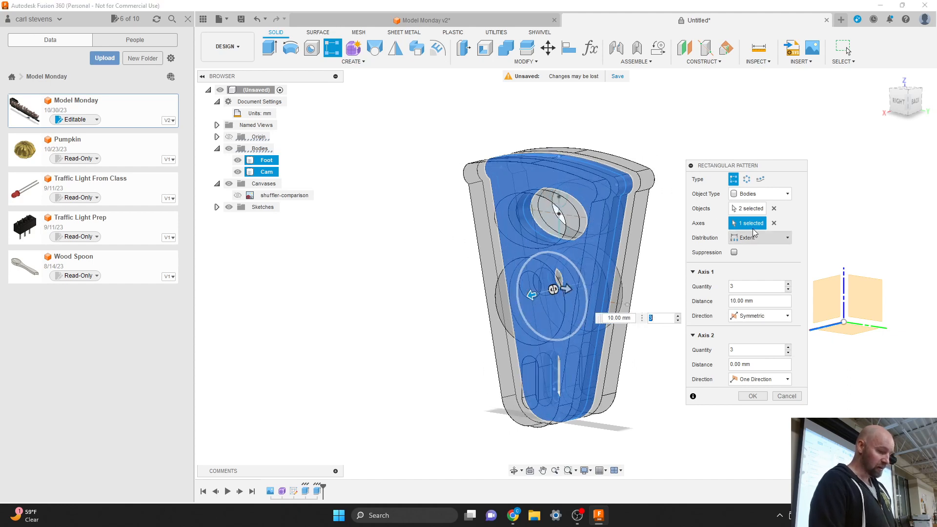
{"action": "left_click_drag", "start_coordinate": [741, 169], "coordinate": [734, 141]}
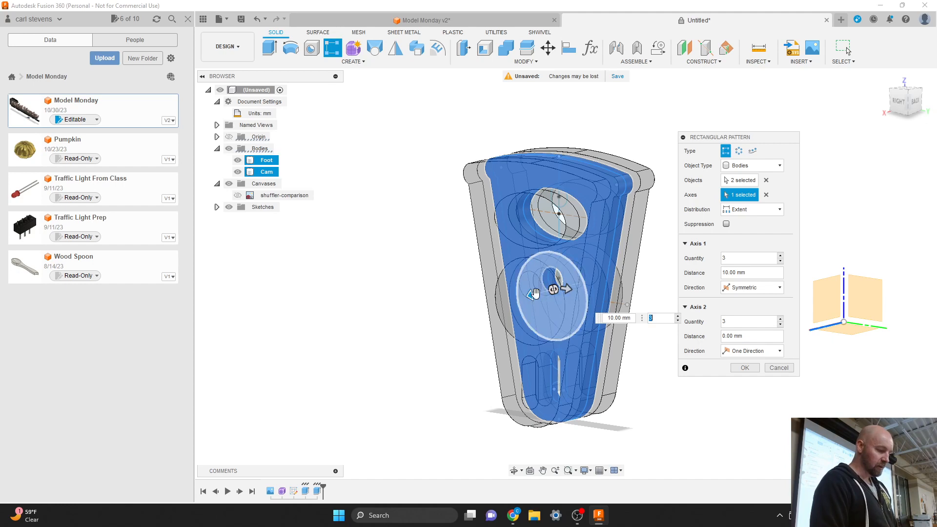
{"action": "left_click_drag", "start_coordinate": [530, 295], "coordinate": [499, 302]}
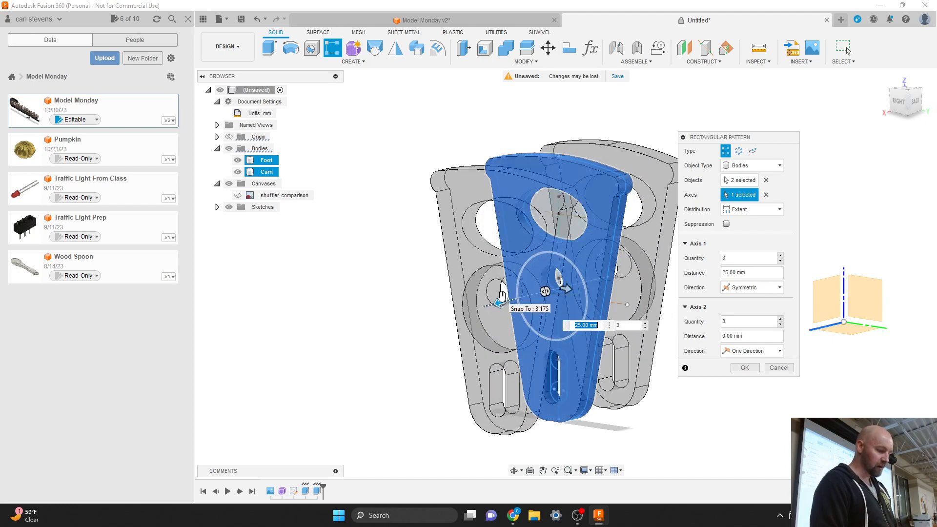
Switch the rectangular pattern's distribution from extent to spacing
{"action": "left_click", "coordinate": [749, 273]}
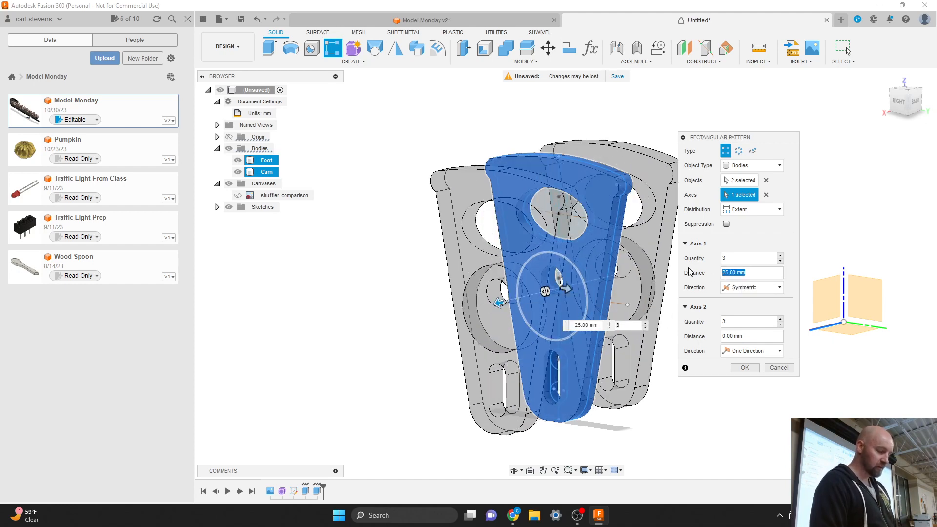
{"action": "left_click", "coordinate": [906, 106]}
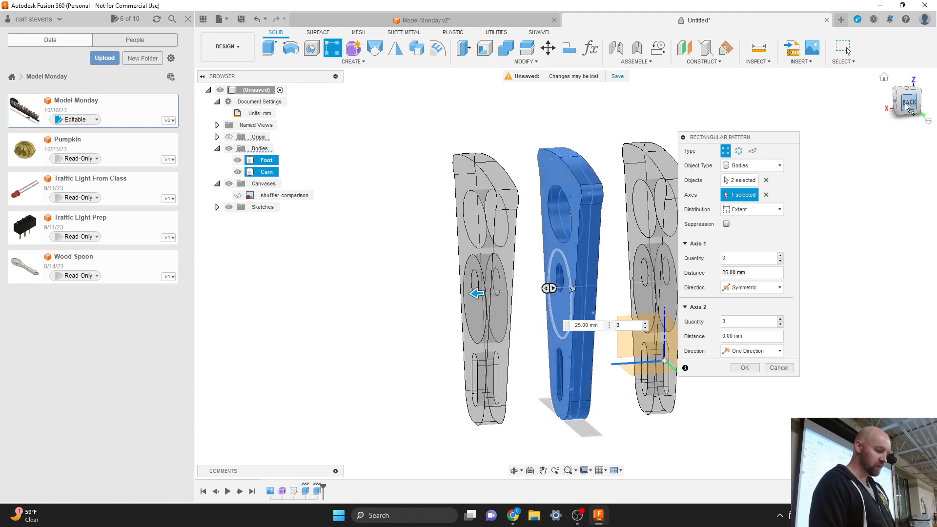
{"action": "left_click", "coordinate": [742, 259]}
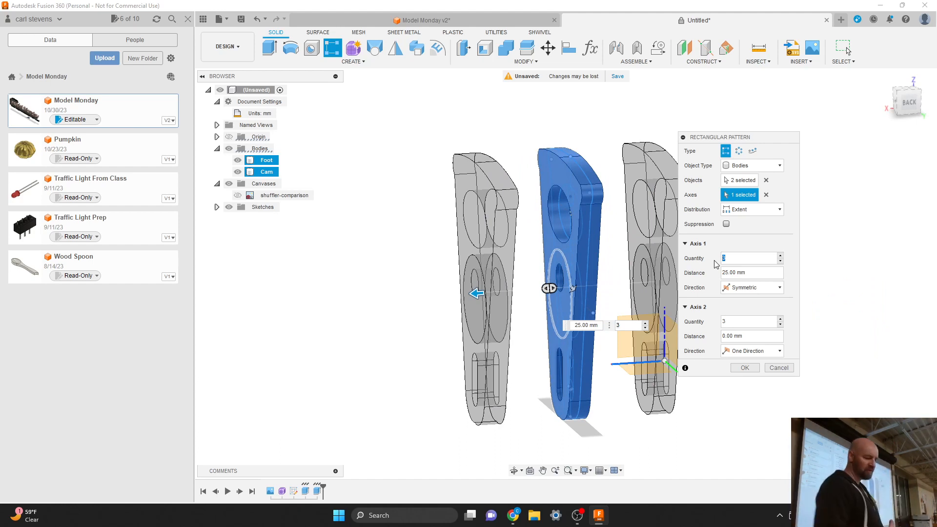
{"action": "left_click", "coordinate": [755, 216]}
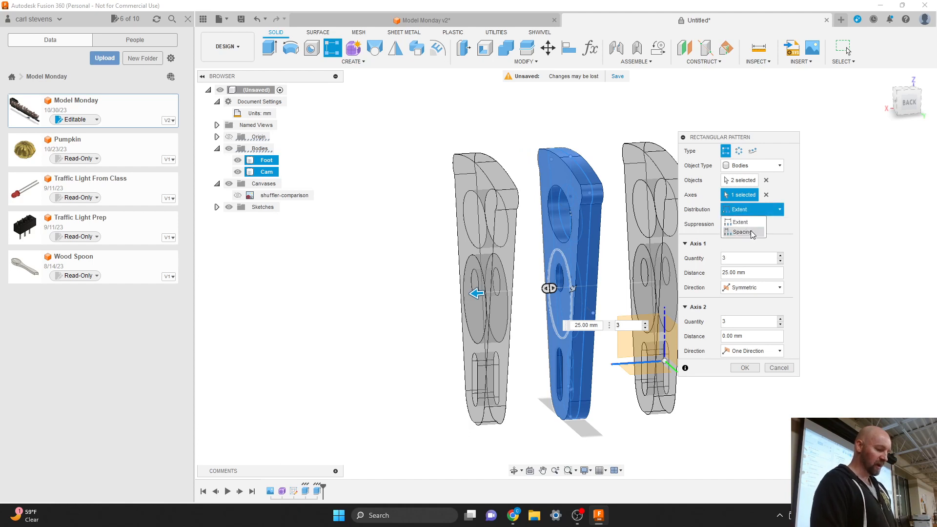
{"action": "left_click", "coordinate": [743, 233]}
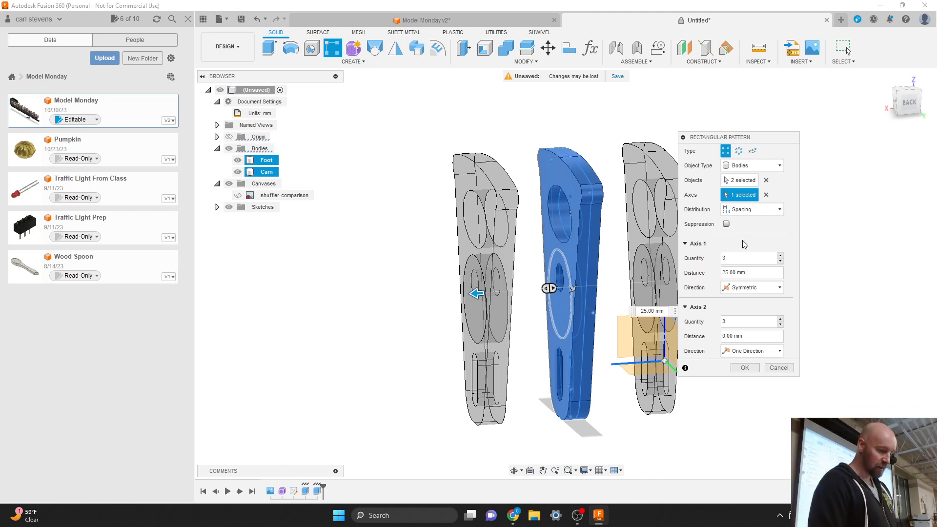
Set the Axis 1 spacing distance to .25in+1mm
{"action": "left_click_drag", "start_coordinate": [751, 274], "coordinate": [714, 277]}
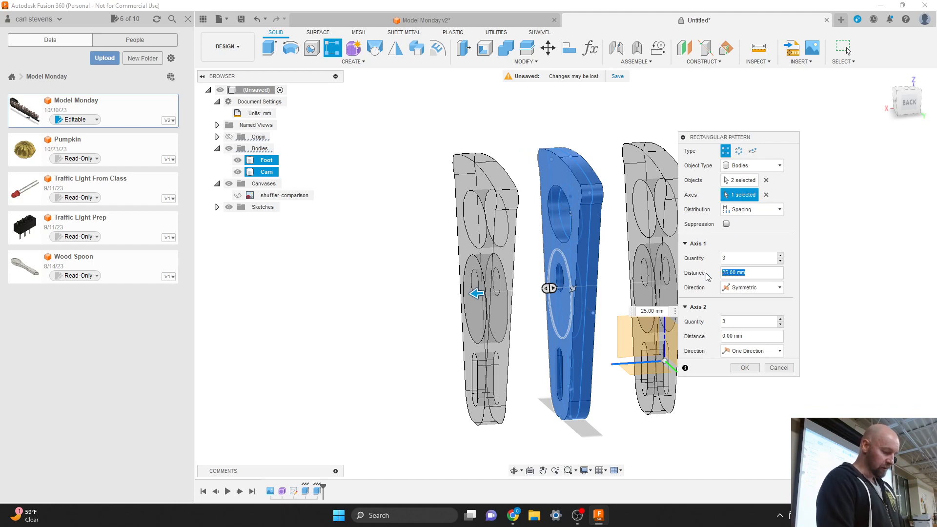
{"action": "key", "text": "BackSpace"}
{"action": "type", "text": ".25"}
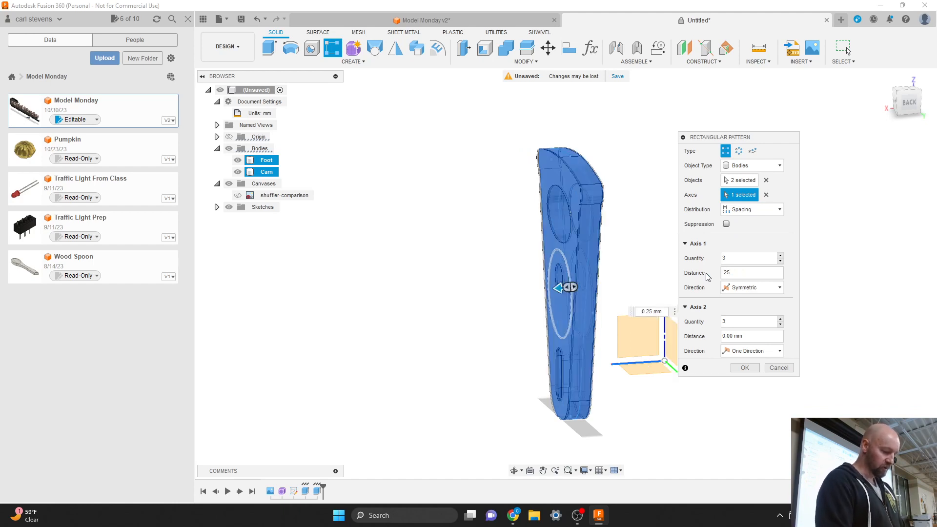
{"action": "type", "text": "in"}
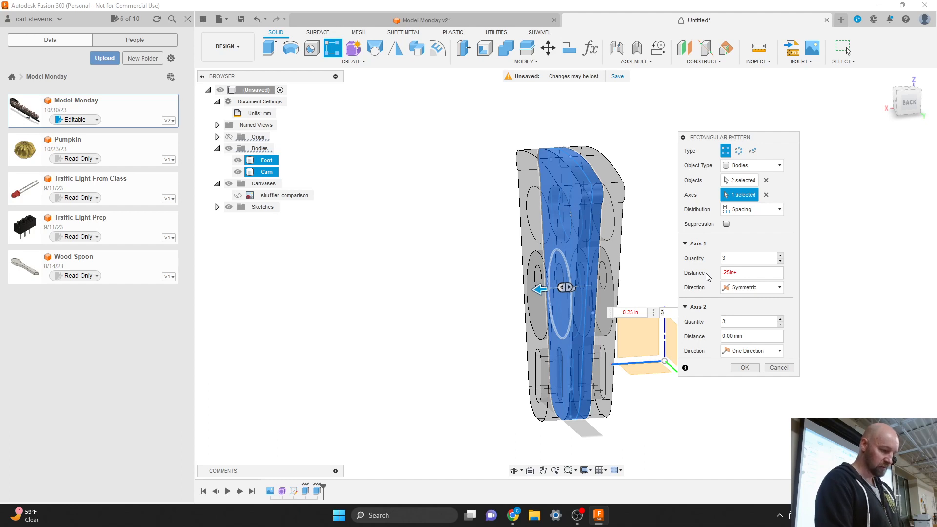
{"action": "type", "text": "+1"}
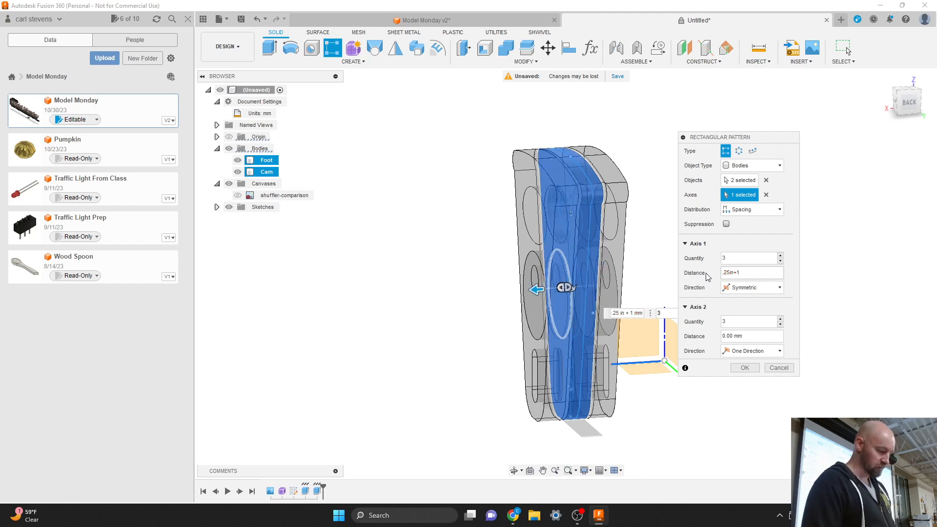
{"action": "type", "text": "mm"}
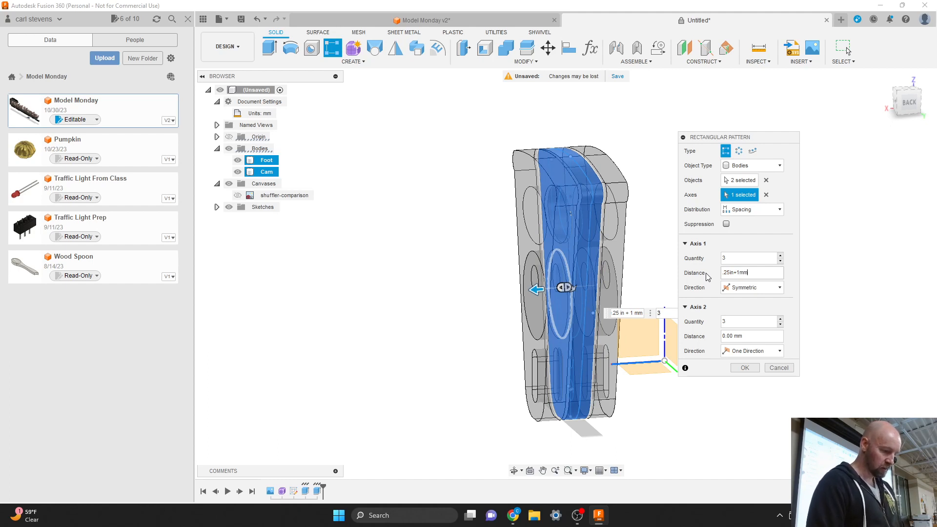
Raise the Axis 1 quantity to 4 and complete the rectangular pattern of the Foot and Cam
{"action": "left_click", "coordinate": [903, 102]}
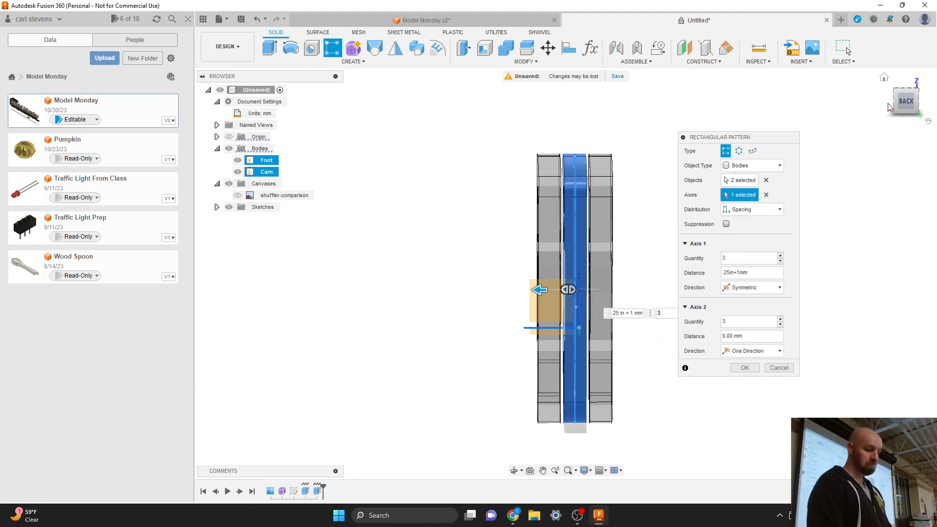
{"action": "left_click", "coordinate": [896, 104]}
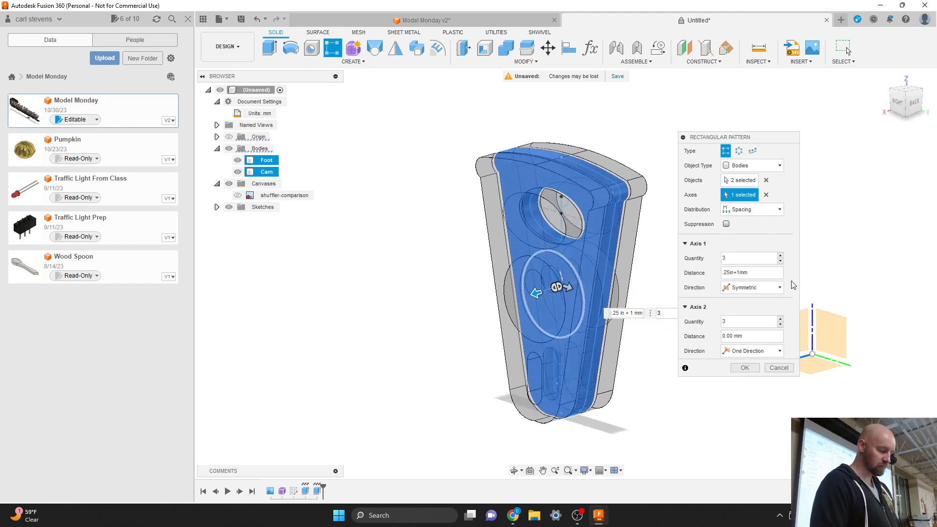
{"action": "left_click", "coordinate": [780, 255]}
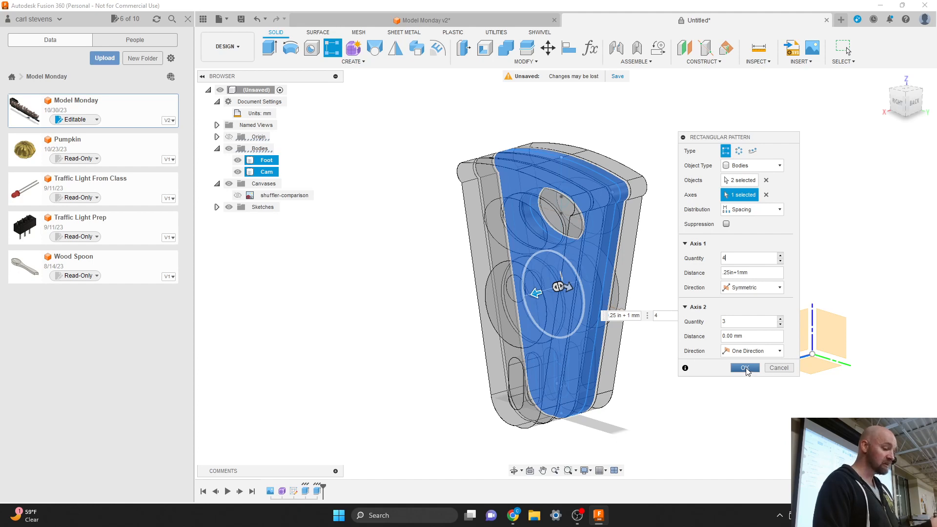
{"action": "left_click", "coordinate": [744, 367]}
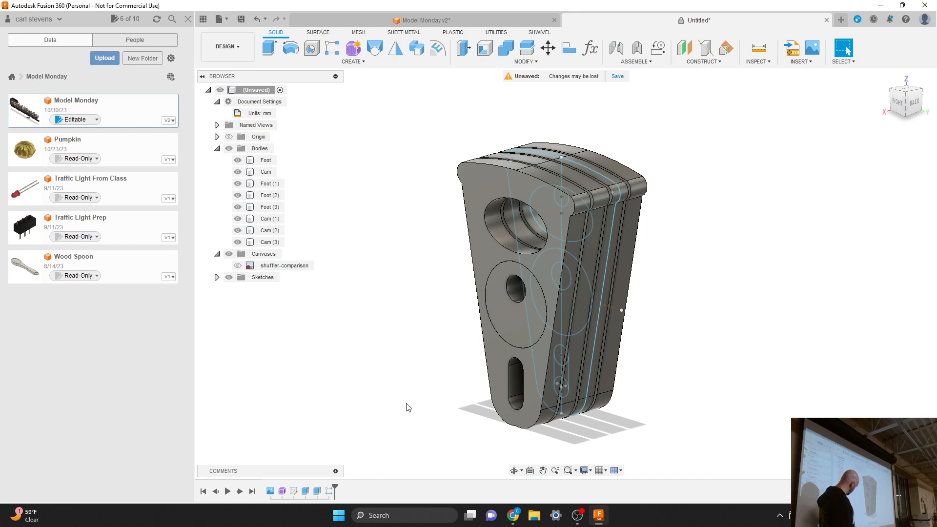
Reopen the finished rectangular pattern to review its settings and leave it without editing
{"action": "right_click", "coordinate": [328, 491]}
{"action": "left_click", "coordinate": [356, 407]}
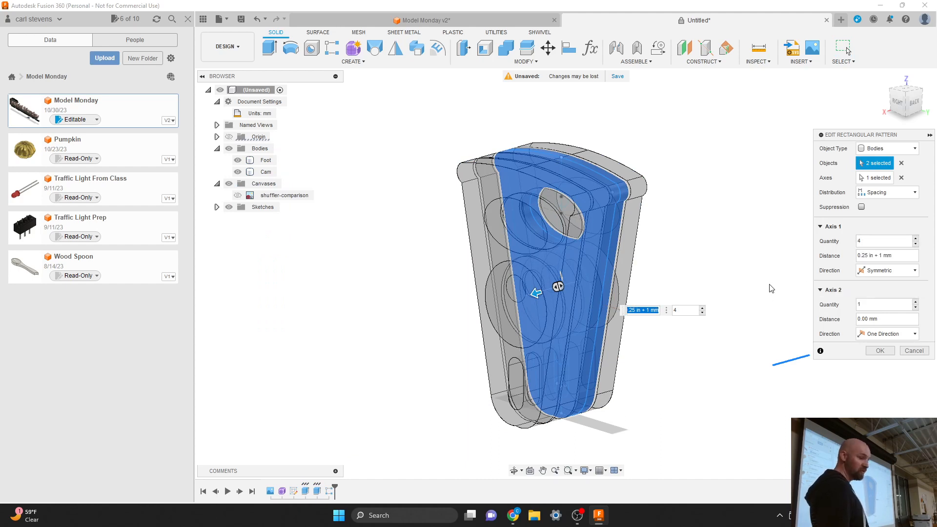
{"action": "left_click", "coordinate": [911, 351]}
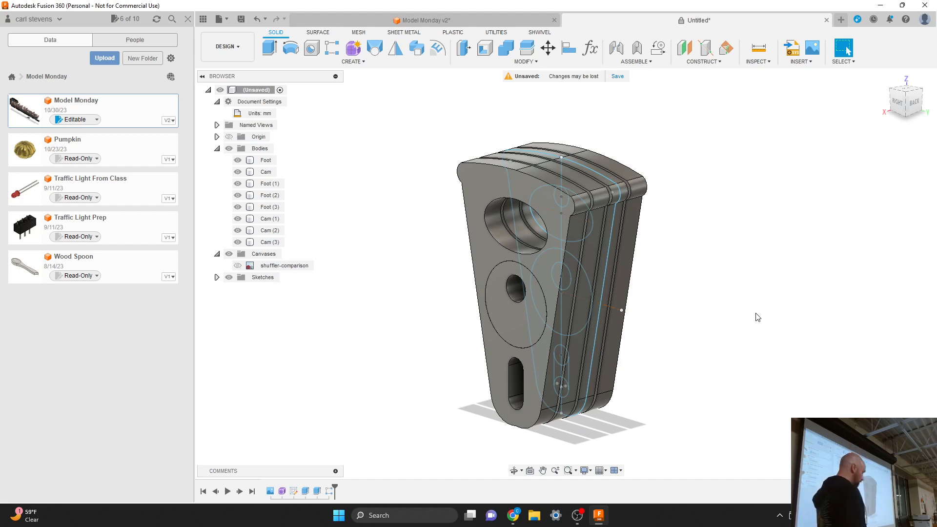
Expand the Sketches folder and hide Sketch1
{"action": "left_click", "coordinate": [217, 277]}
{"action": "left_click", "coordinate": [237, 289]}
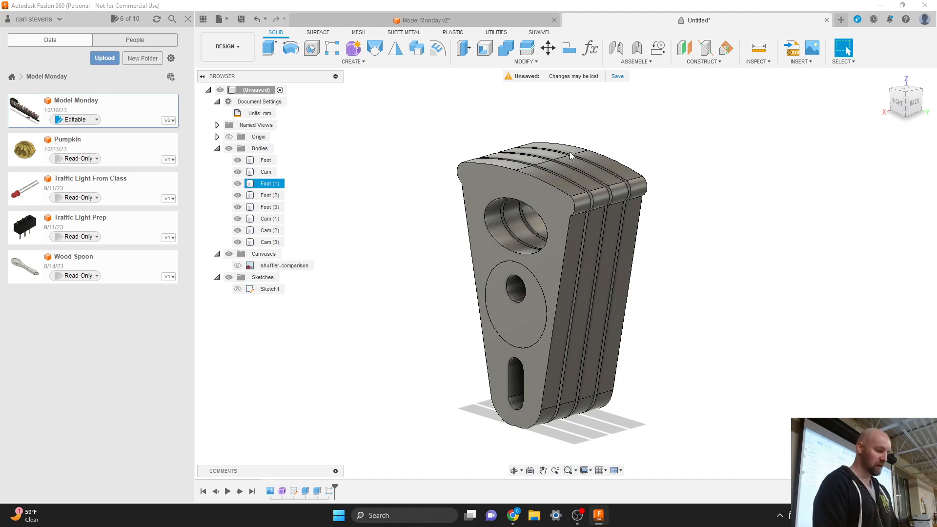
{"action": "left_click", "coordinate": [390, 62]}
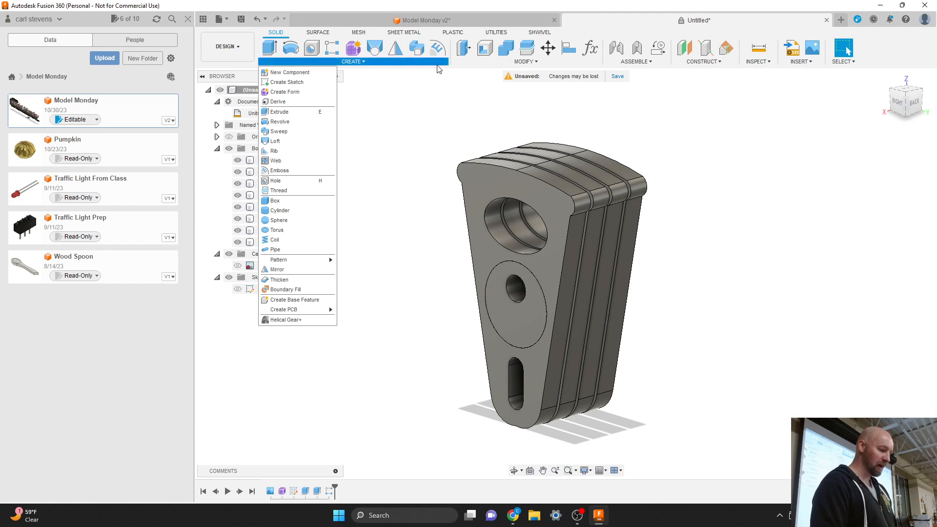
{"action": "left_click", "coordinate": [524, 62]}
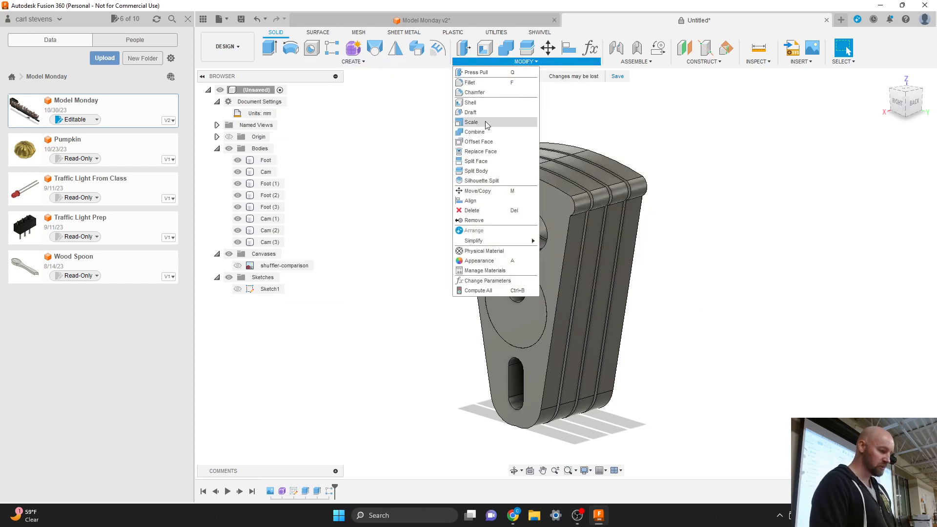
{"action": "left_click", "coordinate": [479, 192]}
{"action": "left_click", "coordinate": [479, 192]}
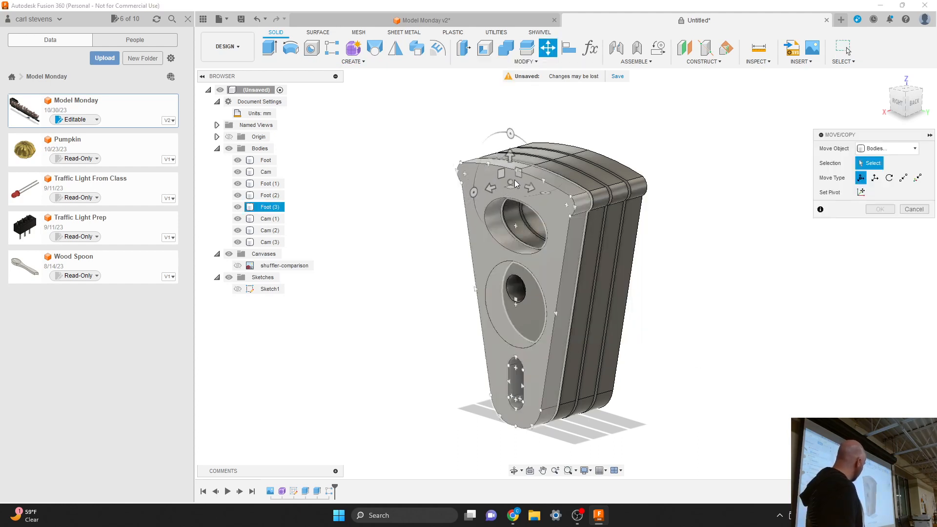
{"action": "left_click", "coordinate": [557, 168]}
{"action": "left_click", "coordinate": [595, 154]}
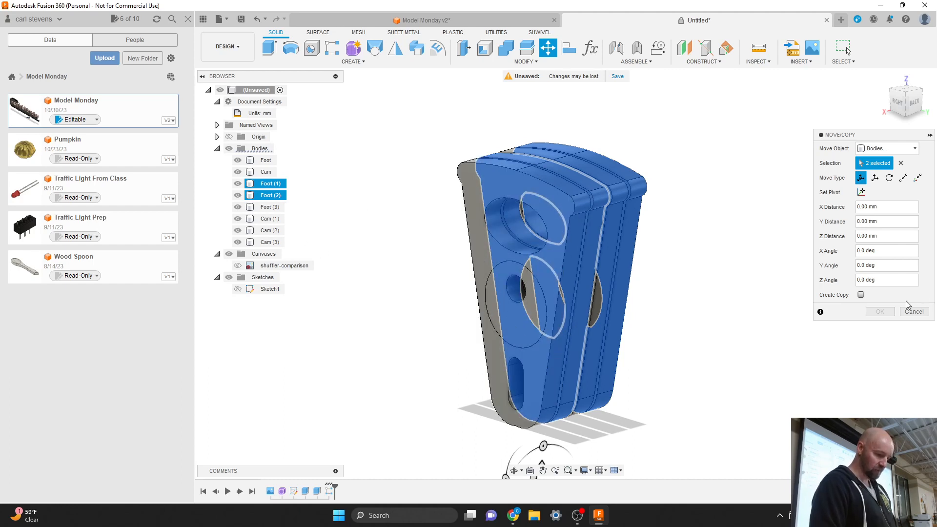
{"action": "left_click", "coordinate": [912, 312]}
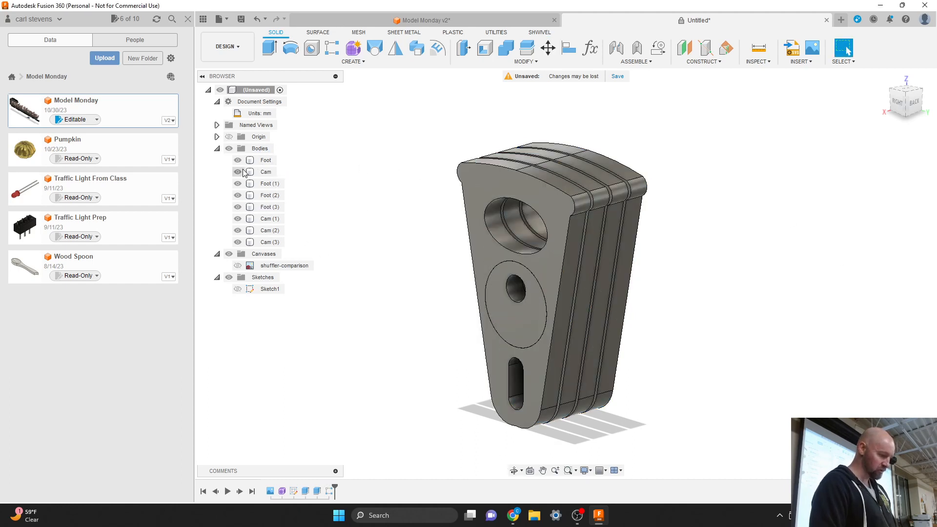
Hide the outermost patterned pair of bodies, Cam (3) and Foot (3)
{"action": "left_click", "coordinate": [520, 319]}
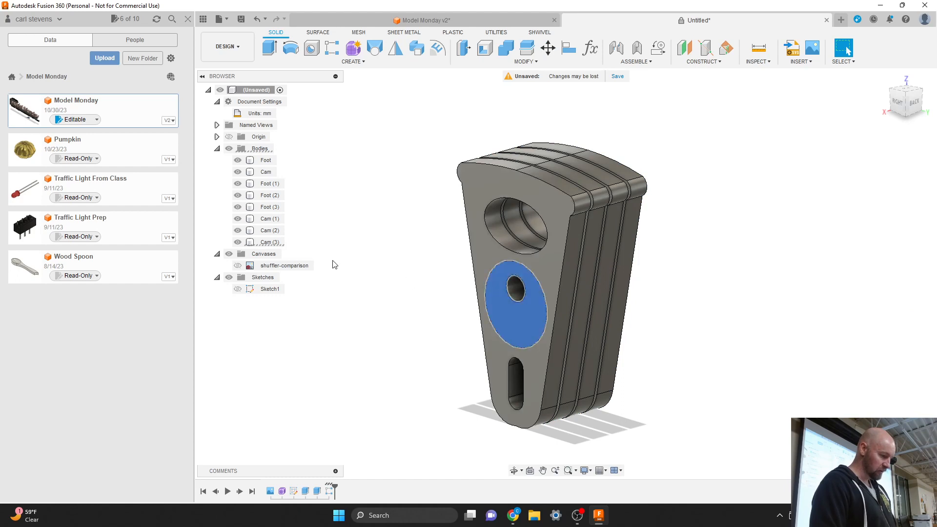
{"action": "left_click", "coordinate": [237, 242]}
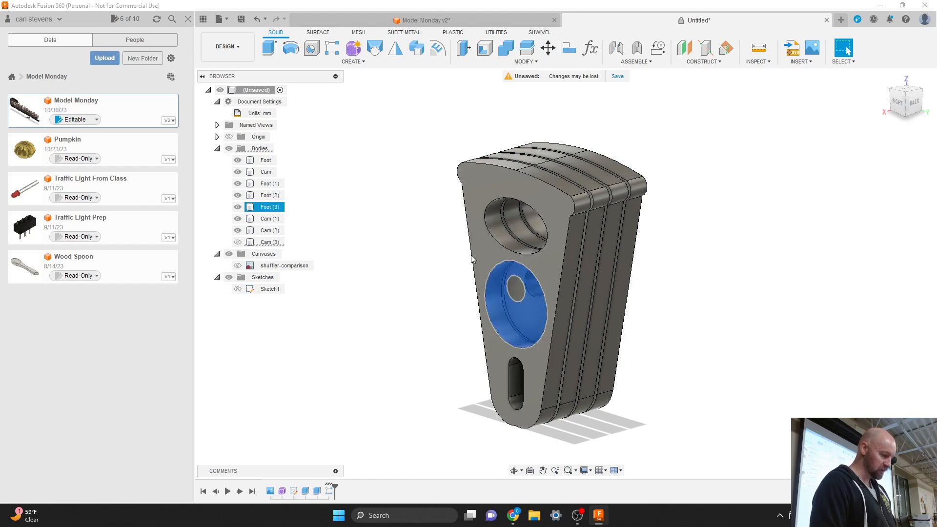
{"action": "left_click", "coordinate": [238, 207]}
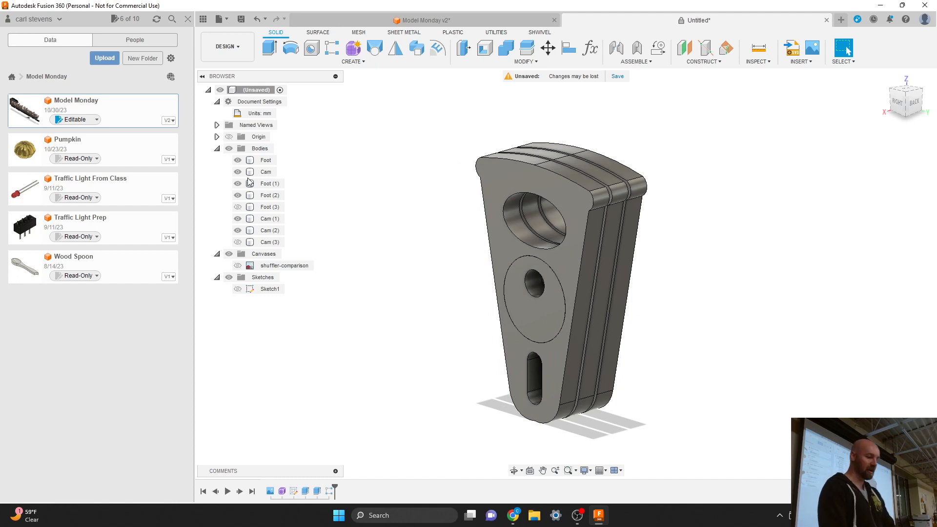
Hide the original Foot and Cam bodies in the middle of the stack
{"action": "left_click", "coordinate": [613, 179]}
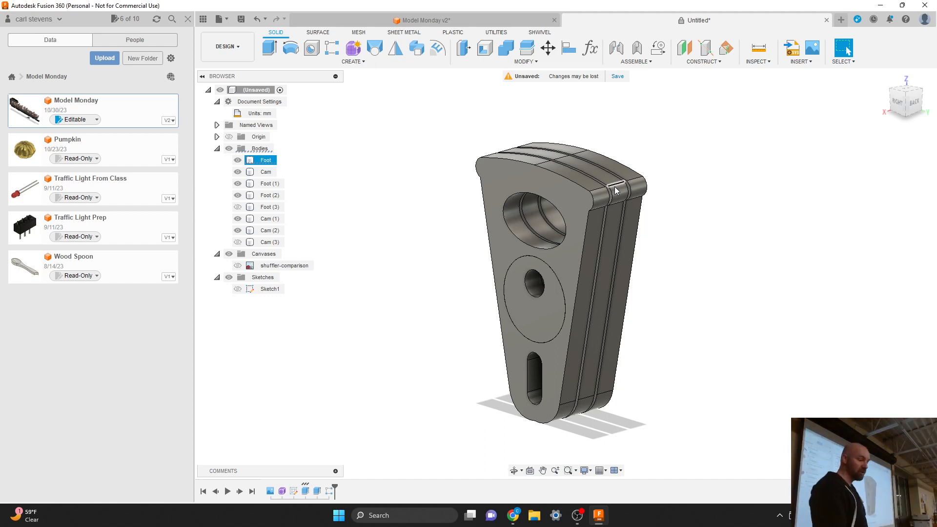
{"action": "left_click", "coordinate": [236, 160]}
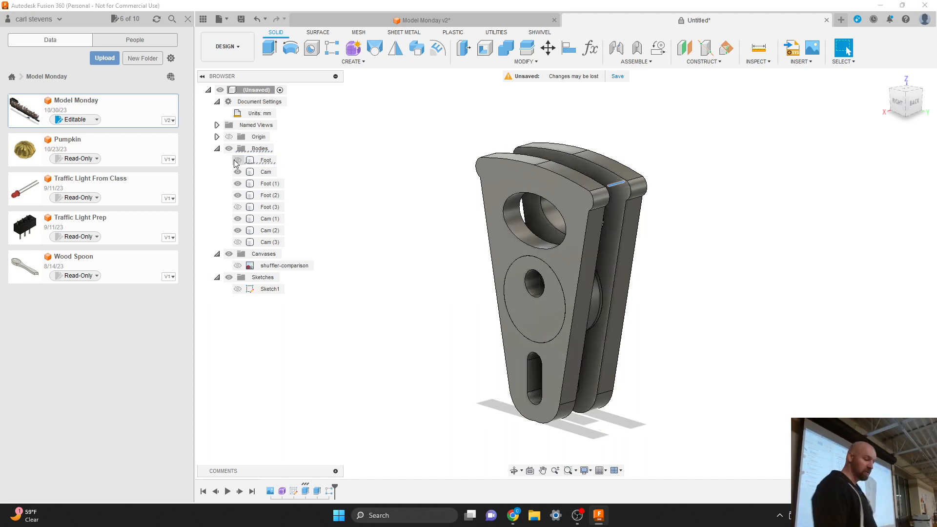
{"action": "left_click", "coordinate": [264, 171]}
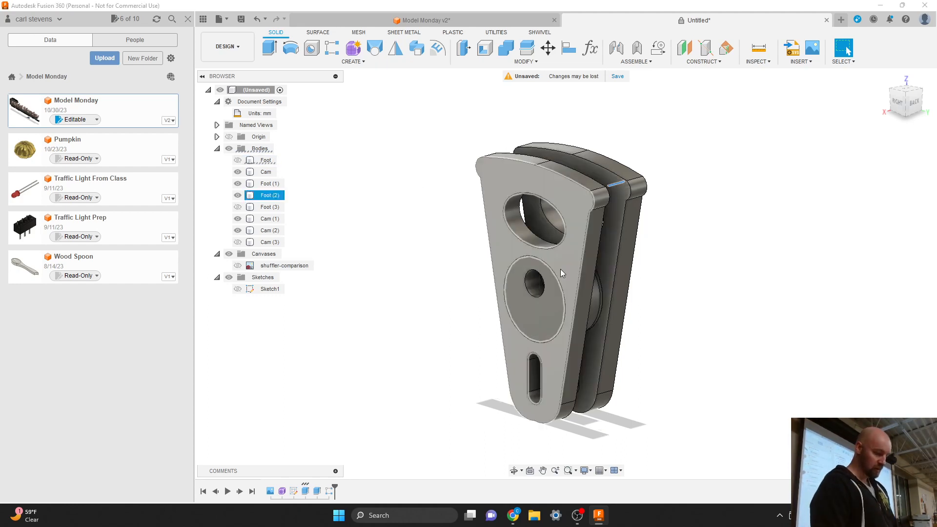
{"action": "left_click", "coordinate": [594, 304]}
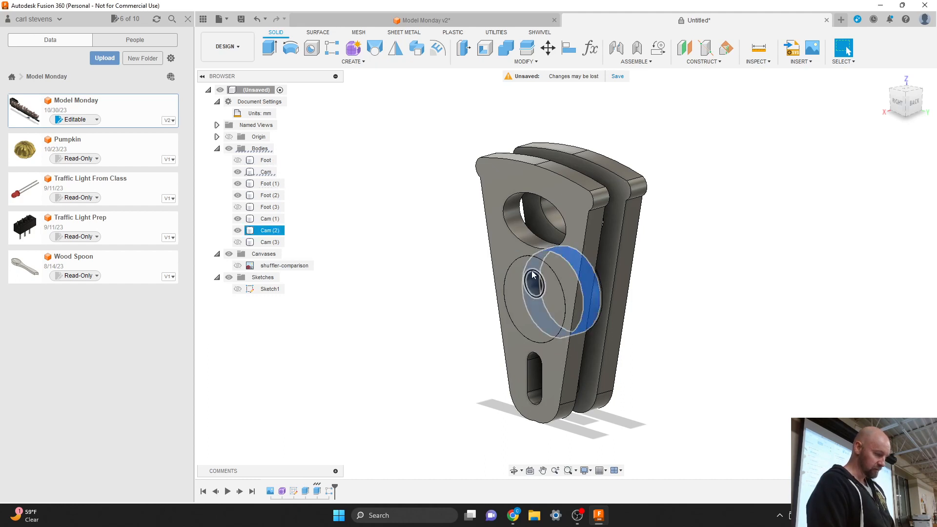
{"action": "left_click", "coordinate": [238, 173]}
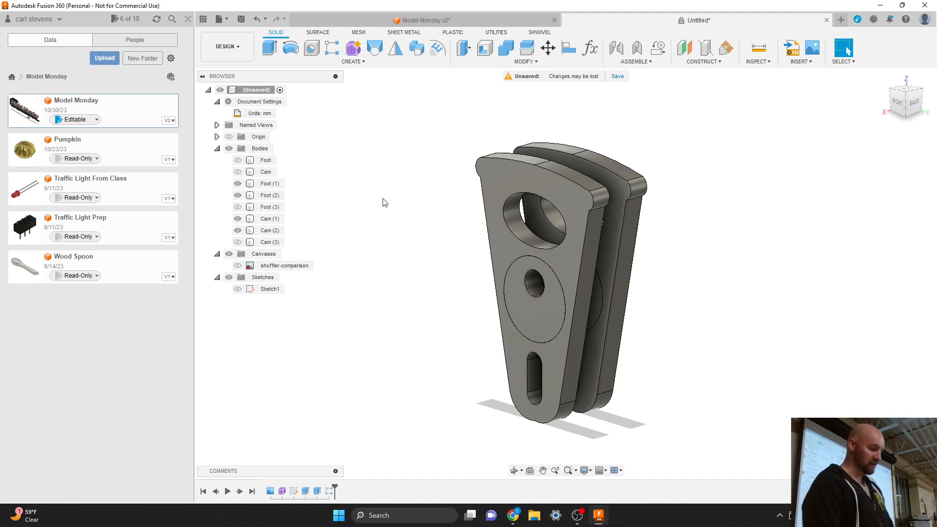
{"action": "left_click", "coordinate": [507, 63]}
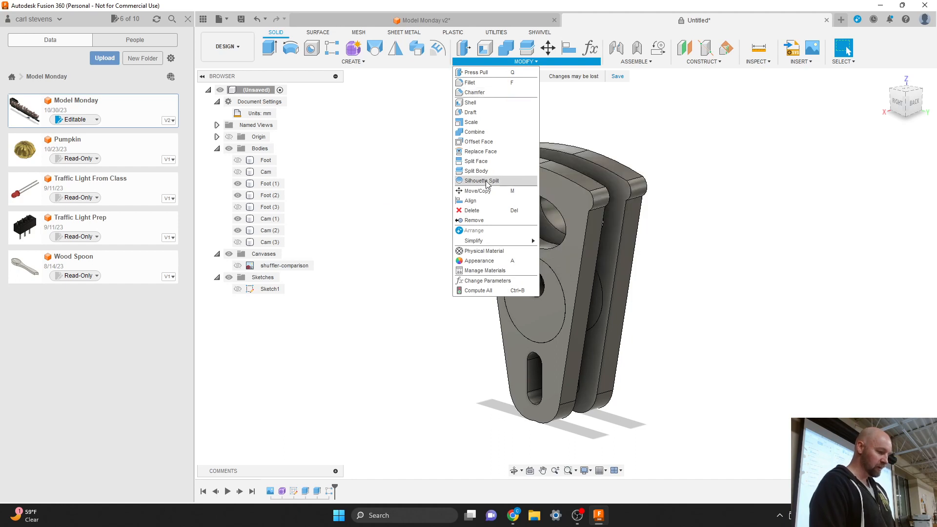
{"action": "left_click", "coordinate": [481, 191]}
{"action": "left_click", "coordinate": [513, 294]}
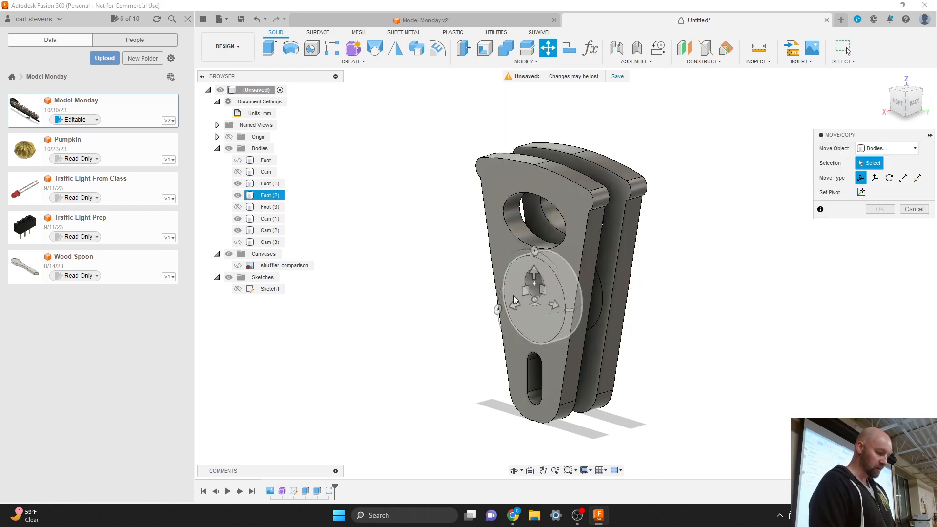
{"action": "left_click", "coordinate": [536, 284]}
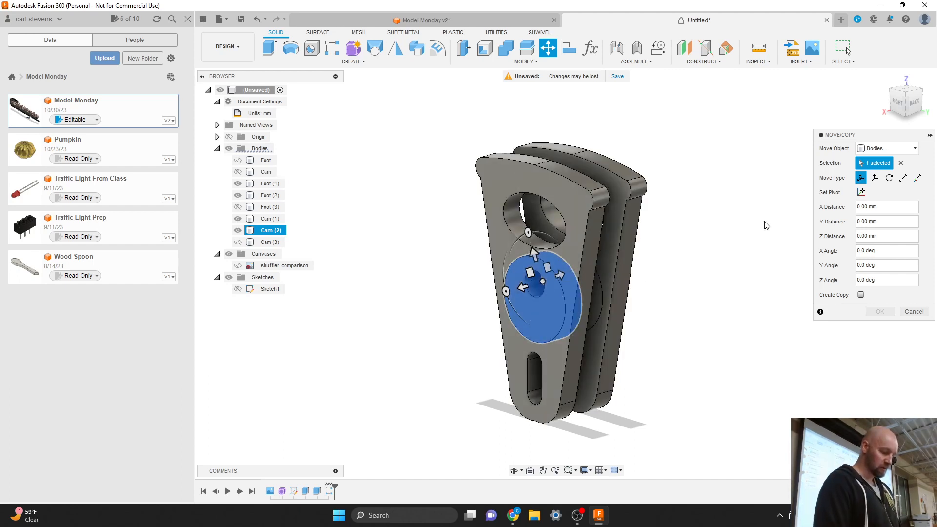
{"action": "left_click", "coordinate": [570, 241]}
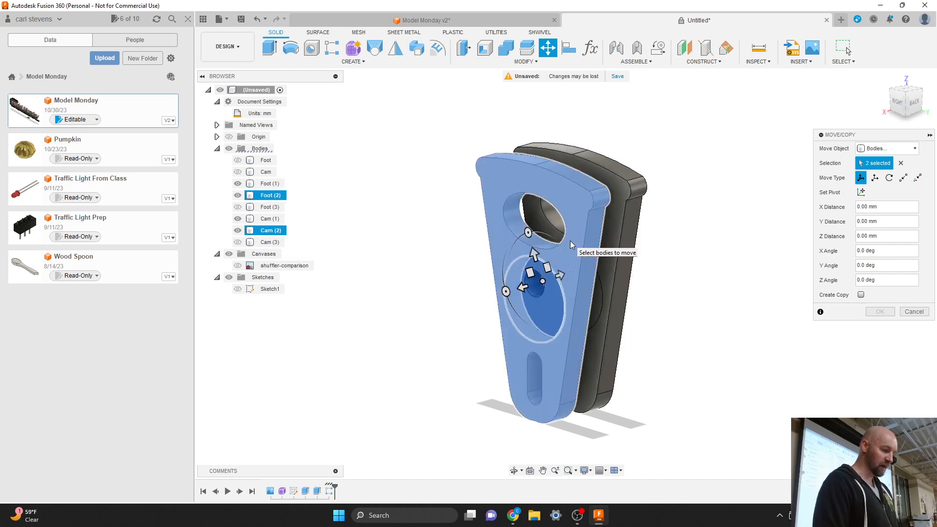
{"action": "left_click", "coordinate": [621, 221]}
{"action": "left_click", "coordinate": [598, 297]}
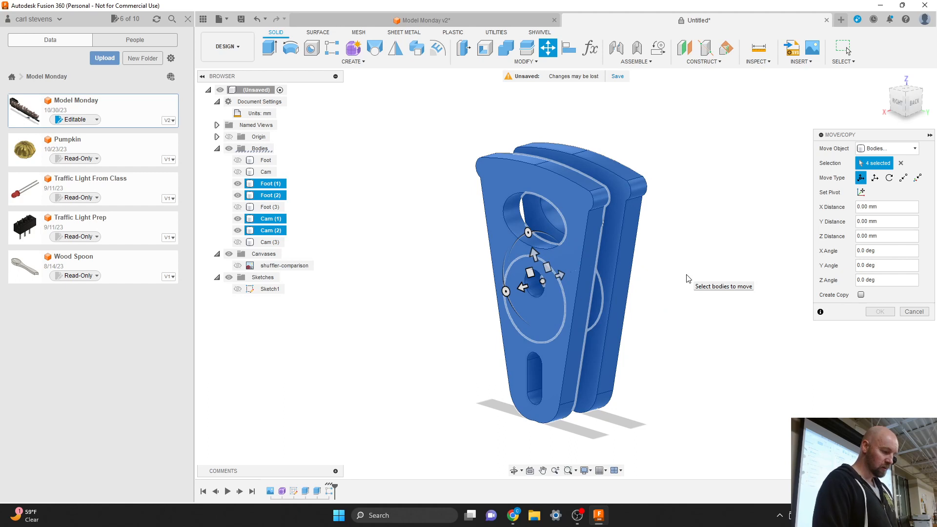
{"action": "left_click", "coordinate": [889, 178]}
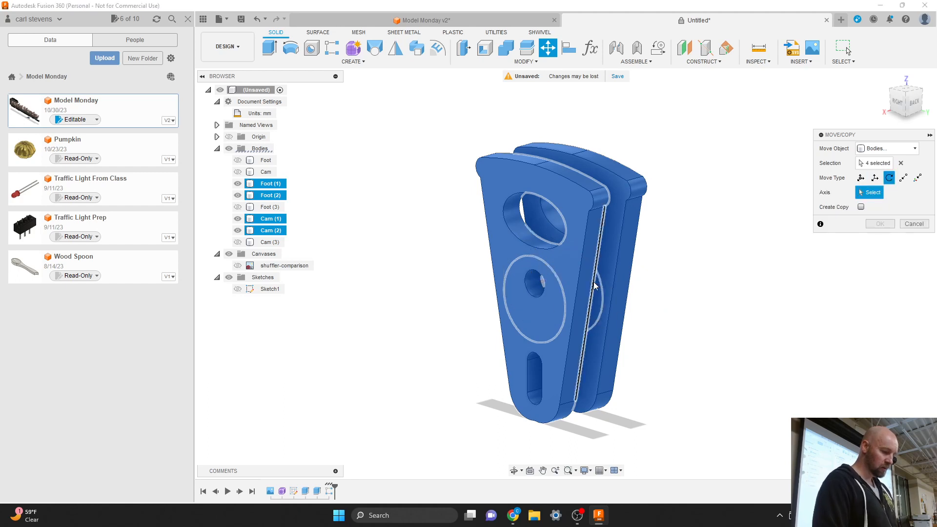
{"action": "left_click", "coordinate": [543, 277]}
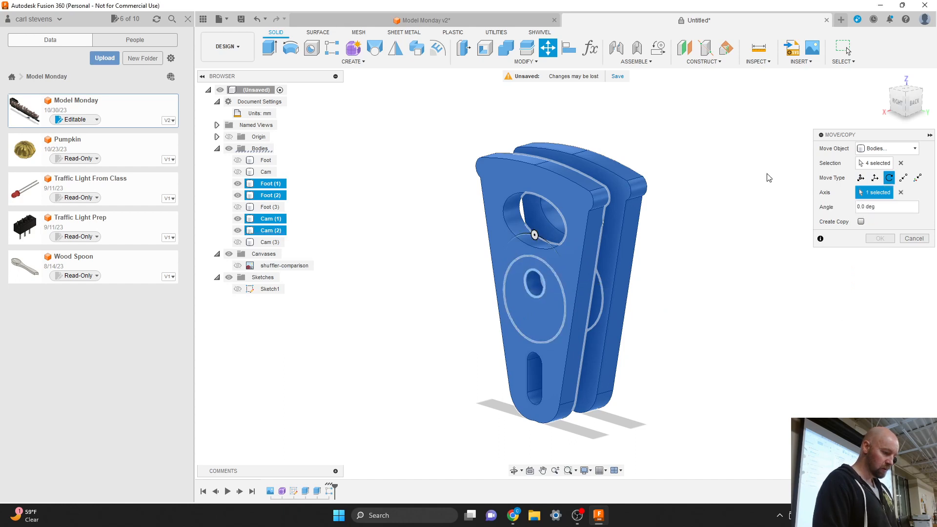
{"action": "left_click", "coordinate": [897, 102]}
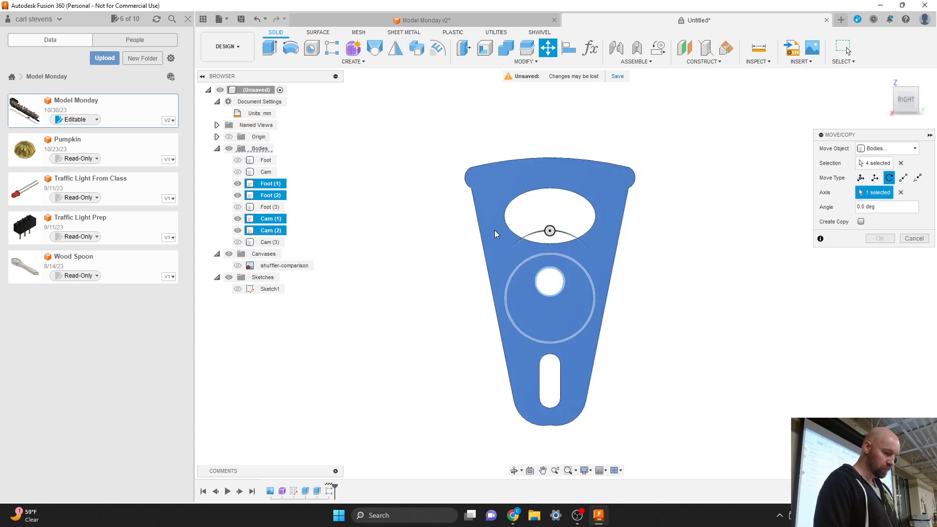
{"action": "left_click_drag", "start_coordinate": [550, 230], "coordinate": [550, 344]}
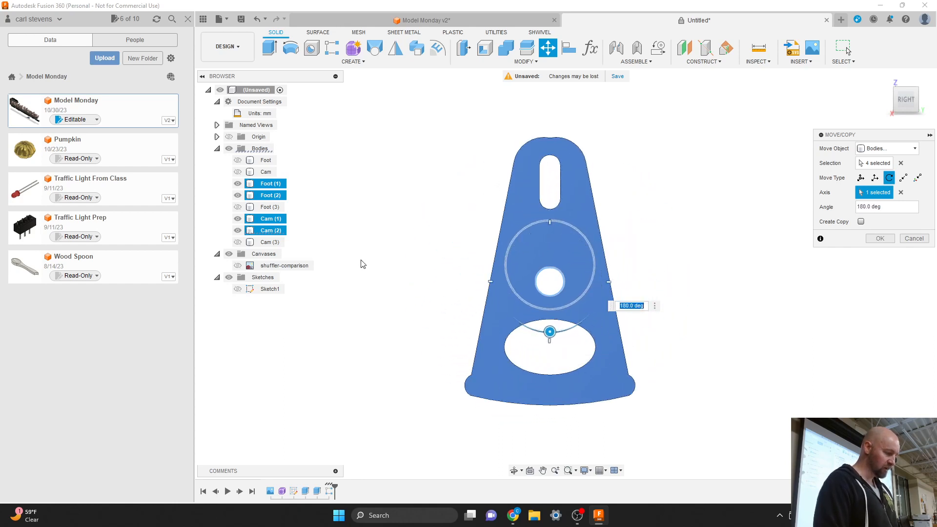
{"action": "left_click", "coordinate": [238, 207]}
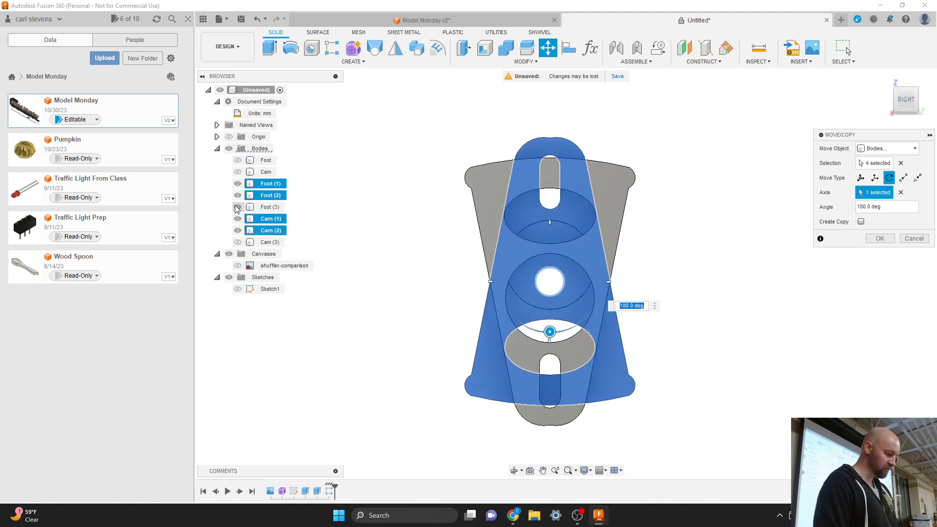
{"action": "left_click", "coordinate": [238, 242]}
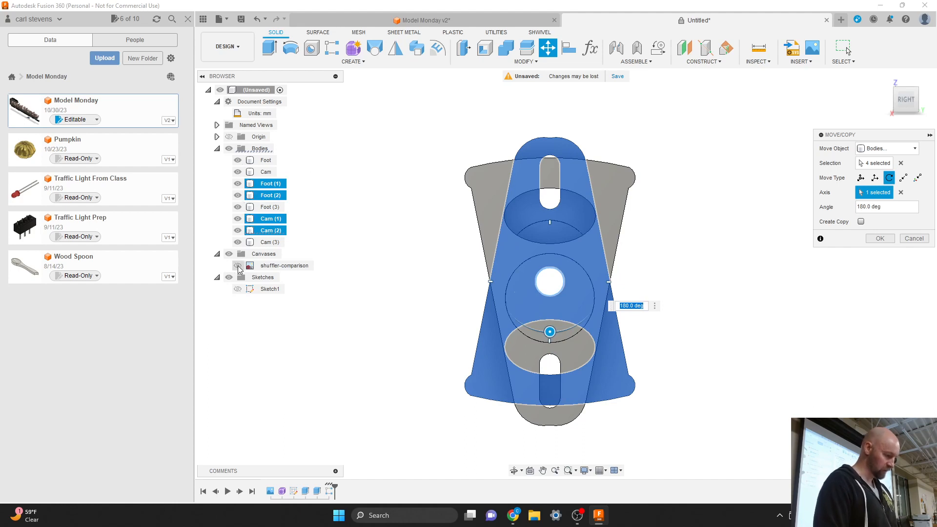
{"action": "left_click", "coordinate": [237, 266]}
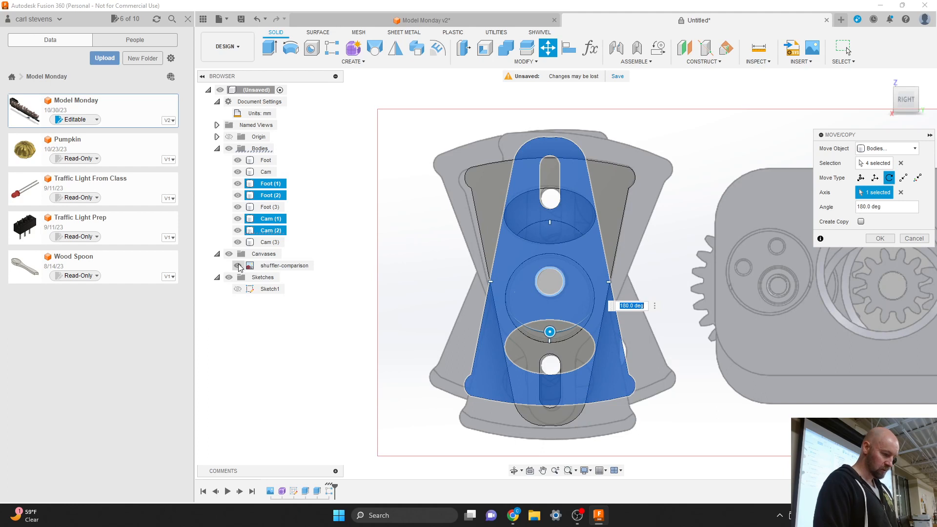
{"action": "left_click", "coordinate": [239, 266]}
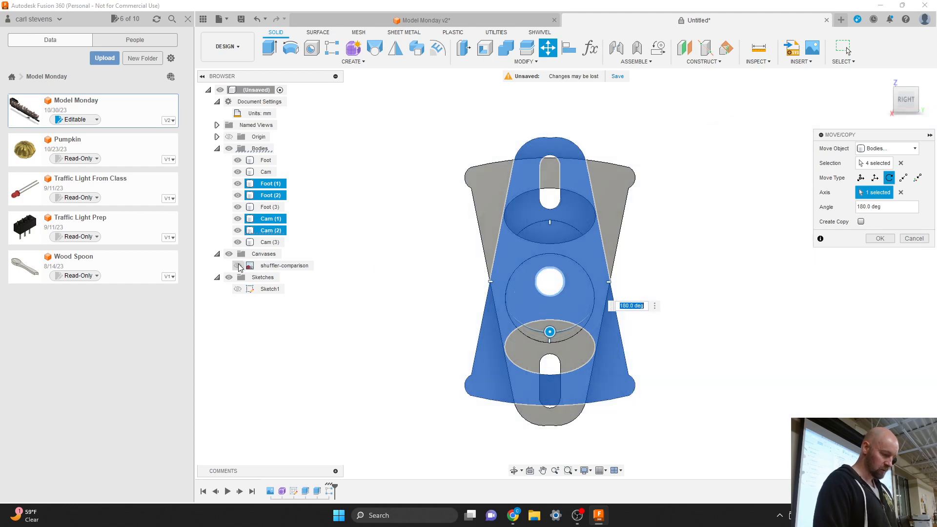
{"action": "left_click", "coordinate": [900, 193]}
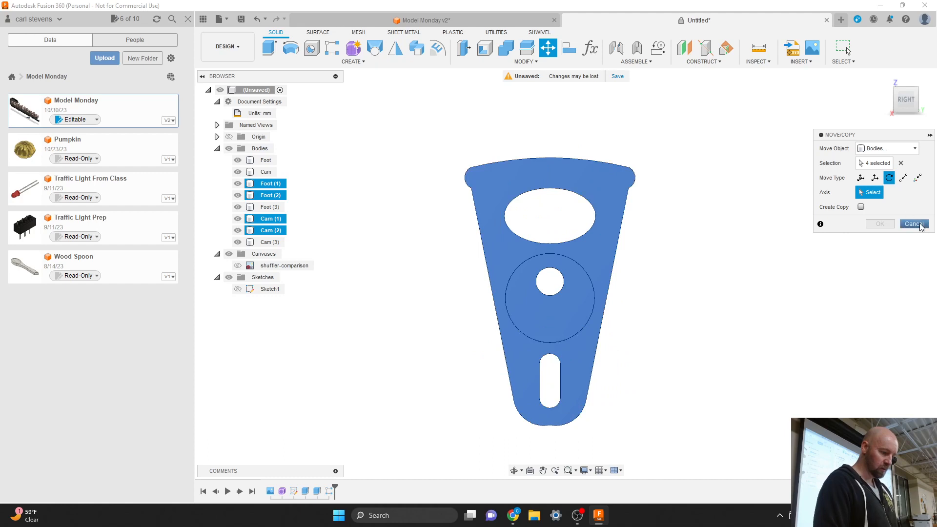
{"action": "left_click_drag", "start_coordinate": [918, 103], "coordinate": [898, 108]}
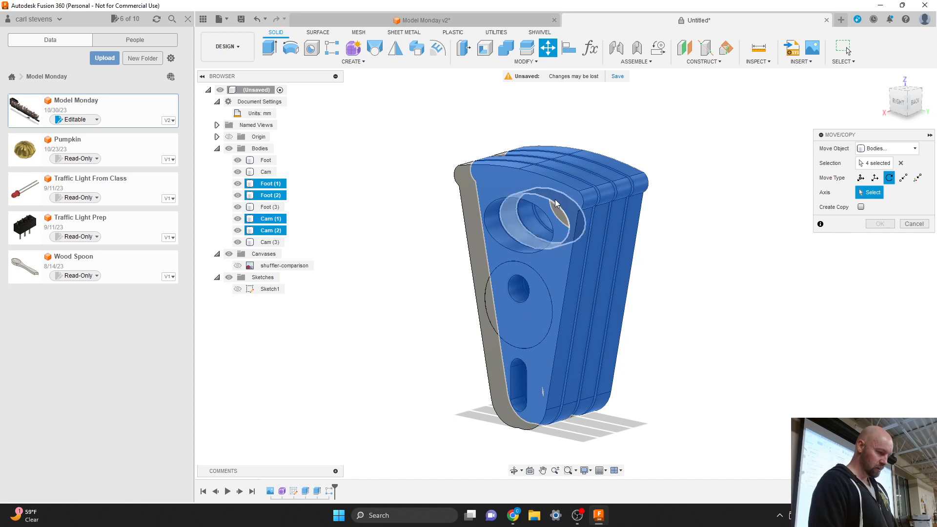
{"action": "left_click", "coordinate": [914, 224]}
Rotate the Foot (1), Foot (2), Cam (1) and Cam (2) bodies 180 degrees about the axis of the cam's round hole
{"action": "left_click", "coordinate": [614, 313]}
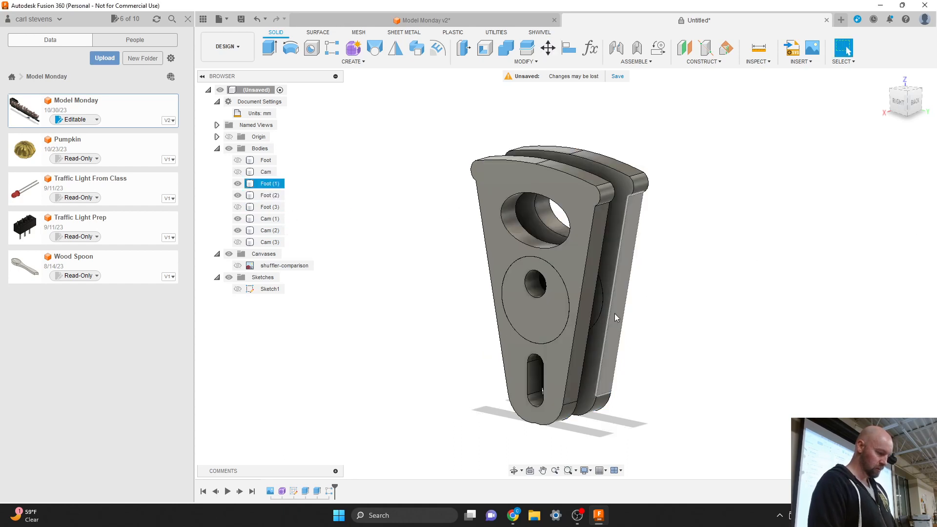
{"action": "key", "text": "m"}
{"action": "left_click", "coordinate": [546, 303]}
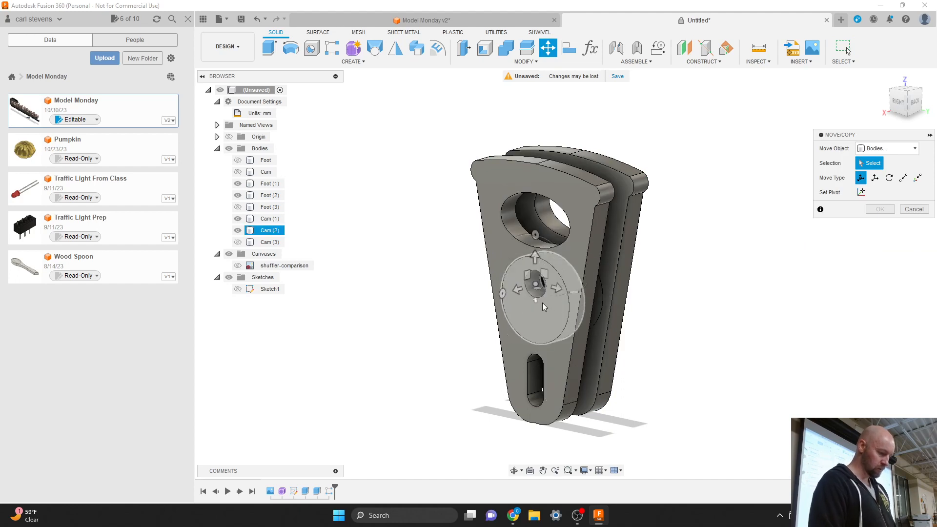
{"action": "left_click_drag", "start_coordinate": [540, 316], "coordinate": [539, 292]}
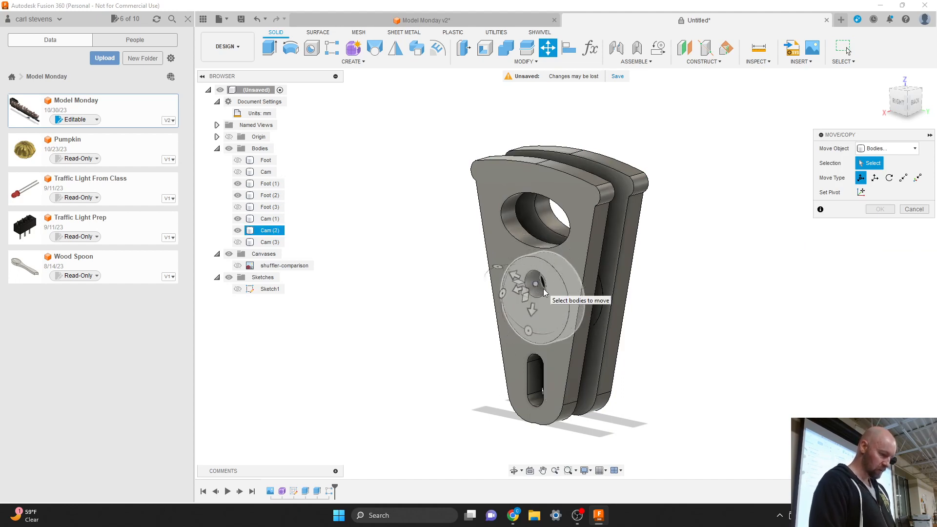
{"action": "left_click", "coordinate": [543, 288]}
{"action": "left_click", "coordinate": [569, 260]}
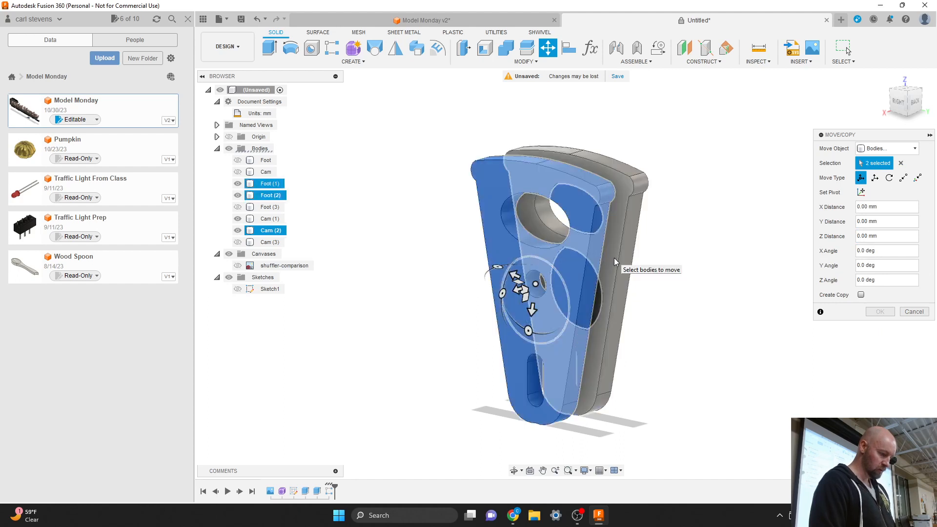
{"action": "left_click", "coordinate": [614, 258]}
{"action": "left_click", "coordinate": [596, 299]}
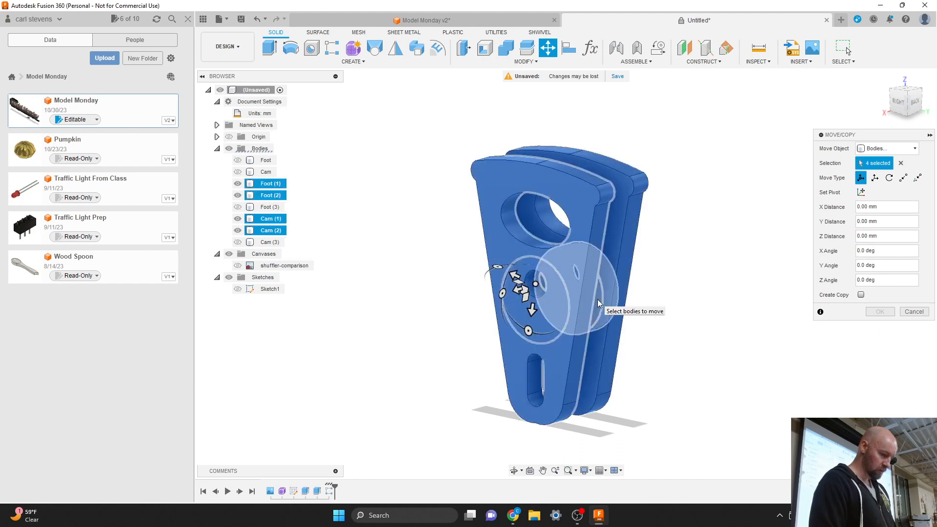
{"action": "left_click", "coordinate": [890, 106]}
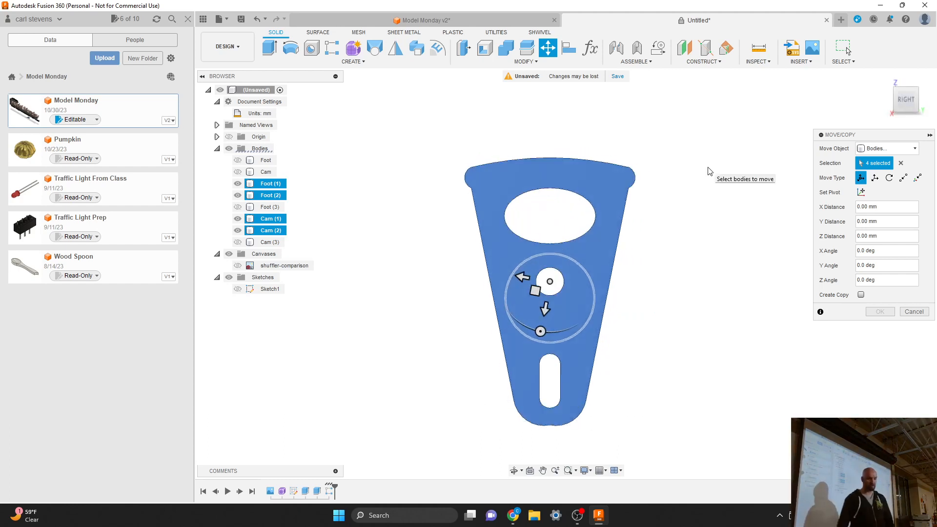
{"action": "left_click", "coordinate": [911, 99]}
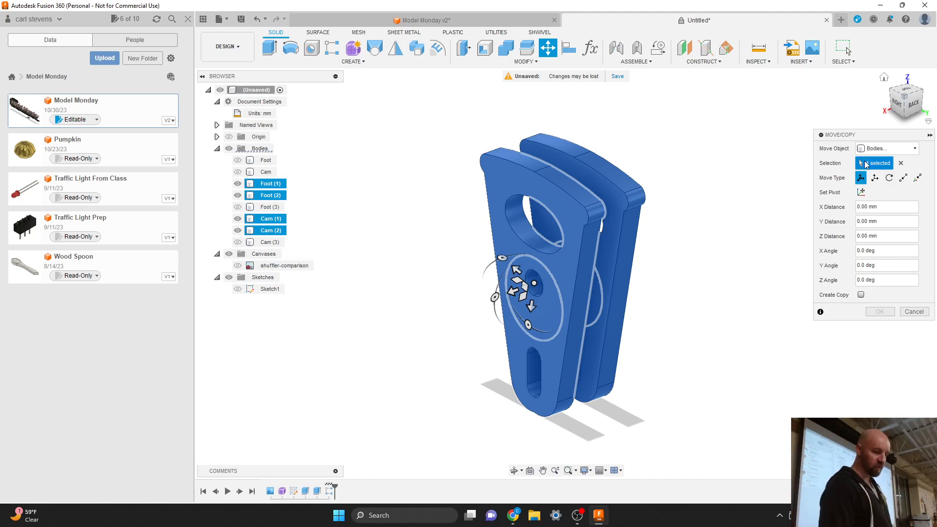
{"action": "left_click_drag", "start_coordinate": [866, 140], "coordinate": [774, 145]}
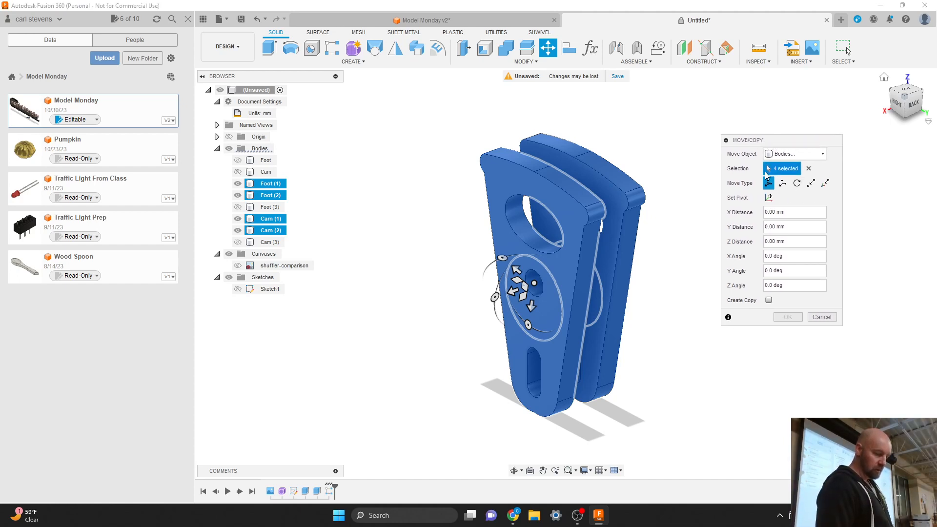
{"action": "left_click", "coordinate": [797, 183]}
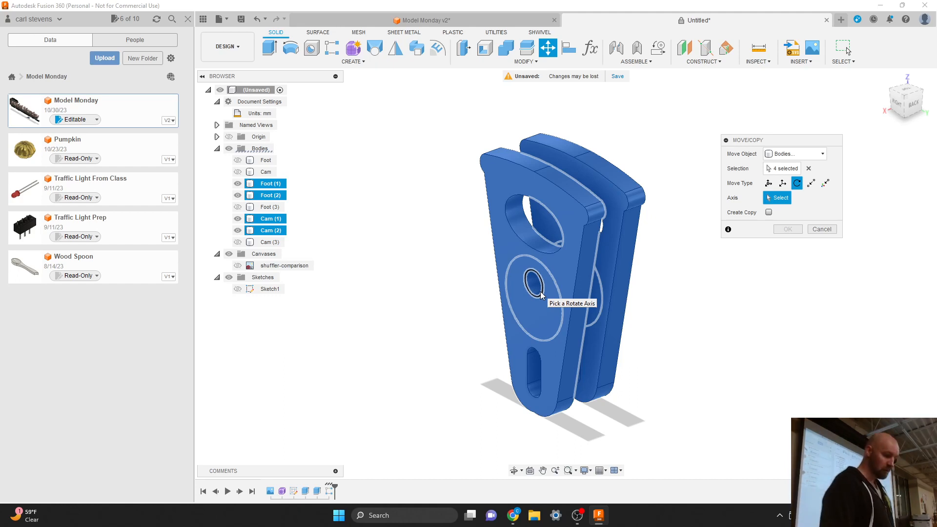
{"action": "left_click", "coordinate": [540, 291]}
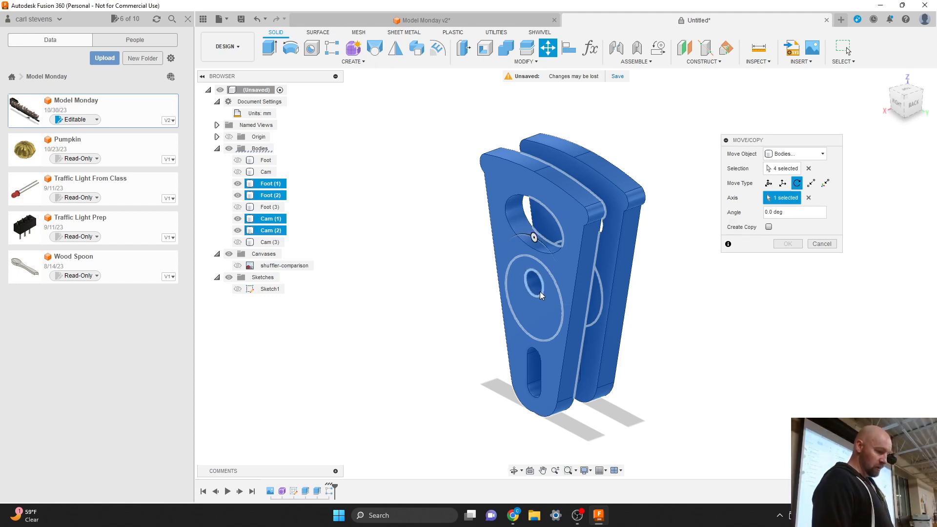
{"action": "left_click", "coordinate": [905, 105]}
{"action": "left_click_drag", "start_coordinate": [549, 231], "coordinate": [556, 322]}
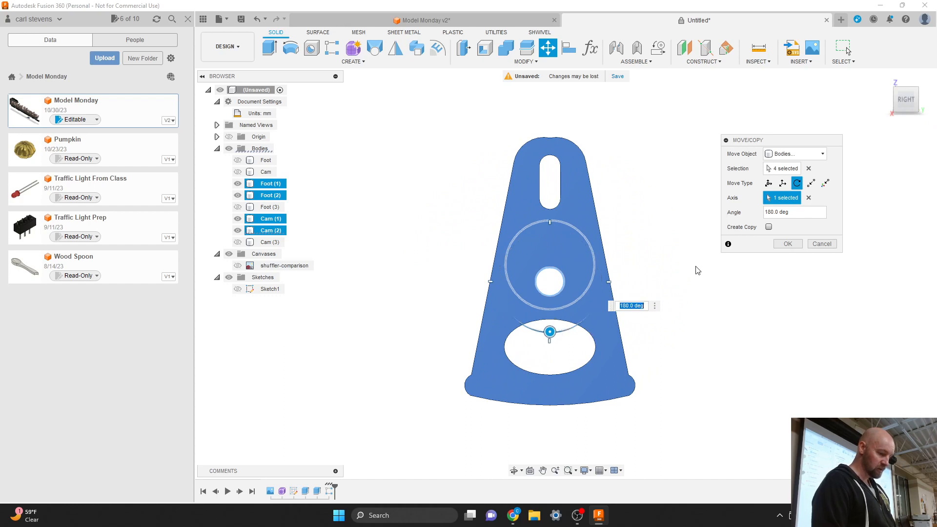
{"action": "left_click", "coordinate": [787, 244]}
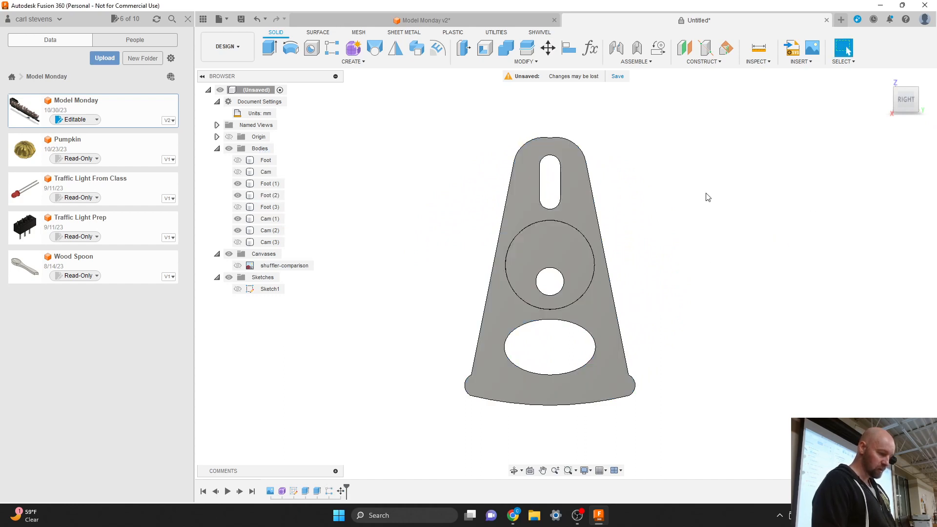
Show the hidden Cam (3), Foot (3), Cam and Foot bodies again
{"action": "left_click", "coordinate": [238, 242]}
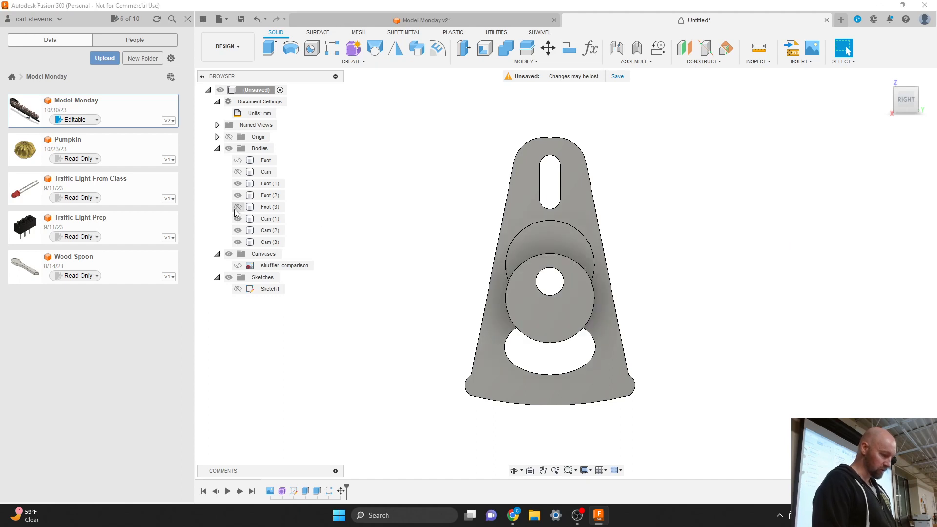
{"action": "left_click", "coordinate": [238, 207]}
{"action": "left_click", "coordinate": [238, 172]}
{"action": "left_click", "coordinate": [237, 160]}
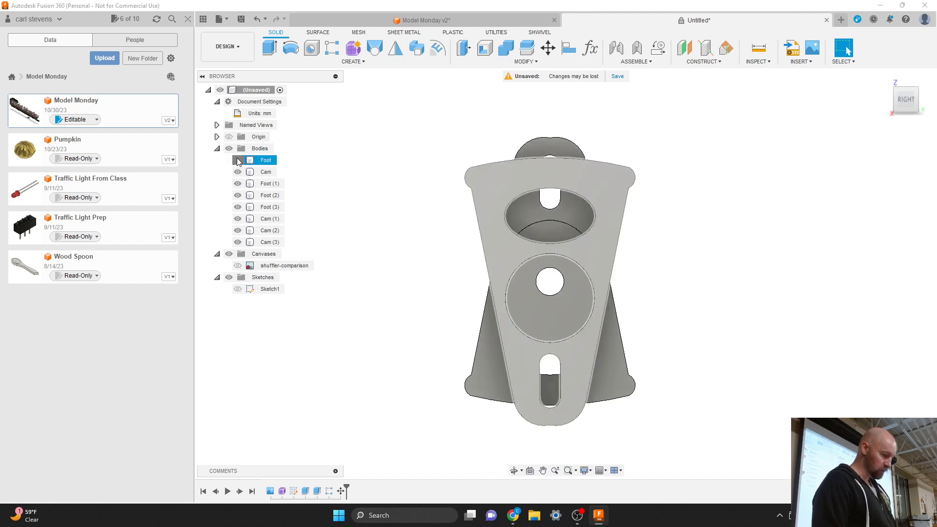
Show the shuffler-comparison canvas and compare the stacked feet and cams with the reference image
{"action": "left_click", "coordinate": [916, 89]}
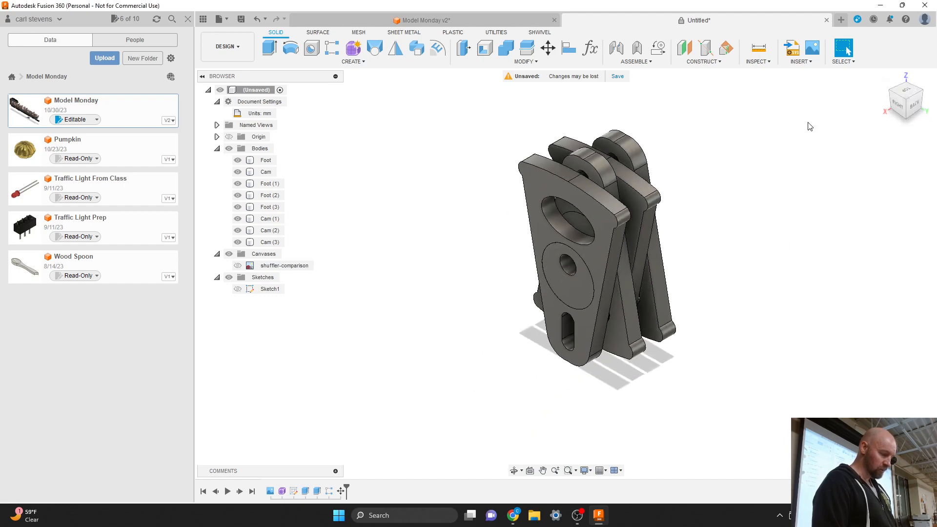
{"action": "scroll", "coordinate": [642, 303], "scroll_direction": "up", "scroll_amount": 2}
{"action": "scroll", "coordinate": [728, 393], "scroll_direction": "down", "scroll_amount": 1}
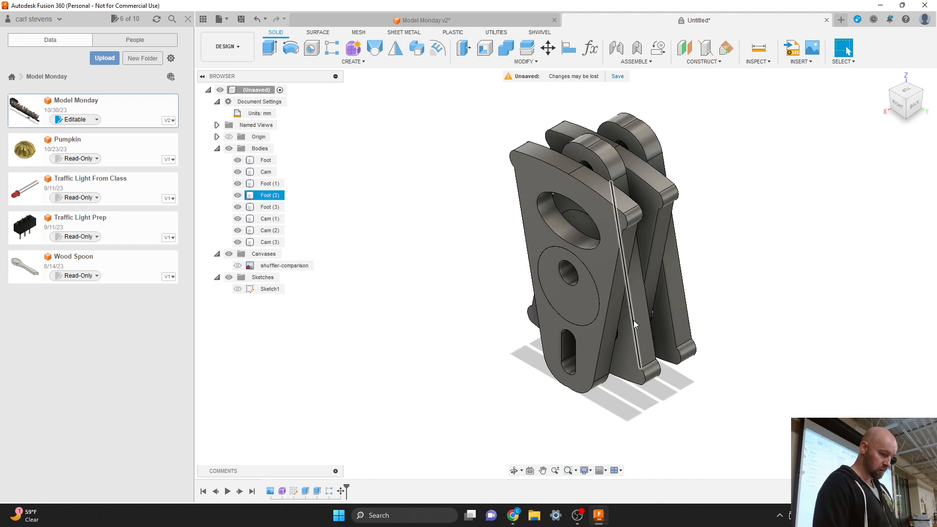
{"action": "left_click", "coordinate": [238, 266]}
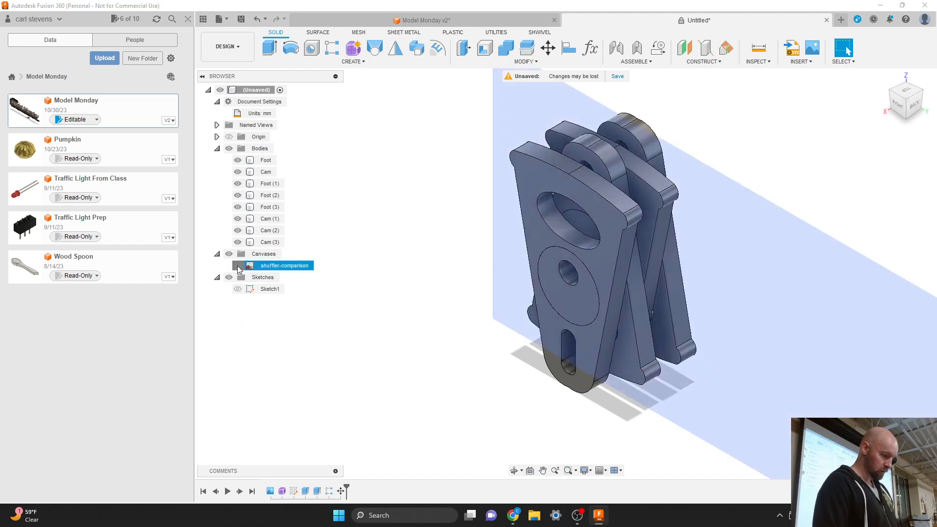
{"action": "left_click", "coordinate": [896, 105]}
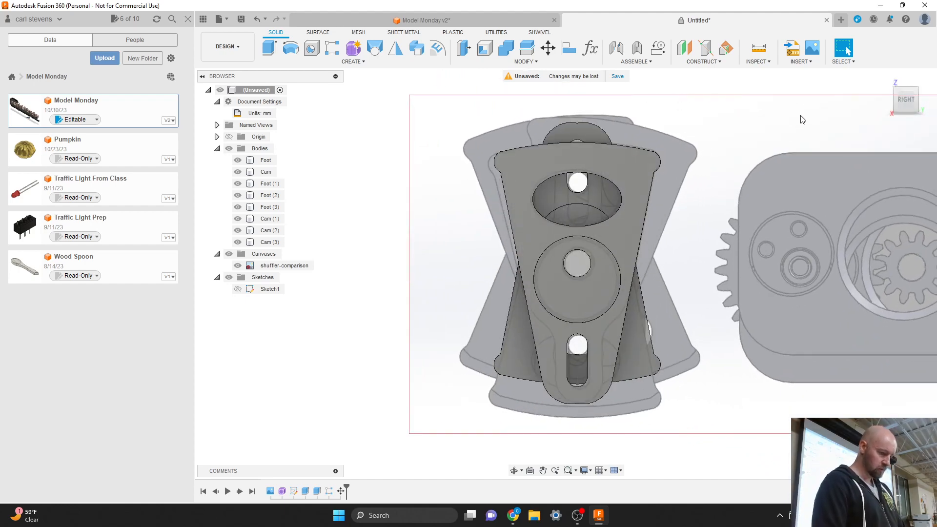
{"action": "left_click_drag", "start_coordinate": [909, 103], "coordinate": [916, 100]}
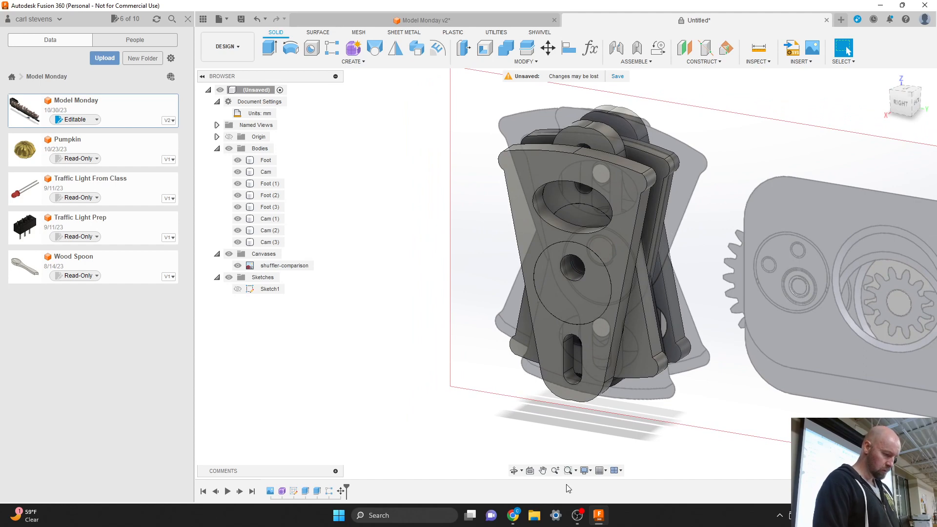
Review the last Move feature and undo it, removing the 180-degree rotation of the four foot and cam bodies
{"action": "right_click", "coordinate": [341, 493]}
{"action": "left_click", "coordinate": [366, 395]}
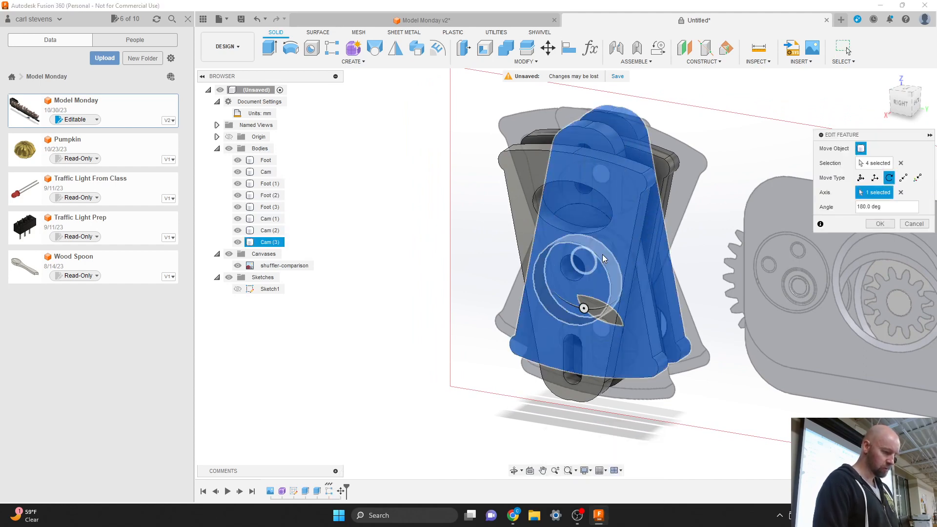
{"action": "left_click", "coordinate": [909, 226]}
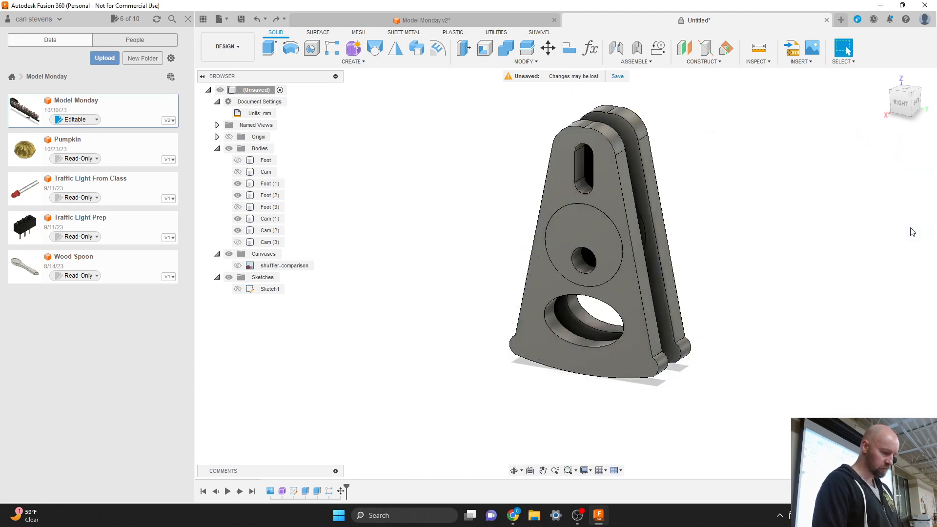
{"action": "key", "text": "ctrl+z"}
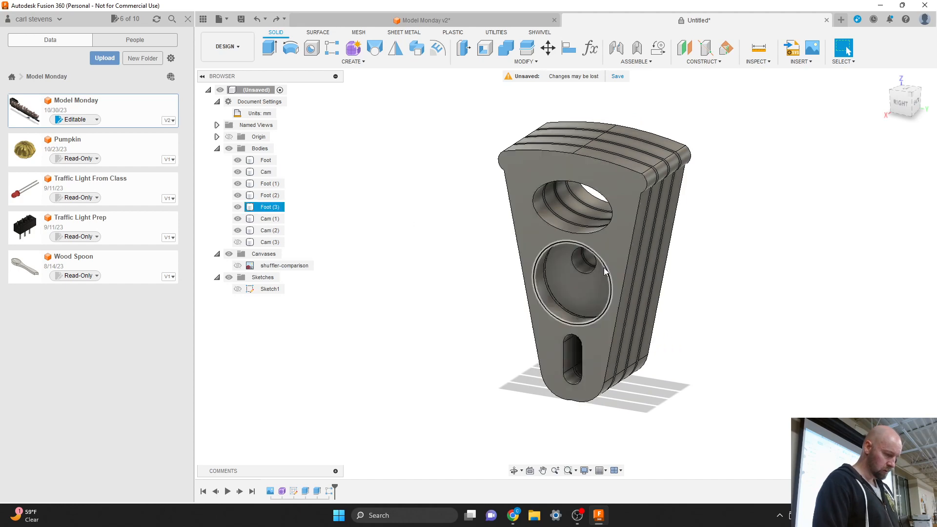
Hide the Foot (3), Foot and Cam bodies so only the alternate foot and cam pairs are displayed
{"action": "left_click", "coordinate": [610, 242]}
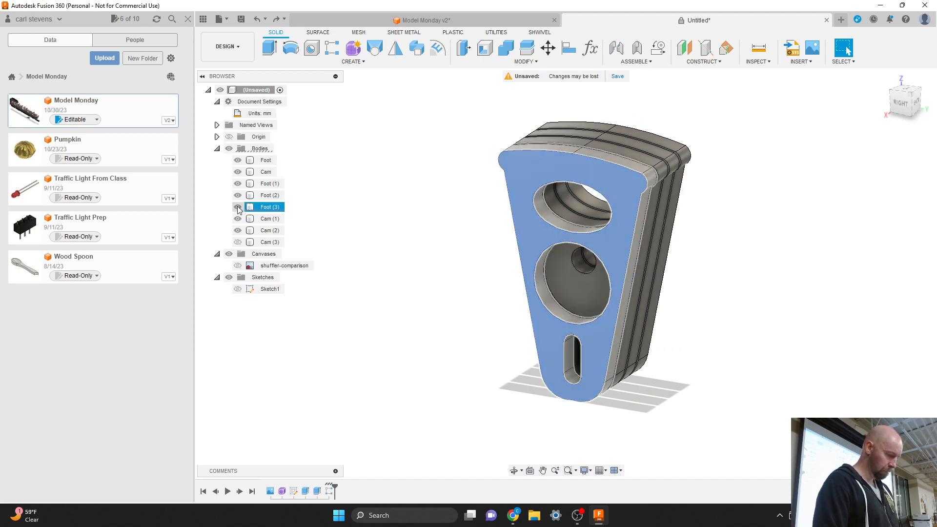
{"action": "key", "text": "v"}
{"action": "left_click", "coordinate": [702, 151]}
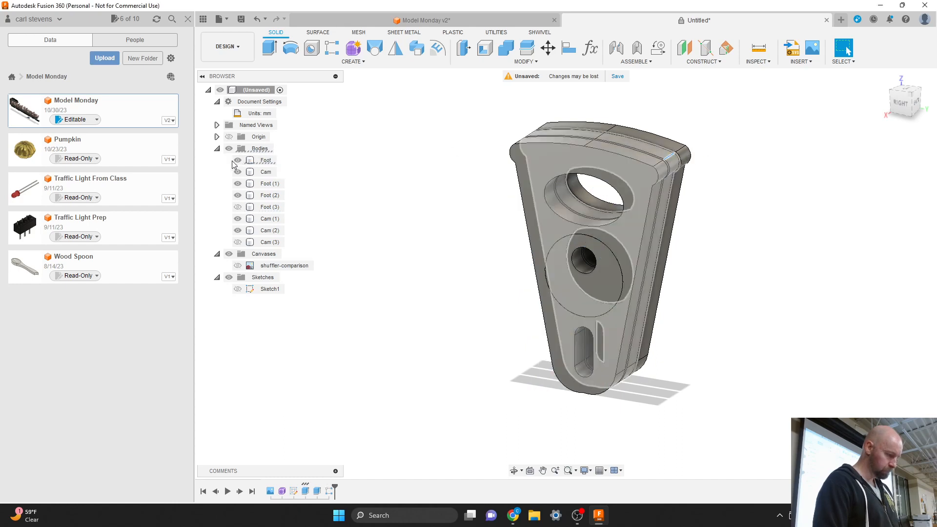
{"action": "left_click", "coordinate": [267, 195]}
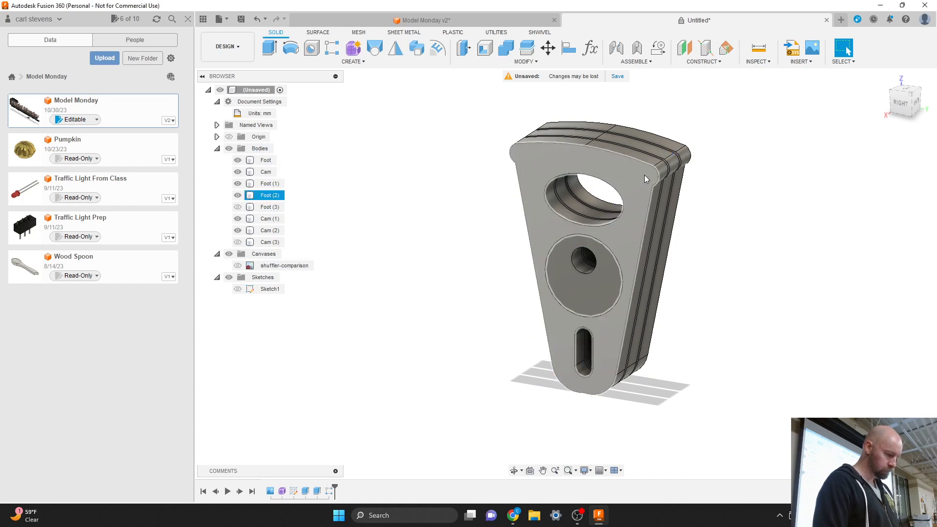
{"action": "left_click", "coordinate": [238, 184]}
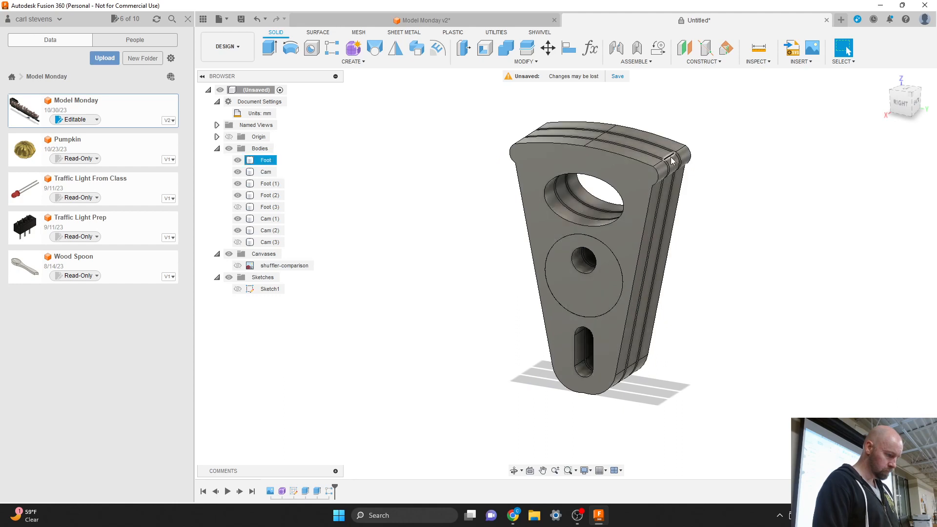
{"action": "left_click", "coordinate": [671, 157]}
{"action": "left_click", "coordinate": [238, 160]}
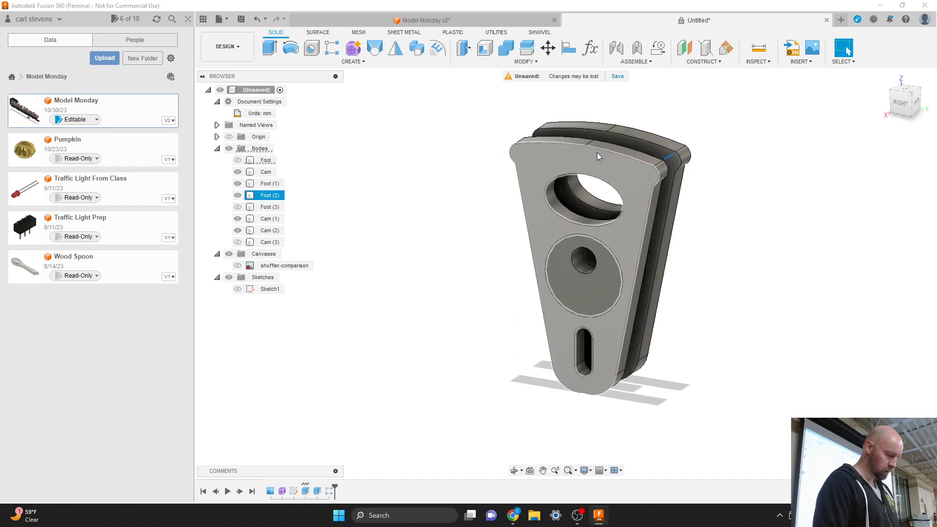
{"action": "left_click_drag", "start_coordinate": [904, 93], "coordinate": [879, 100]}
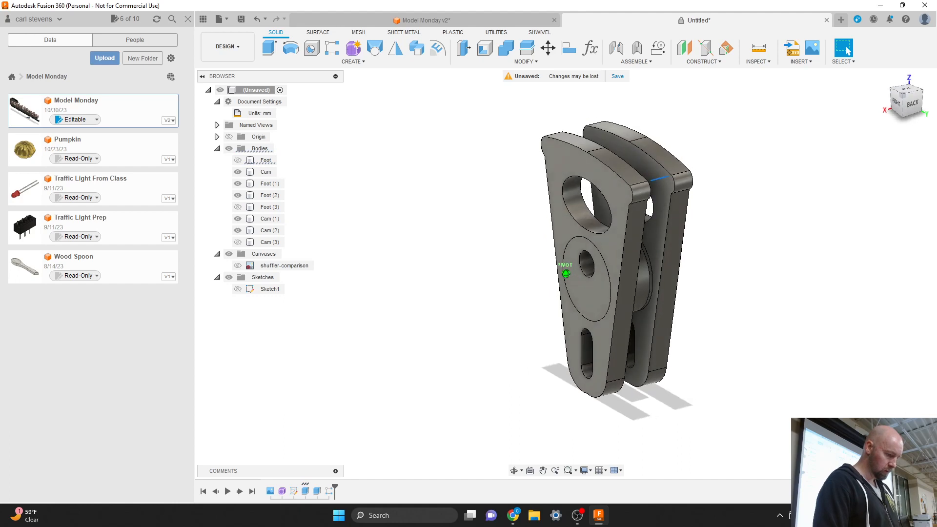
{"action": "left_click", "coordinate": [644, 280]}
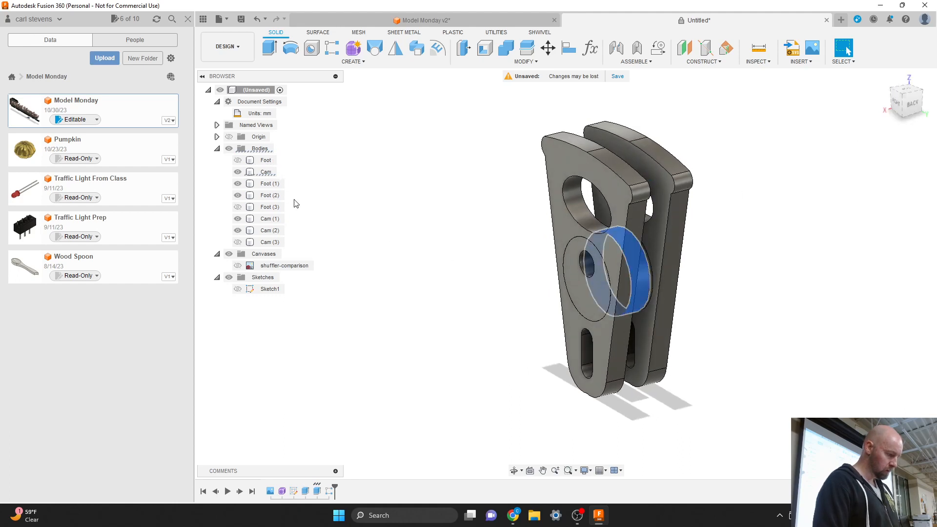
{"action": "left_click", "coordinate": [238, 172]}
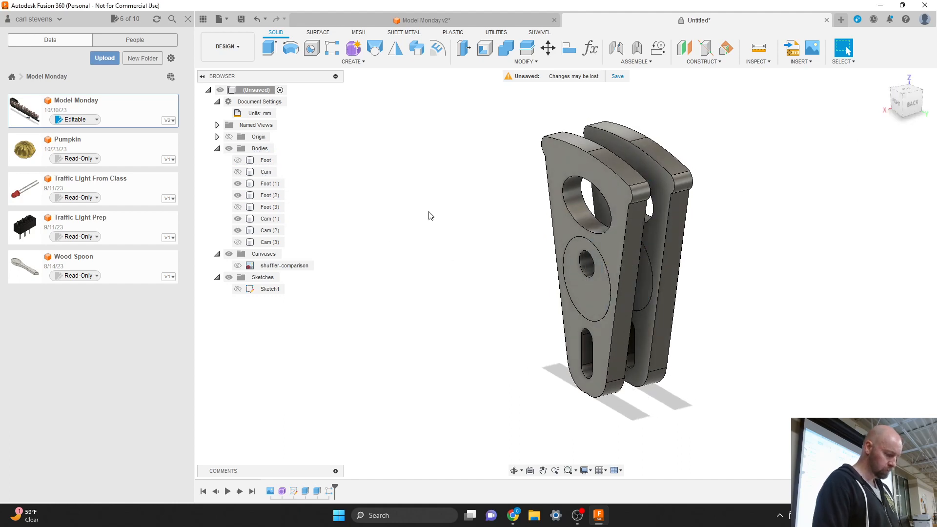
{"action": "key", "text": "m"}
{"action": "left_click", "coordinate": [613, 237]}
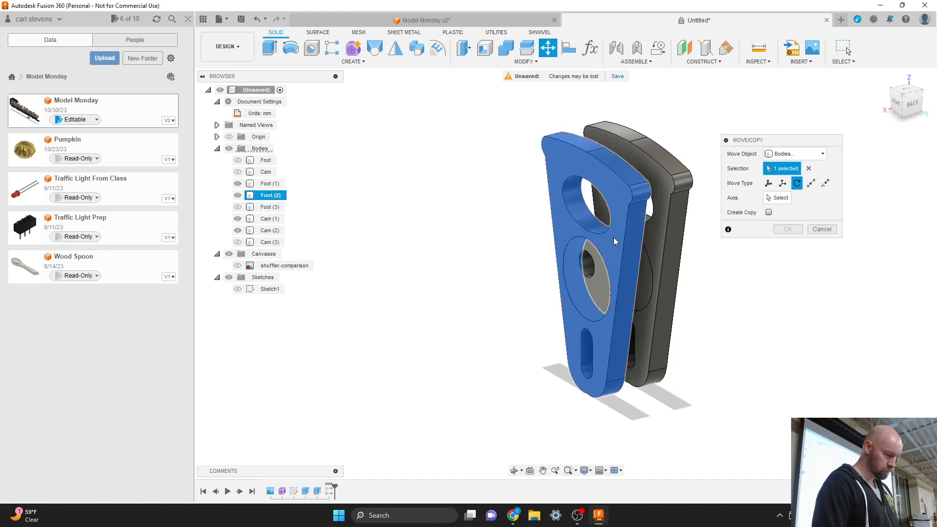
{"action": "left_click", "coordinate": [652, 245]}
{"action": "left_click", "coordinate": [655, 242]}
{"action": "left_click", "coordinate": [648, 273]}
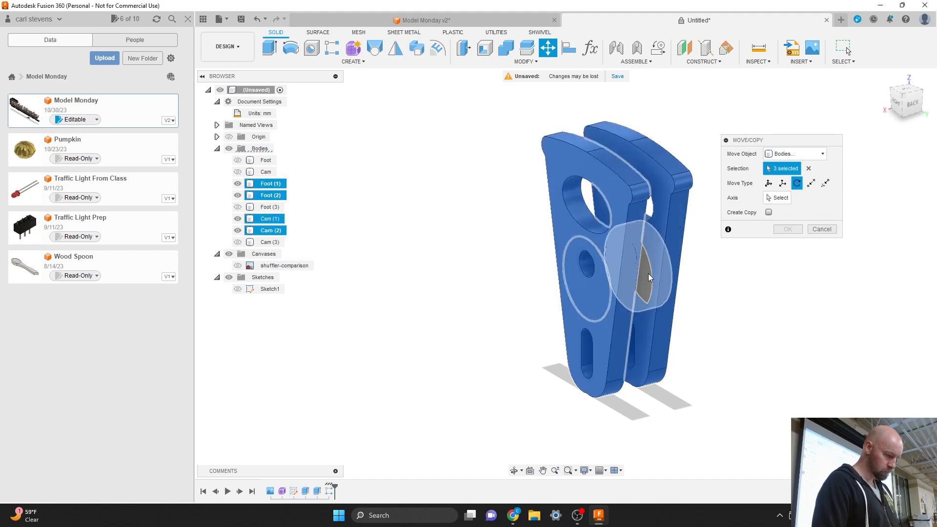
{"action": "left_click", "coordinate": [897, 101]}
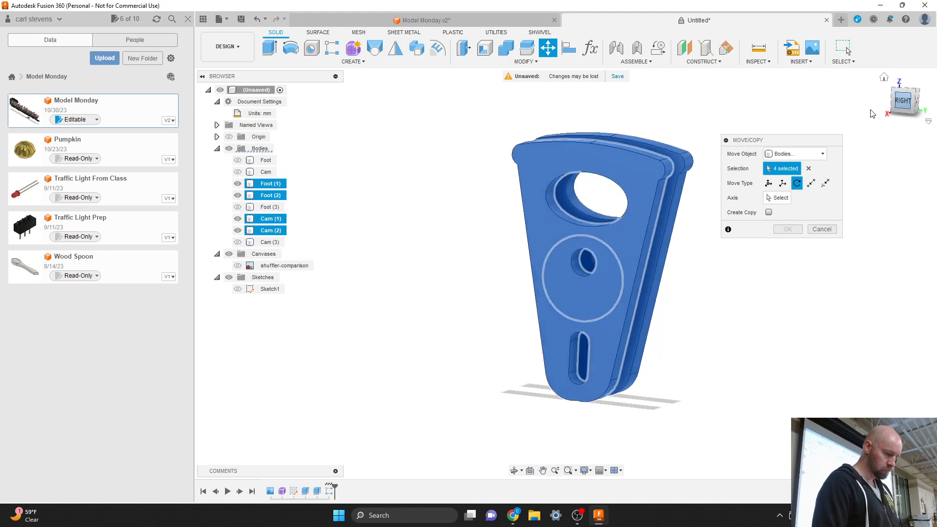
{"action": "left_click", "coordinate": [607, 249]}
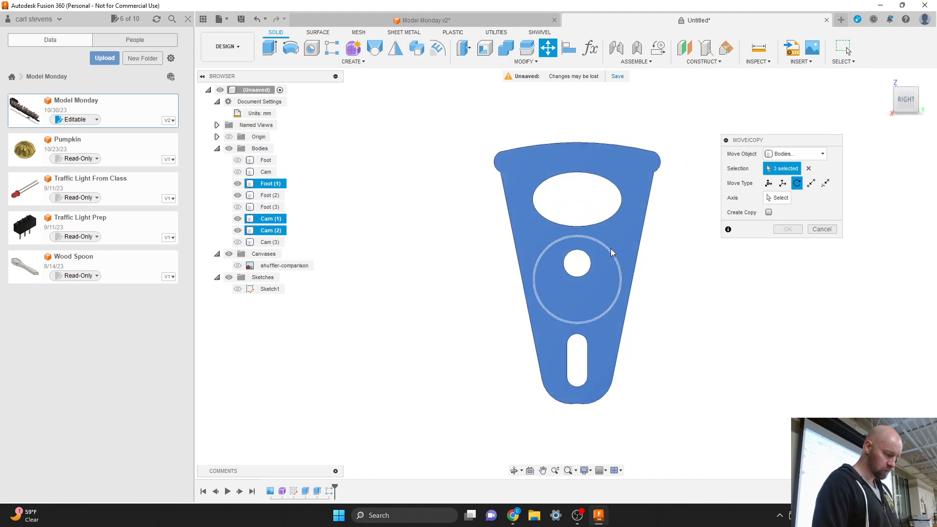
{"action": "left_click", "coordinate": [768, 200]}
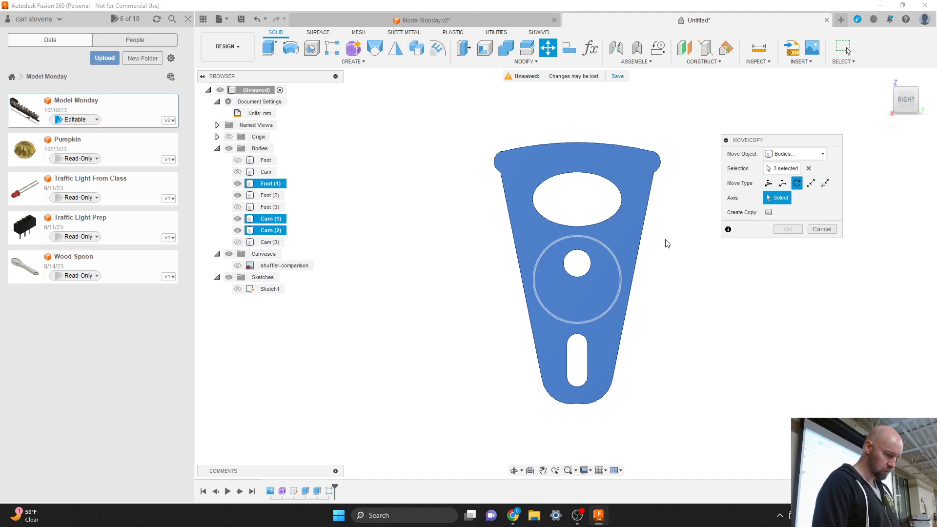
{"action": "left_click", "coordinate": [606, 247]}
{"action": "left_click_drag", "start_coordinate": [580, 233], "coordinate": [574, 352]}
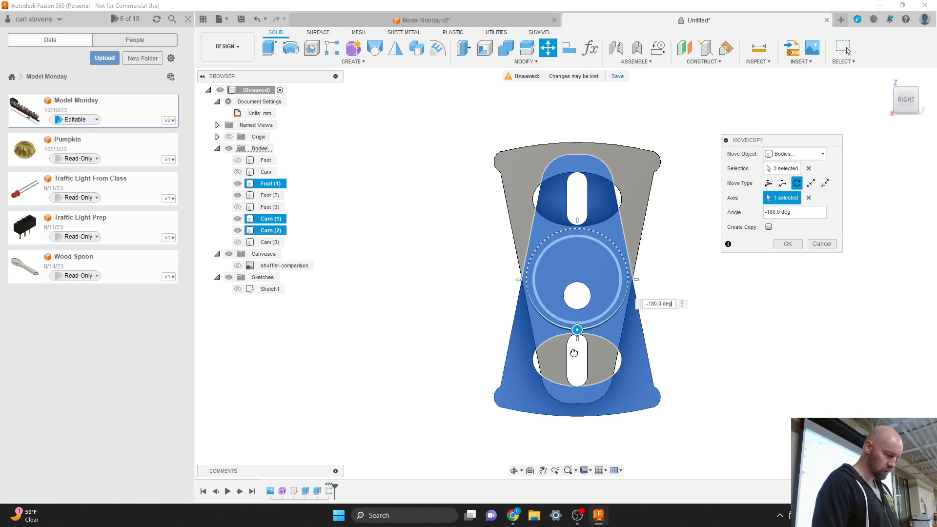
{"action": "left_click_drag", "start_coordinate": [574, 353], "coordinate": [574, 352]}
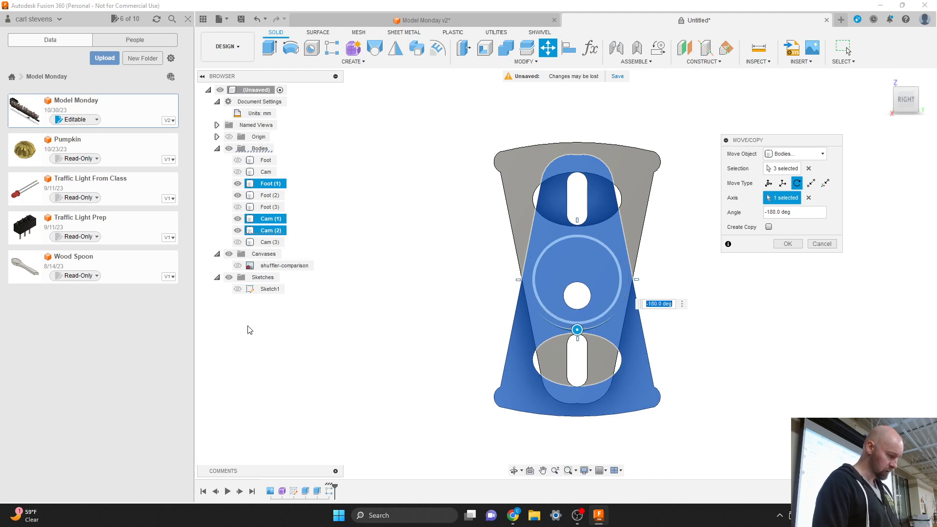
{"action": "left_click", "coordinate": [238, 265]}
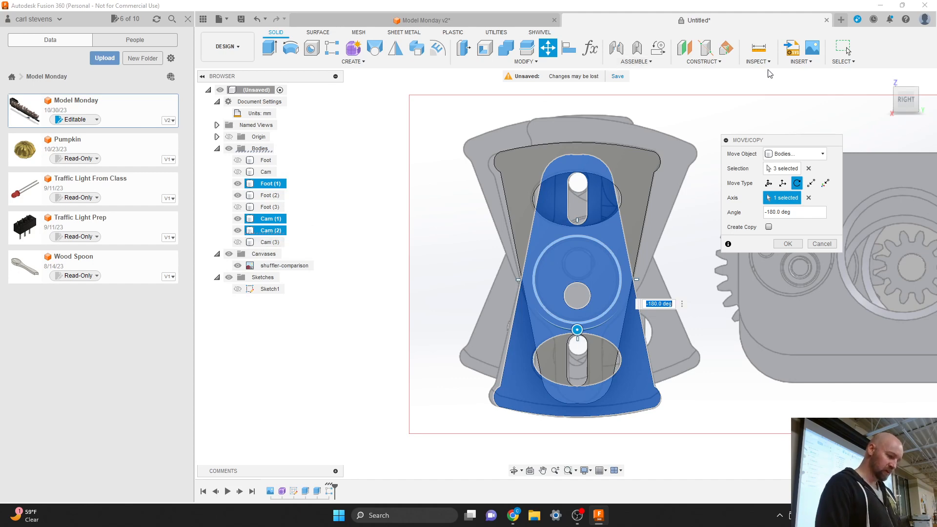
{"action": "left_click_drag", "start_coordinate": [905, 103], "coordinate": [832, 115]}
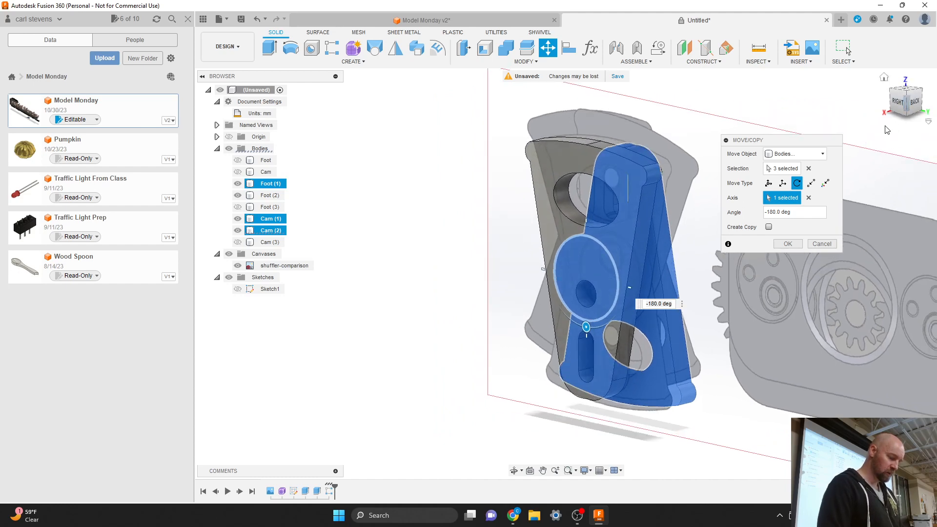
{"action": "left_click", "coordinate": [808, 198]}
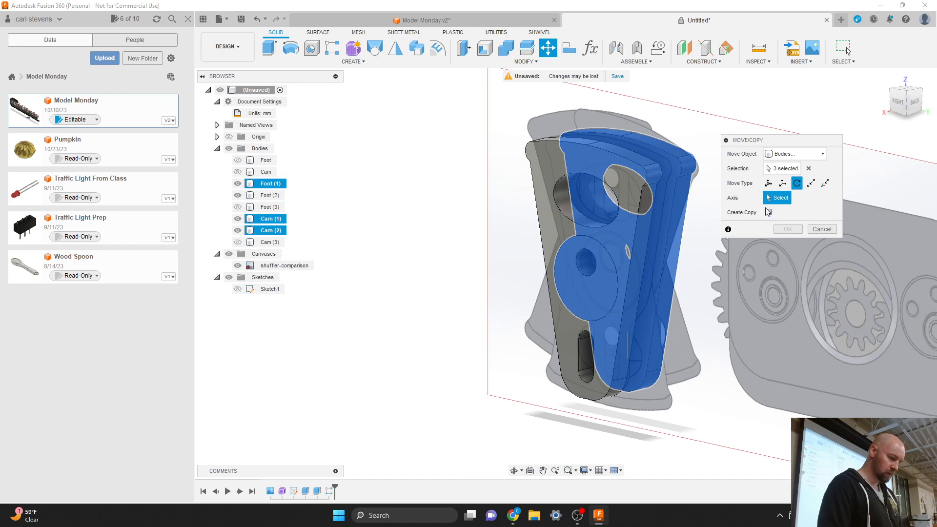
{"action": "left_click", "coordinate": [822, 229]}
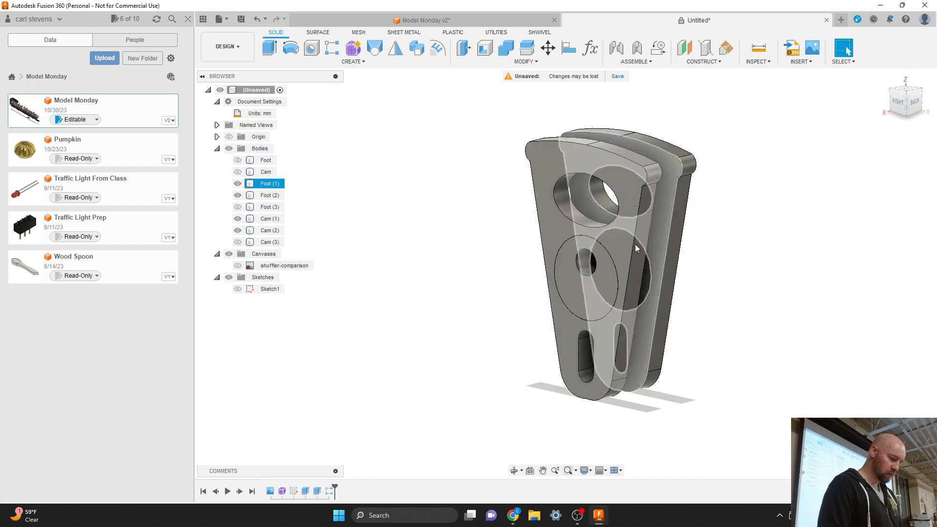
Rotate the Foot (1), Foot (2), Cam (1) and Cam (2) bodies 180 degrees about the axis of the cam's small round hole
{"action": "key", "text": "m"}
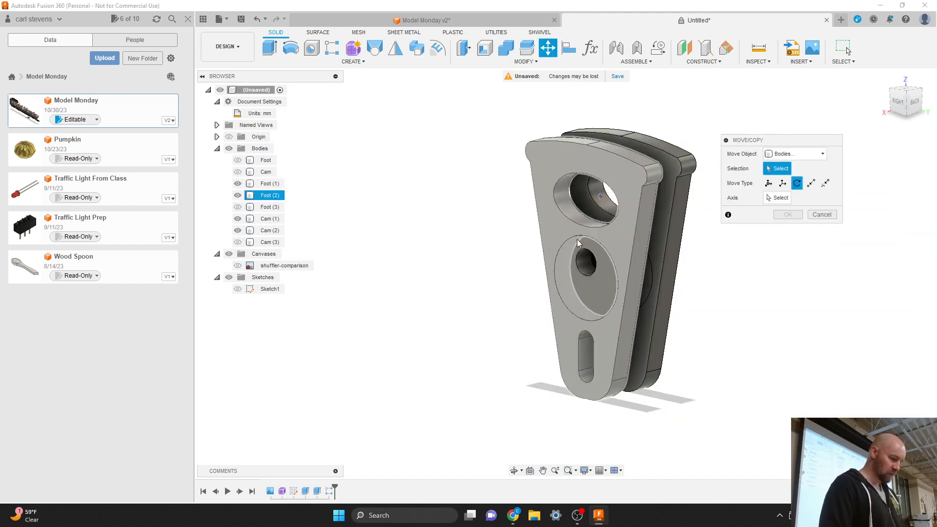
{"action": "left_click", "coordinate": [548, 221]}
{"action": "left_click", "coordinate": [588, 273]}
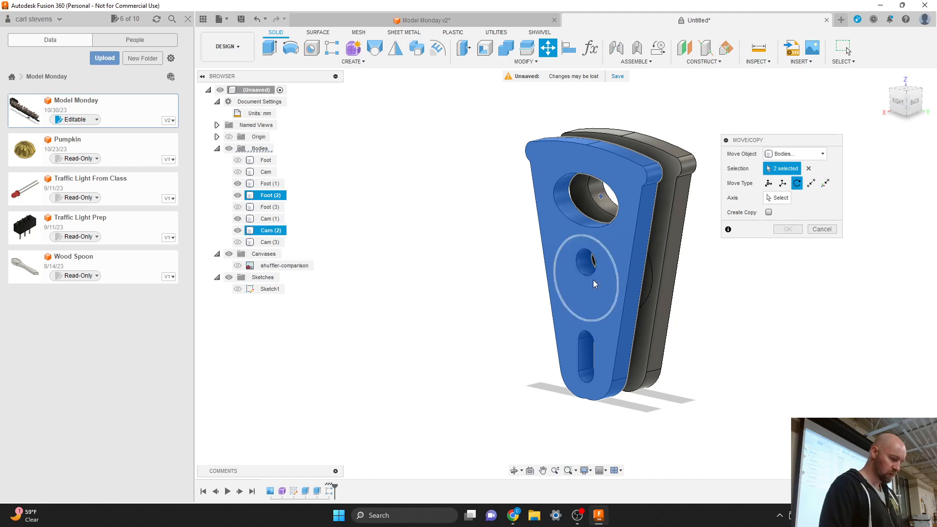
{"action": "left_click", "coordinate": [659, 241]}
{"action": "left_click", "coordinate": [907, 88]}
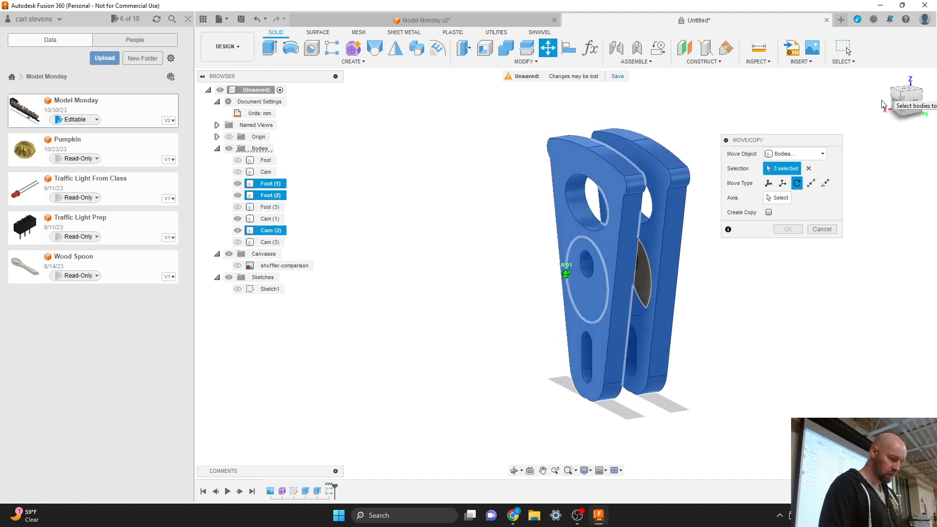
{"action": "left_click", "coordinate": [649, 283]}
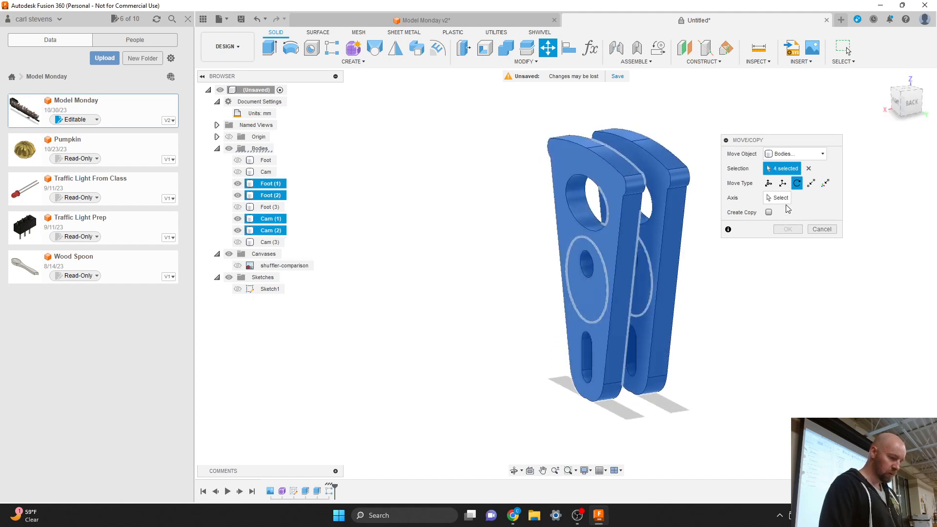
{"action": "left_click", "coordinate": [777, 197]}
{"action": "left_click", "coordinate": [590, 273]}
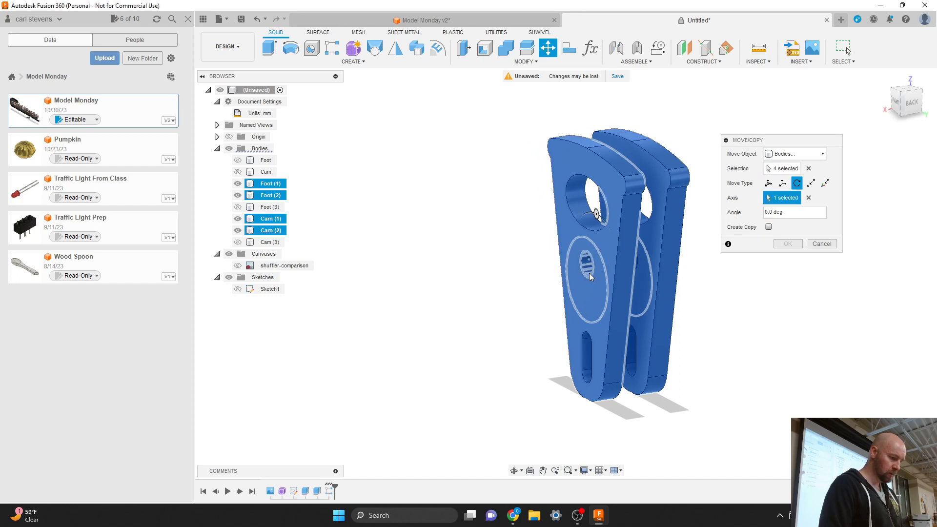
{"action": "left_click", "coordinate": [807, 198]}
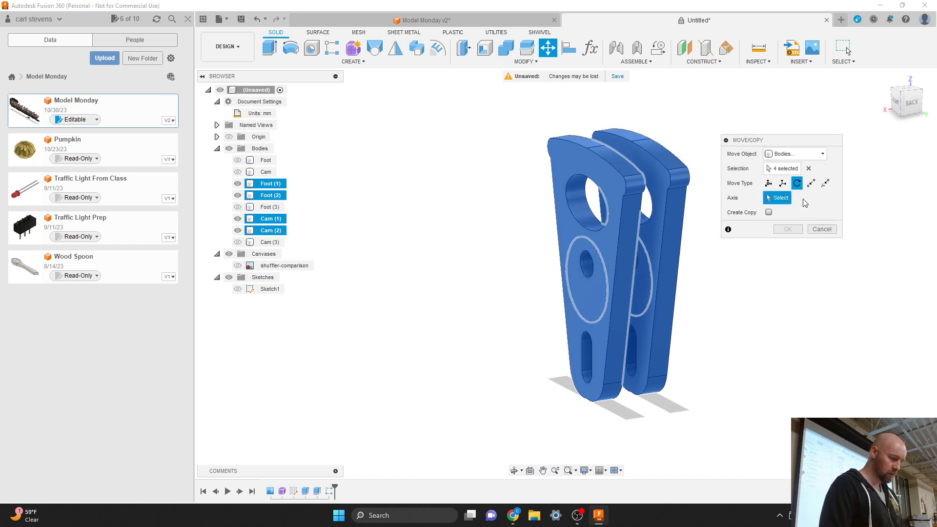
{"action": "left_click", "coordinate": [590, 276]}
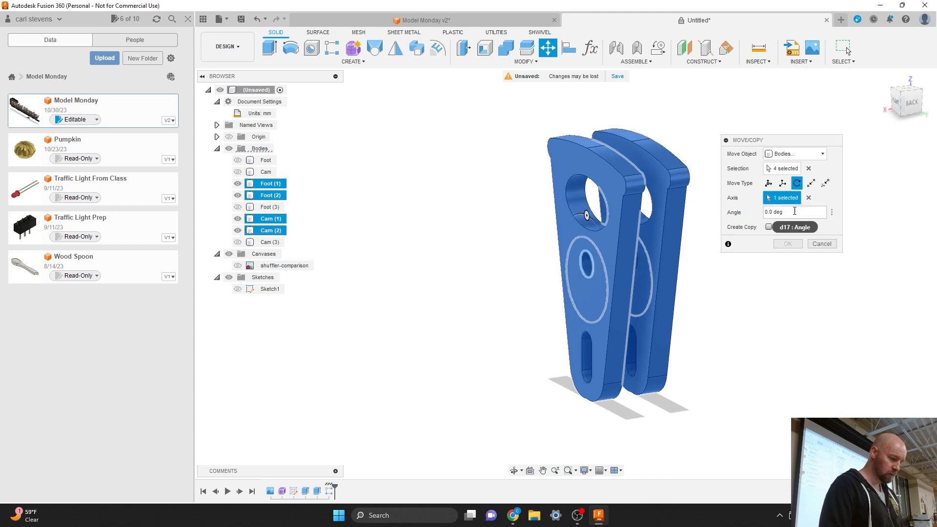
{"action": "type", "text": "180"}
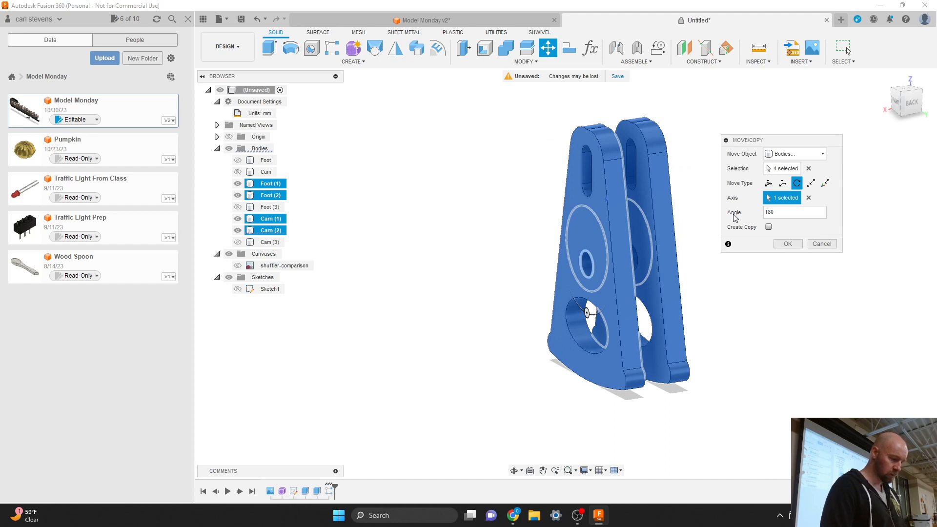
{"action": "left_click", "coordinate": [780, 242]}
Show the Foot (3), Cam, Foot and Cam (3) bodies again and inspect the alternating stack
{"action": "left_click", "coordinate": [238, 207]}
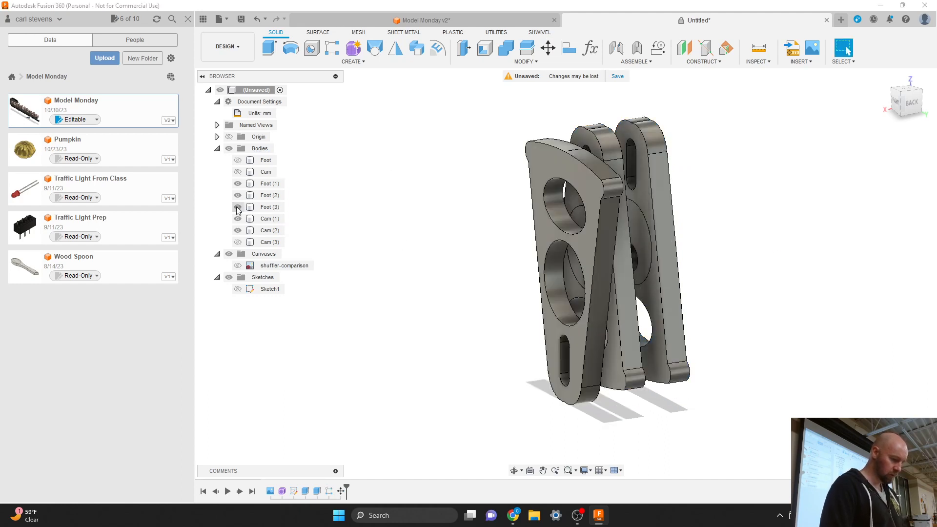
{"action": "left_click", "coordinate": [238, 172]}
{"action": "left_click", "coordinate": [236, 160]}
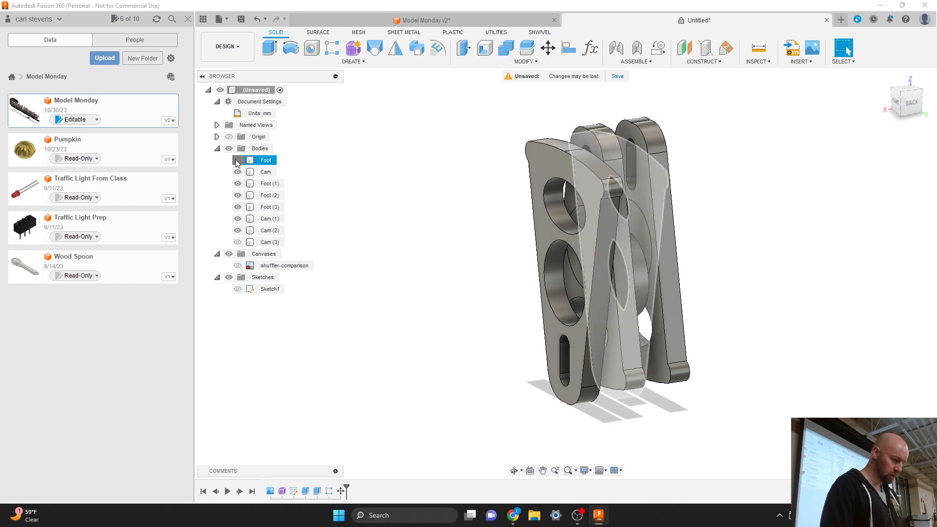
{"action": "left_click", "coordinate": [238, 242]}
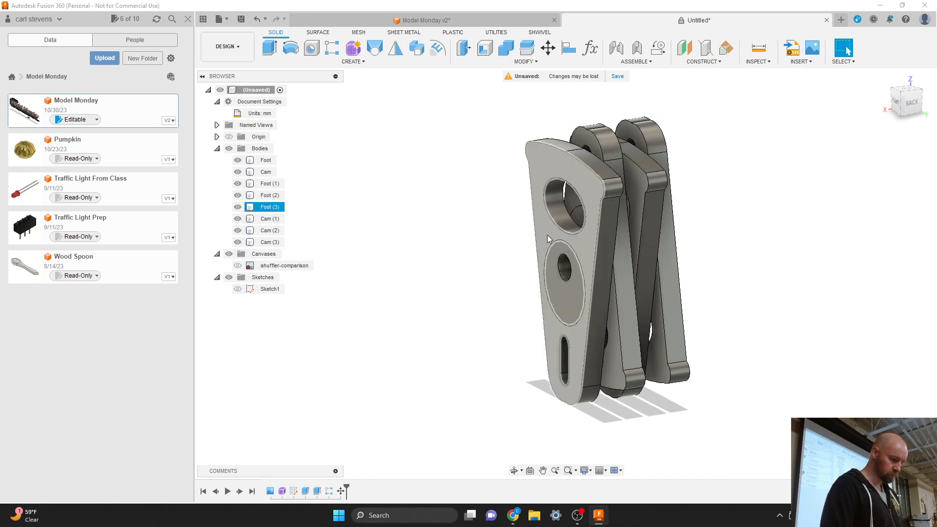
{"action": "left_click", "coordinate": [899, 108]}
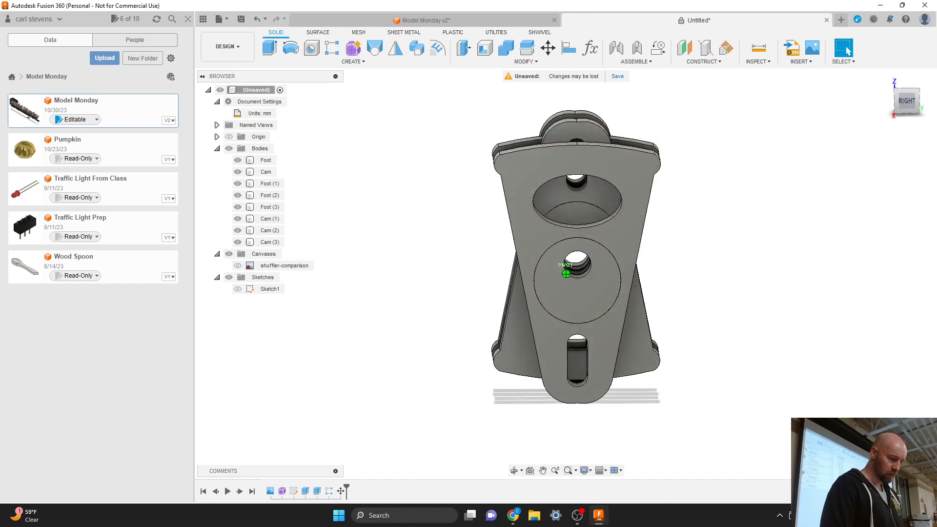
{"action": "left_click_drag", "start_coordinate": [916, 103], "coordinate": [899, 102]}
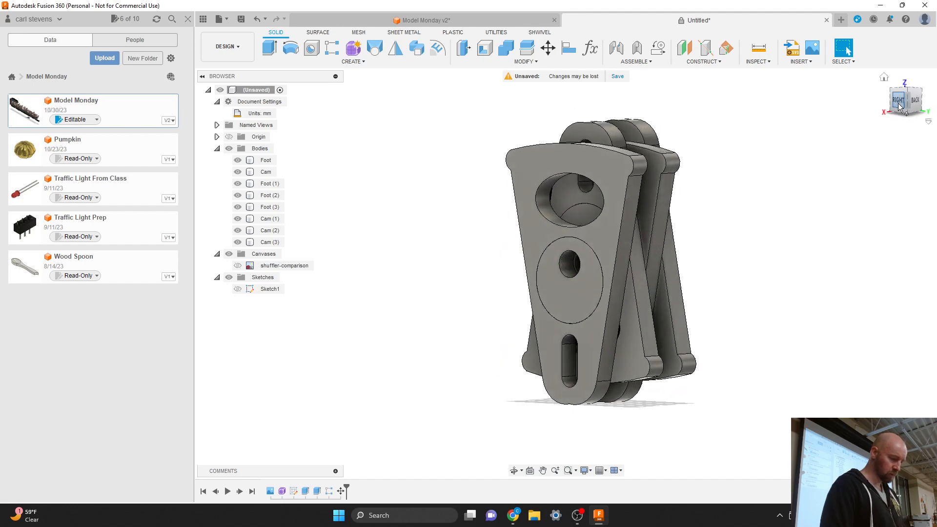
Hide the Foot, Foot (1), Foot (2) and Foot (3) bodies and examine the four alternating cams from several angles
{"action": "left_click", "coordinate": [238, 206]}
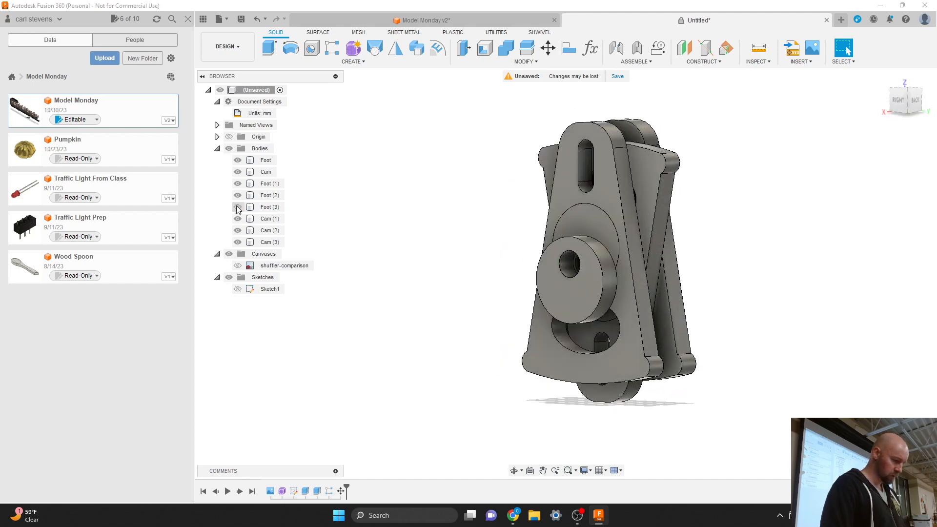
{"action": "left_click", "coordinate": [238, 184]}
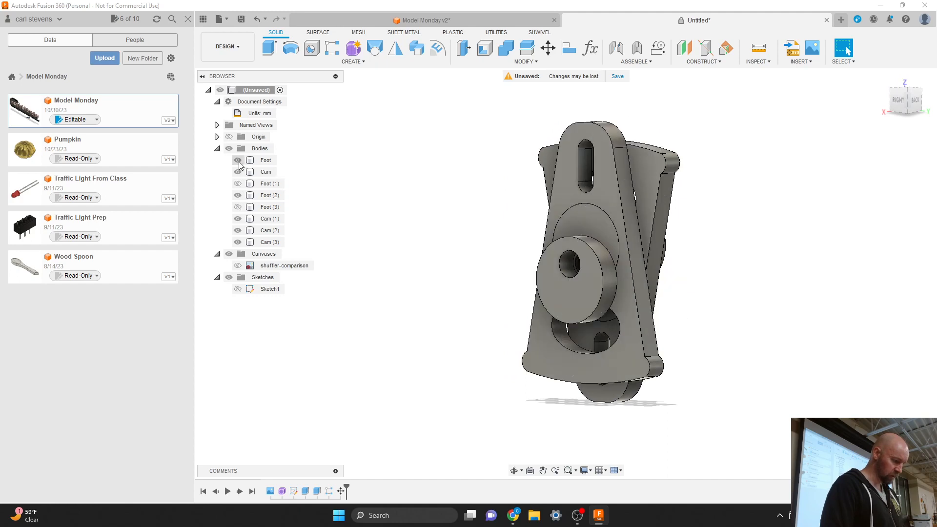
{"action": "left_click", "coordinate": [237, 160]}
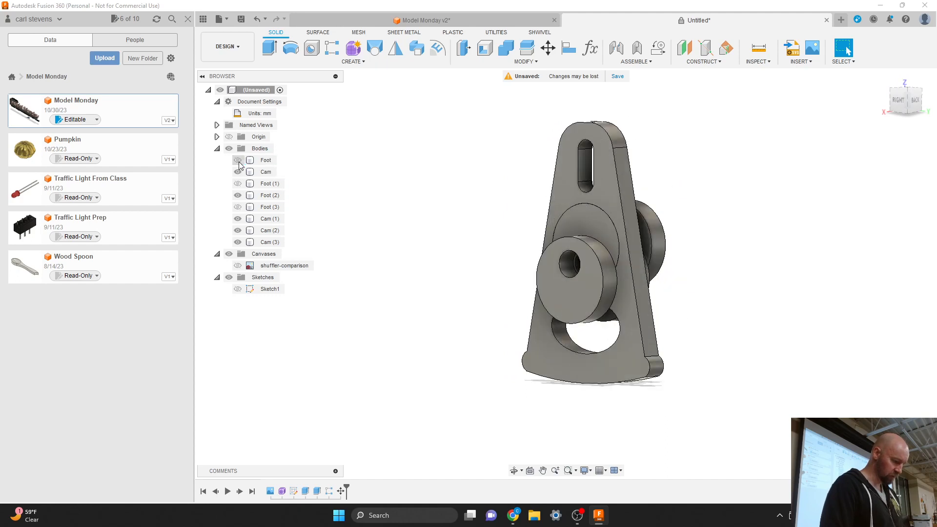
{"action": "left_click", "coordinate": [238, 195]}
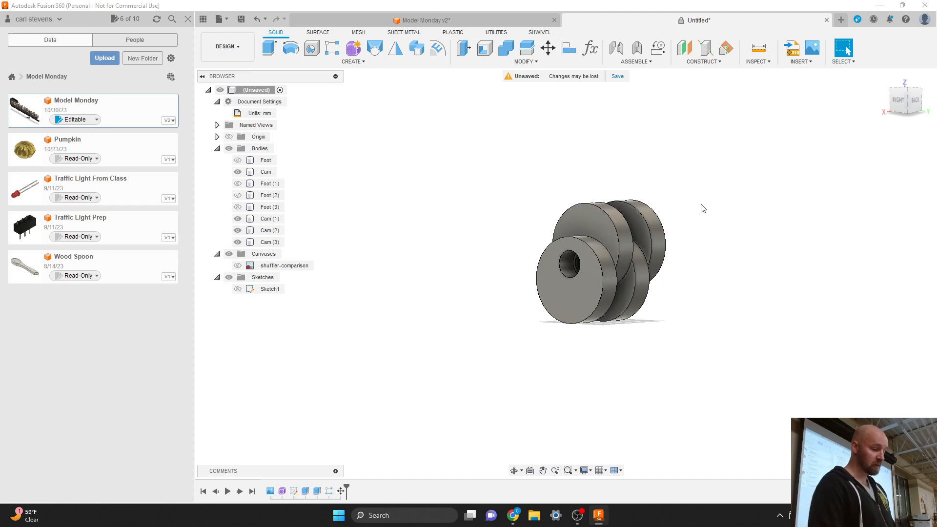
{"action": "left_click", "coordinate": [906, 104]}
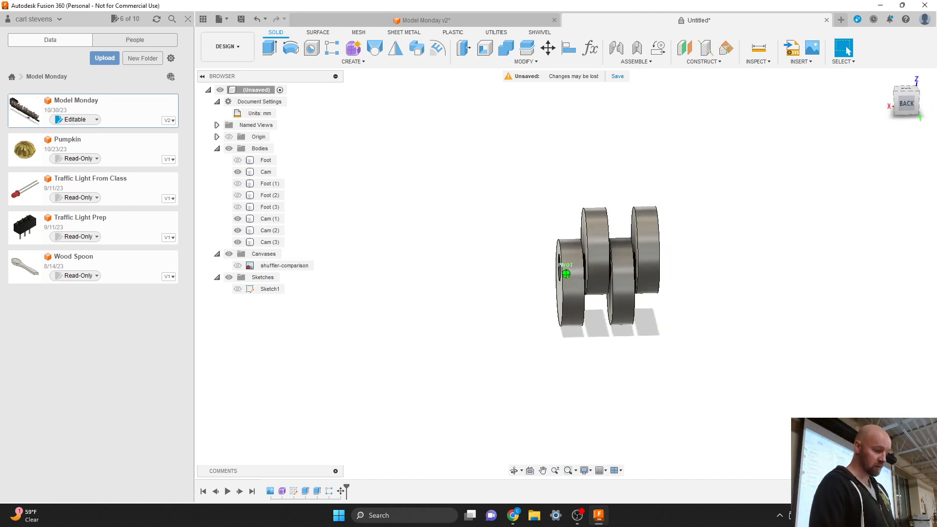
{"action": "mouse_move", "coordinate": [906, 104]}
{"action": "left_mouse_down"}
{"action": "mouse_move", "coordinate": [881, 104]}
{"action": "mouse_move", "coordinate": [907, 106]}
{"action": "left_mouse_up"}
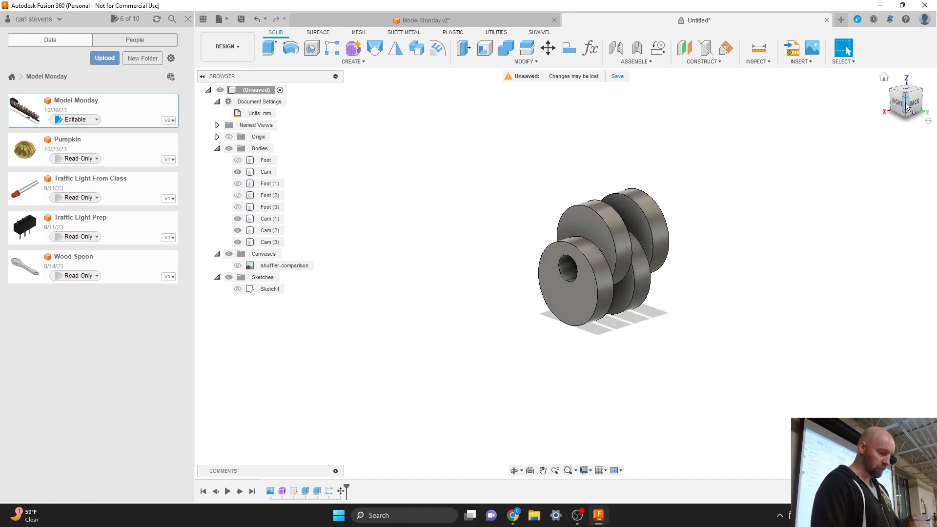
{"action": "left_click", "coordinate": [907, 105]}
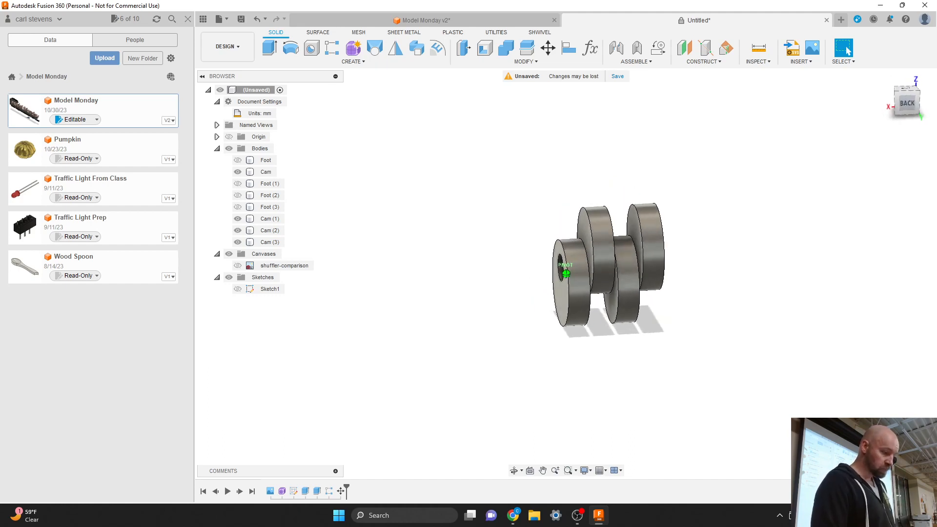
{"action": "mouse_move", "coordinate": [566, 274]}
{"action": "middle_mouse_down", "text": "shift"}
{"action": "mouse_move", "coordinate": [629, 291]}
{"action": "mouse_move", "coordinate": [697, 292]}
{"action": "middle_mouse_up", "text": "shift"}
{"action": "left_click_drag", "start_coordinate": [905, 104], "coordinate": [906, 103]}
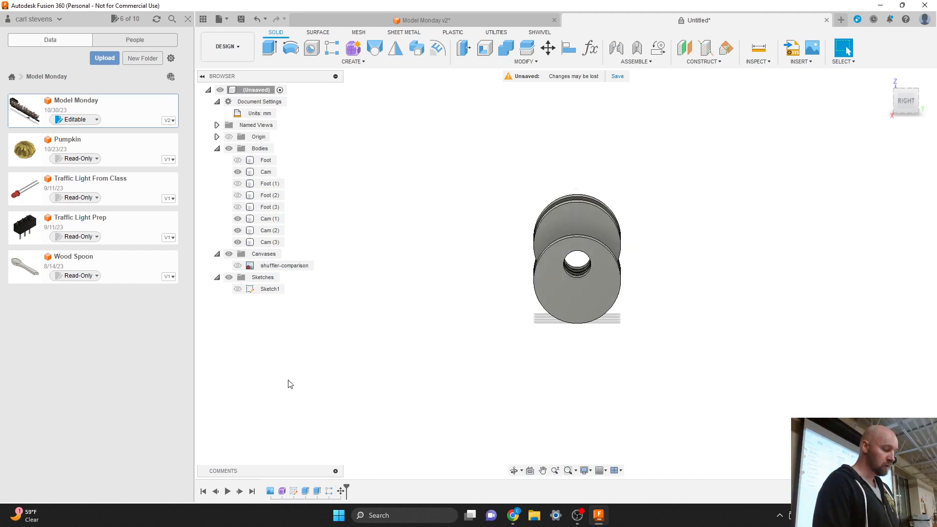
Show the four Foot bodies again and view the complete stack at an angle
{"action": "left_click", "coordinate": [237, 207]}
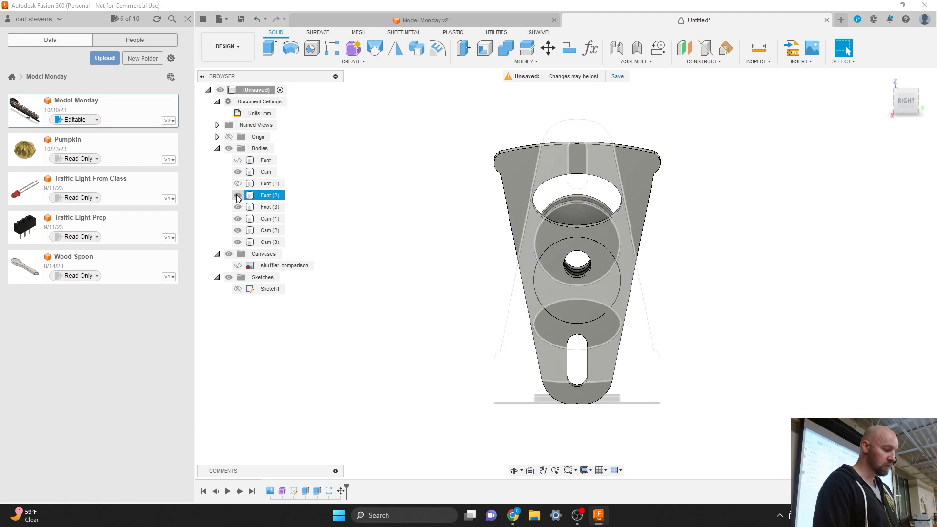
{"action": "left_click", "coordinate": [238, 195]}
{"action": "left_click", "coordinate": [238, 183]}
{"action": "left_click", "coordinate": [238, 160]}
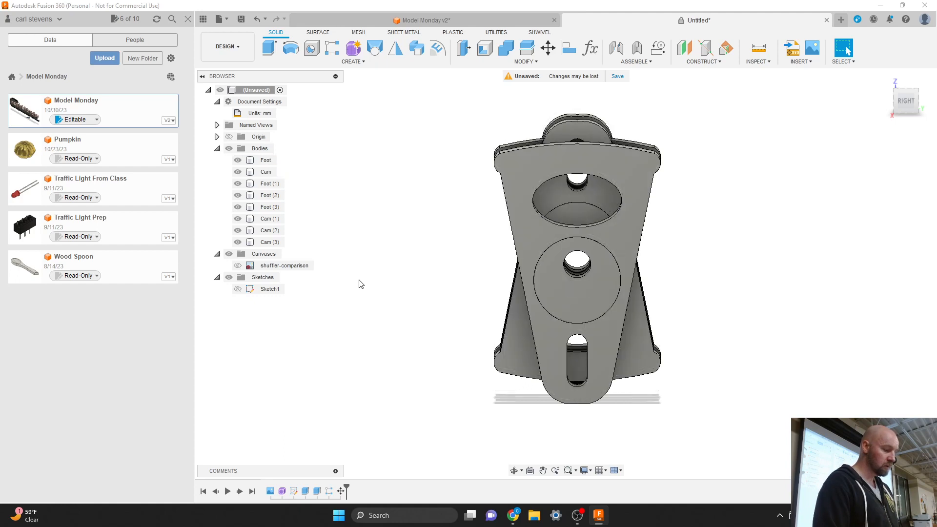
{"action": "left_click_drag", "start_coordinate": [915, 103], "coordinate": [886, 102]}
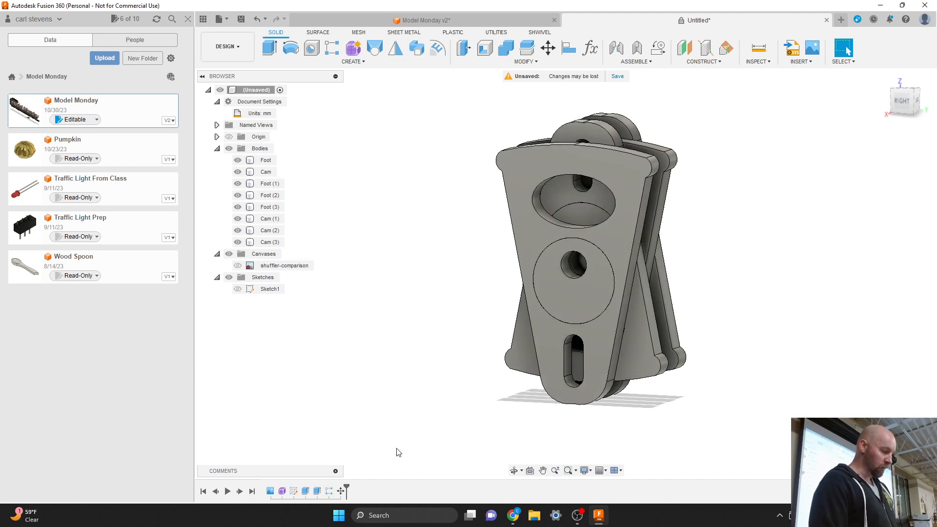
Reopen the Move feature of the alternate foot and cam pairs to review its bodies, rotation axis and angle, leaving it unchanged
{"action": "right_click", "coordinate": [341, 491]}
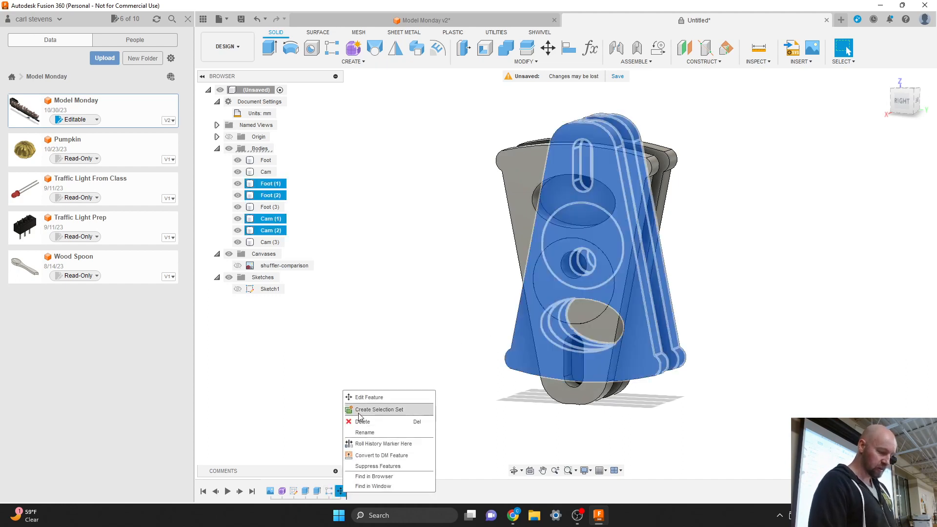
{"action": "left_click", "coordinate": [367, 398]}
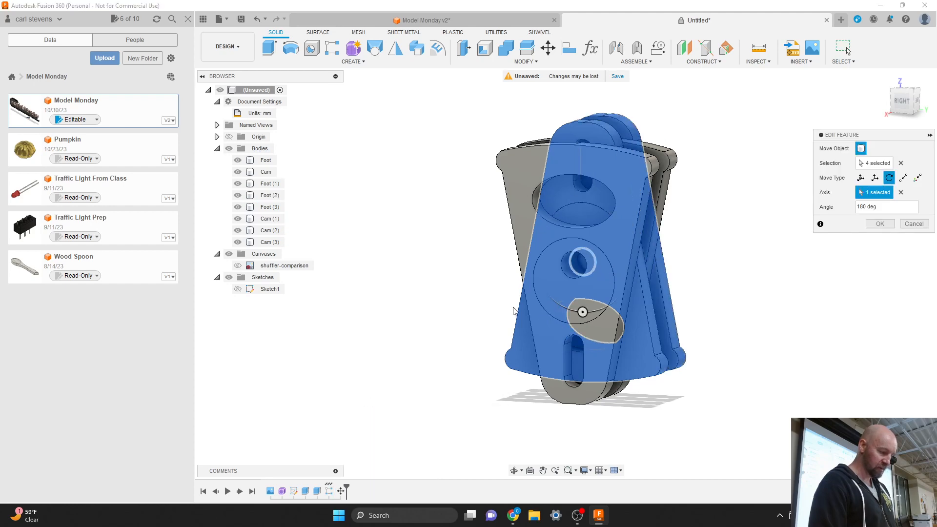
{"action": "left_click", "coordinate": [905, 101]}
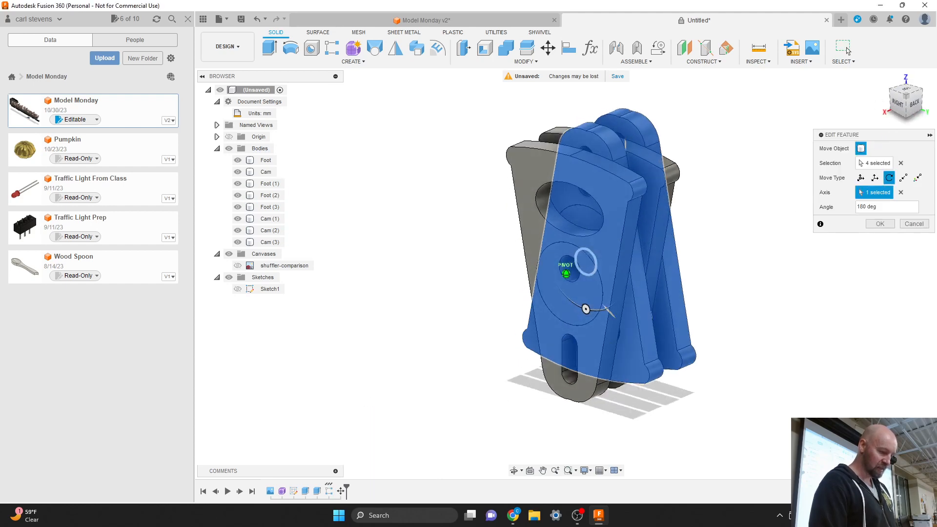
{"action": "left_click", "coordinate": [905, 102]}
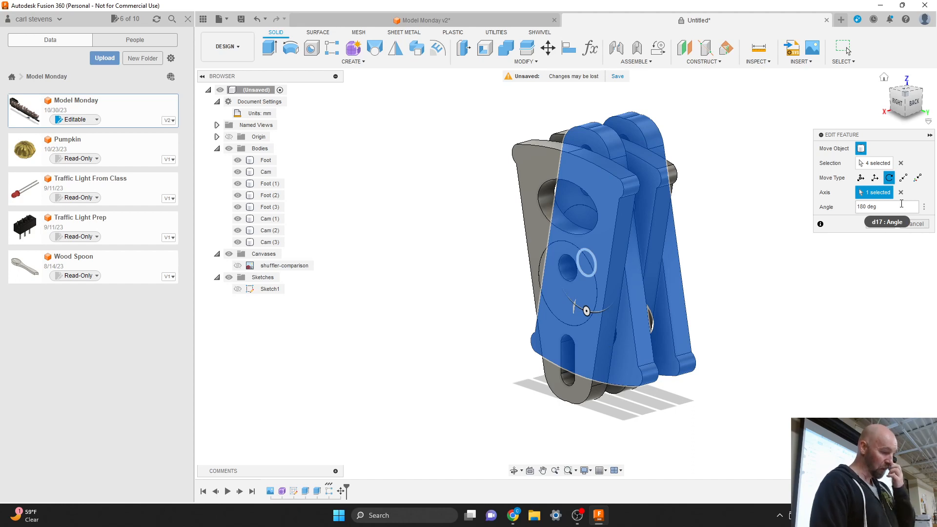
{"action": "left_click", "coordinate": [914, 226]}
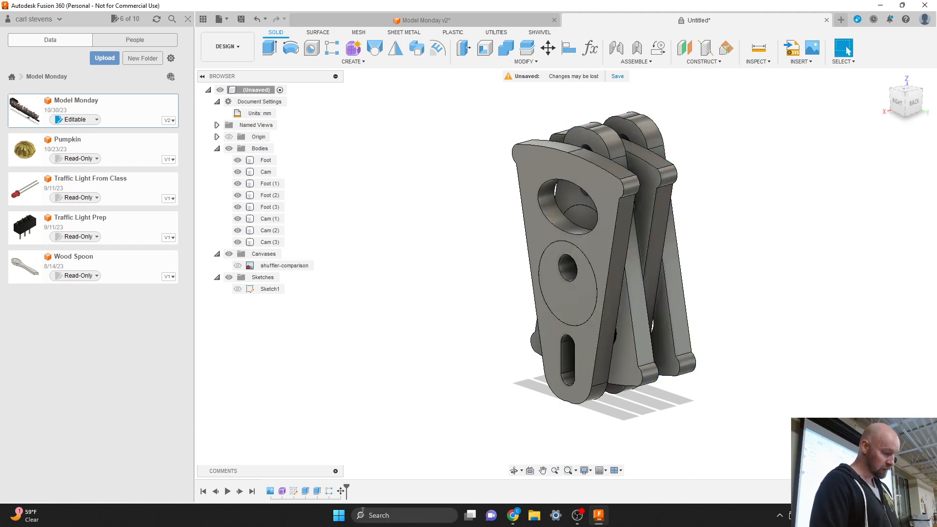
{"action": "right_click", "coordinate": [342, 492]}
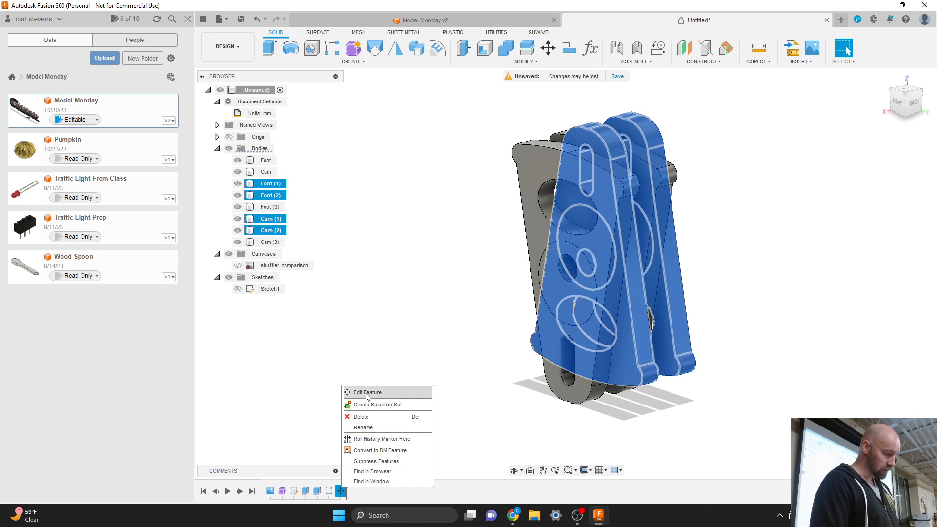
{"action": "left_click", "coordinate": [367, 393]}
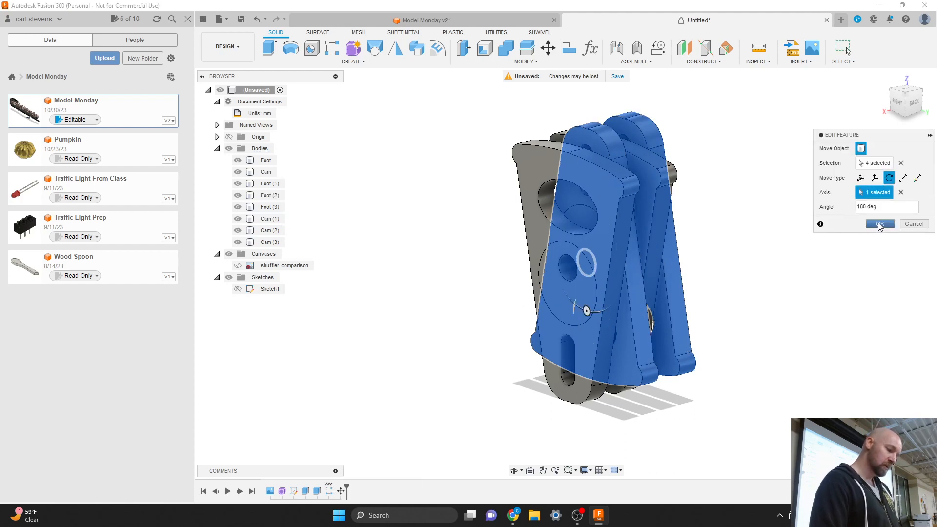
{"action": "left_click", "coordinate": [913, 224]}
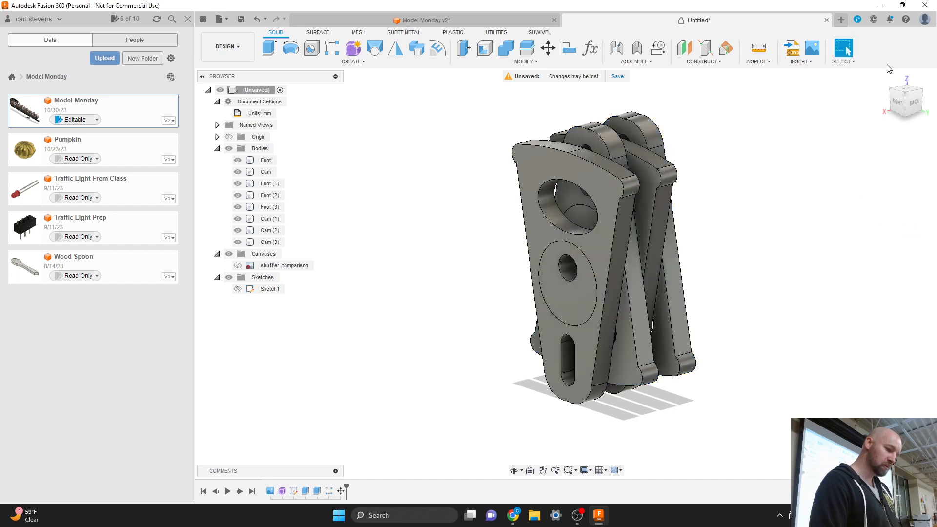
Rotate the Foot (2) and Cam (2) bodies 20 degrees about the axis of the cam's small round hole
{"action": "left_click", "coordinate": [897, 103]}
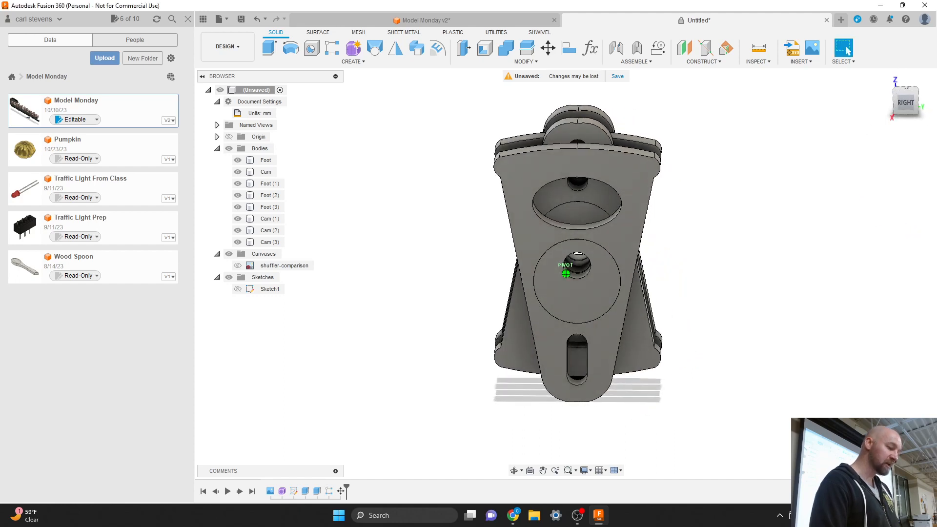
{"action": "left_click_drag", "start_coordinate": [920, 103], "coordinate": [900, 108]}
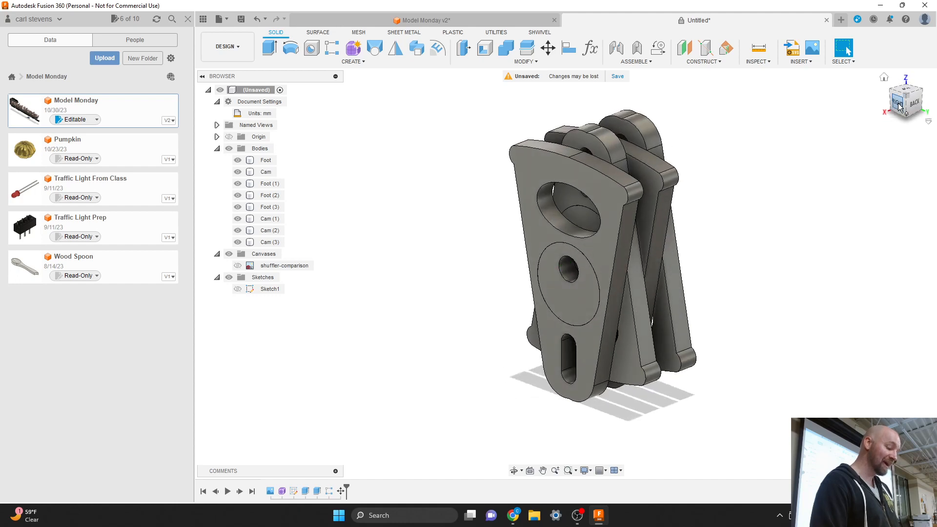
{"action": "key", "text": "m"}
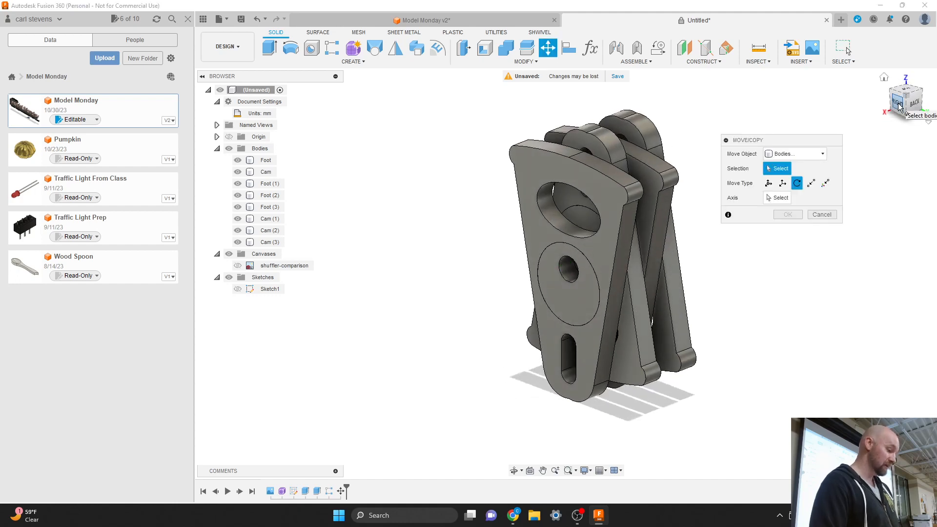
{"action": "left_click", "coordinate": [582, 219]}
{"action": "left_click", "coordinate": [568, 198]}
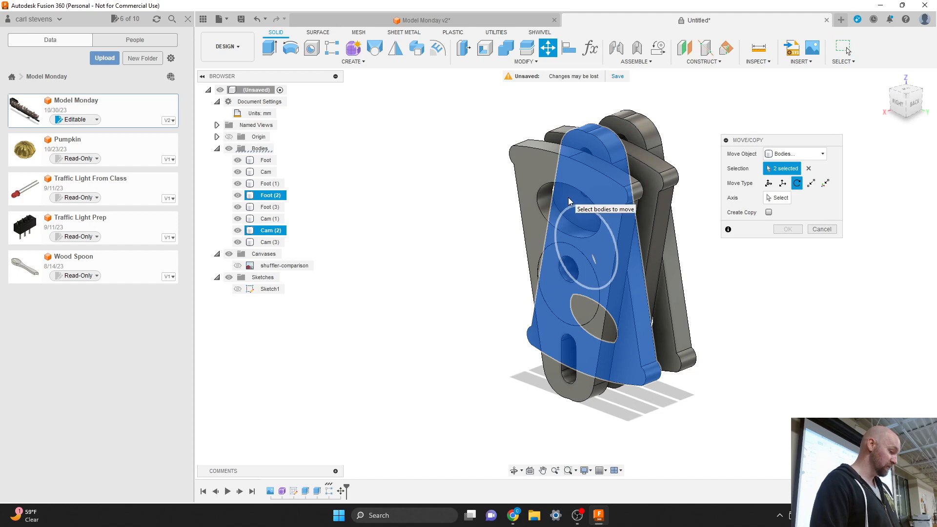
{"action": "left_click", "coordinate": [777, 197]}
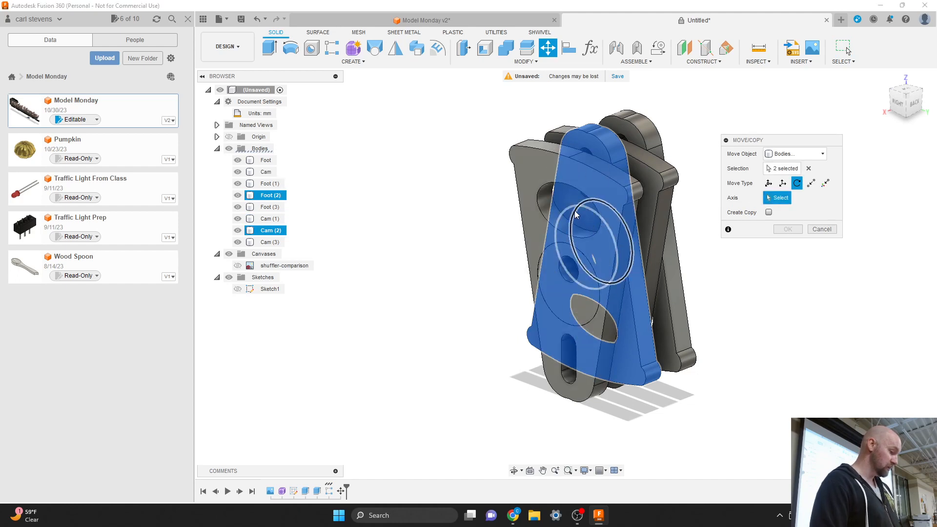
{"action": "left_click", "coordinate": [572, 264]}
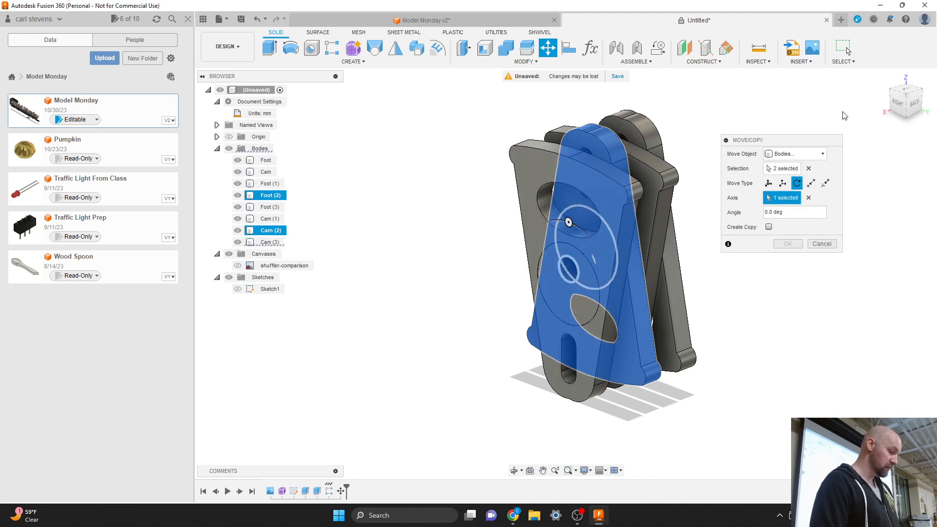
{"action": "left_click", "coordinate": [897, 103]}
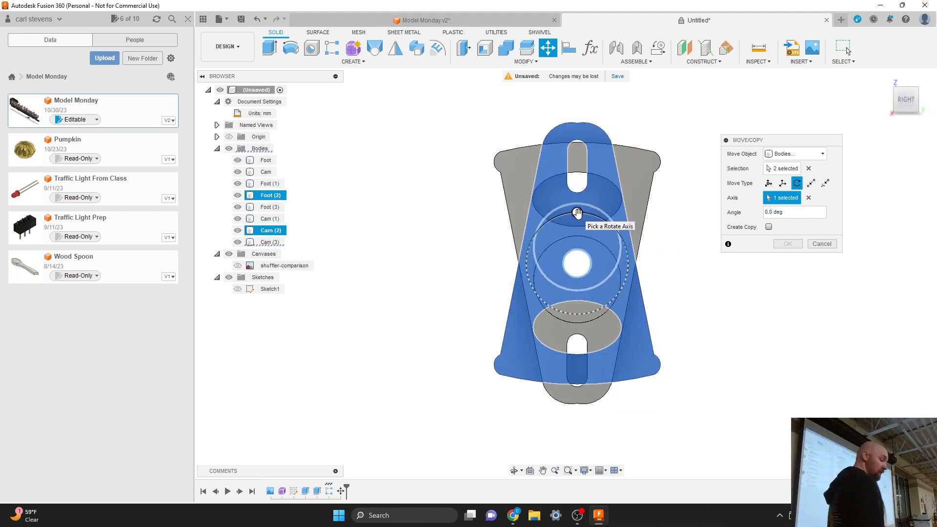
{"action": "mouse_move", "coordinate": [577, 214]}
{"action": "left_mouse_down"}
{"action": "mouse_move", "coordinate": [601, 221]}
{"action": "mouse_move", "coordinate": [594, 215]}
{"action": "left_mouse_up"}
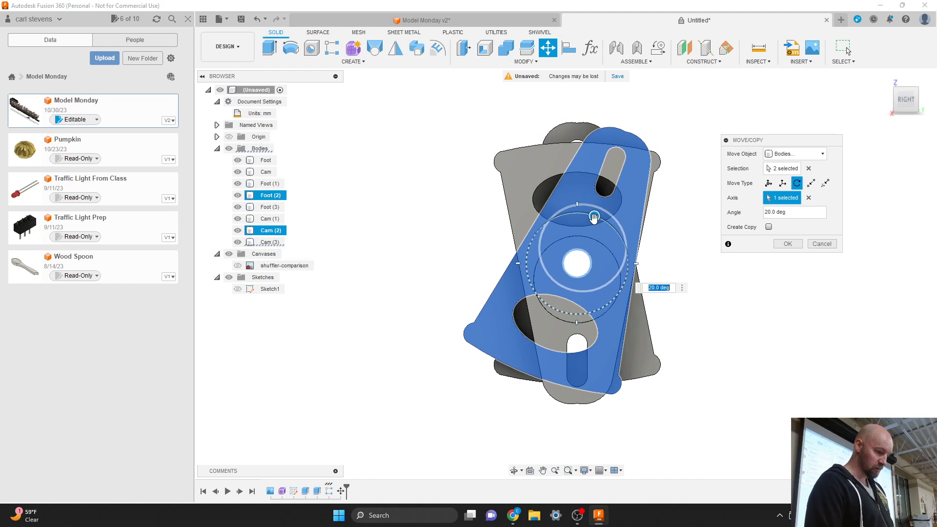
{"action": "left_click", "coordinate": [787, 244]}
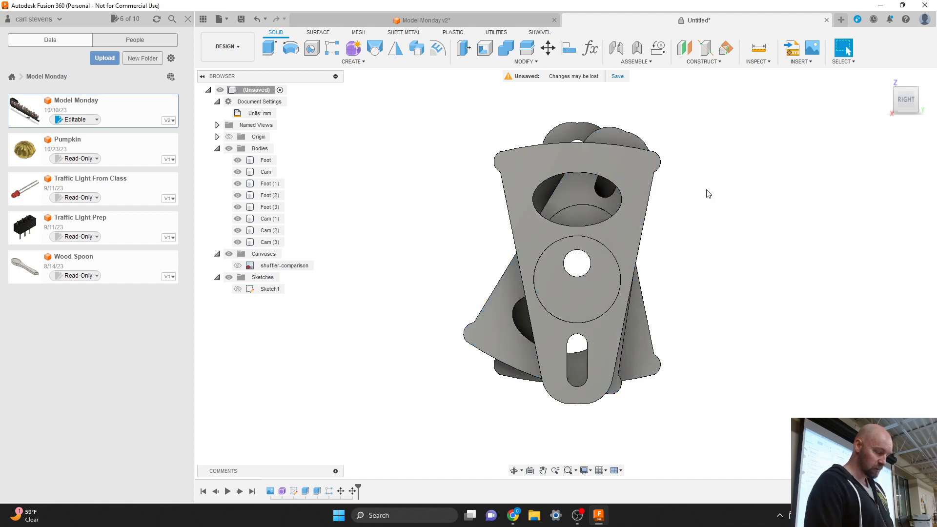
Rotate the Foot (3) and Cam (3) bodies -20 degrees about the axis of the cam's small round hole
{"action": "key", "text": "m"}
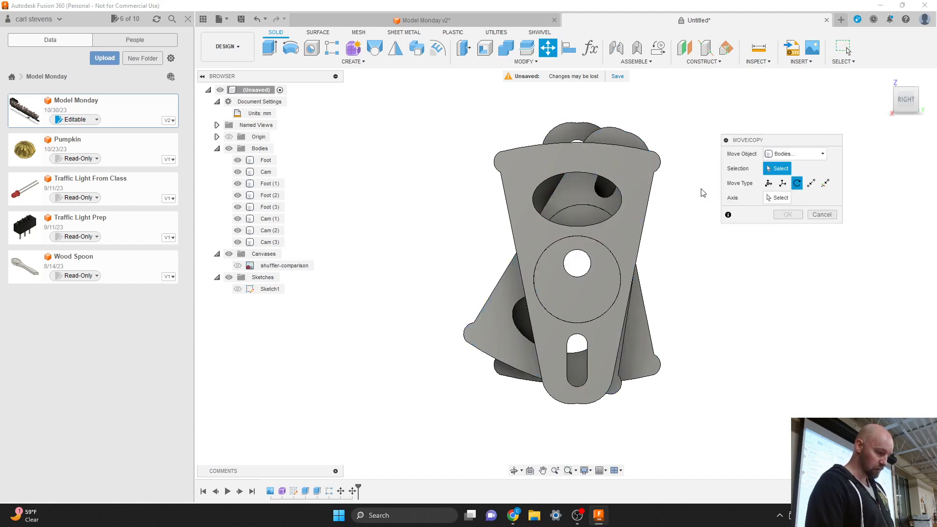
{"action": "left_click", "coordinate": [622, 172]}
{"action": "left_click", "coordinate": [596, 292]}
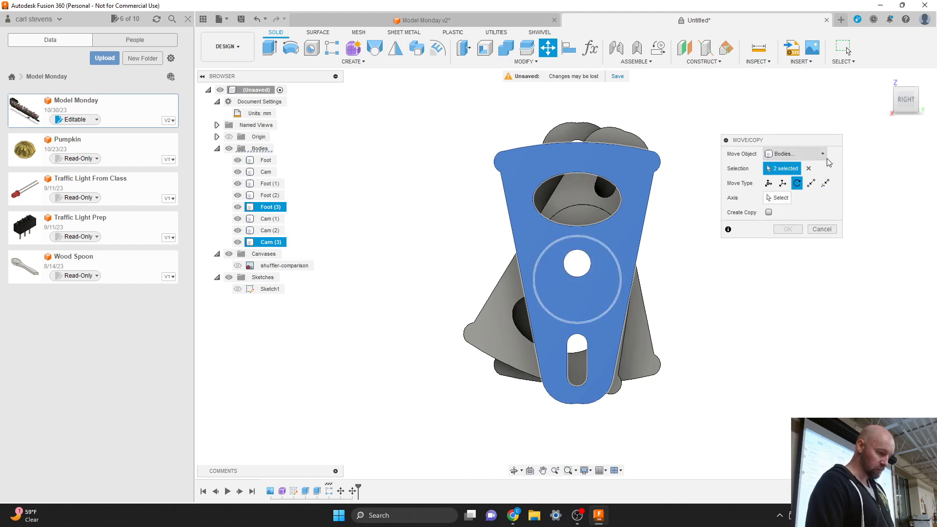
{"action": "left_click", "coordinate": [779, 198]}
{"action": "left_click", "coordinate": [584, 256]}
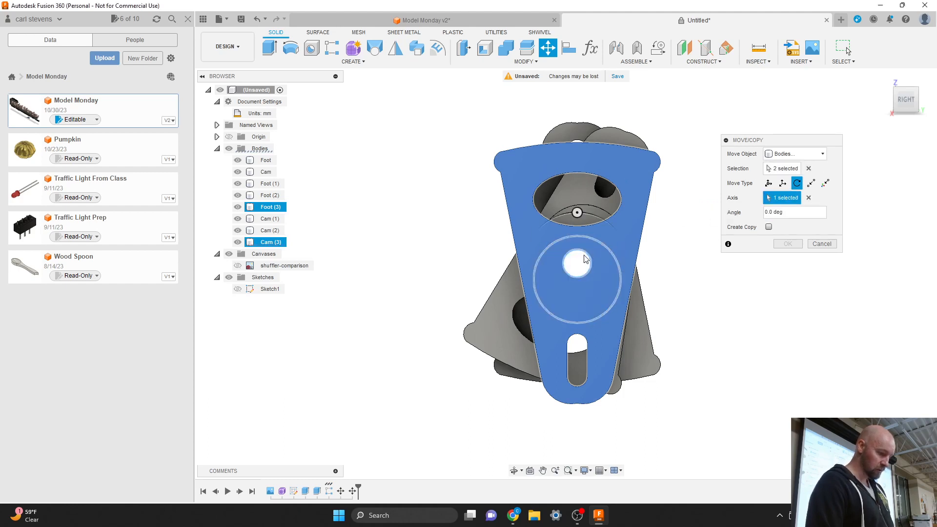
{"action": "left_click_drag", "start_coordinate": [577, 211], "coordinate": [560, 215]}
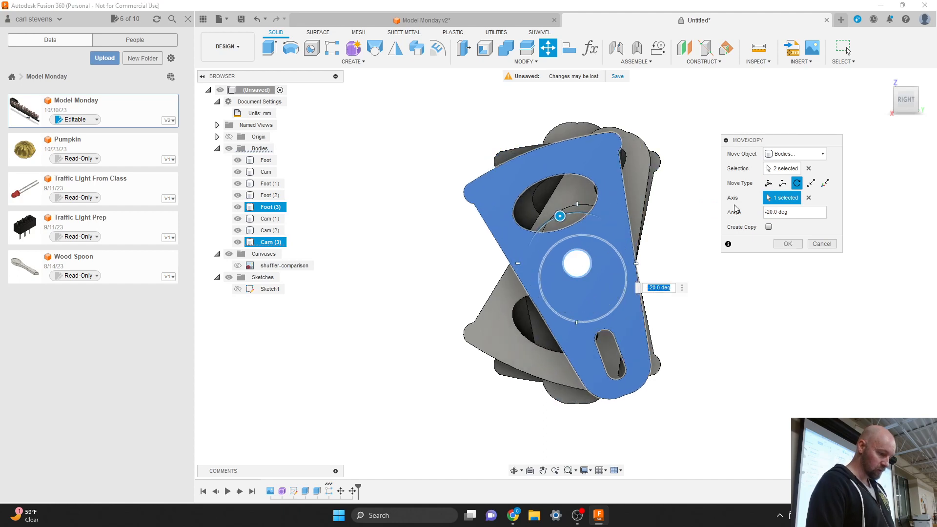
{"action": "left_click", "coordinate": [794, 244]}
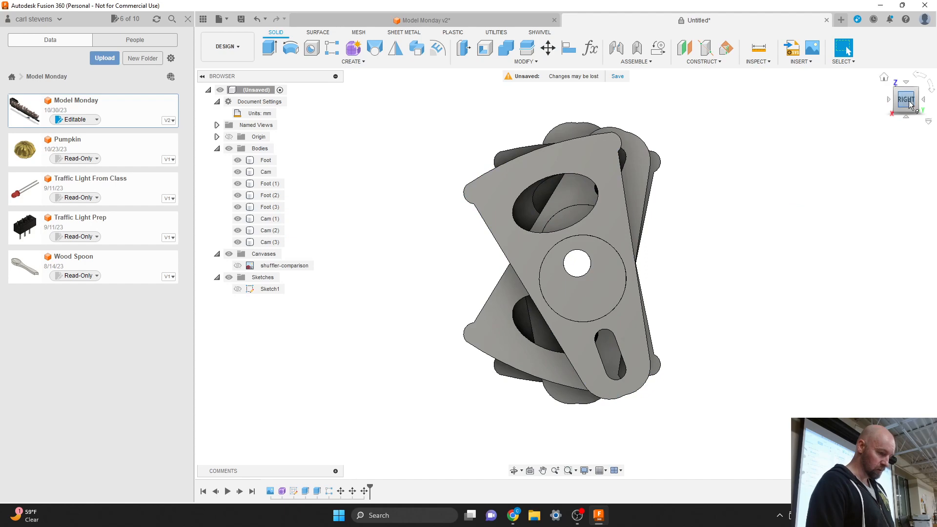
Rotate the Foot (1) and Cam (1) bodies 15 degrees about the axis of the cam's small round hole
{"action": "mouse_move", "coordinate": [908, 104]}
{"action": "left_mouse_down"}
{"action": "mouse_move", "coordinate": [888, 109]}
{"action": "mouse_move", "coordinate": [909, 105]}
{"action": "left_mouse_up"}
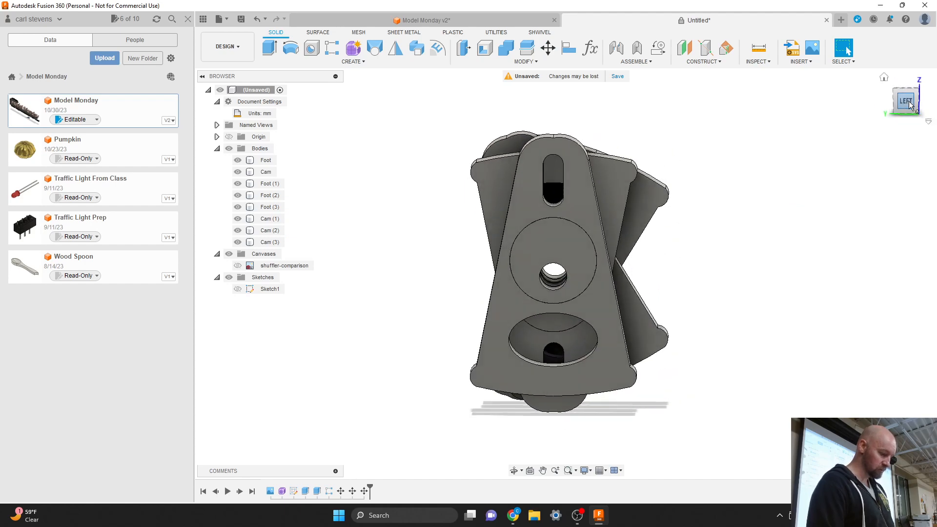
{"action": "key", "text": "m"}
{"action": "left_click", "coordinate": [563, 226]}
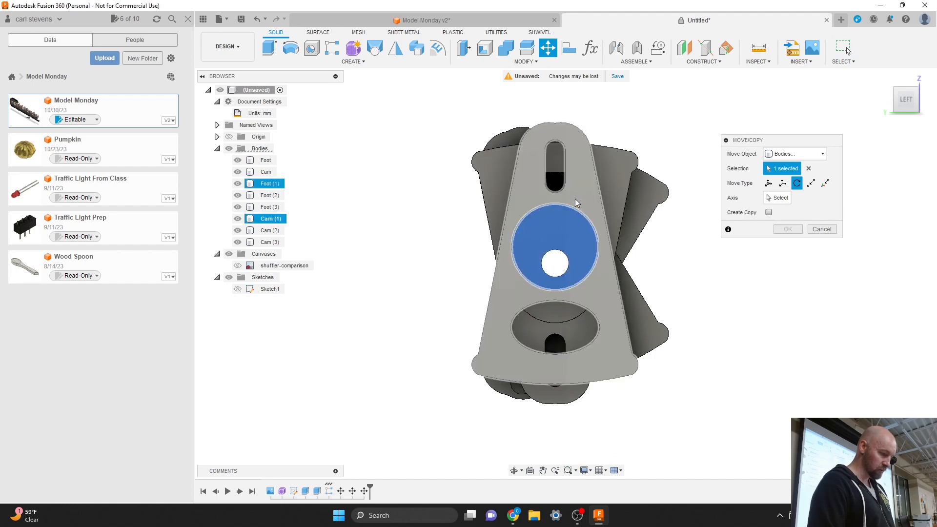
{"action": "left_click", "coordinate": [576, 194]}
{"action": "left_click_drag", "start_coordinate": [896, 108], "coordinate": [904, 110]}
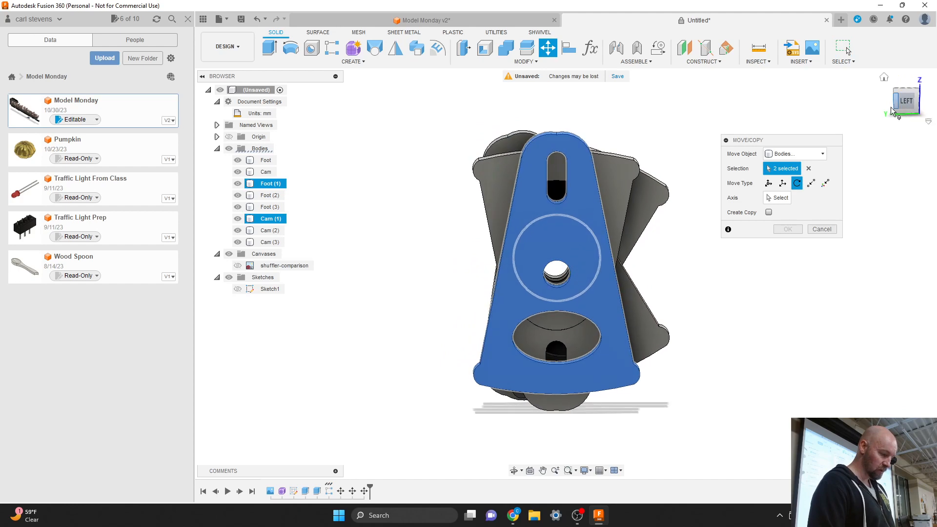
{"action": "left_click", "coordinate": [776, 198]}
{"action": "left_click", "coordinate": [569, 281]}
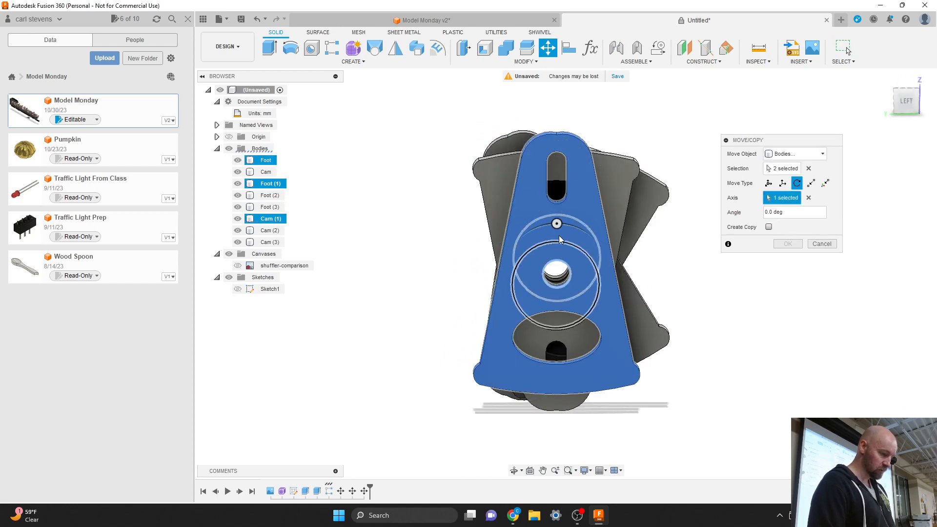
{"action": "left_click_drag", "start_coordinate": [557, 217], "coordinate": [566, 240]}
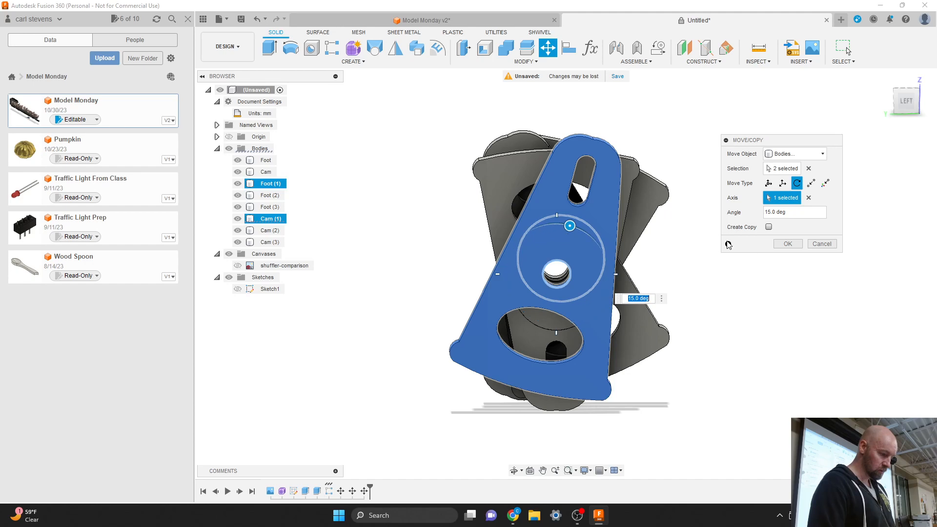
{"action": "left_click", "coordinate": [795, 246]}
Rotate the original Foot and Cam bodies -20 degrees about the axis of the cam's small round hole
{"action": "key", "text": "m"}
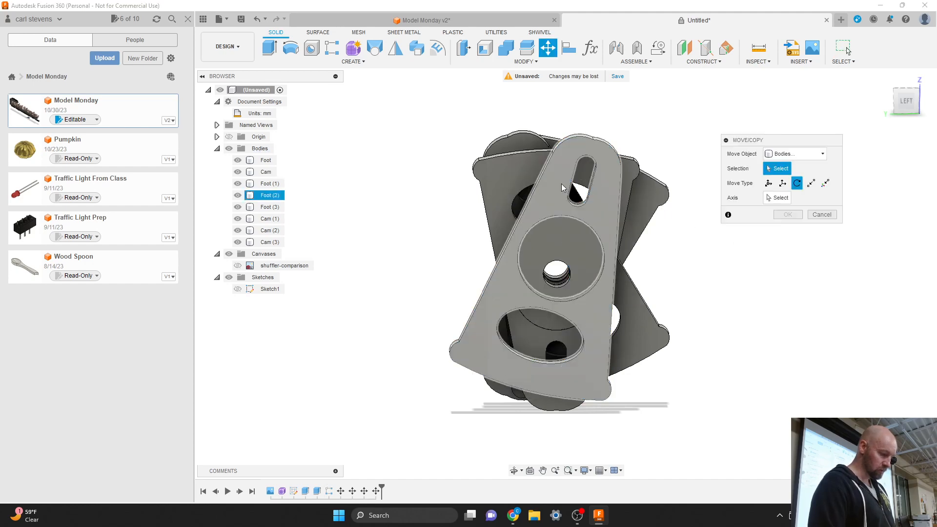
{"action": "left_click", "coordinate": [512, 165]}
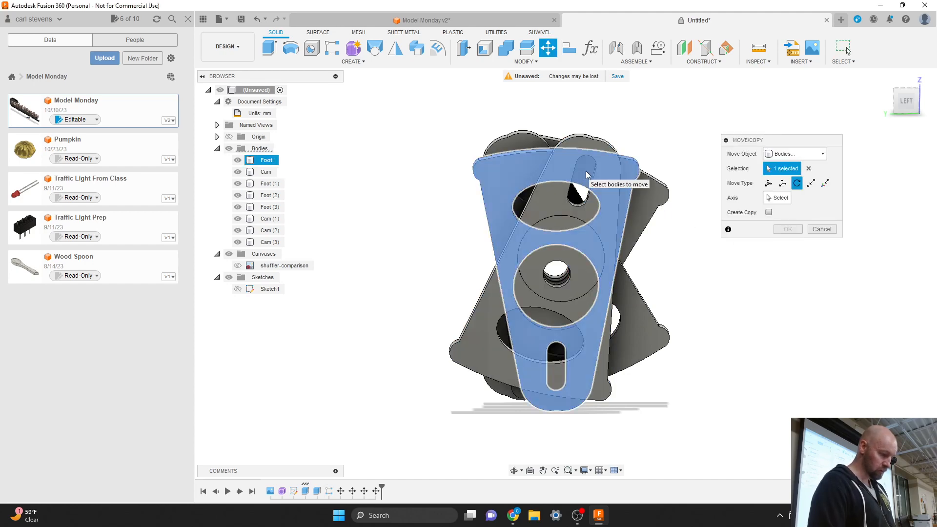
{"action": "mouse_move", "coordinate": [903, 98]}
{"action": "left_mouse_down"}
{"action": "mouse_move", "coordinate": [931, 101]}
{"action": "mouse_move", "coordinate": [908, 101]}
{"action": "left_mouse_up"}
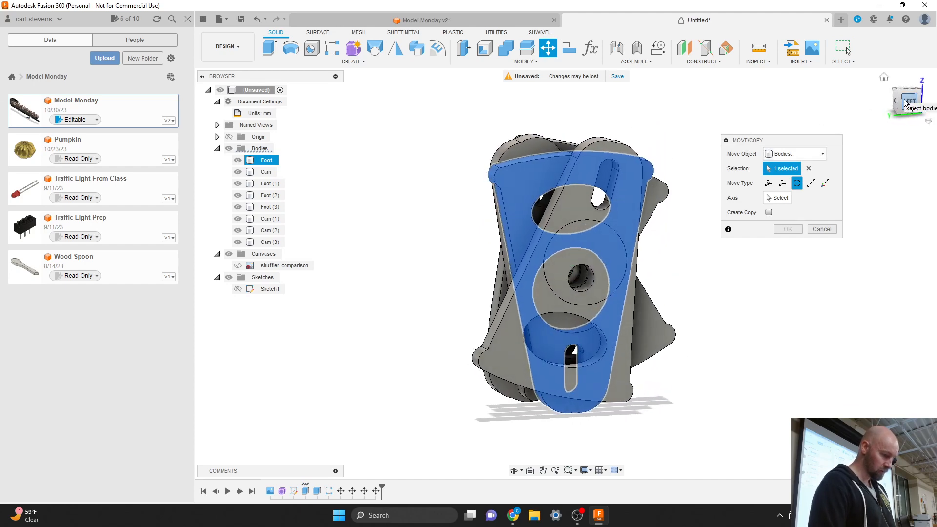
{"action": "left_click", "coordinate": [580, 280]}
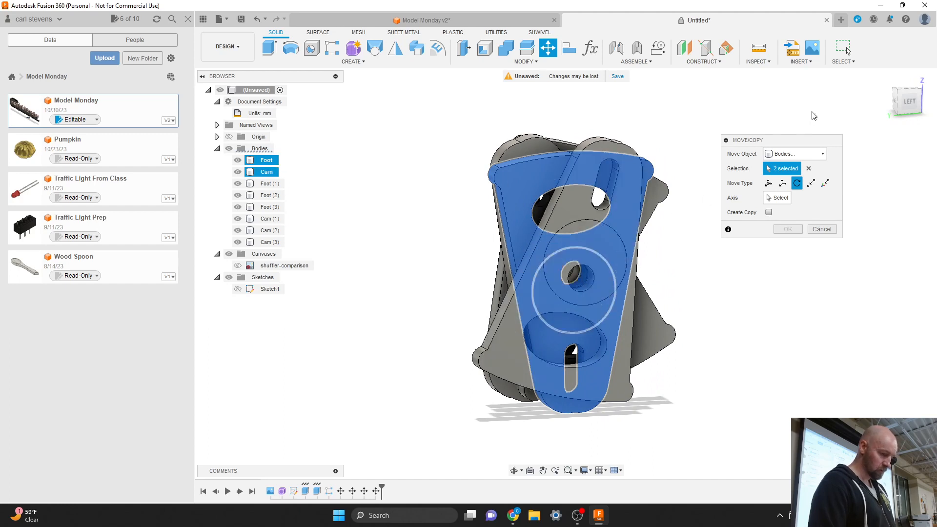
{"action": "left_click", "coordinate": [900, 103]}
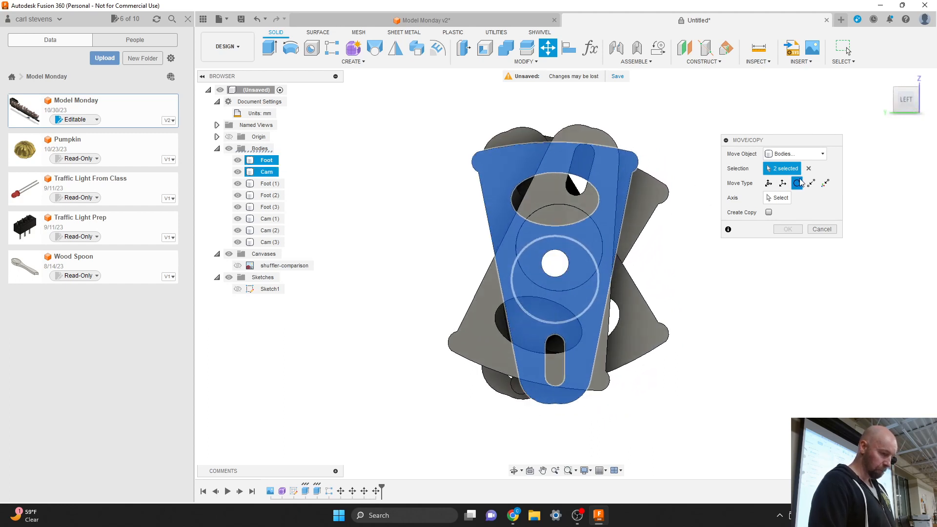
{"action": "left_click", "coordinate": [786, 197]}
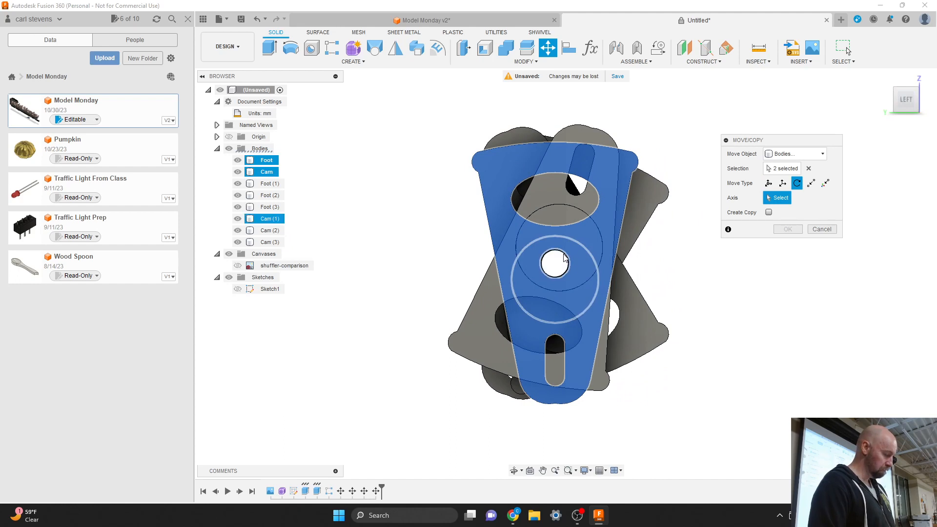
{"action": "left_click", "coordinate": [564, 258]}
{"action": "left_click_drag", "start_coordinate": [554, 213], "coordinate": [537, 215]}
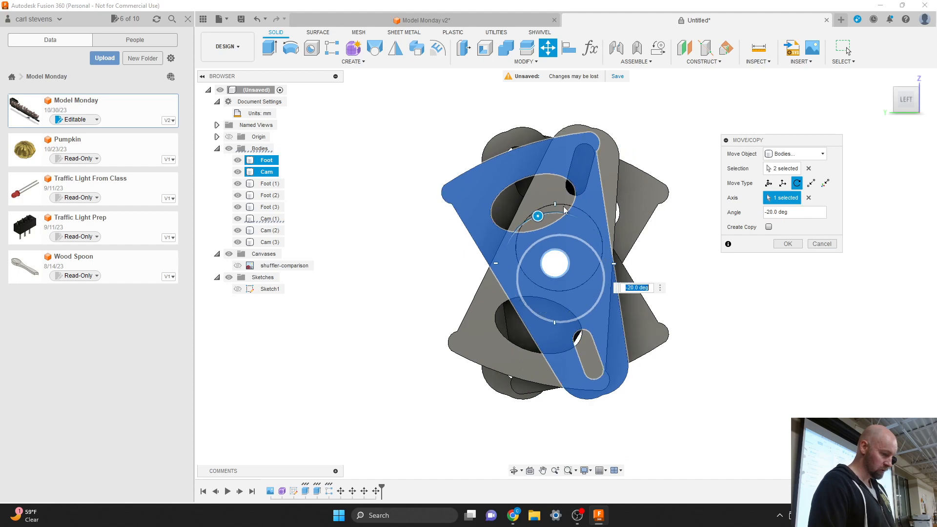
{"action": "left_click", "coordinate": [787, 244]}
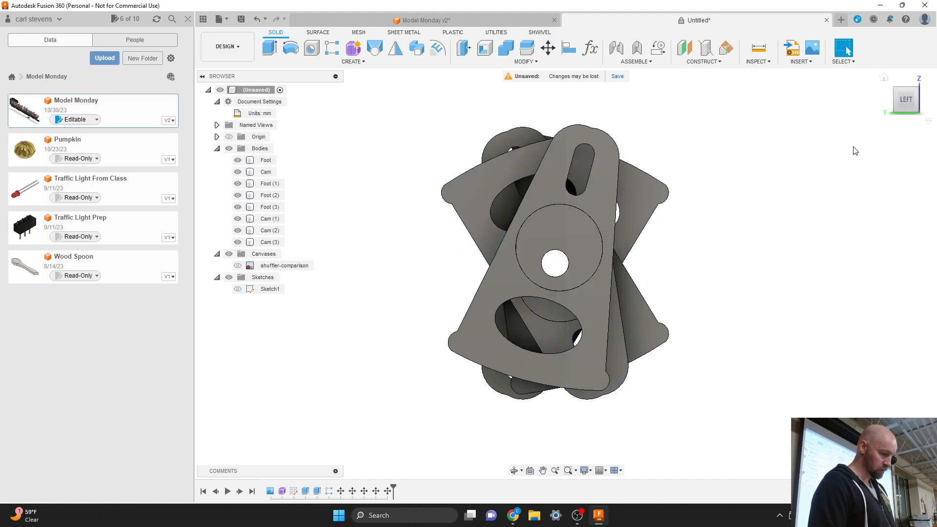
Roll the design history back to just after the first Move feature, before the individual pair rotations, and view the stack at an angle
{"action": "mouse_move", "coordinate": [903, 102]}
{"action": "left_mouse_down"}
{"action": "mouse_move", "coordinate": [936, 109]}
{"action": "mouse_move", "coordinate": [936, 101]}
{"action": "mouse_move", "coordinate": [905, 105]}
{"action": "left_mouse_up"}
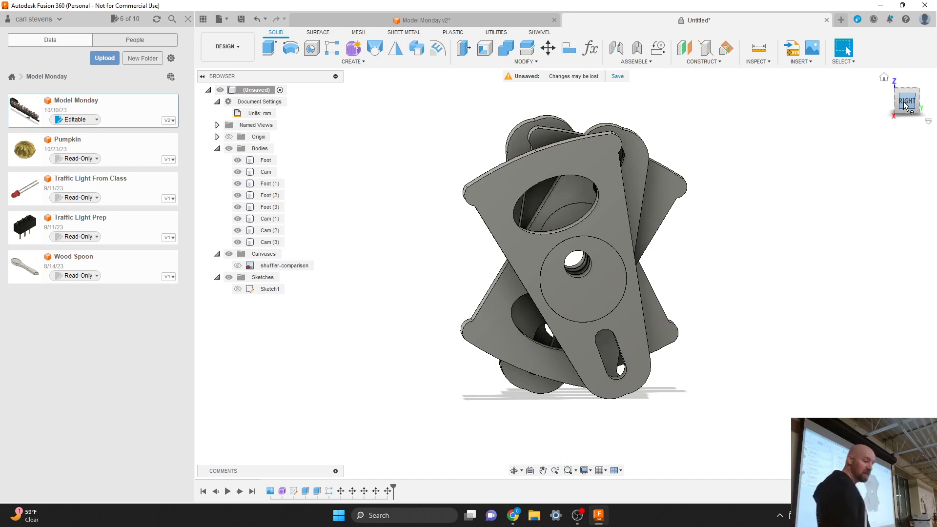
{"action": "left_click_drag", "start_coordinate": [905, 102], "coordinate": [908, 101]}
{"action": "left_click", "coordinate": [907, 102]}
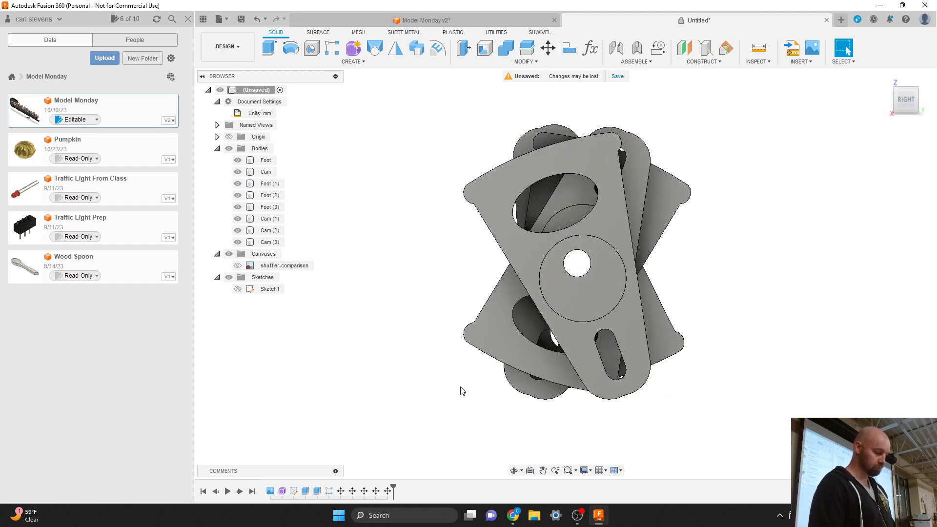
{"action": "left_click_drag", "start_coordinate": [393, 486], "coordinate": [347, 488]}
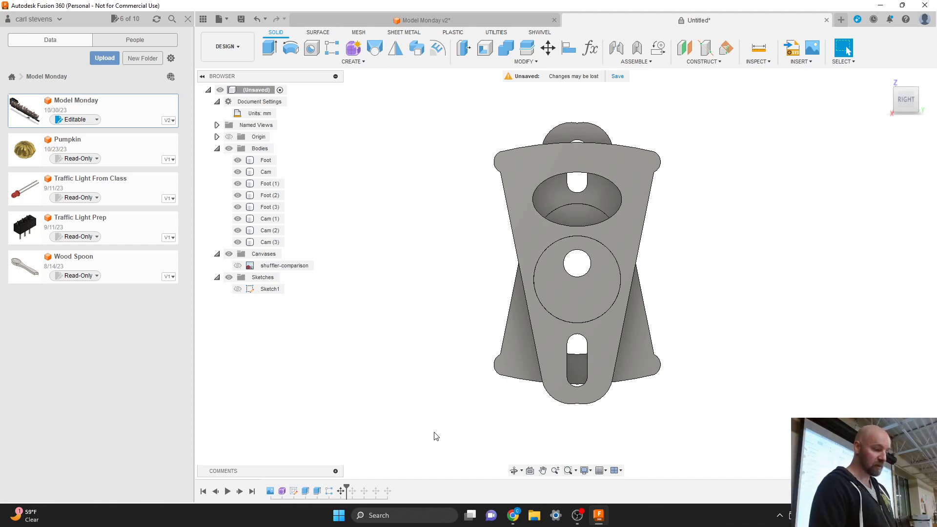
{"action": "left_click_drag", "start_coordinate": [906, 105], "coordinate": [901, 107]}
{"action": "left_click", "coordinate": [901, 107]}
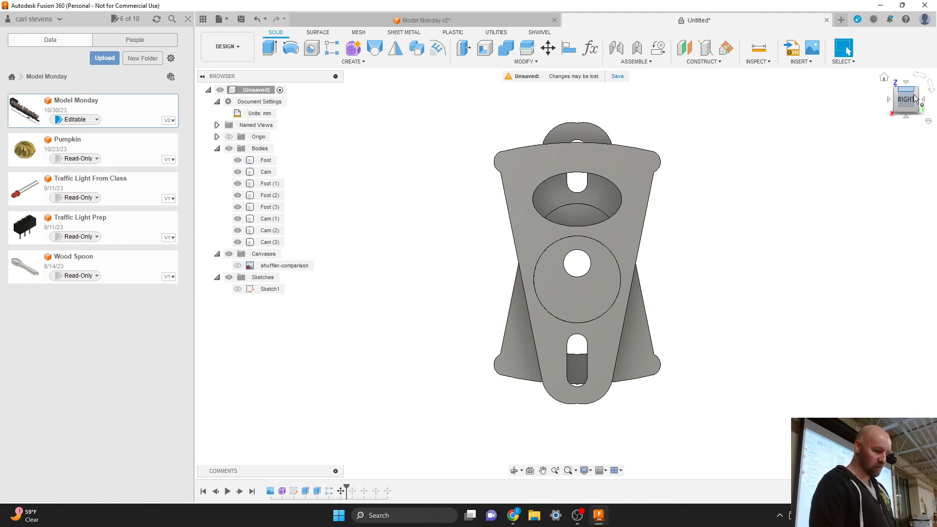
{"action": "left_click", "coordinate": [916, 98]}
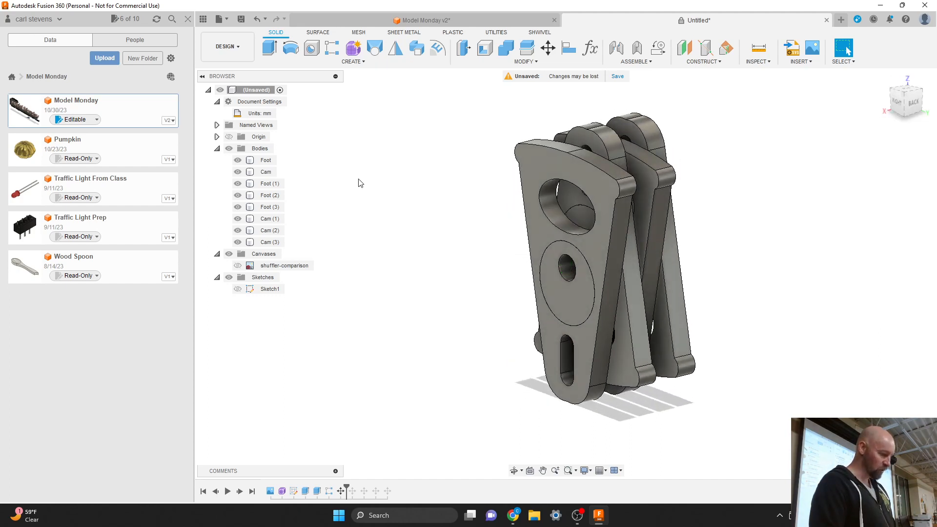
Hide the Foot (1), Foot (2), Foot (3) and Foot bodies to isolate the four cams
{"action": "left_click", "coordinate": [238, 184]}
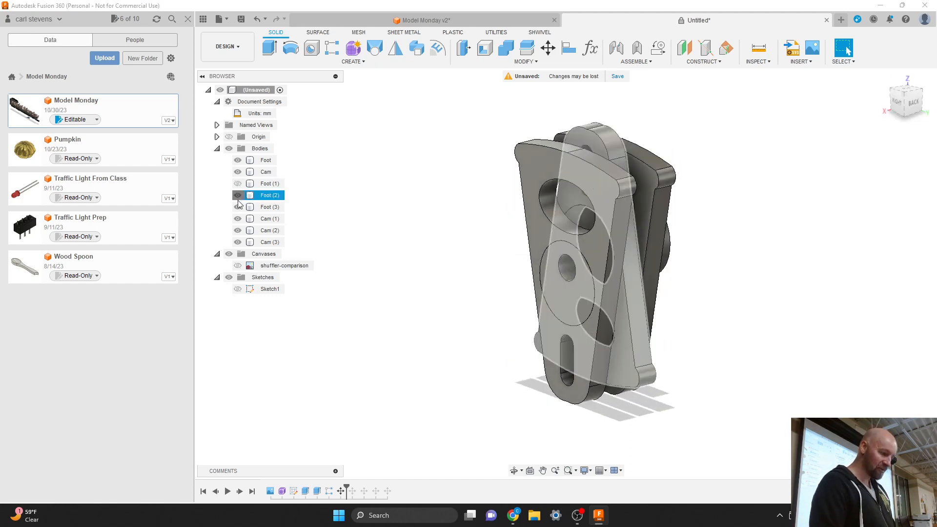
{"action": "left_click", "coordinate": [238, 196]}
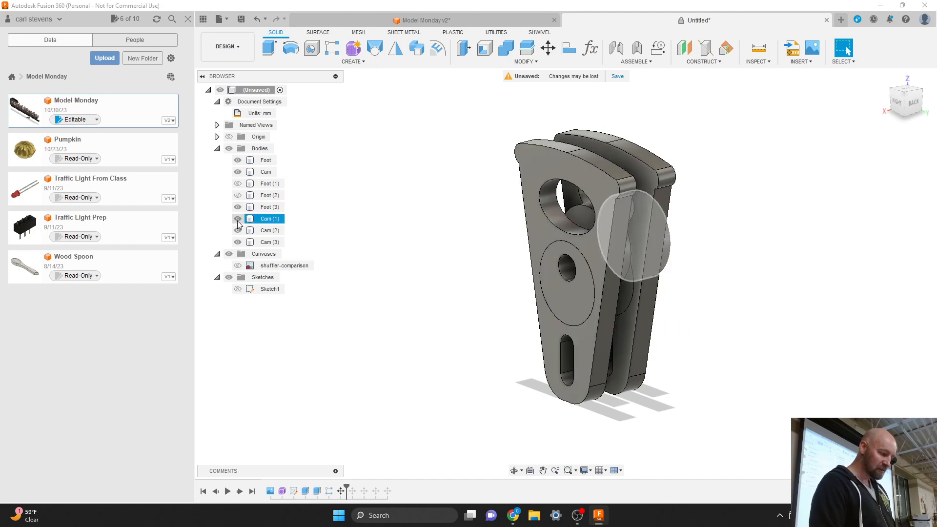
{"action": "left_click", "coordinate": [238, 206]}
{"action": "left_click", "coordinate": [238, 160]}
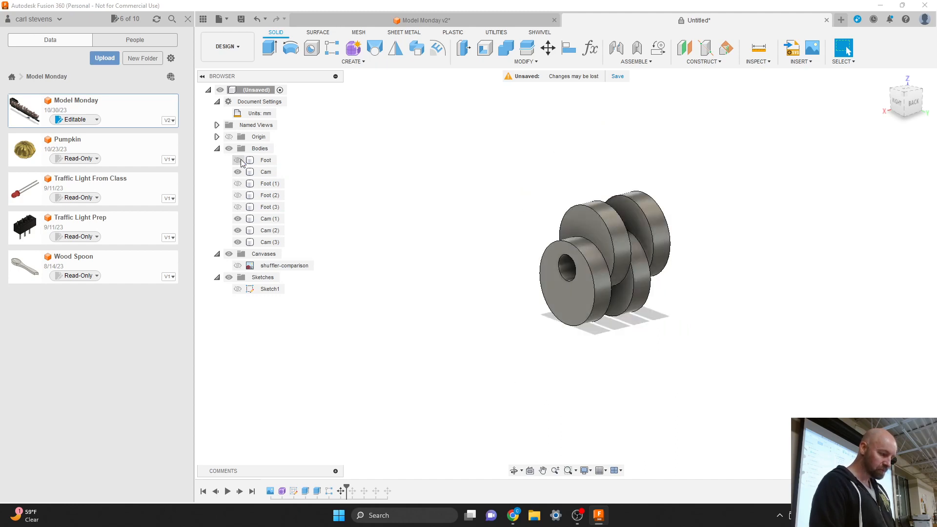
Examine the offset arrangement of the four cams and their shared hole from the back, the right and at an angle
{"action": "left_click_drag", "start_coordinate": [906, 103], "coordinate": [889, 101]}
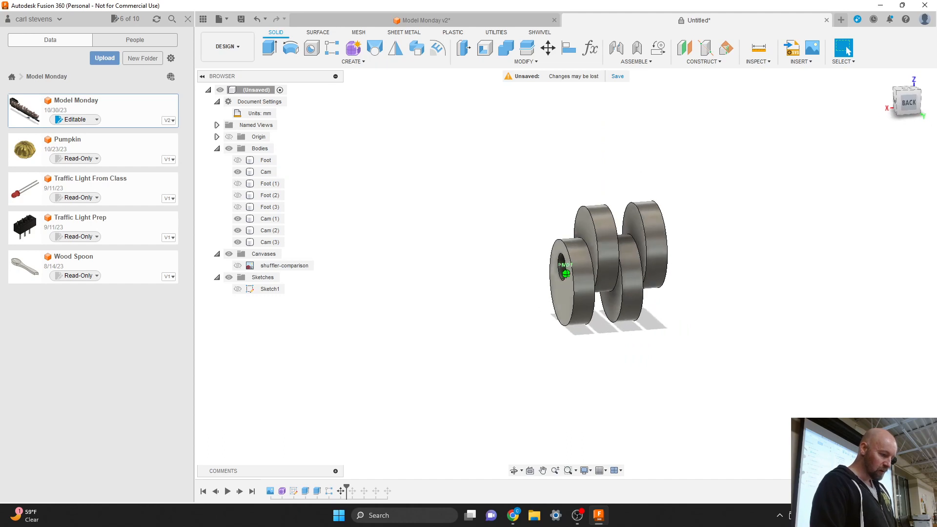
{"action": "mouse_move", "coordinate": [566, 274]}
{"action": "middle_mouse_down", "text": "shift"}
{"action": "mouse_move", "coordinate": [539, 271]}
{"action": "mouse_move", "coordinate": [644, 273]}
{"action": "middle_mouse_up", "text": "shift"}
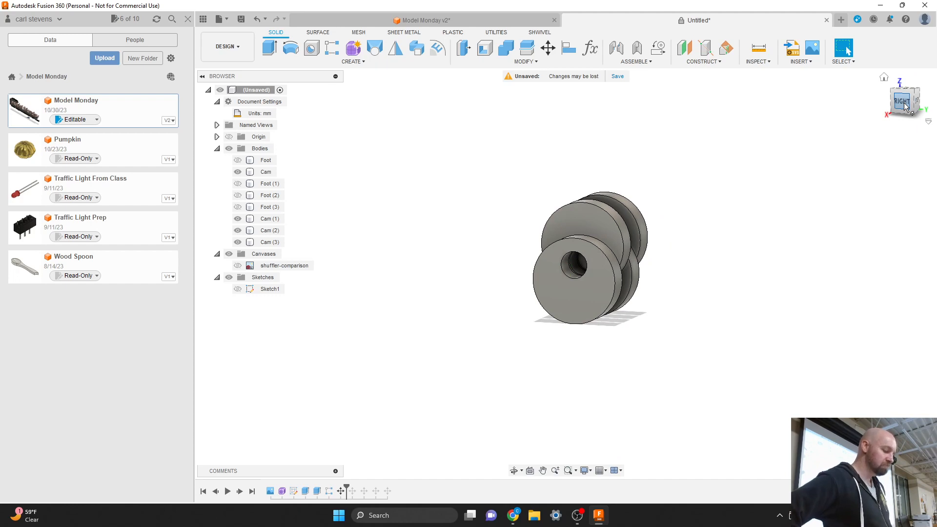
{"action": "mouse_move", "coordinate": [904, 107]}
{"action": "left_mouse_down"}
{"action": "mouse_move", "coordinate": [840, 109]}
{"action": "mouse_move", "coordinate": [904, 107]}
{"action": "left_mouse_up"}
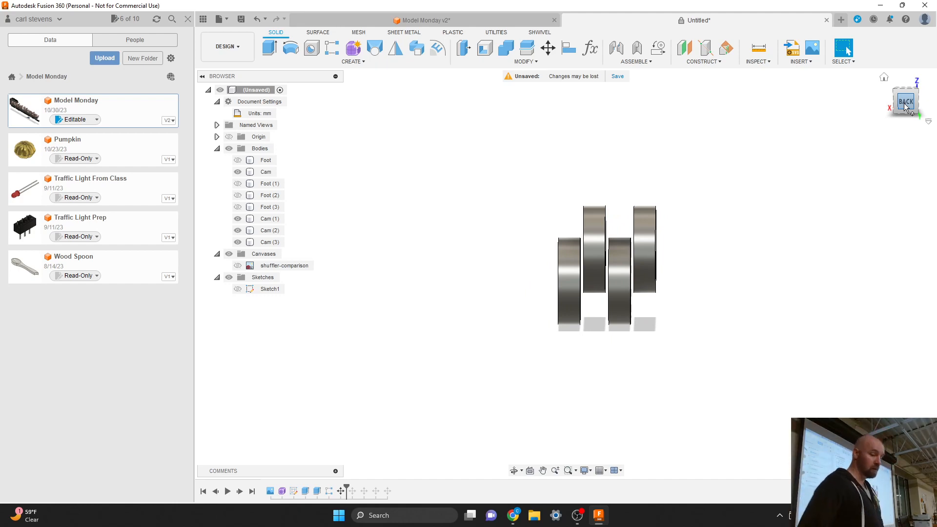
{"action": "left_click", "coordinate": [904, 107]}
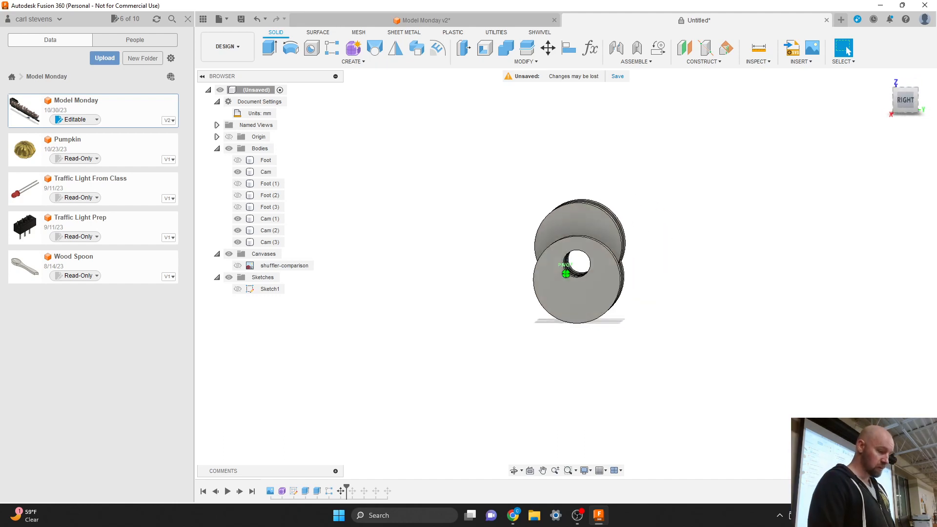
{"action": "scroll", "coordinate": [581, 259], "scroll_direction": "up", "scroll_amount": 5}
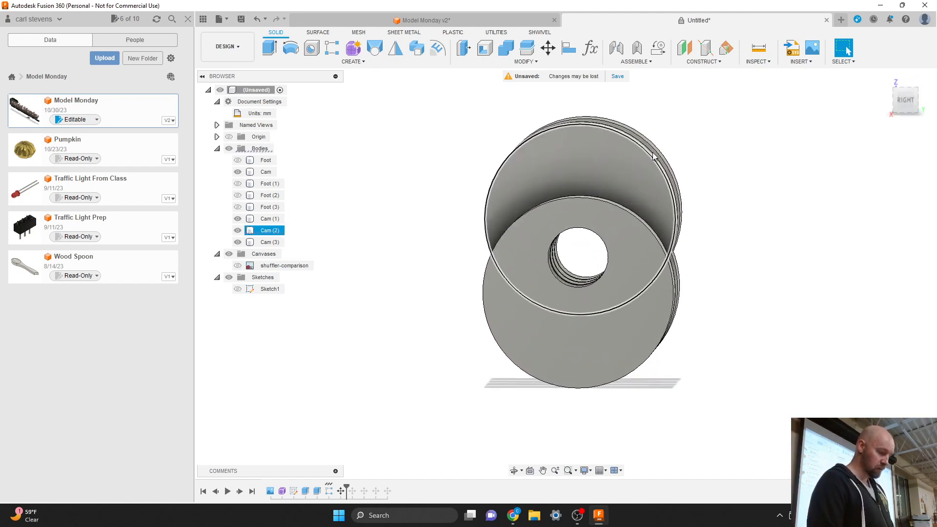
{"action": "left_click", "coordinate": [654, 156]}
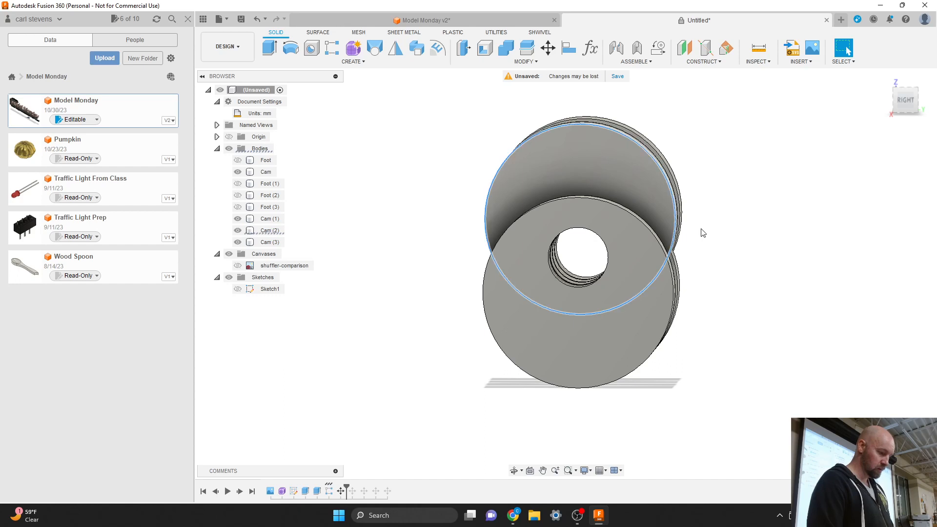
{"action": "left_click", "coordinate": [915, 89]}
{"action": "left_click", "coordinate": [641, 259]}
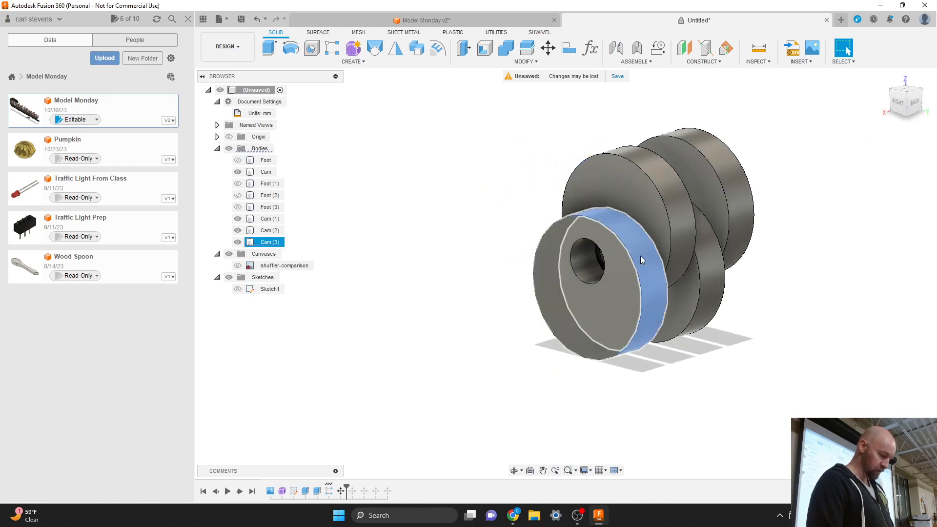
{"action": "left_click", "coordinate": [636, 259]}
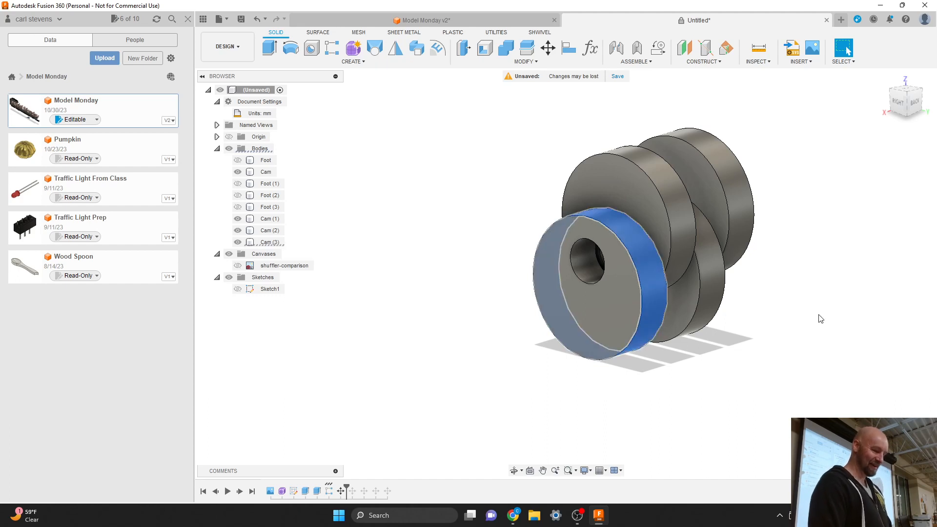
{"action": "scroll", "coordinate": [796, 356], "scroll_direction": "down", "scroll_amount": 2}
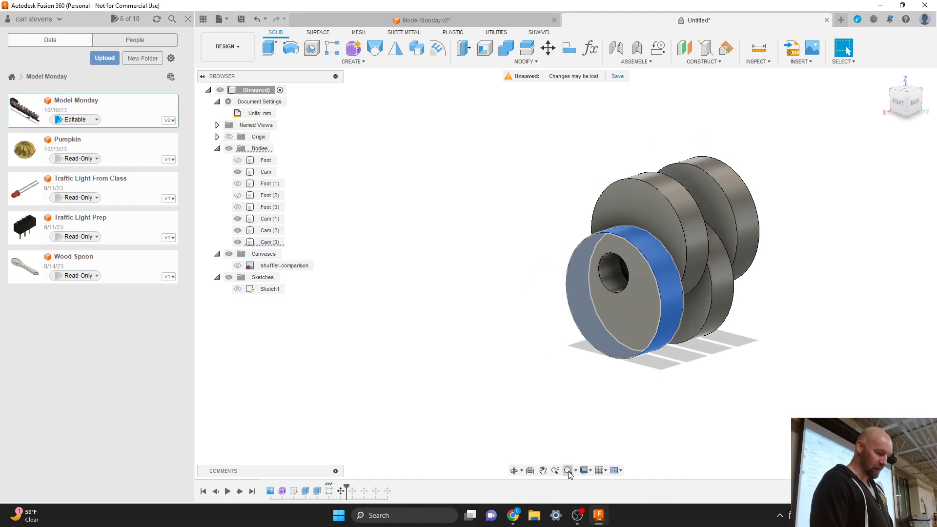
{"action": "mouse_move", "coordinate": [577, 515]}
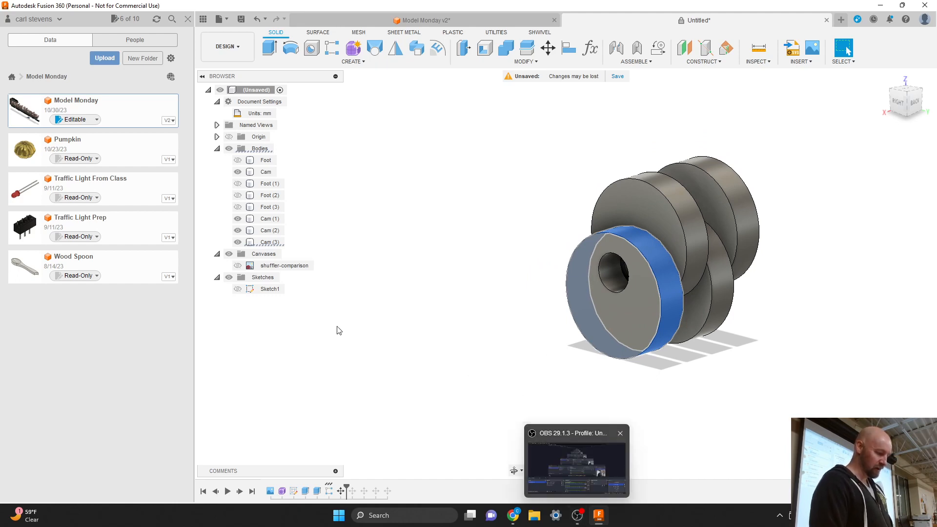
Show the Foot (3), Foot (2), Foot (1) and Foot bodies again
{"action": "left_click", "coordinate": [237, 206]}
{"action": "left_click", "coordinate": [238, 196]}
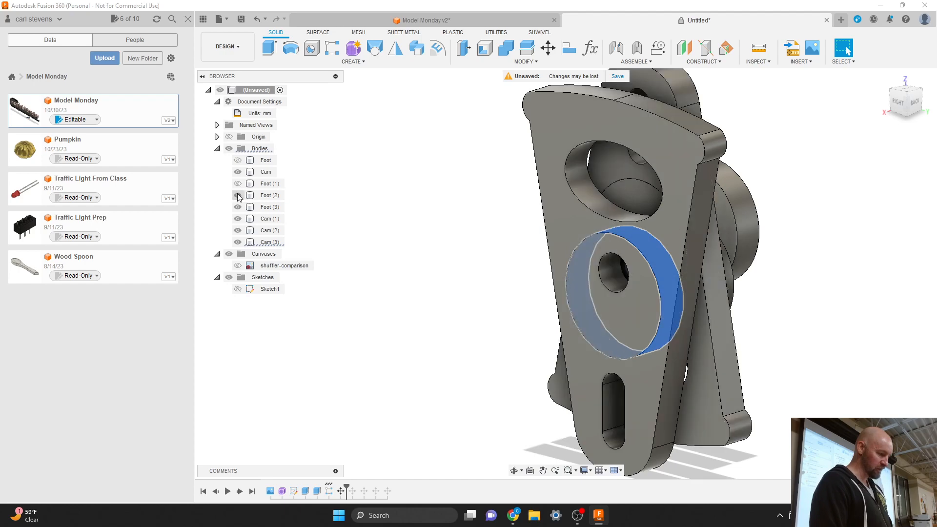
{"action": "left_click", "coordinate": [238, 183]}
{"action": "left_click", "coordinate": [238, 160]}
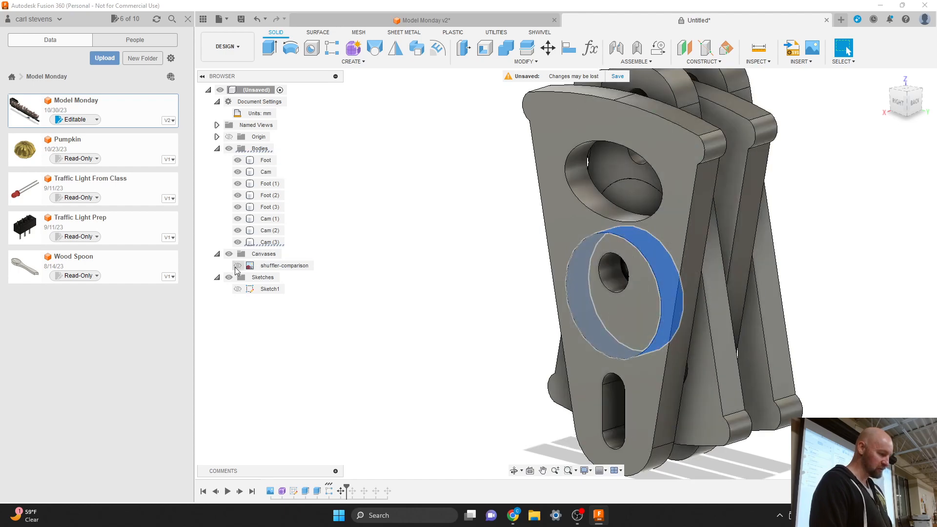
Show the shuffler-comparison canvas and compare it with the foot and cam stack from the right view
{"action": "left_click", "coordinate": [238, 266]}
{"action": "scroll", "coordinate": [445, 195], "scroll_direction": "down", "scroll_amount": 3}
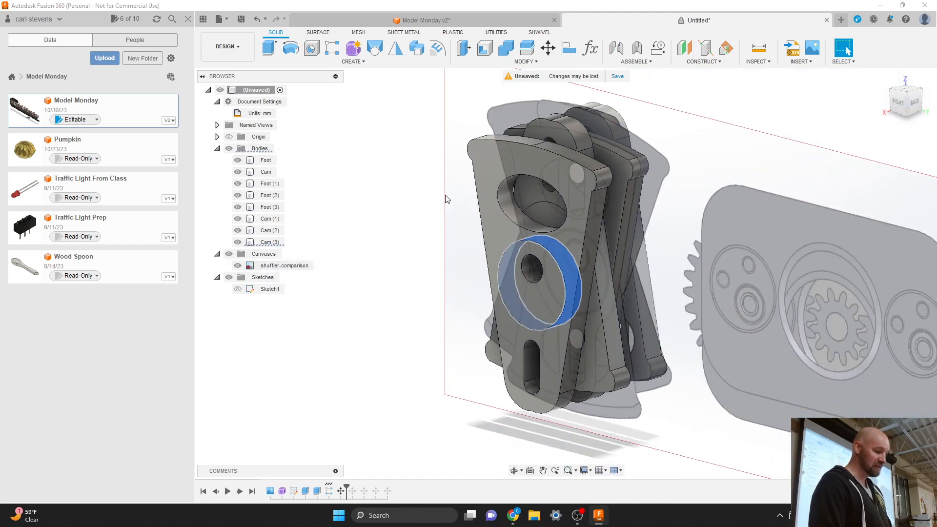
{"action": "left_click", "coordinate": [900, 102]}
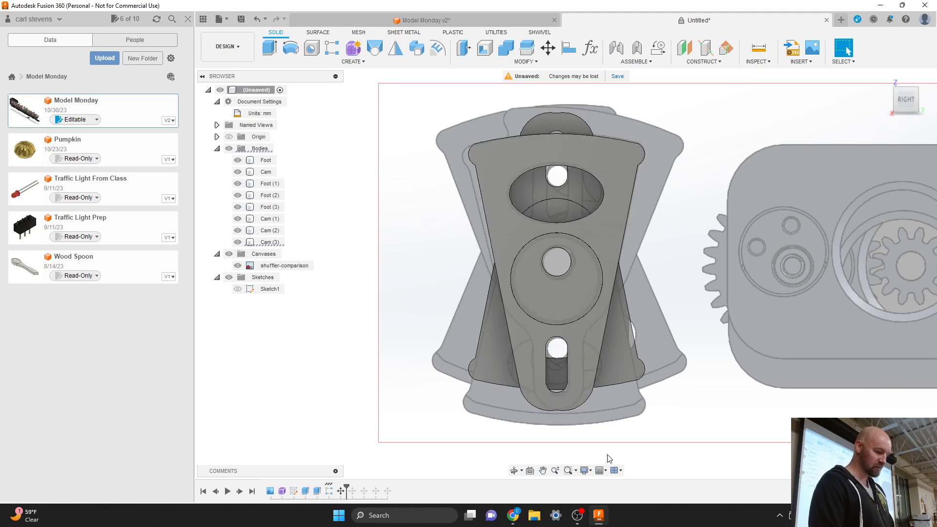
{"action": "left_click", "coordinate": [578, 521]}
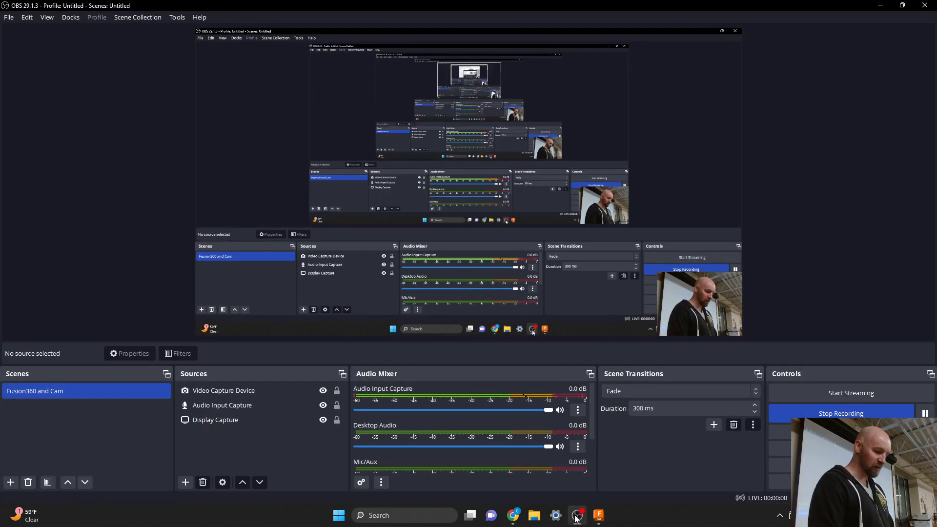
{"action": "left_click", "coordinate": [866, 415]}
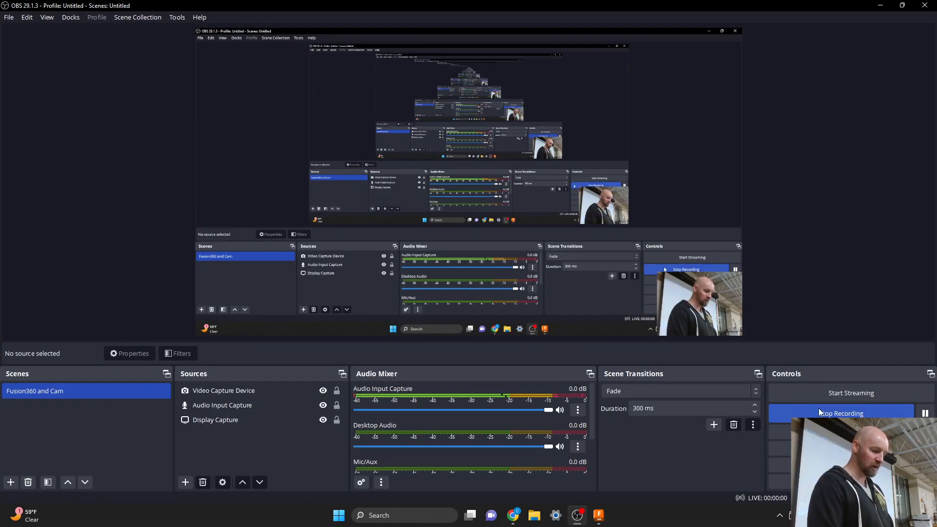